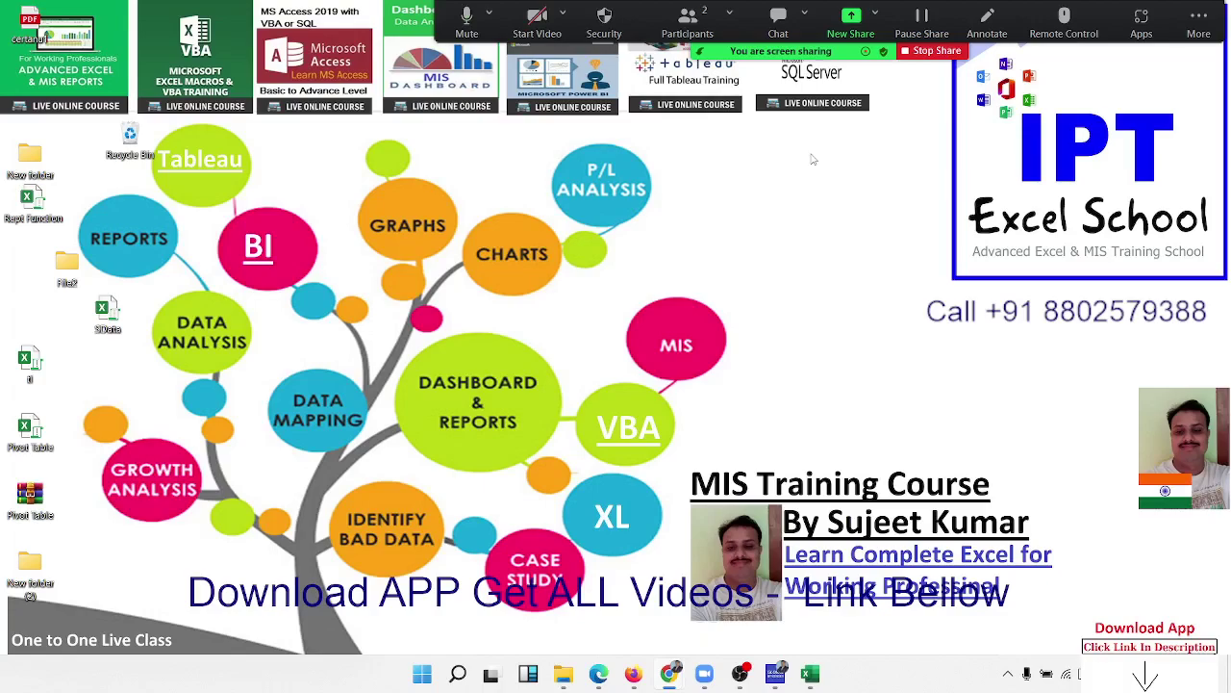
- Refresh the desktop after briefly opening and closing the Start menu
{"action": "key", "text": "super"}
{"action": "key", "text": "Escape"}
{"action": "right_click", "coordinate": [767, 180]}
{"action": "left_click", "coordinate": [804, 231]}
- Search Windows for 'word', then replace the query with 'excel'
{"action": "key", "text": "super"}
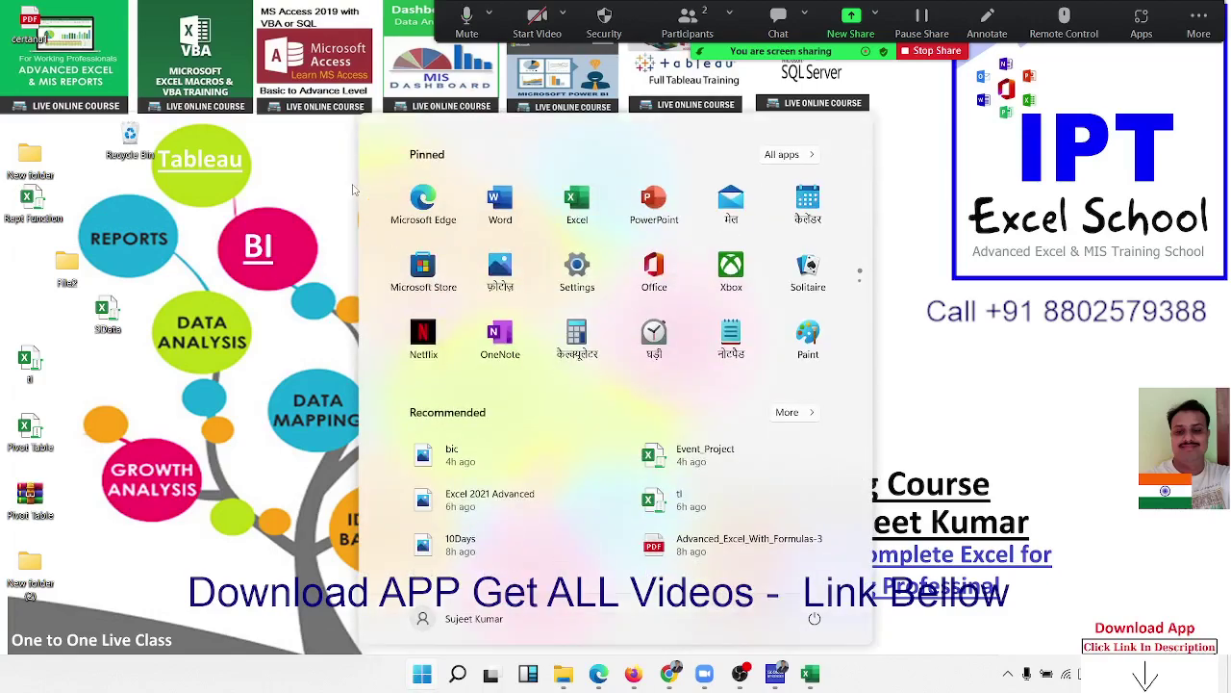
{"action": "type", "text": "wor"}
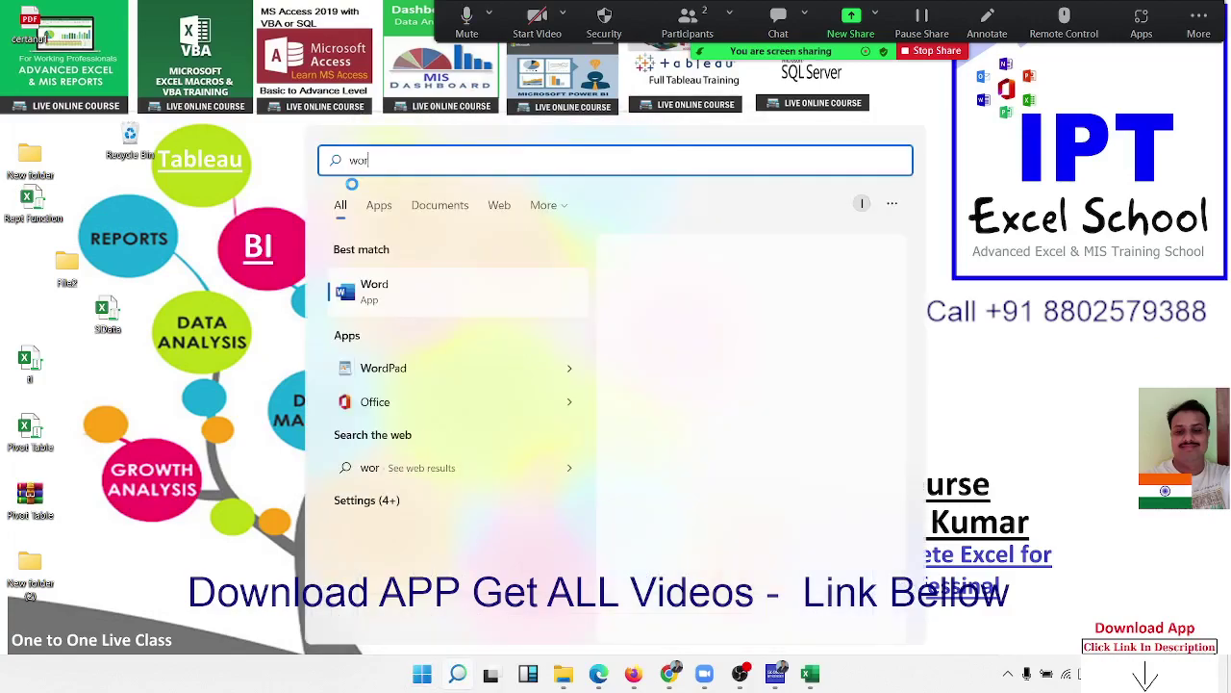
{"action": "type", "text": "d"}
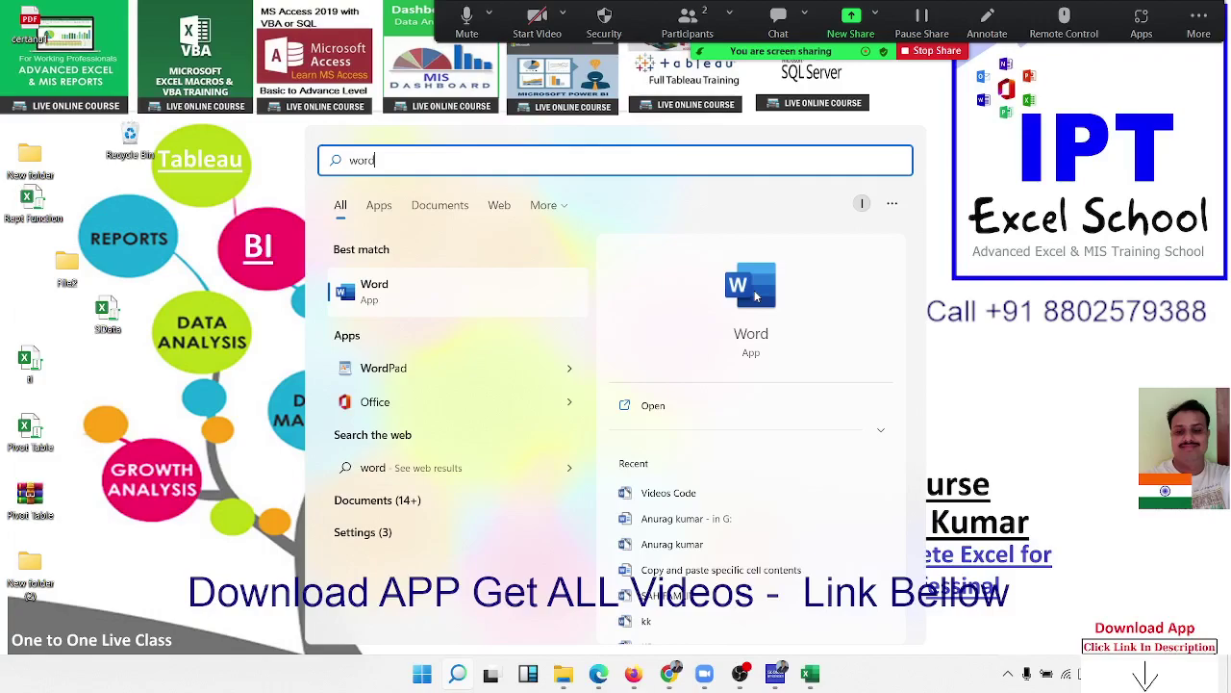
{"action": "left_click_drag", "start_coordinate": [424, 160], "coordinate": [319, 168]}
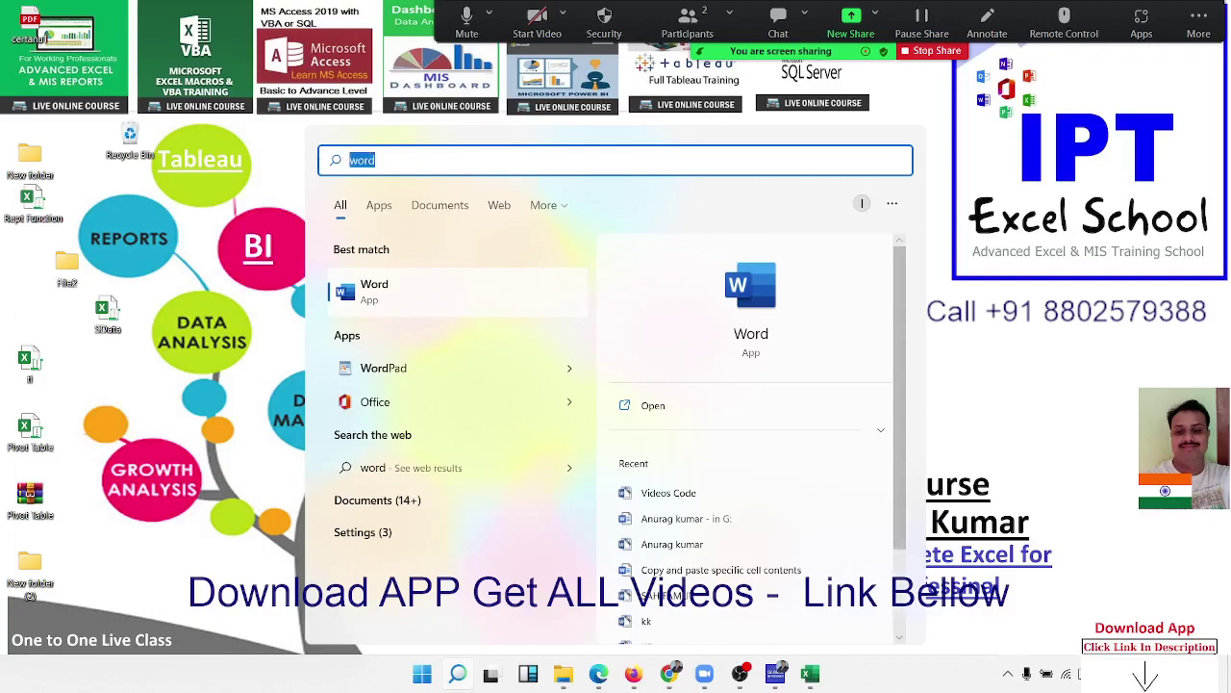
{"action": "type", "text": "e"}
{"action": "type", "text": "xcel"}
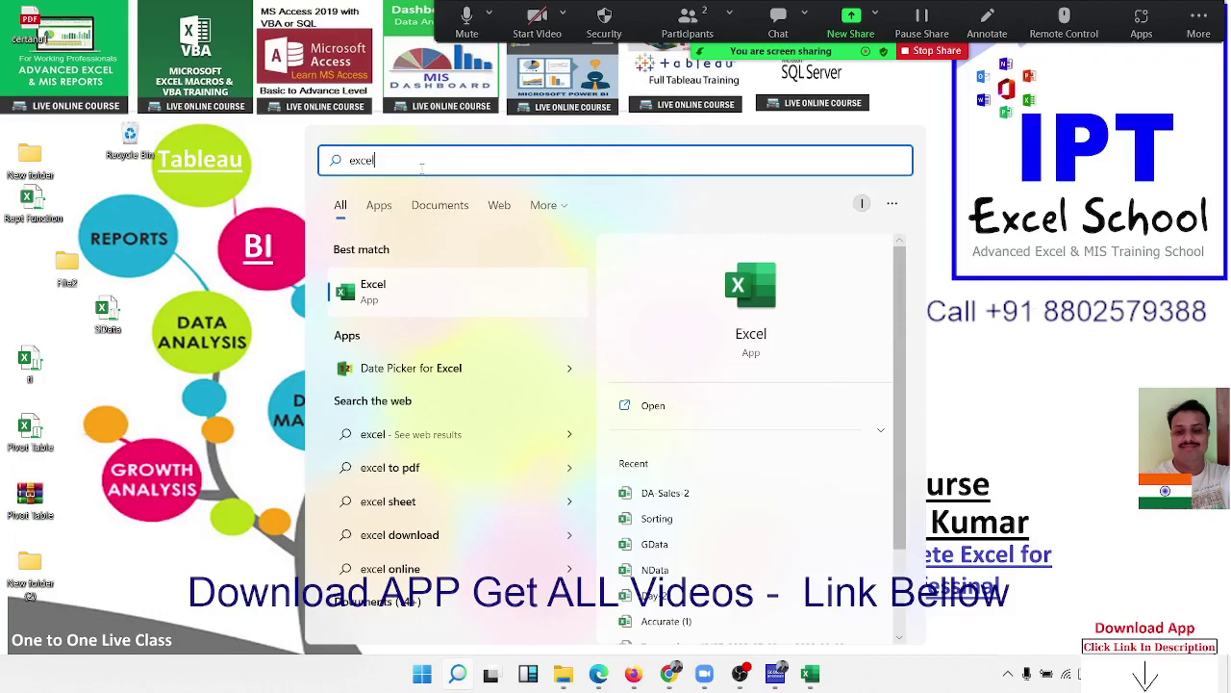
- Replace the search query with 'pp' to bring up PowerPoint as best match
{"action": "key", "text": "ctrl+a"}
{"action": "type", "text": "pp"}
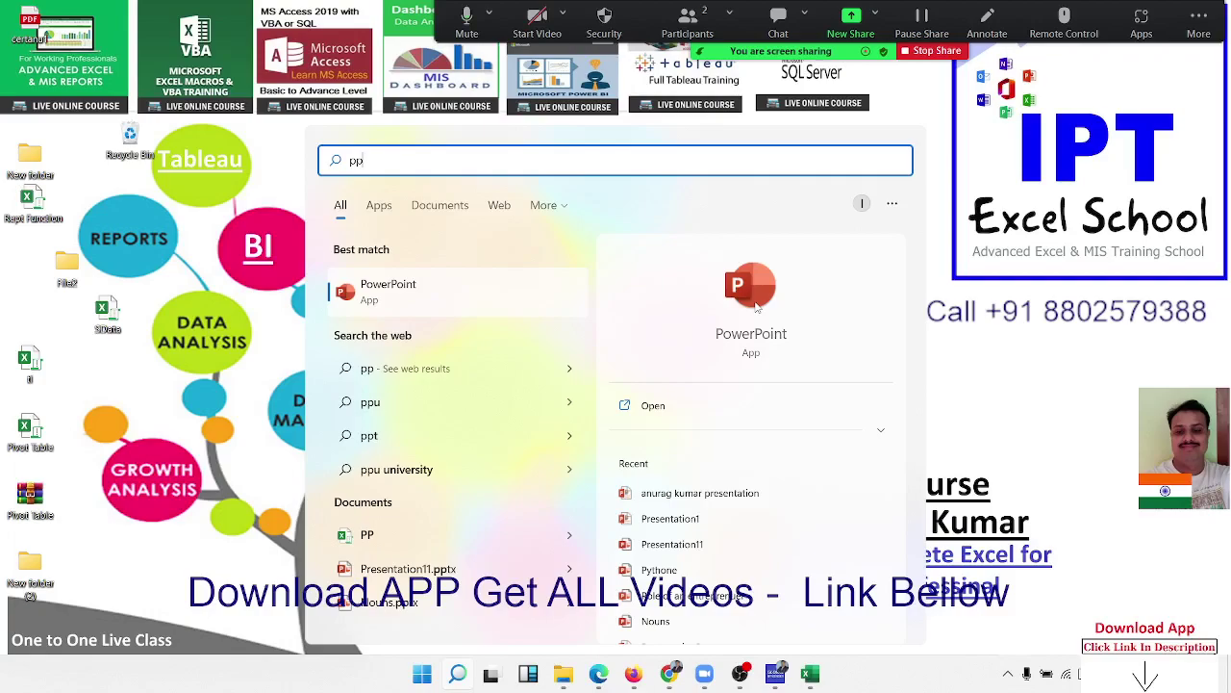
- Search 'access', switch to 'excel', then return to 'access' in the search box
{"action": "key", "text": "BackSpace"}
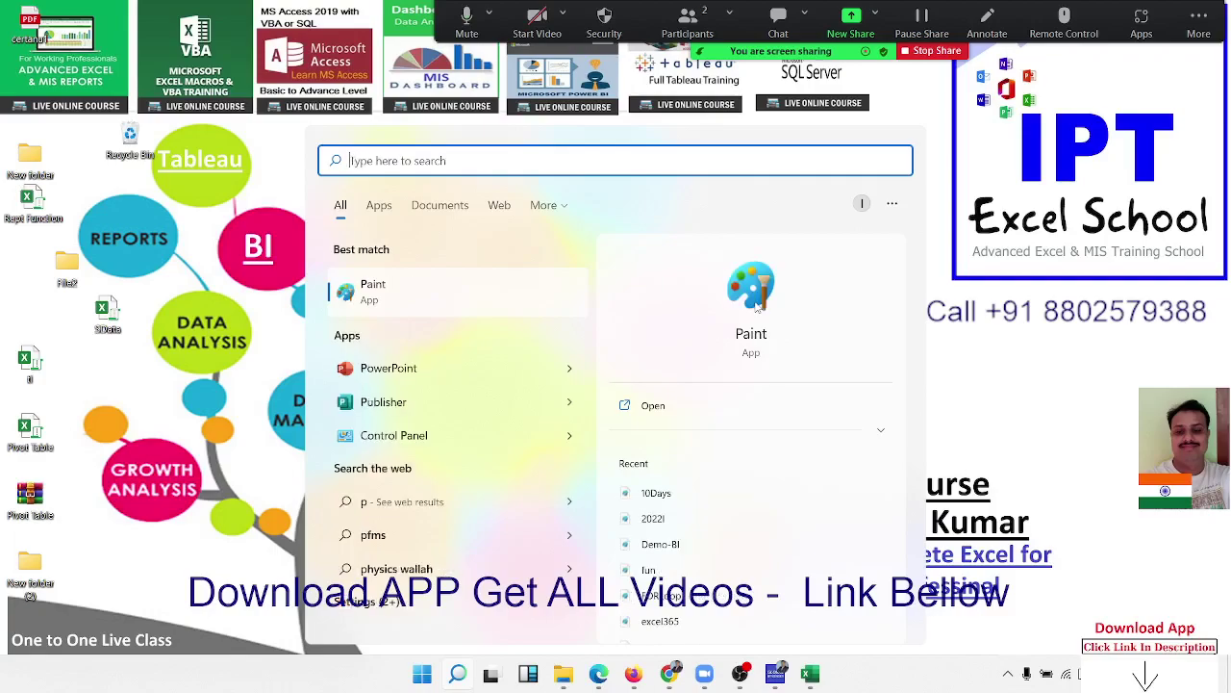
{"action": "key", "text": "BackSpace"}
{"action": "type", "text": "access"}
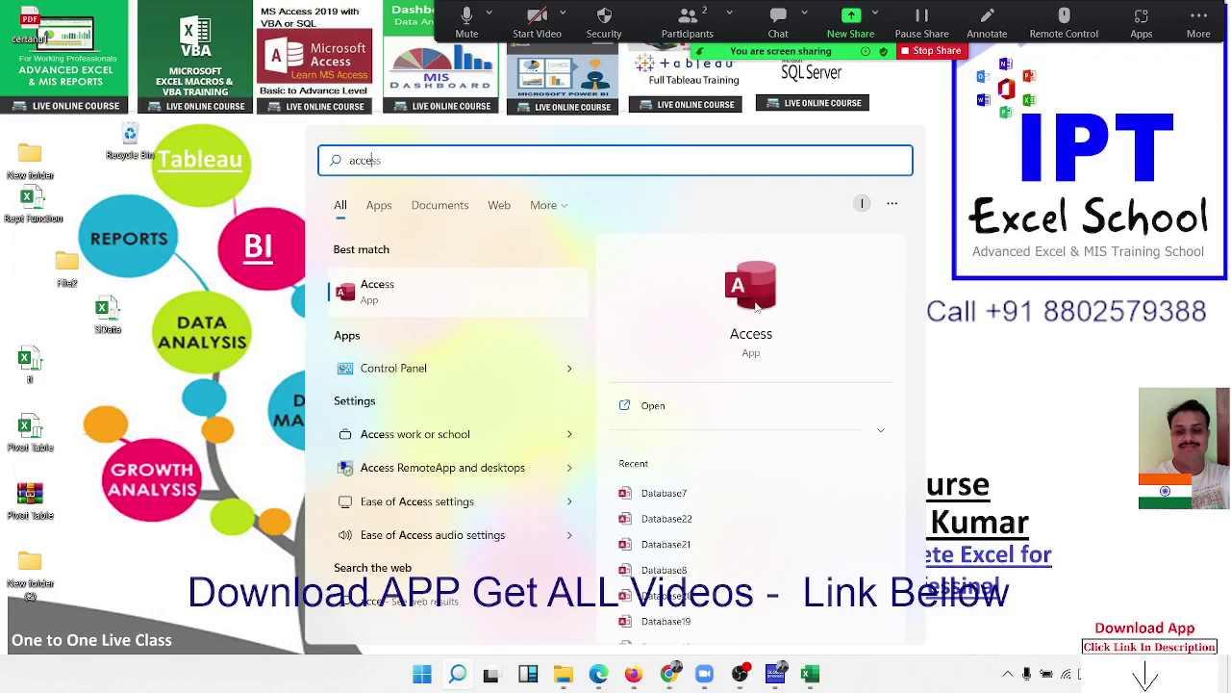
{"action": "key", "text": "BackSpace"}
{"action": "key", "text": "BackSpace"}
{"action": "key", "text": "BackSpace"}
{"action": "key", "text": "BackSpace"}
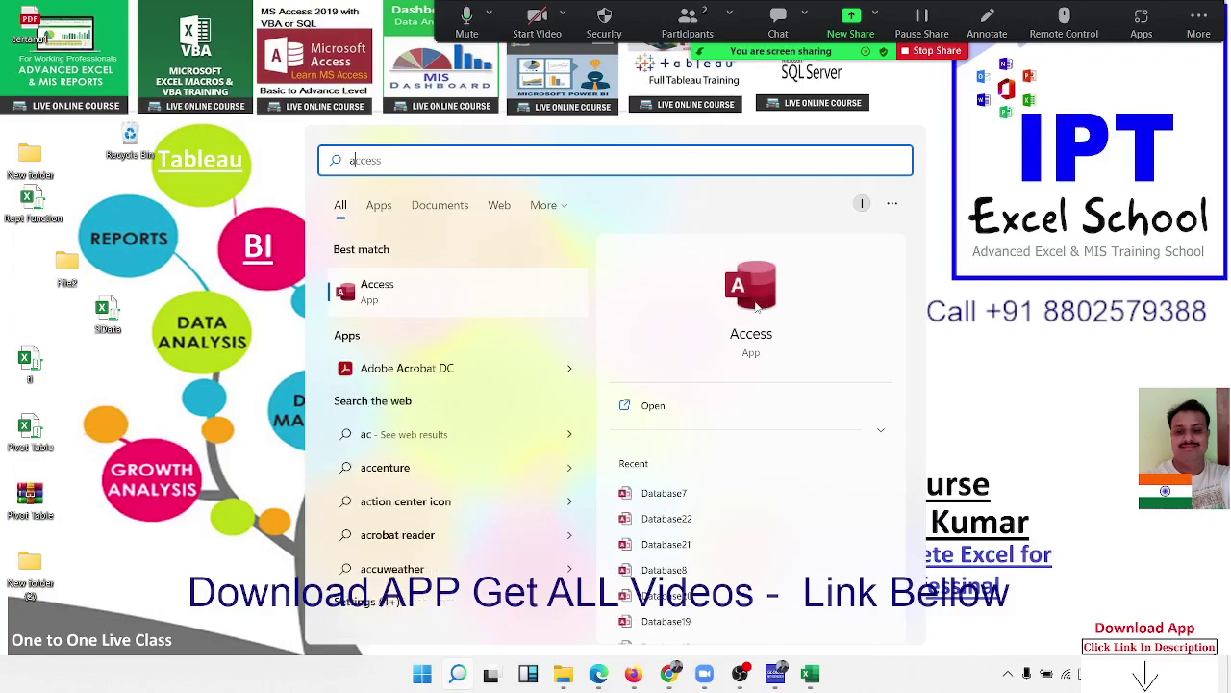
{"action": "key", "text": "BackSpace"}
{"action": "key", "text": "BackSpace"}
{"action": "type", "text": "excel"}
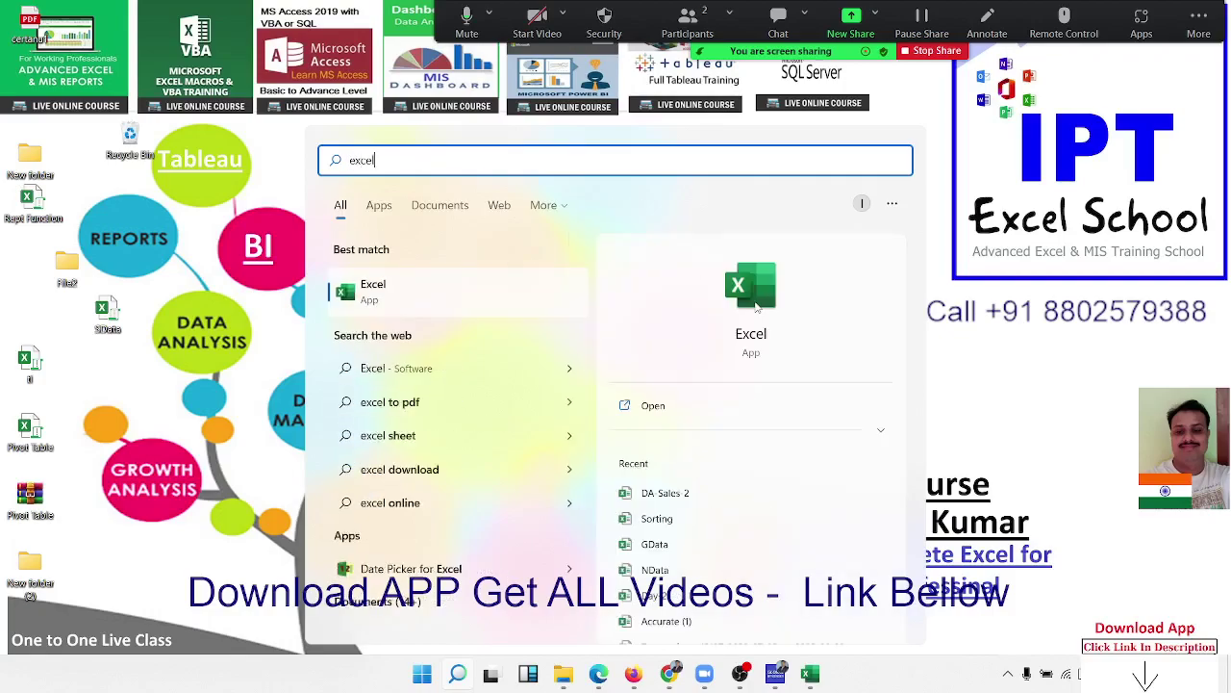
{"action": "key", "text": "BackSpace"}
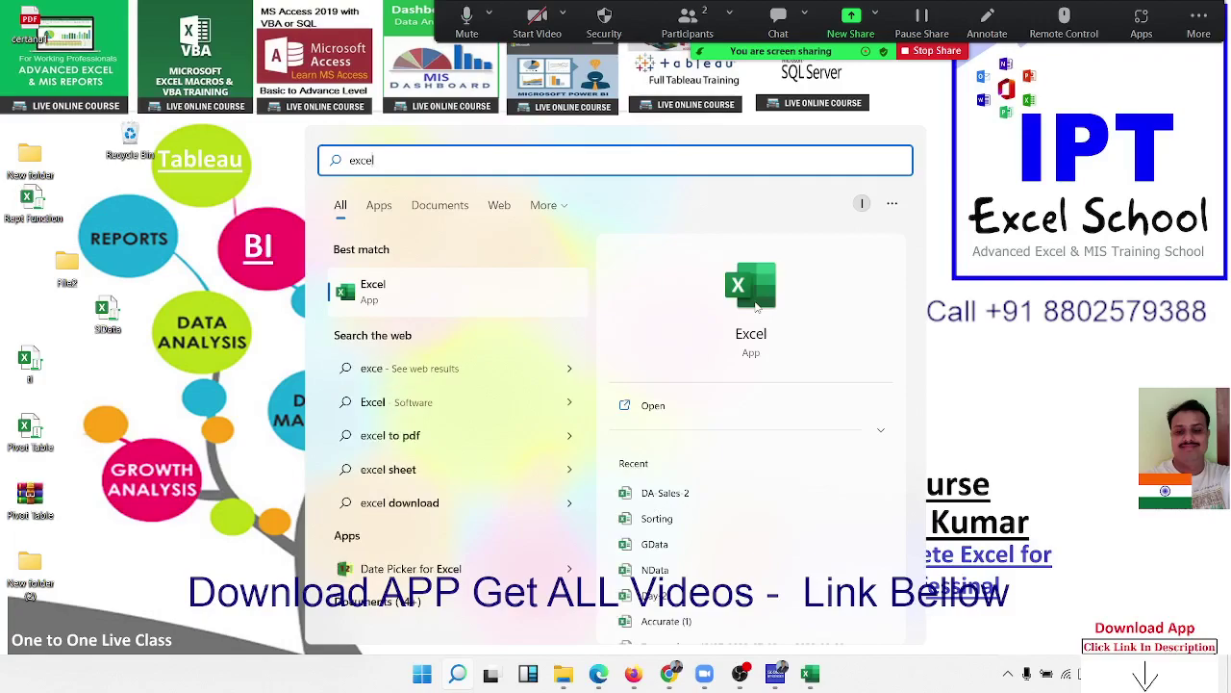
{"action": "key", "text": "BackSpace"}
{"action": "key", "text": "BackSpace"}
{"action": "key", "text": "BackSpace"}
{"action": "key", "text": "BackSpace"}
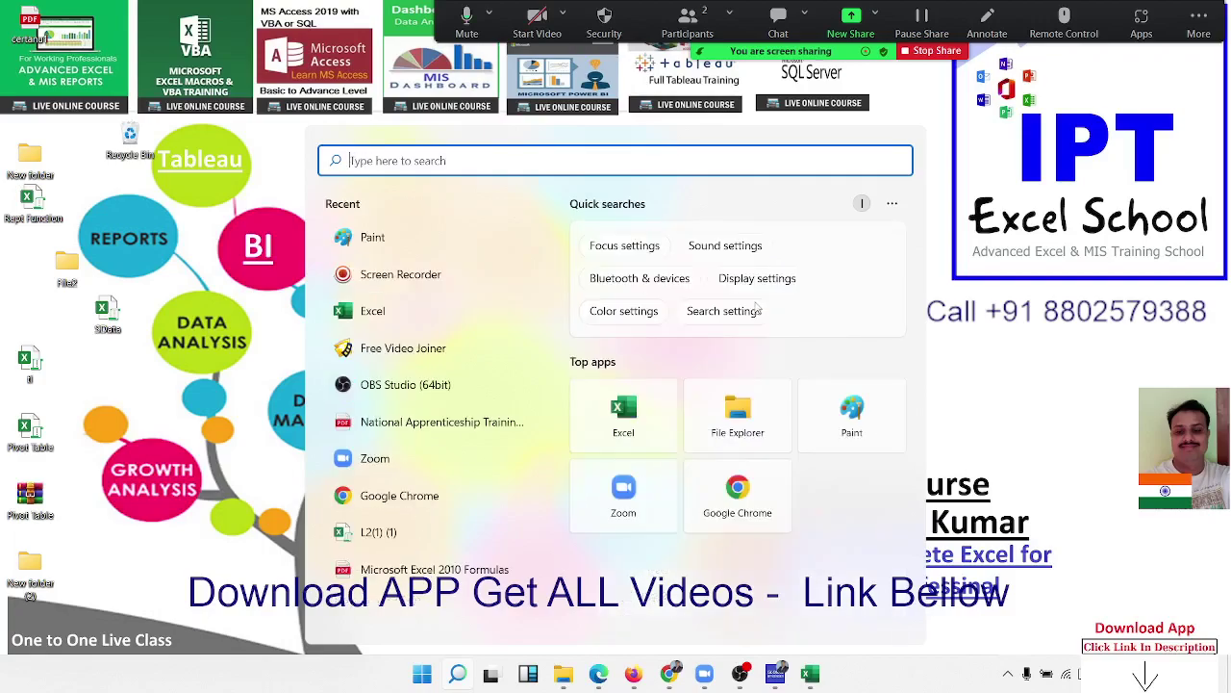
{"action": "type", "text": "a"}
{"action": "type", "text": "ccess"}
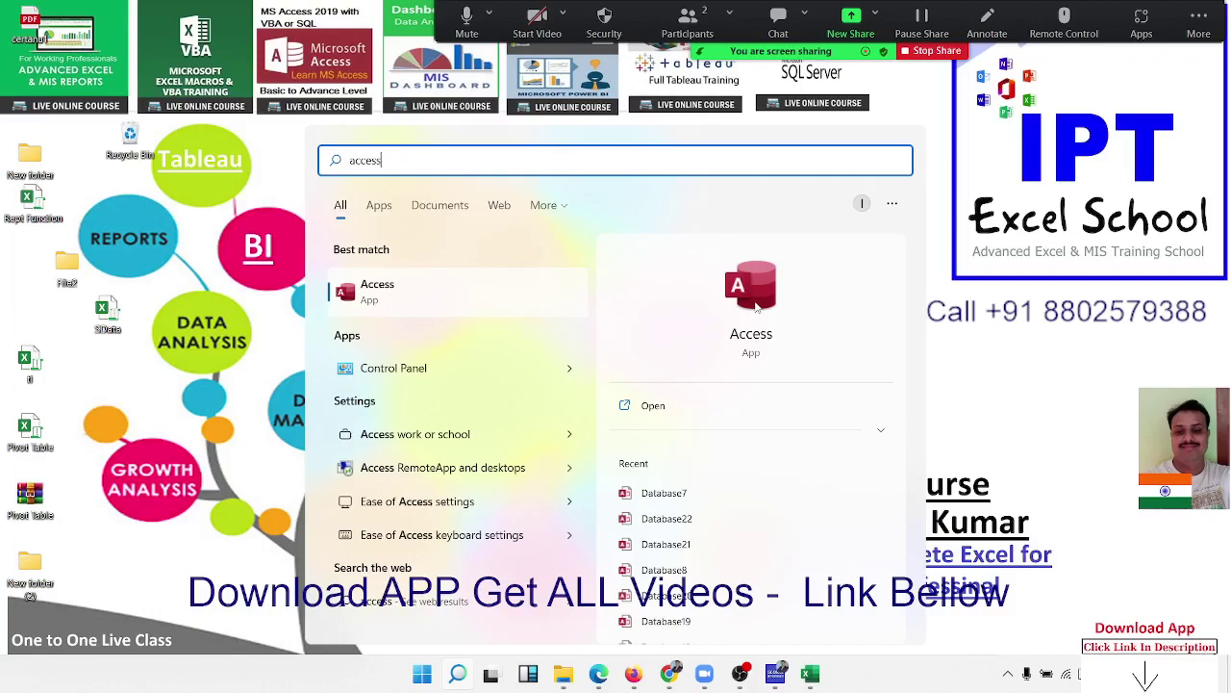
- Change the search query to 'outlook', then dismiss the search panel
{"action": "key", "text": "BackSpace"}
{"action": "key", "text": "BackSpace"}
{"action": "key", "text": "BackSpace"}
{"action": "key", "text": "BackSpace"}
{"action": "key", "text": "BackSpace"}
{"action": "key", "text": "BackSpace"}
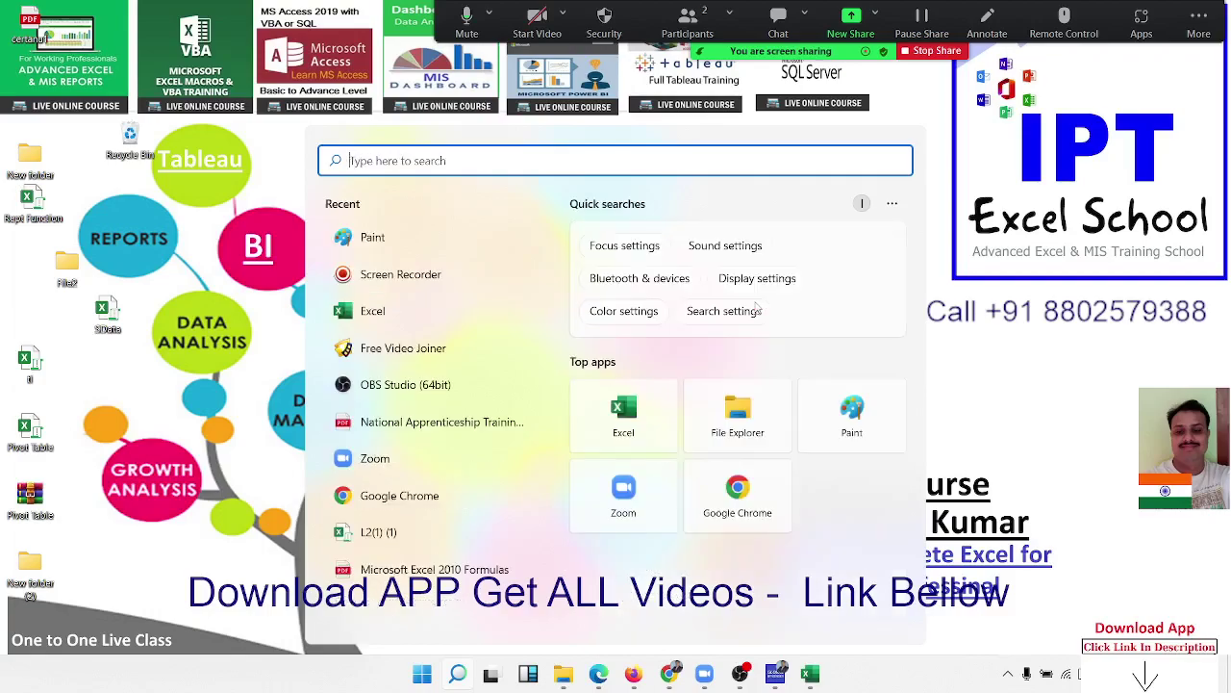
{"action": "type", "text": "outlook"}
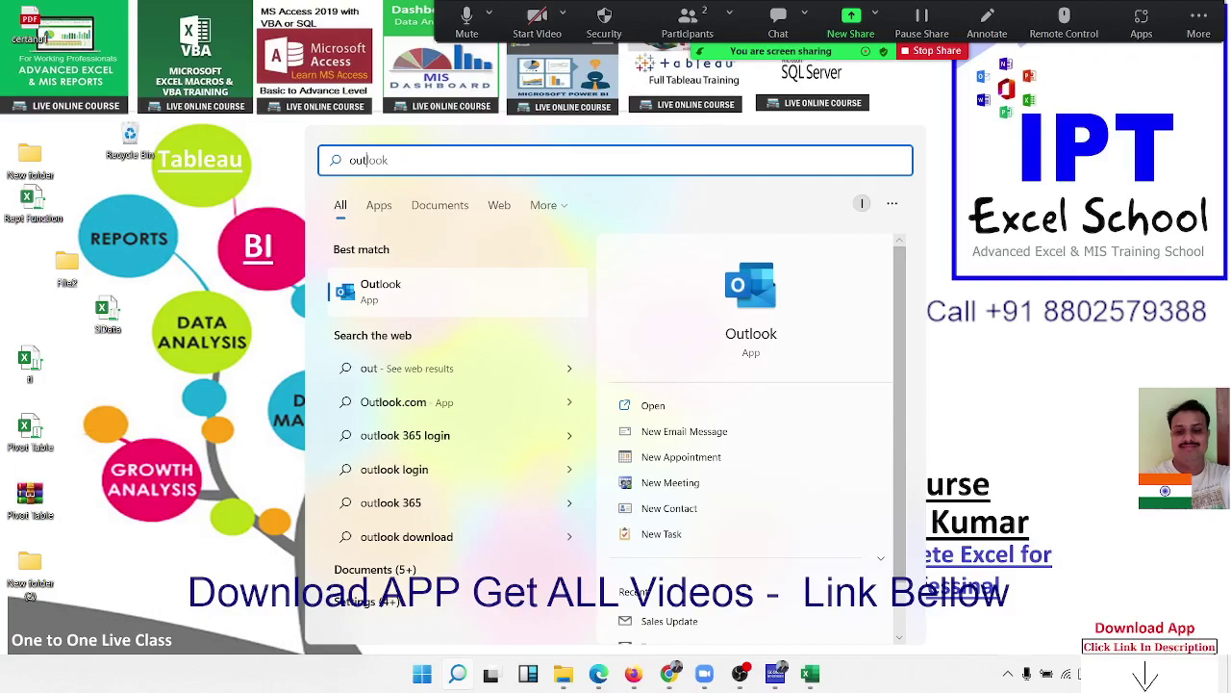
{"action": "key", "text": "Return"}
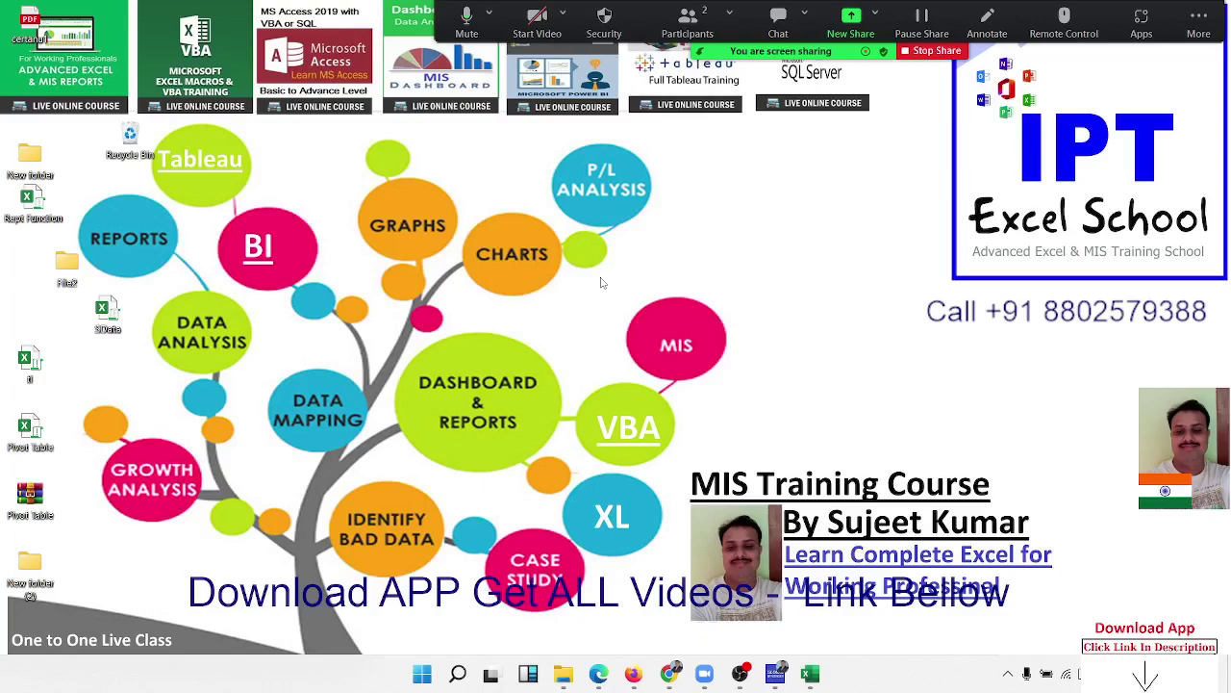
- Search Start for 'pub', then 'one' for OneNote, and close the panel
{"action": "key", "text": "super"}
{"action": "type", "text": "pu"}
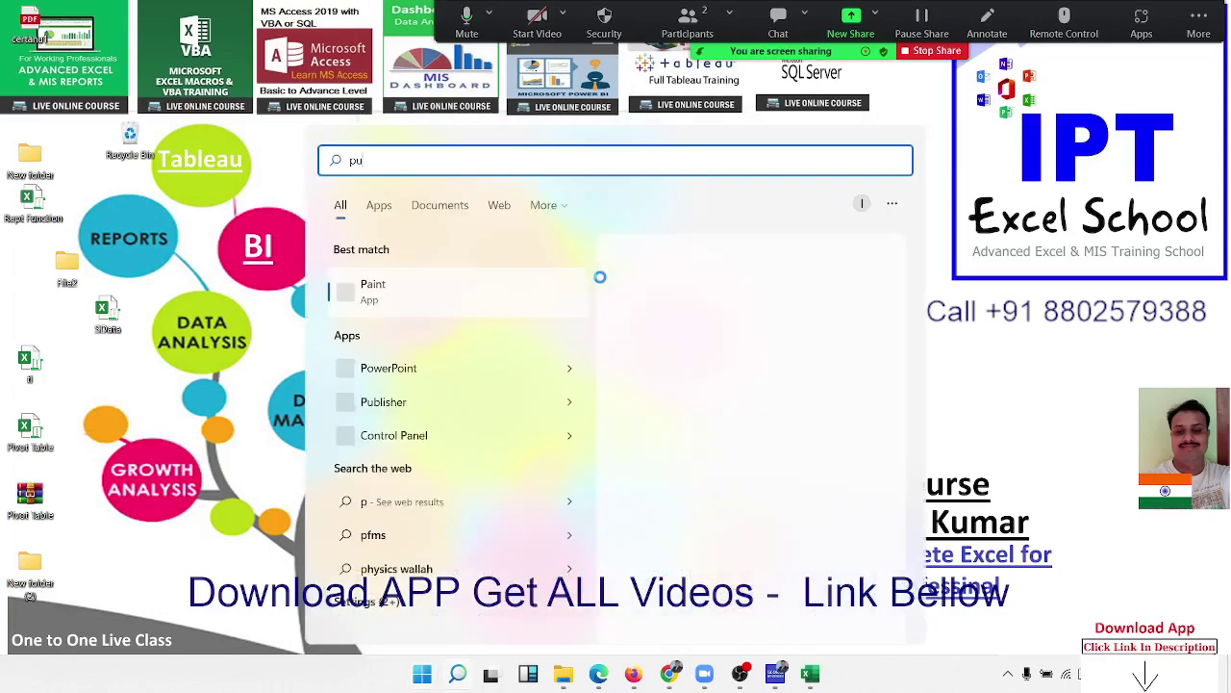
{"action": "type", "text": "b"}
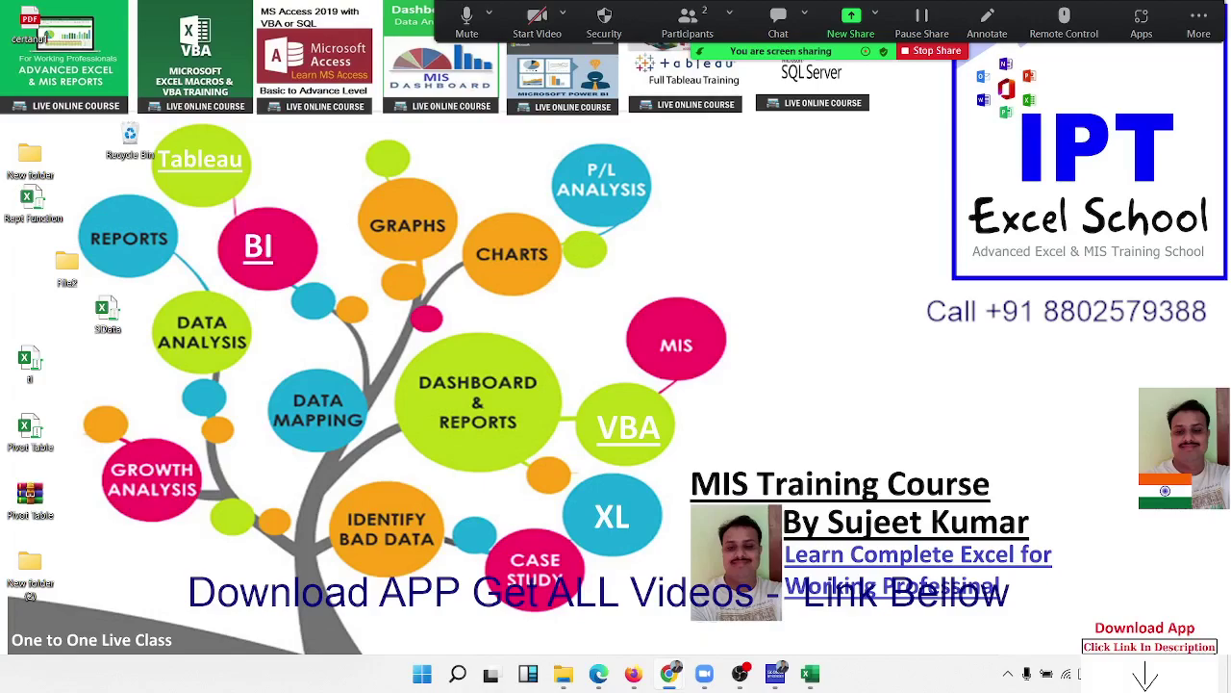
{"action": "key", "text": "super"}
{"action": "type", "text": "one"}
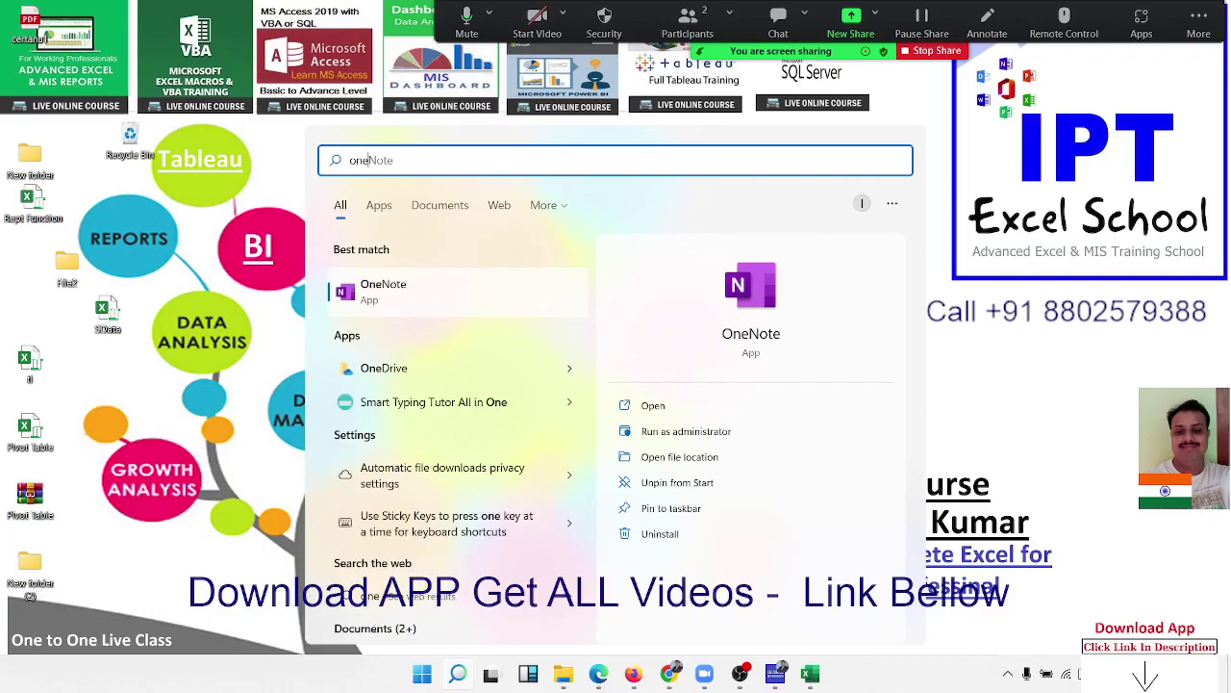
{"action": "key", "text": "Return"}
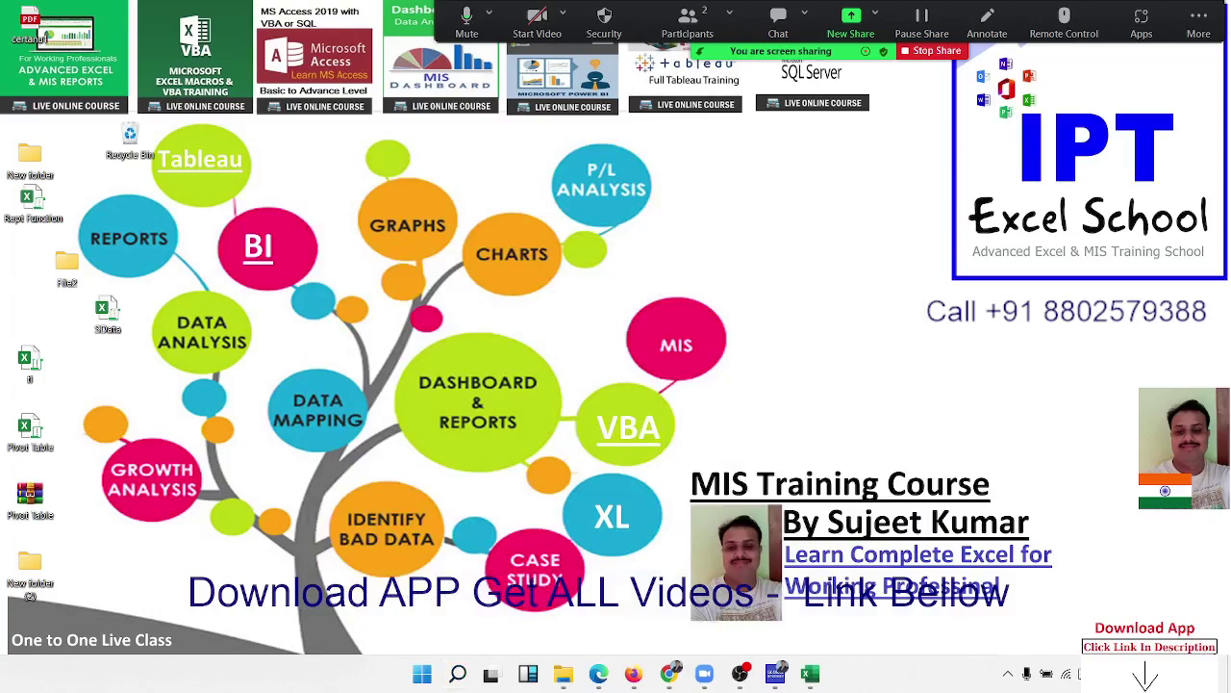
- Bring the Chrome Registered Users window to the front
{"action": "key", "text": "super"}
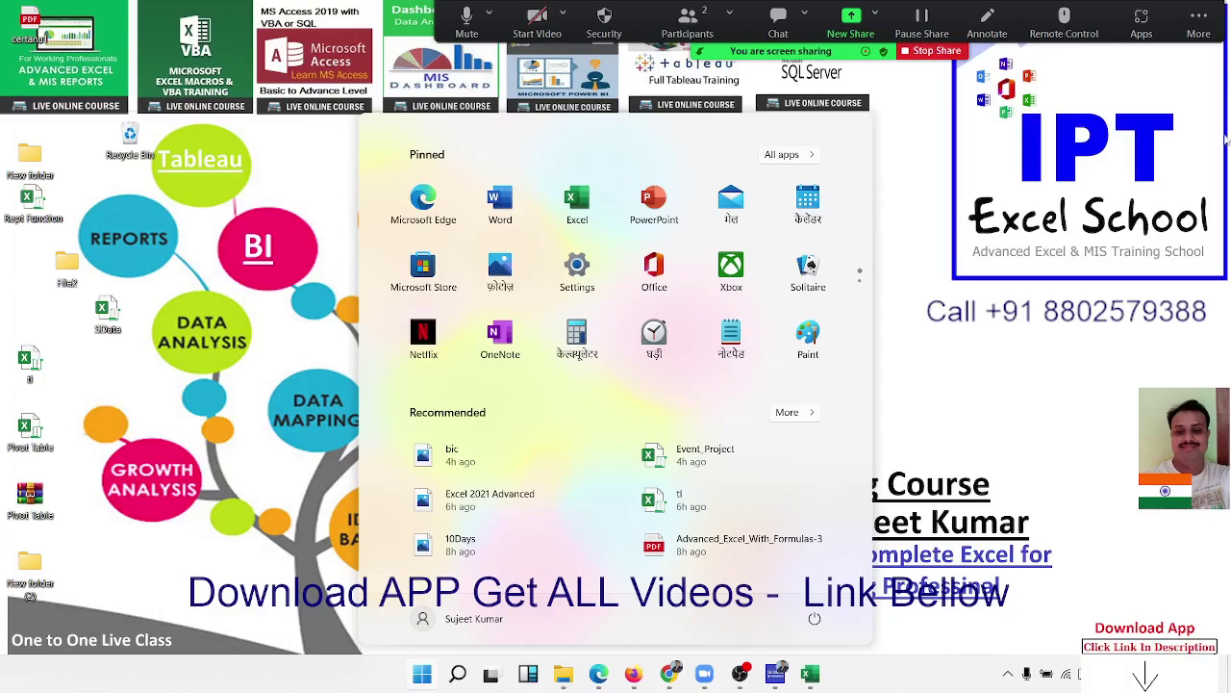
{"action": "left_click", "coordinate": [922, 405]}
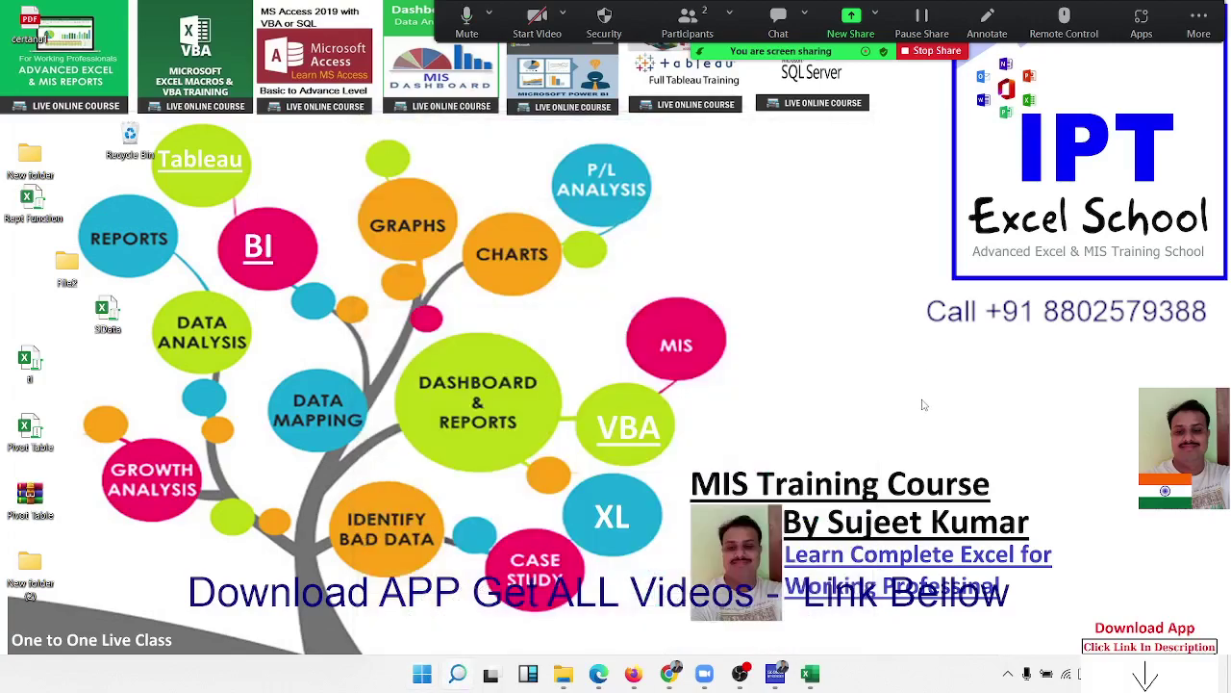
{"action": "mouse_move", "coordinate": [633, 673]}
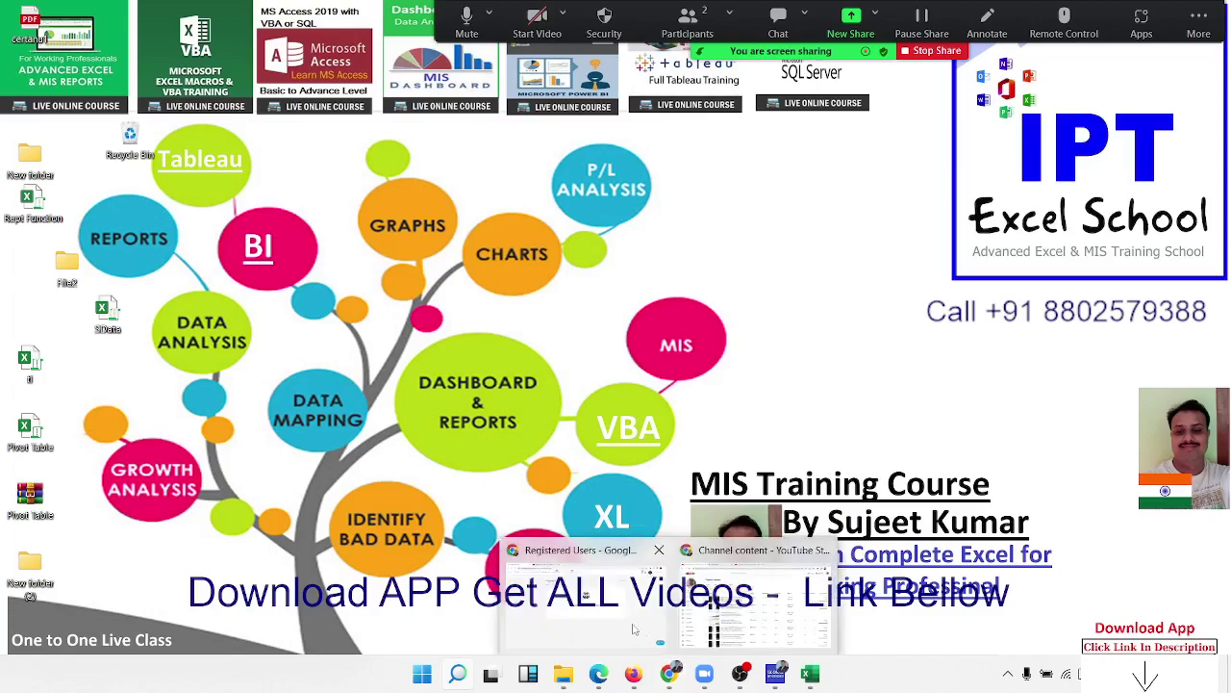
{"action": "left_click", "coordinate": [634, 629]}
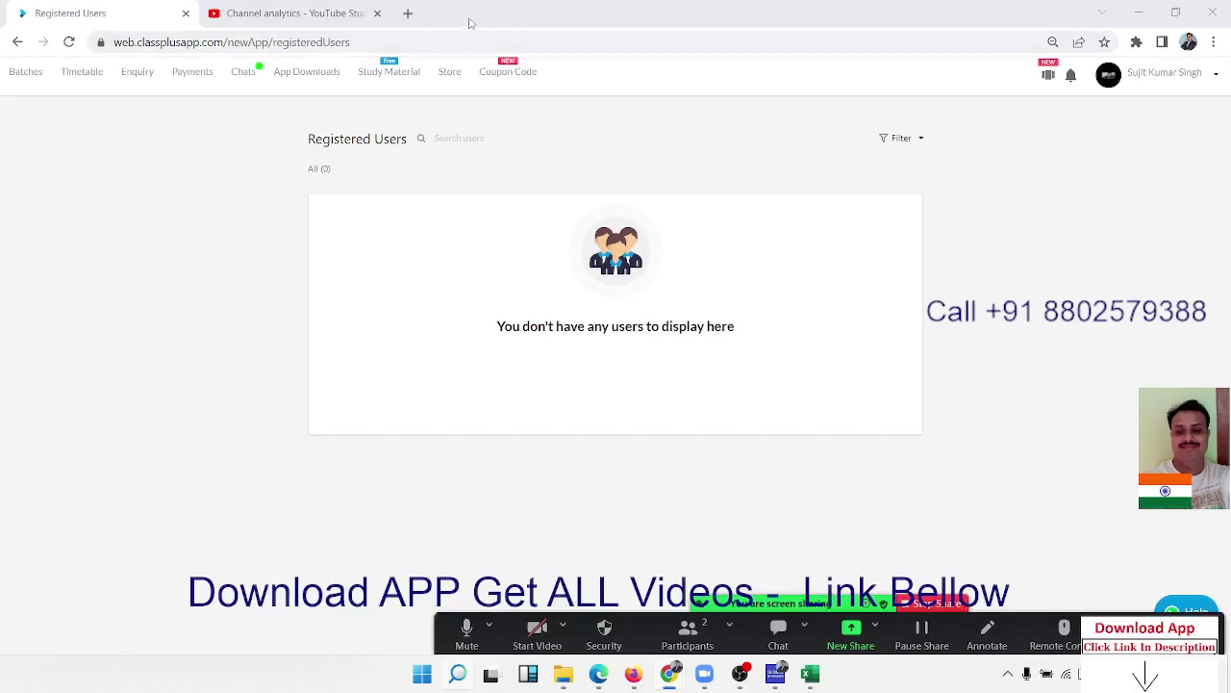
- Search Google for 'office 2021' in a new Chrome tab
{"action": "left_click", "coordinate": [408, 13]}
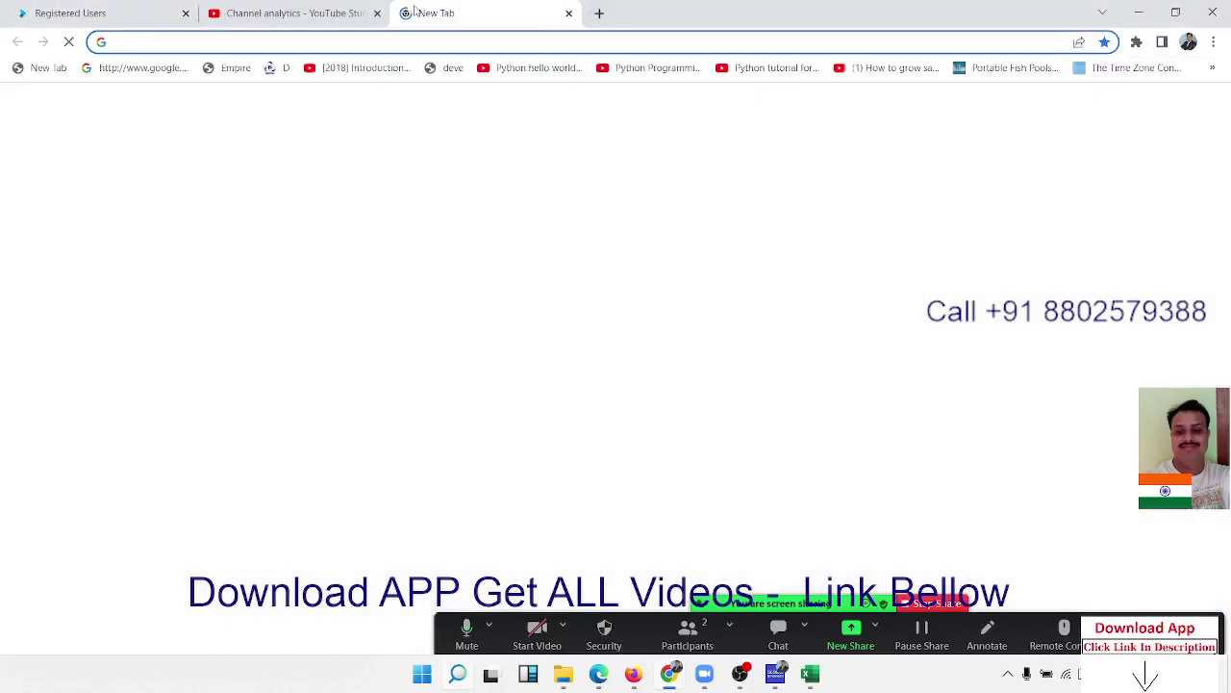
{"action": "type", "text": "google.com"}
{"action": "key", "text": "Return"}
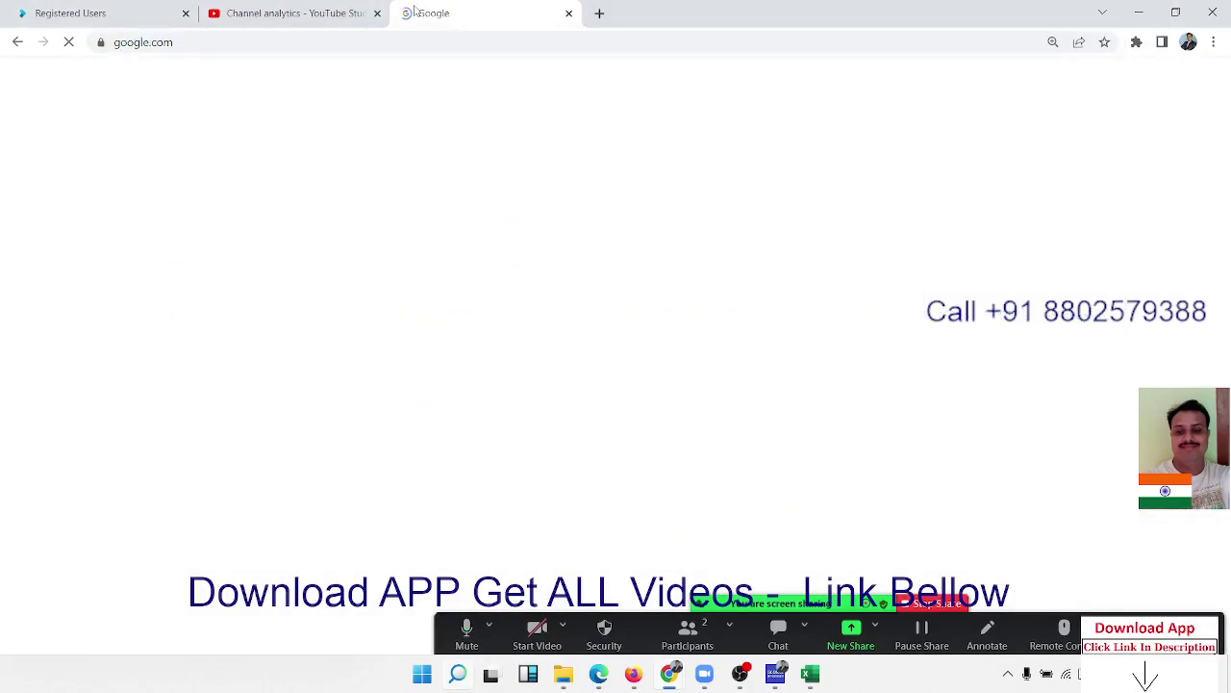
{"action": "type", "text": "of"}
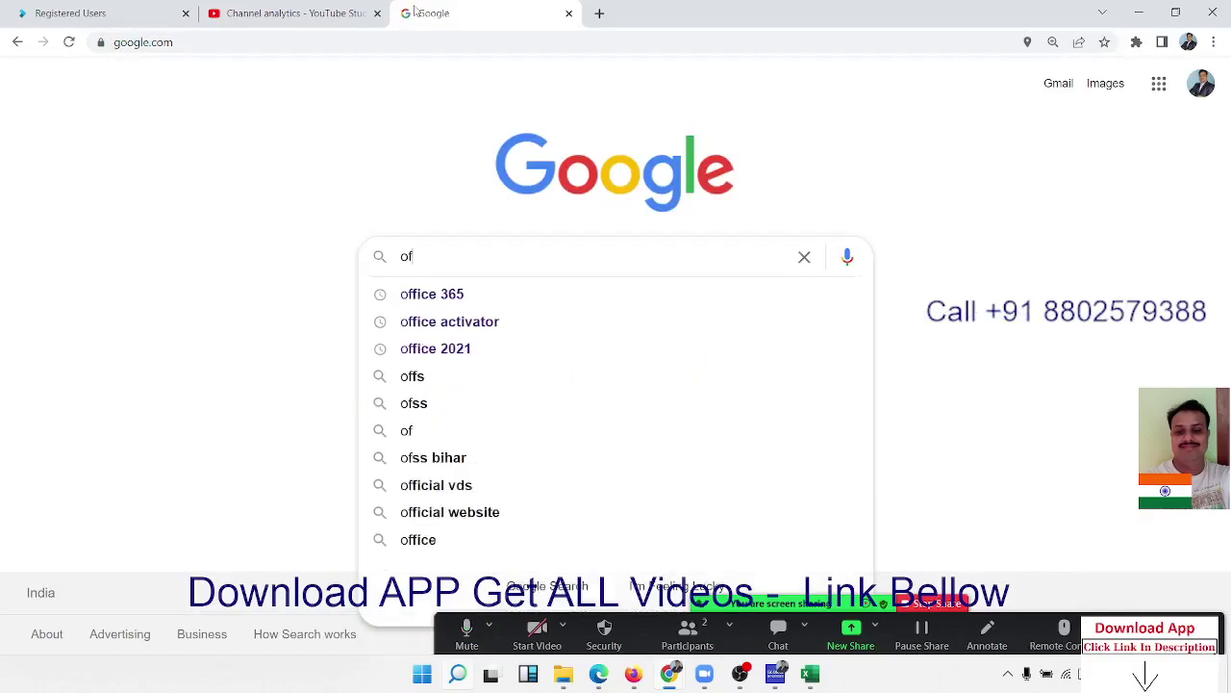
{"action": "type", "text": "fice"}
{"action": "key", "text": "Down"}
{"action": "key", "text": "Down"}
{"action": "key", "text": "Down"}
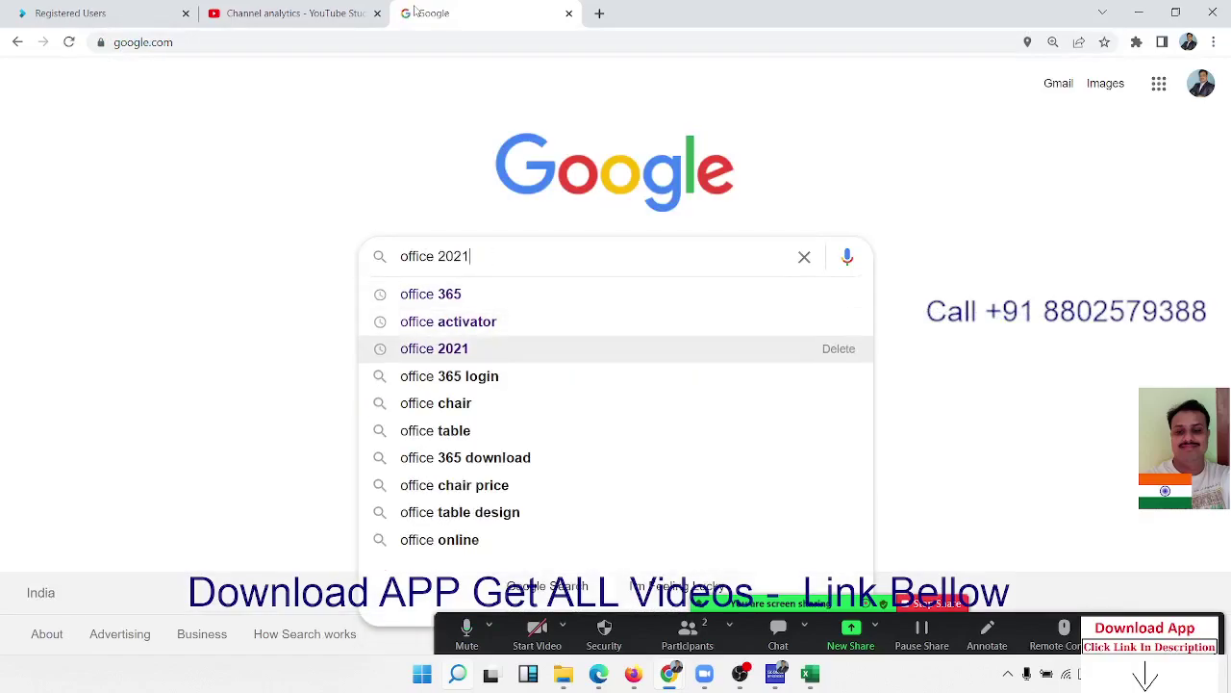
{"action": "key", "text": "Return"}
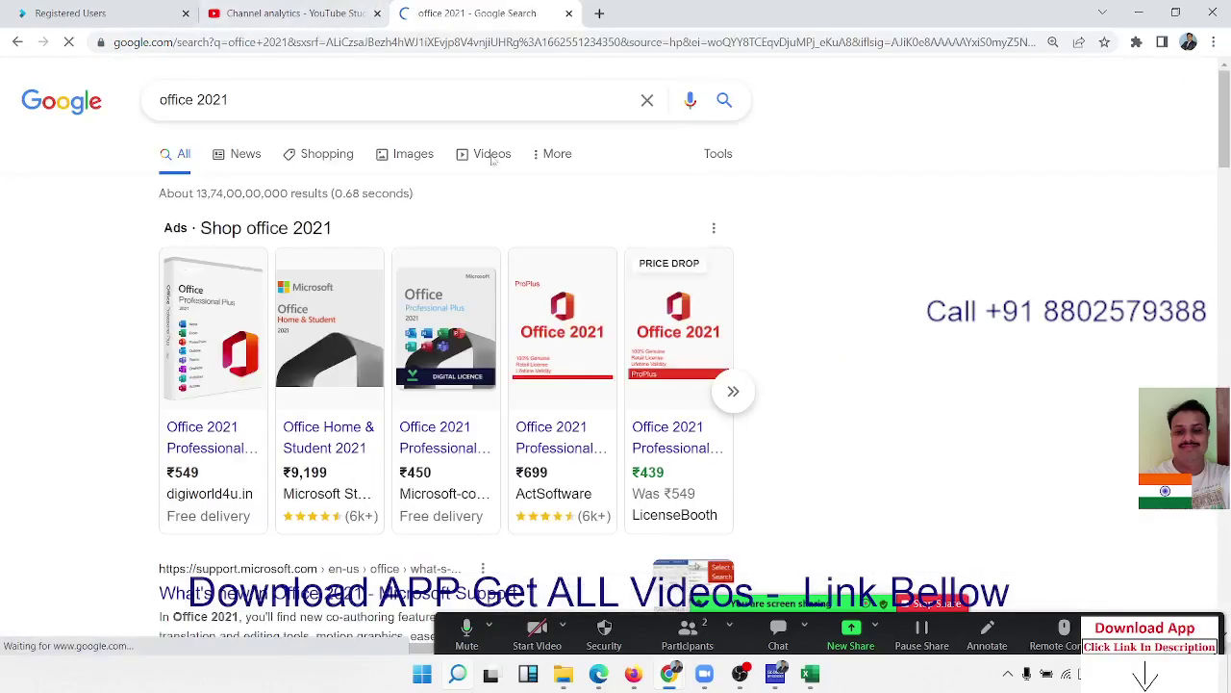
- Expand the office 2021 shopping results and scroll down to the Microsoft Support link
{"action": "scroll", "coordinate": [825, 392], "scroll_direction": "down", "scroll_amount": 2}
{"action": "scroll", "coordinate": [827, 395], "scroll_direction": "up", "scroll_amount": 1}
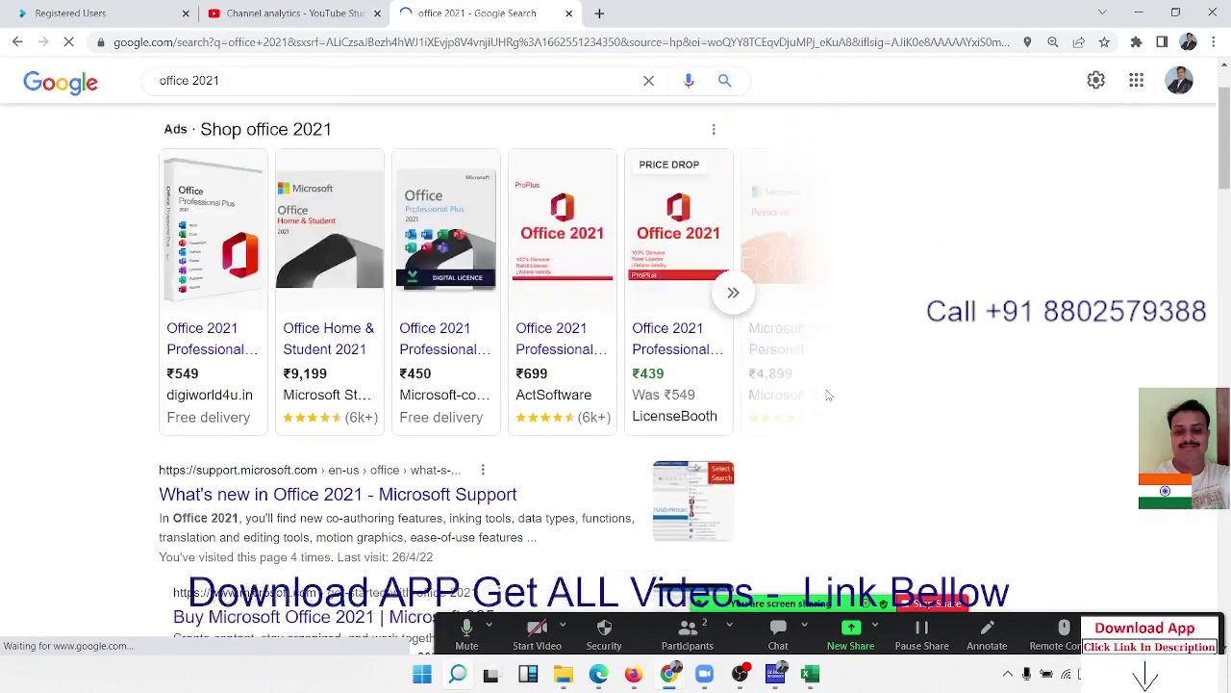
{"action": "scroll", "coordinate": [828, 395], "scroll_direction": "up", "scroll_amount": 1}
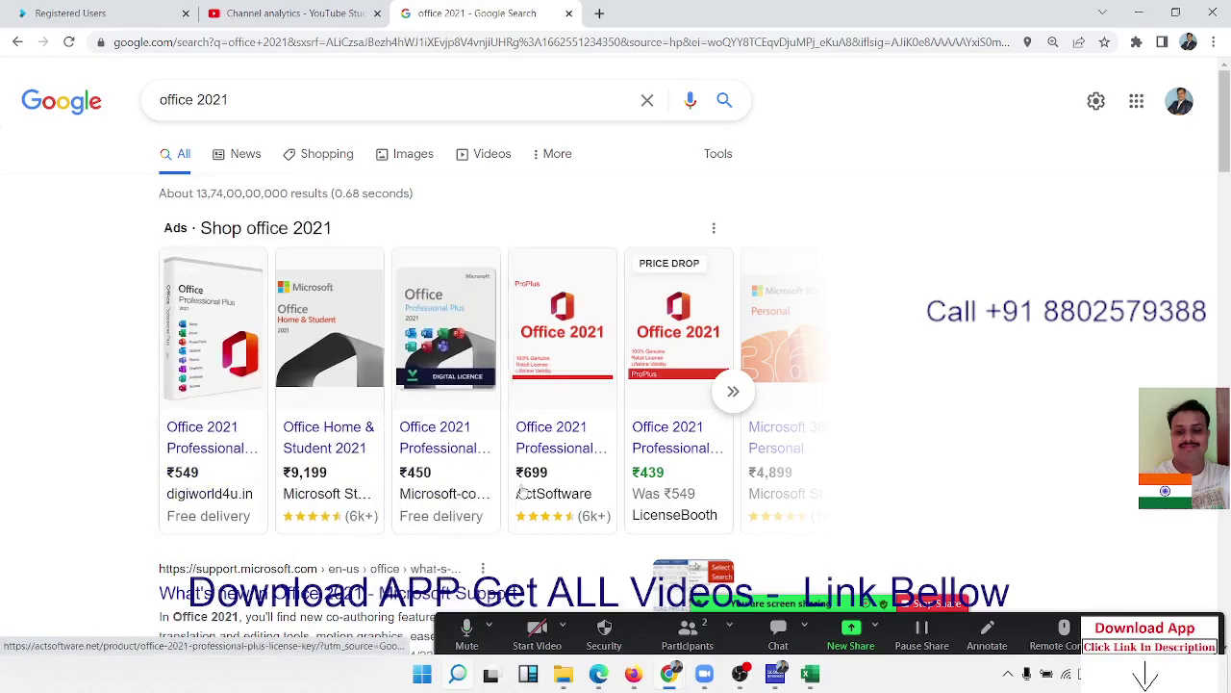
{"action": "left_click", "coordinate": [734, 394]}
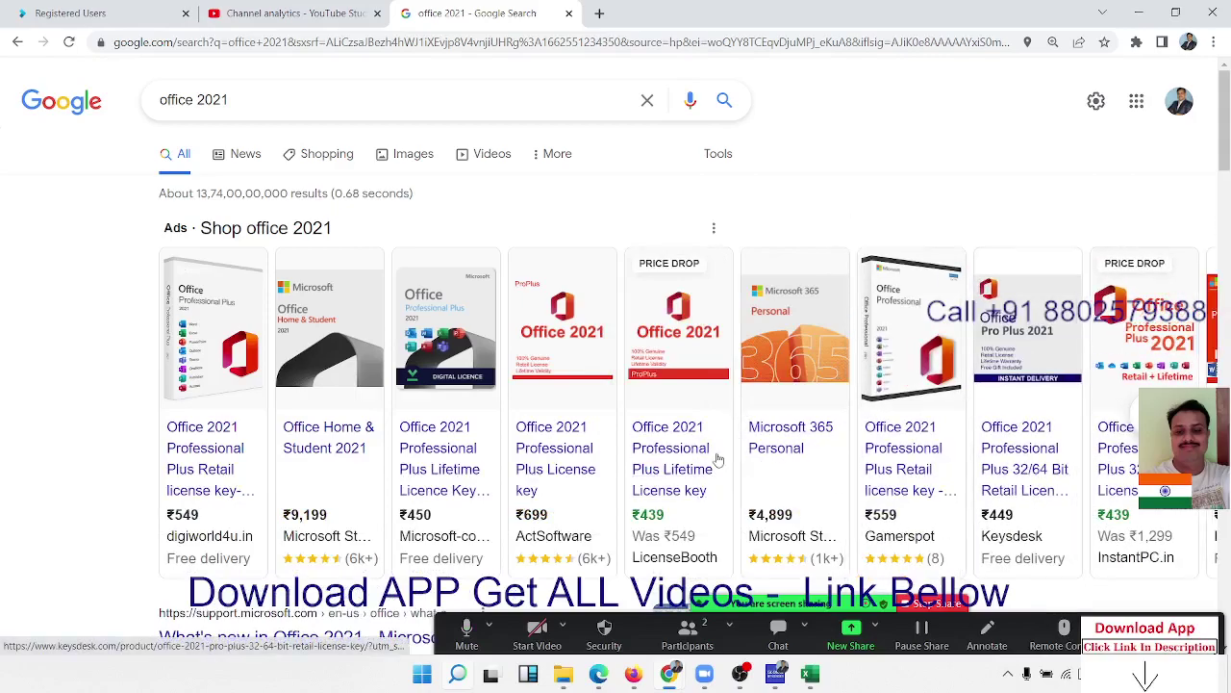
{"action": "scroll", "coordinate": [142, 346], "scroll_direction": "down", "scroll_amount": 3}
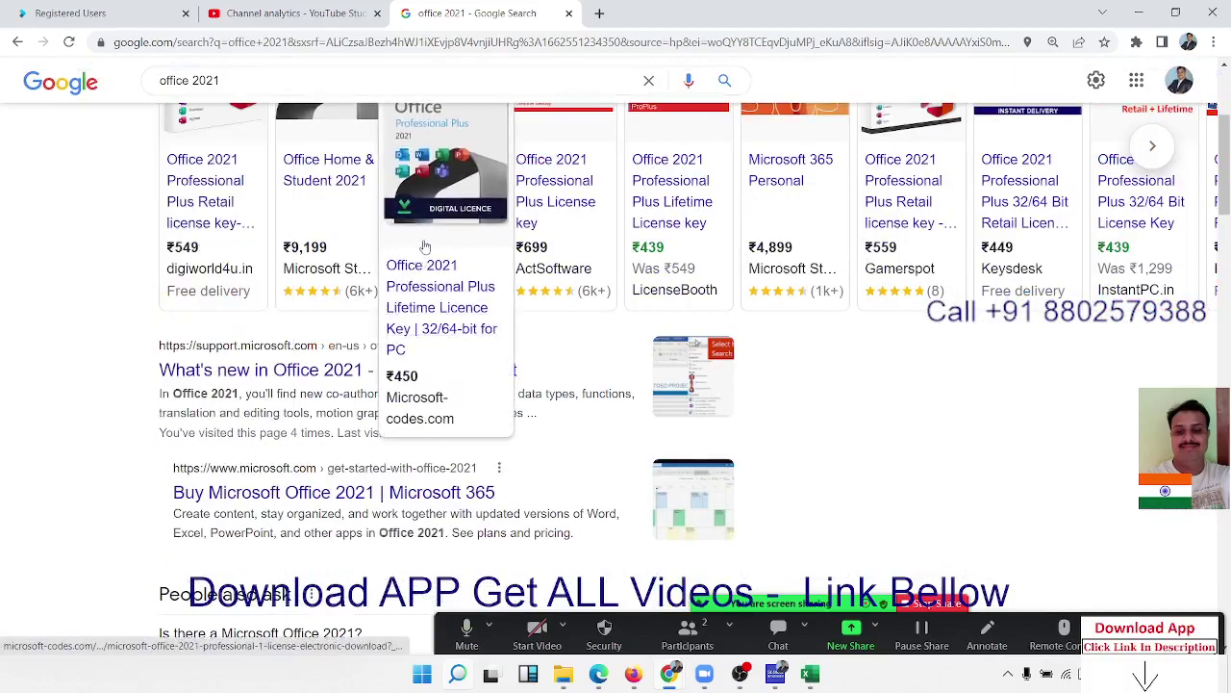
- Open the 'What's new in Office 2021' support article and scroll through its new features
{"action": "left_click", "coordinate": [361, 371]}
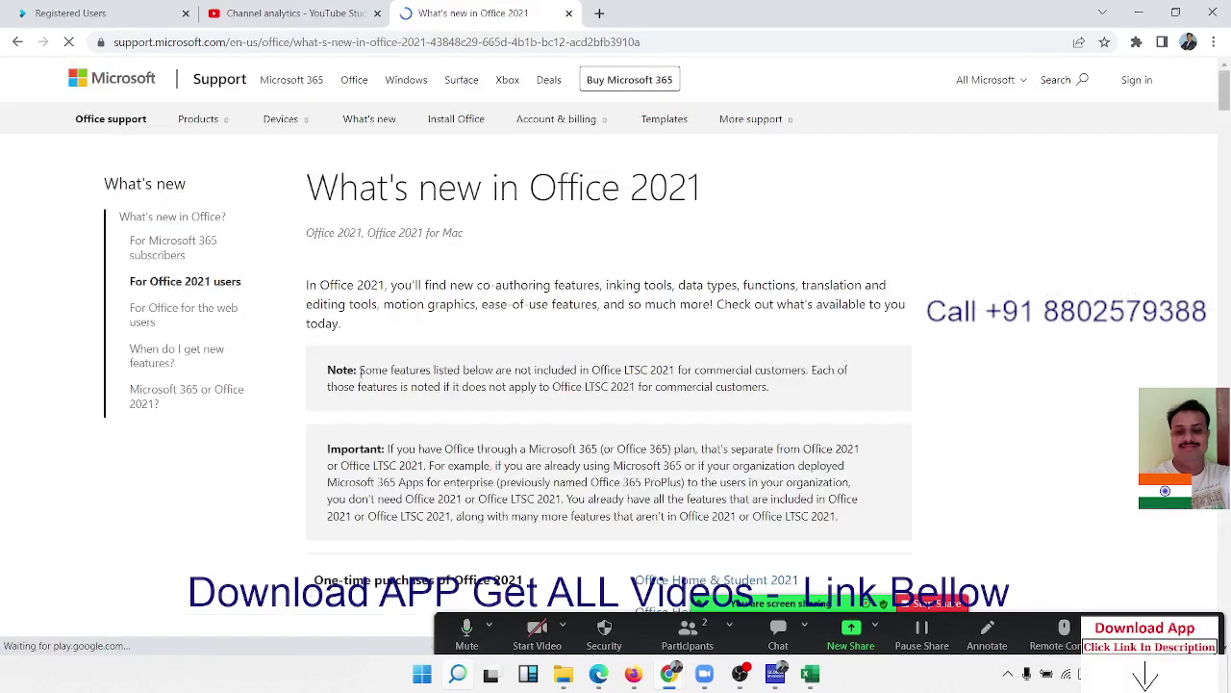
{"action": "scroll", "coordinate": [639, 307], "scroll_direction": "down", "scroll_amount": 5}
{"action": "scroll", "coordinate": [639, 307], "scroll_direction": "down", "scroll_amount": 2}
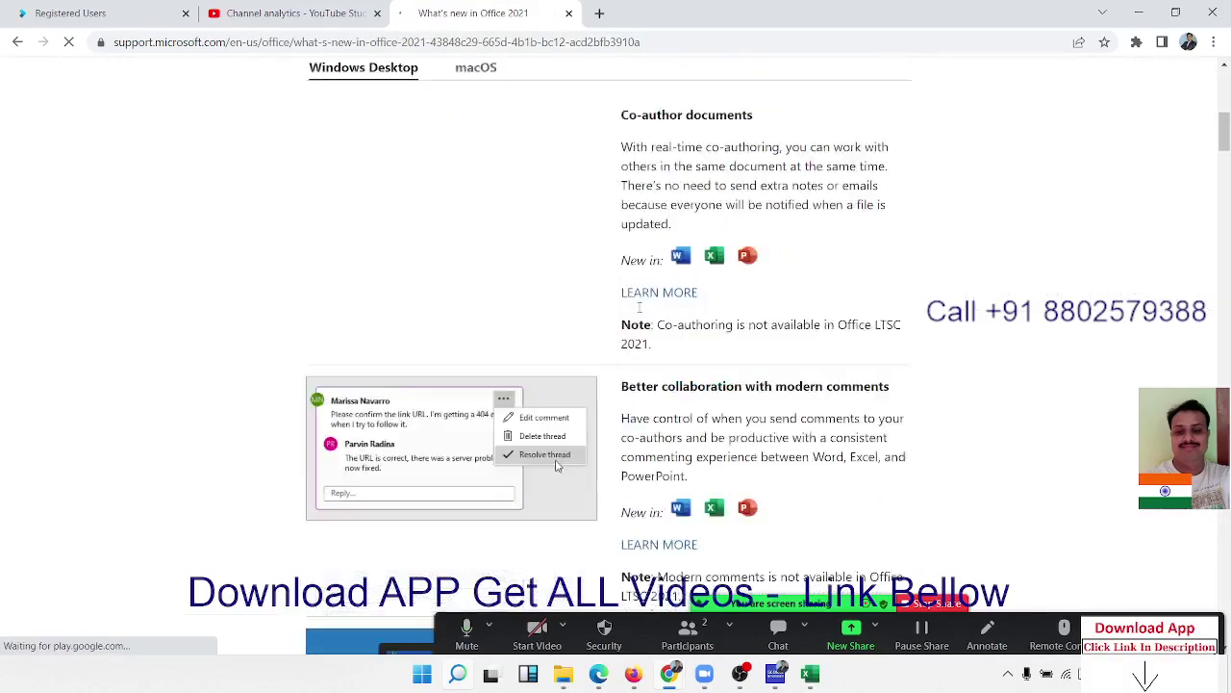
{"action": "scroll", "coordinate": [638, 307], "scroll_direction": "down", "scroll_amount": 4}
{"action": "scroll", "coordinate": [639, 308], "scroll_direction": "down", "scroll_amount": 3}
{"action": "scroll", "coordinate": [639, 310], "scroll_direction": "down", "scroll_amount": 3}
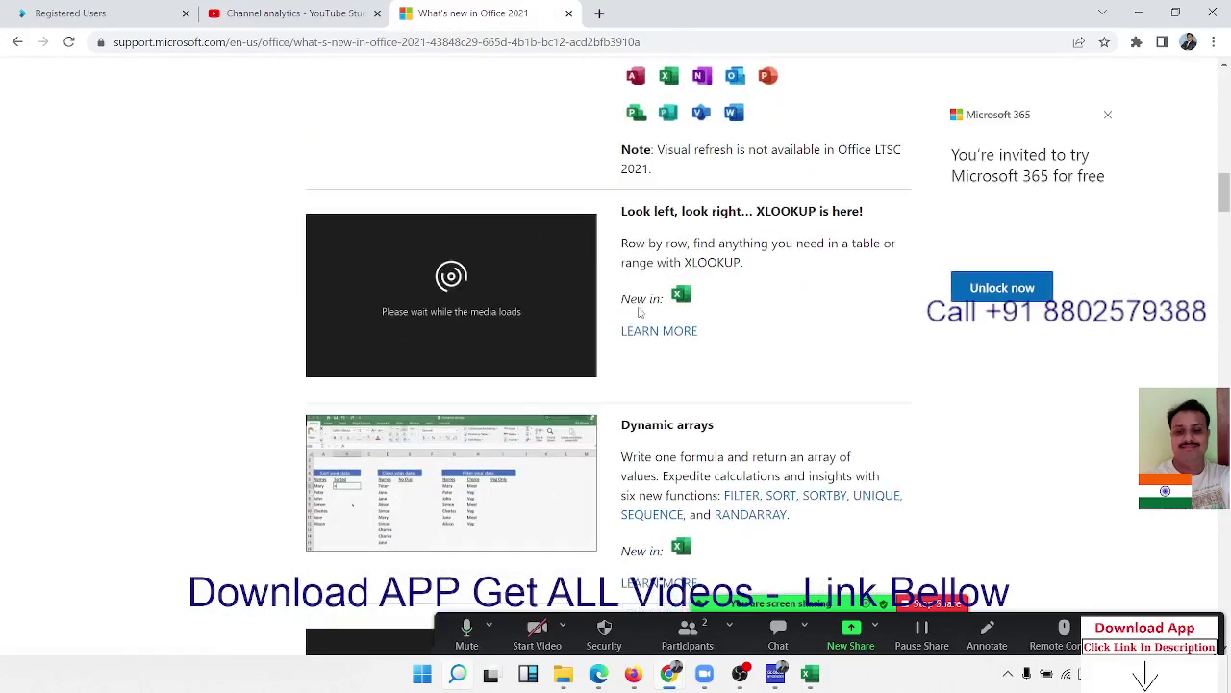
{"action": "scroll", "coordinate": [639, 311], "scroll_direction": "up", "scroll_amount": 6}
{"action": "scroll", "coordinate": [638, 307], "scroll_direction": "up", "scroll_amount": 10}
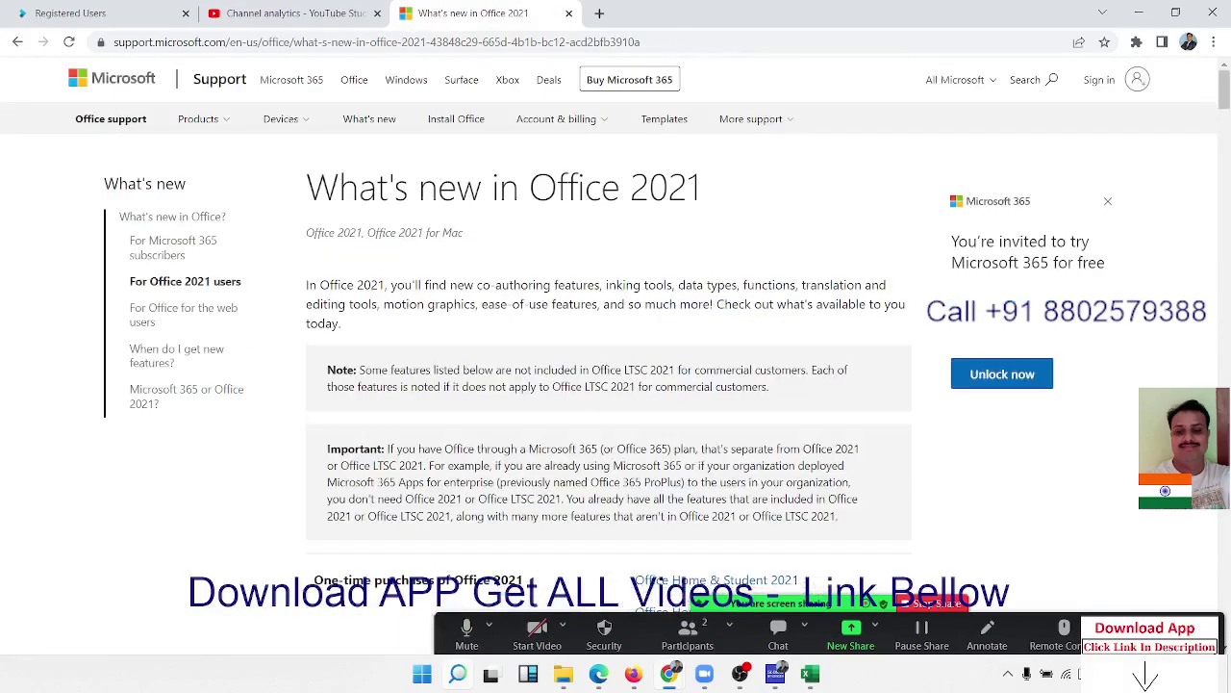
- Open the Microsoft 365 'Unlock now' free trial offer page
{"action": "left_click", "coordinate": [997, 373]}
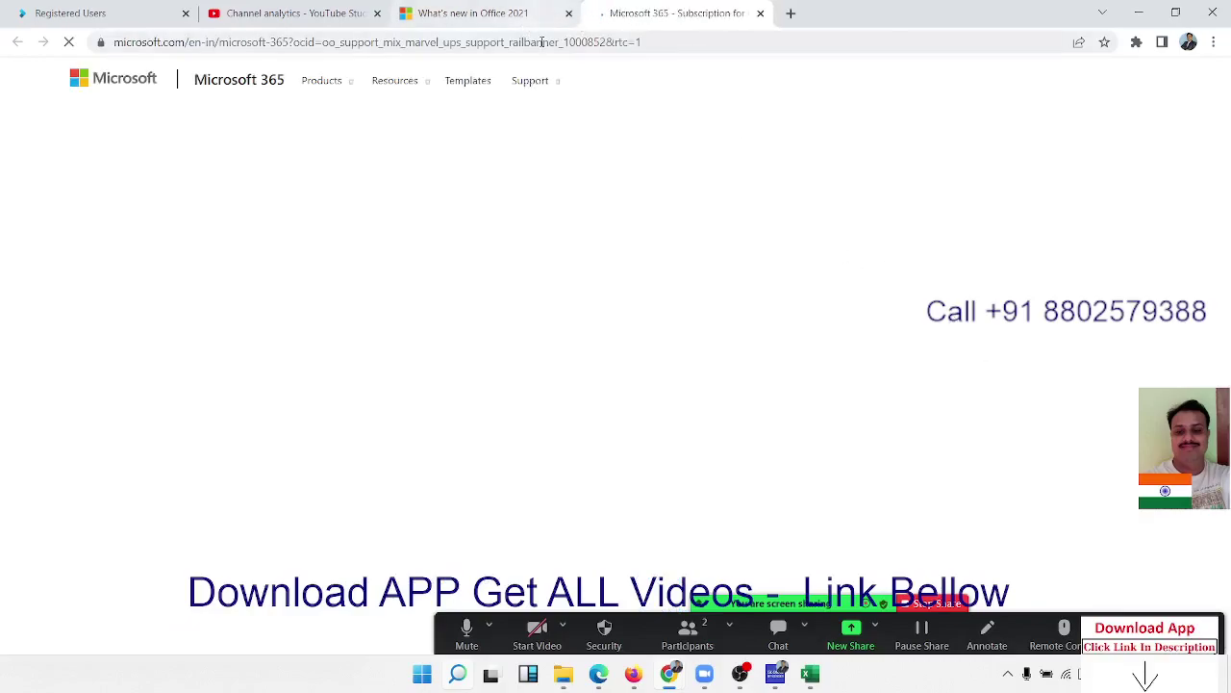
{"action": "scroll", "coordinate": [533, 409], "scroll_direction": "down", "scroll_amount": 3}
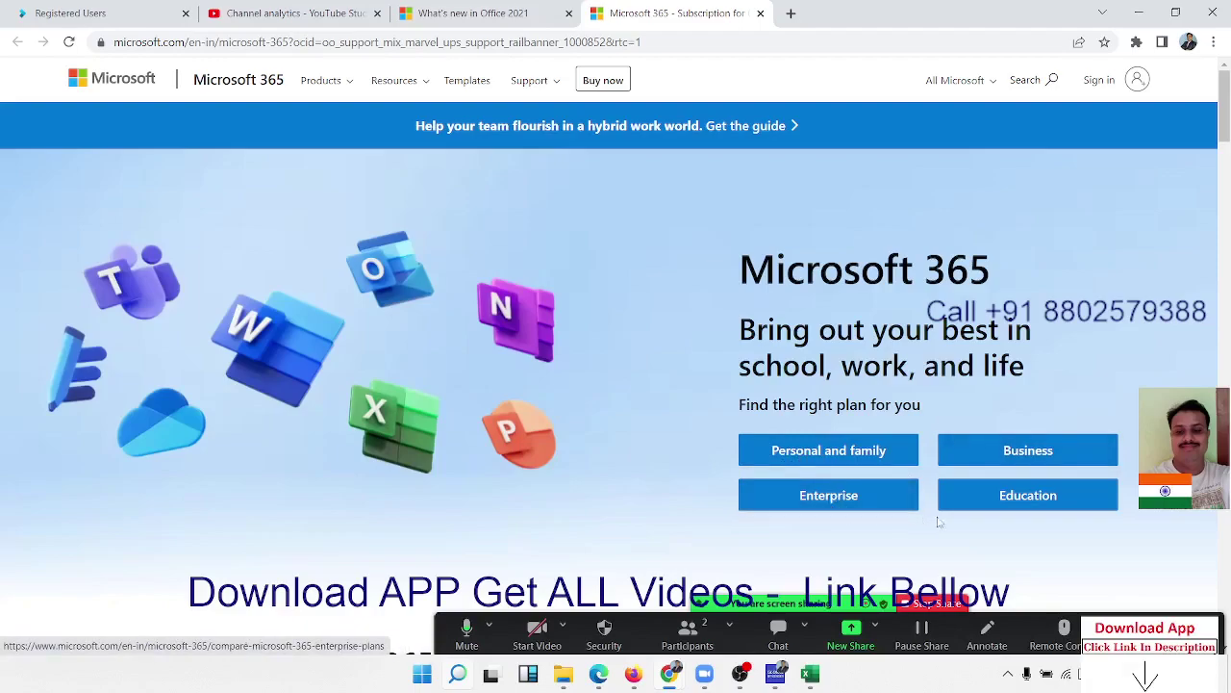
{"action": "scroll", "coordinate": [863, 456], "scroll_direction": "down", "scroll_amount": 3}
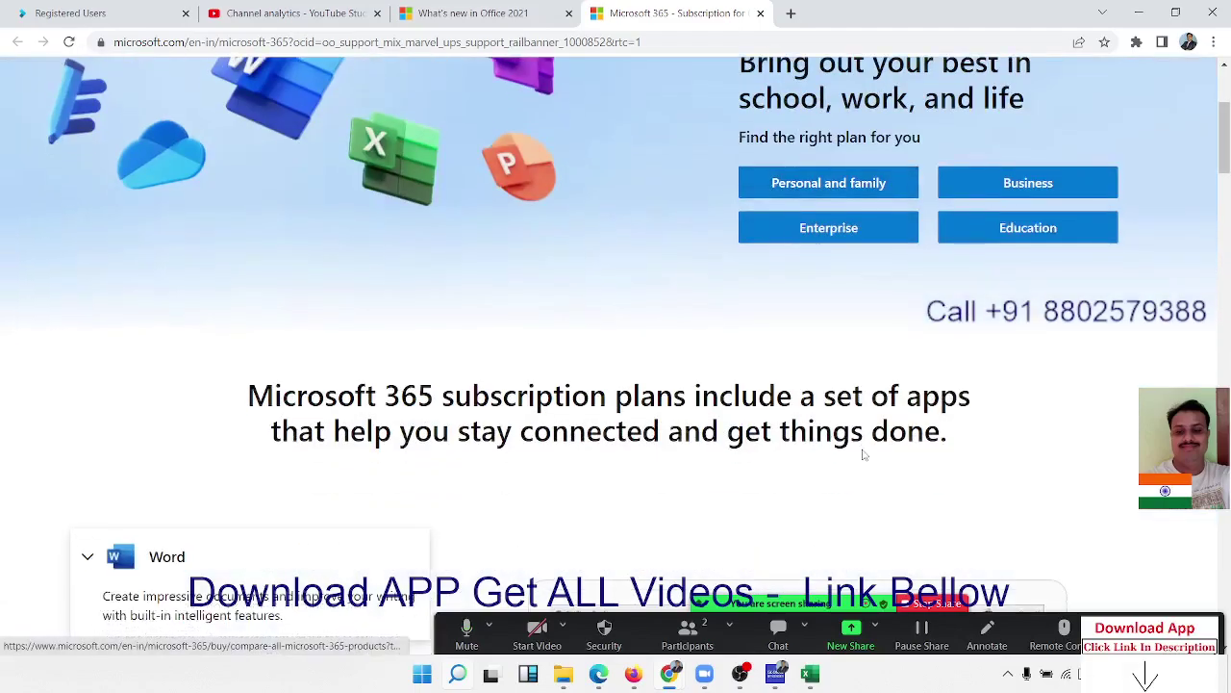
{"action": "scroll", "coordinate": [863, 456], "scroll_direction": "up", "scroll_amount": 3}
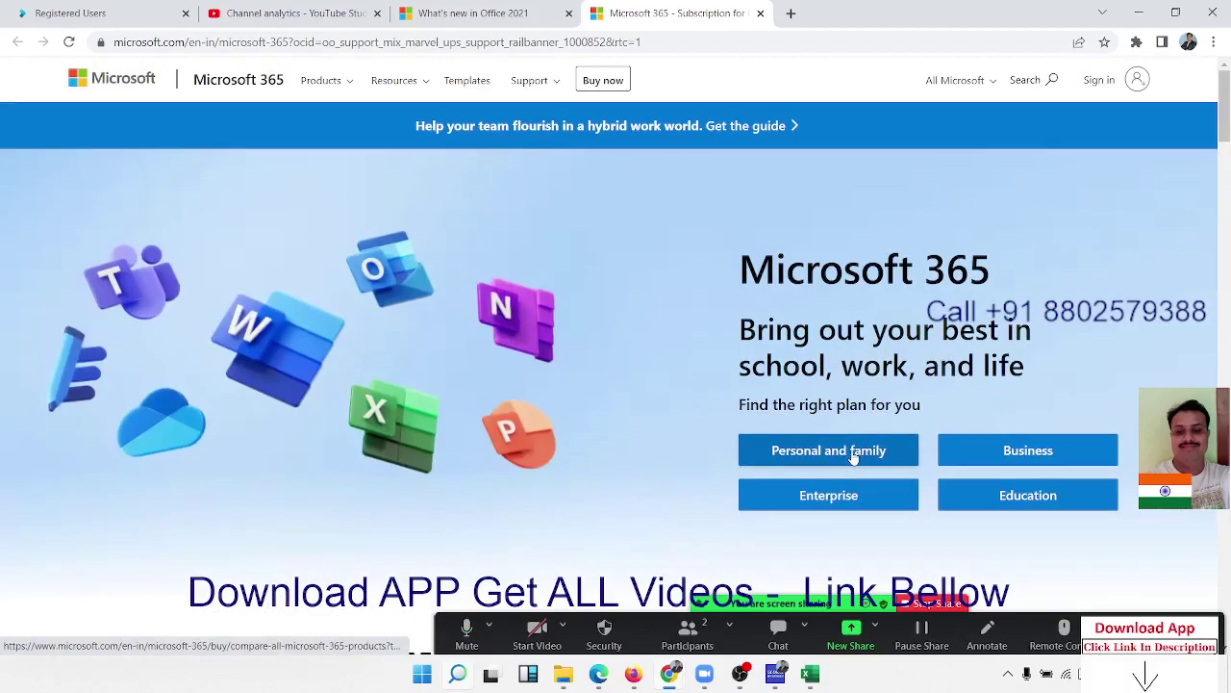
- View personal and family plans, highlighting Family 6,199.00 and Personal 4,899.00 prices
{"action": "left_click", "coordinate": [850, 458]}
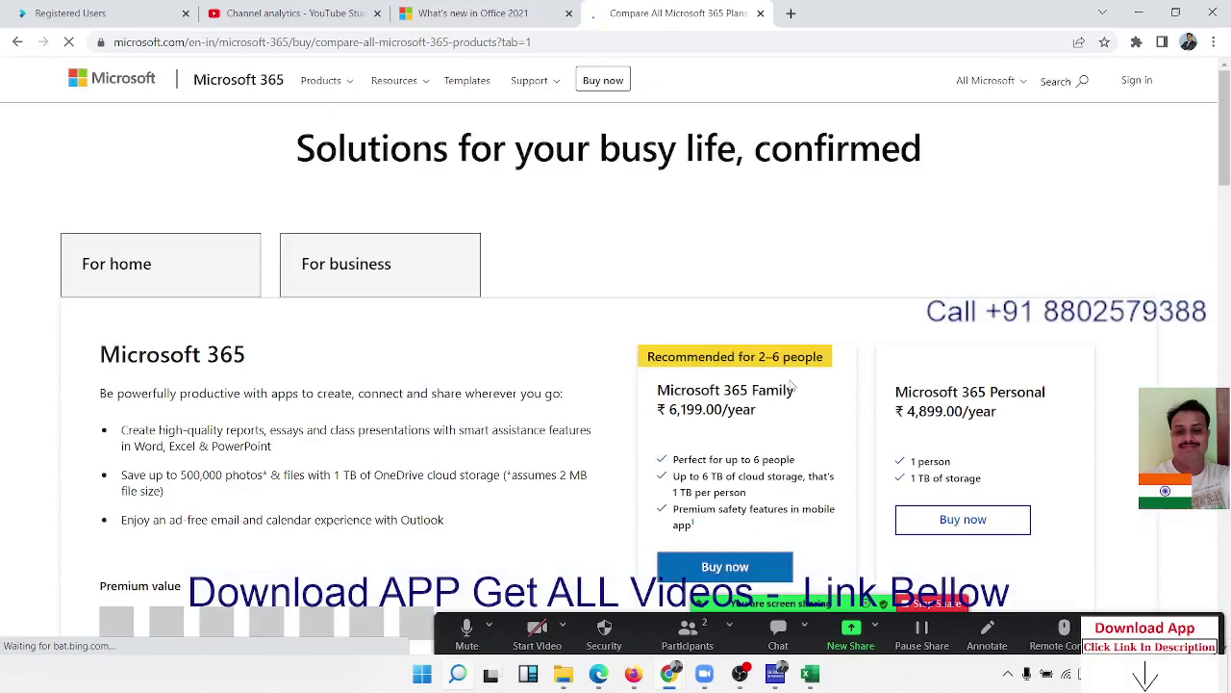
{"action": "scroll", "coordinate": [395, 343], "scroll_direction": "down", "scroll_amount": 3}
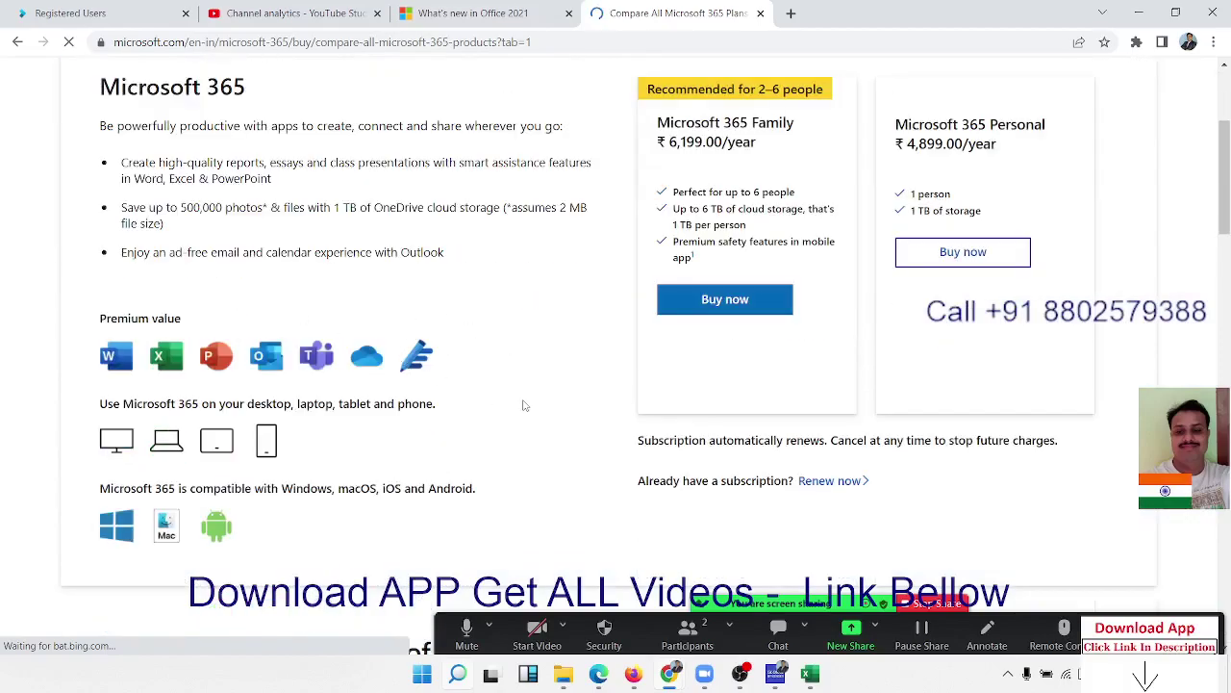
{"action": "scroll", "coordinate": [522, 404], "scroll_direction": "up", "scroll_amount": 3}
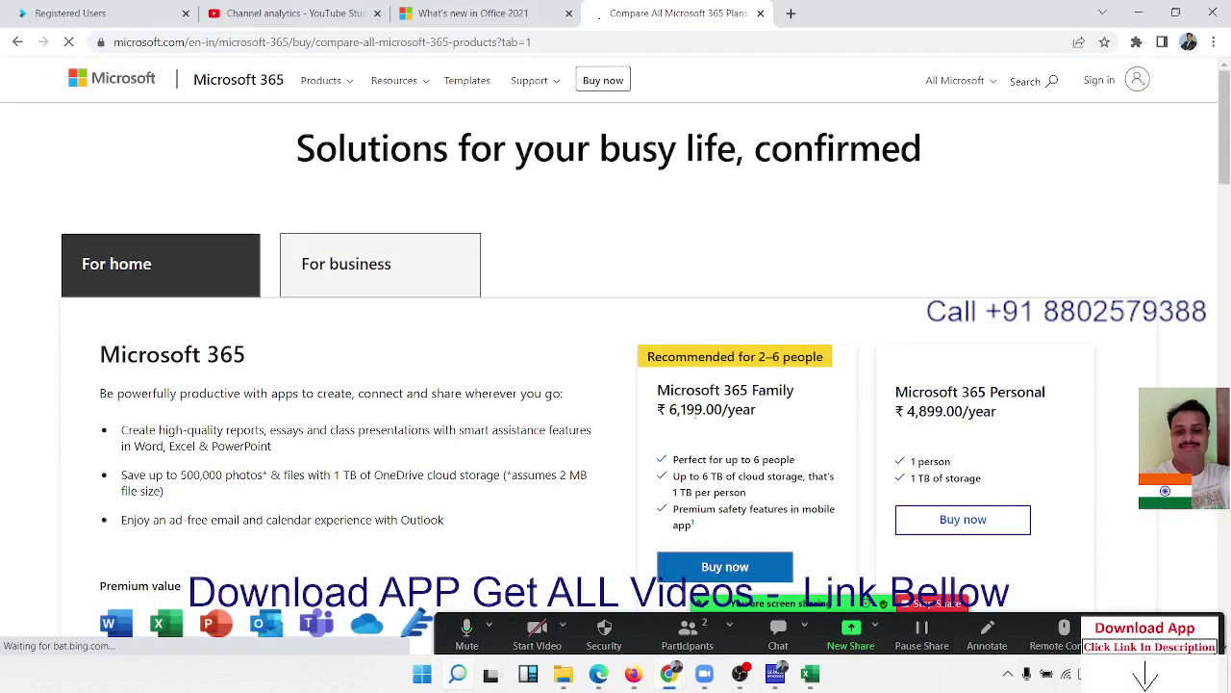
{"action": "double_click", "coordinate": [694, 411]}
{"action": "left_click", "coordinate": [760, 462]}
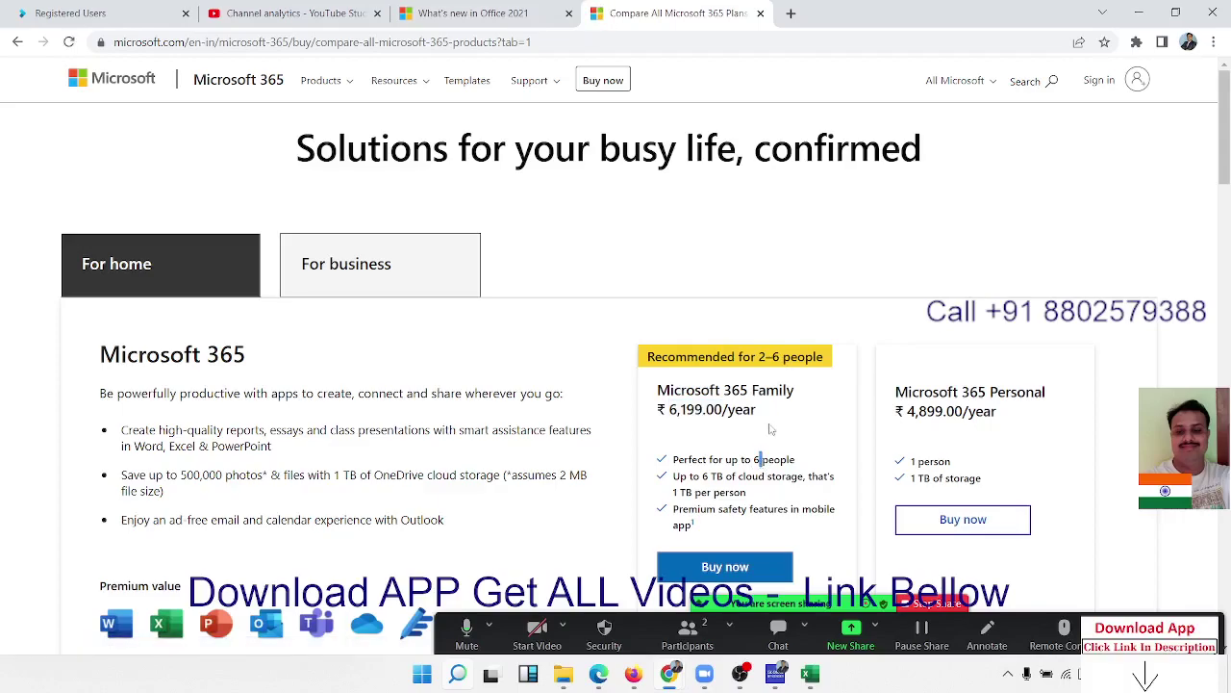
{"action": "left_click_drag", "start_coordinate": [743, 413], "coordinate": [780, 420]}
{"action": "double_click", "coordinate": [694, 408]}
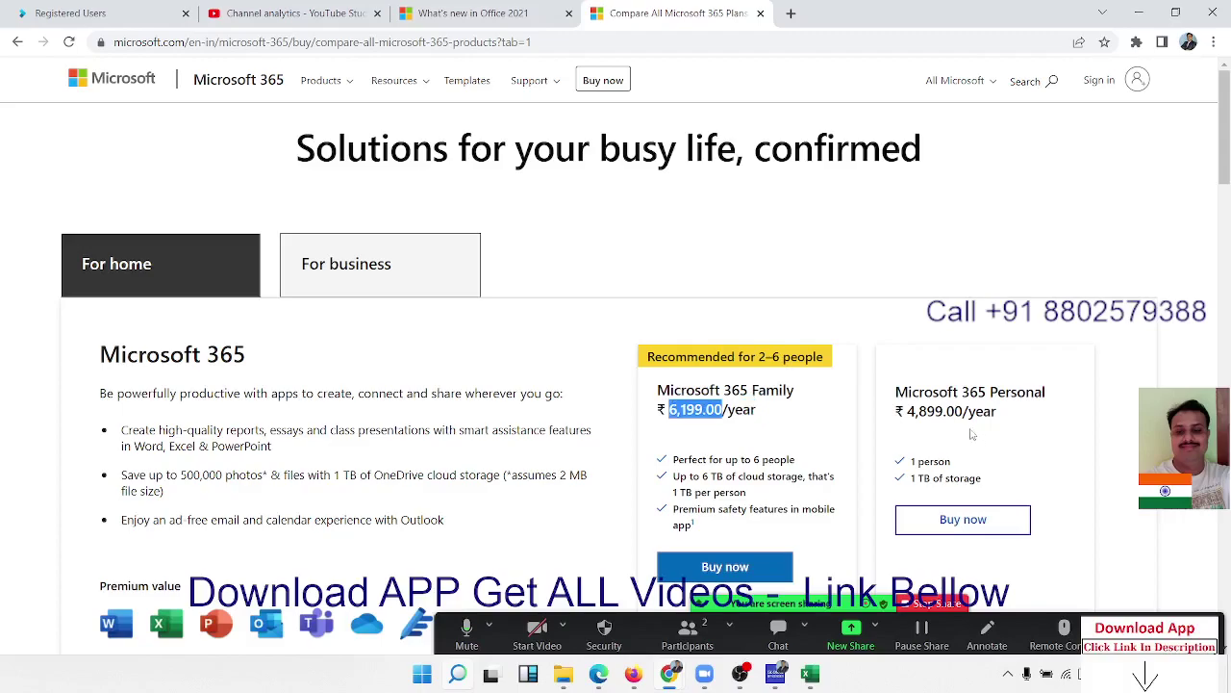
{"action": "left_click_drag", "start_coordinate": [906, 411], "coordinate": [963, 411]}
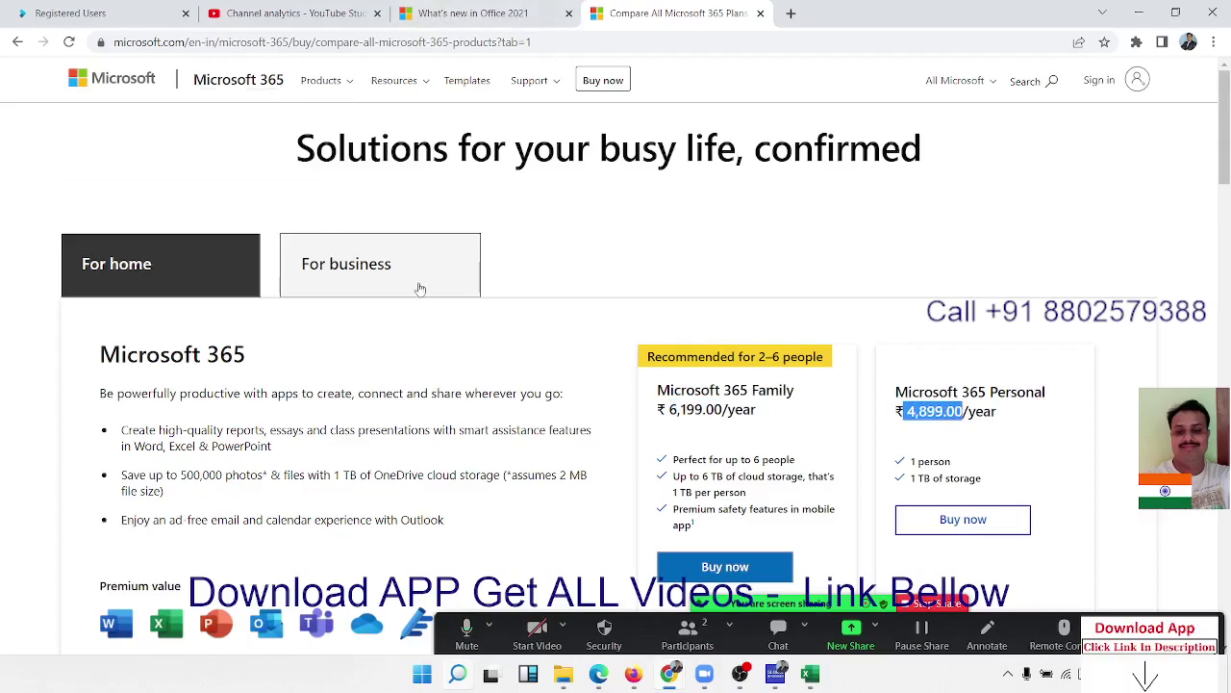
- Scroll through the plan comparison table, return to the top, then go back to the overview
{"action": "scroll", "coordinate": [423, 289], "scroll_direction": "down", "scroll_amount": 10}
{"action": "scroll", "coordinate": [431, 301], "scroll_direction": "down", "scroll_amount": 3}
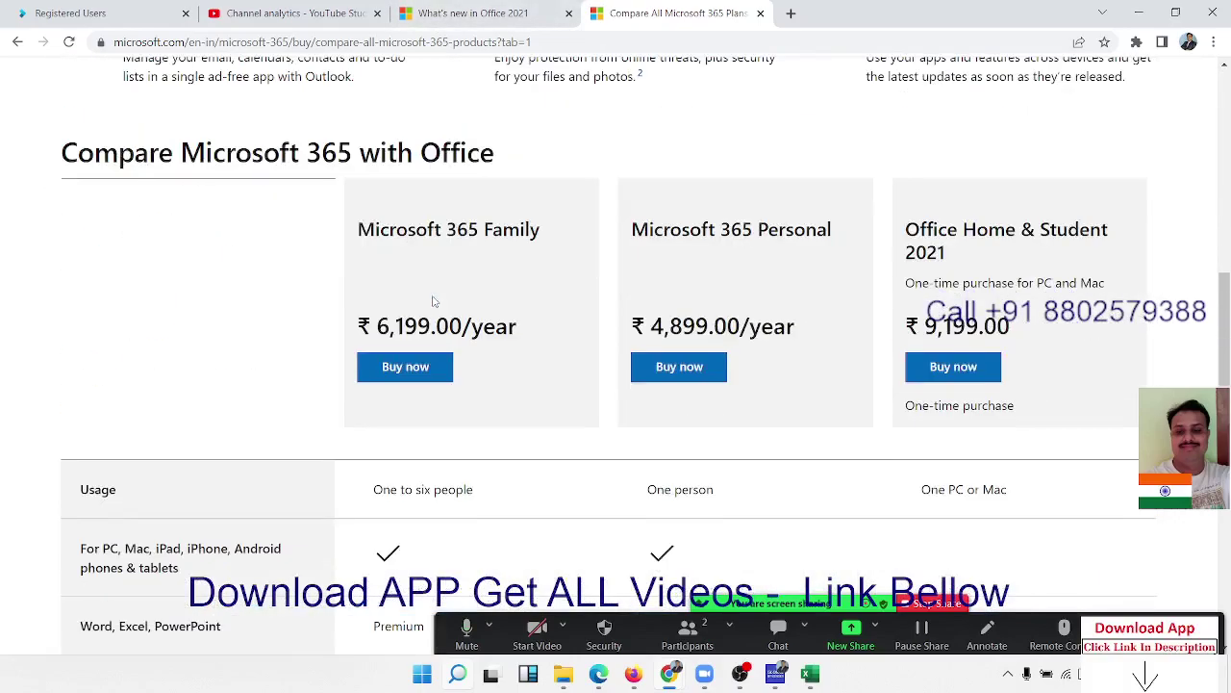
{"action": "scroll", "coordinate": [452, 476], "scroll_direction": "down", "scroll_amount": 3}
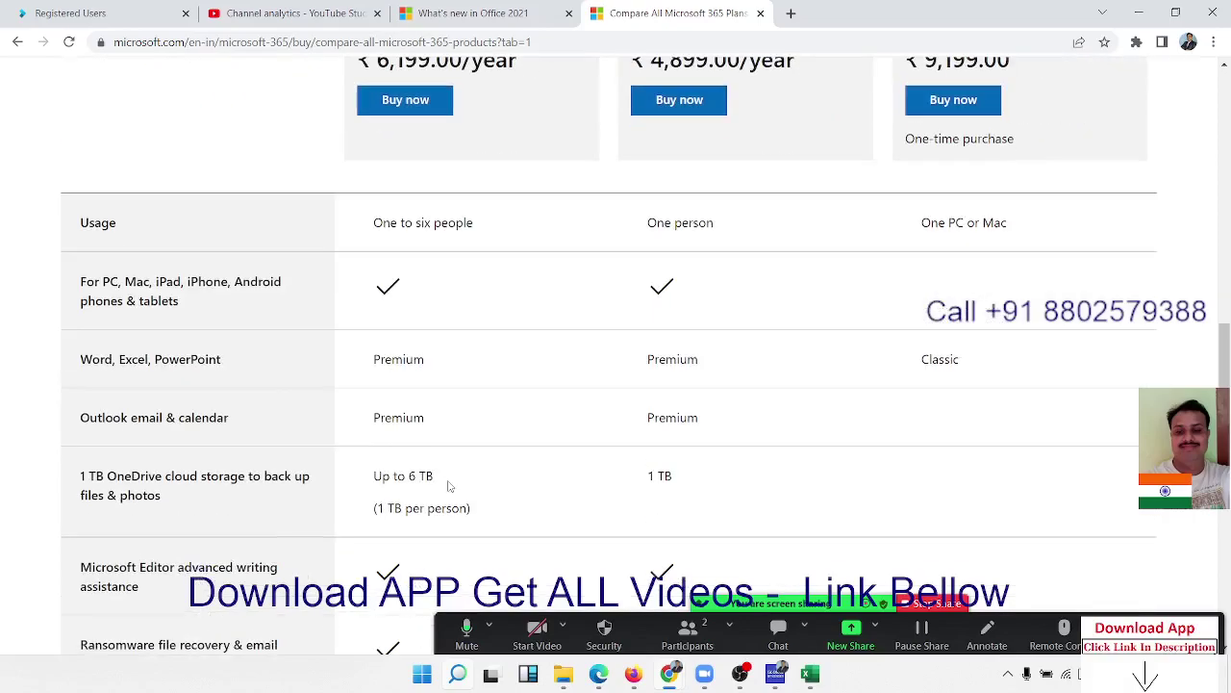
{"action": "scroll", "coordinate": [447, 486], "scroll_direction": "down", "scroll_amount": 4}
{"action": "scroll", "coordinate": [447, 486], "scroll_direction": "down", "scroll_amount": 2}
{"action": "scroll", "coordinate": [448, 486], "scroll_direction": "down", "scroll_amount": 3}
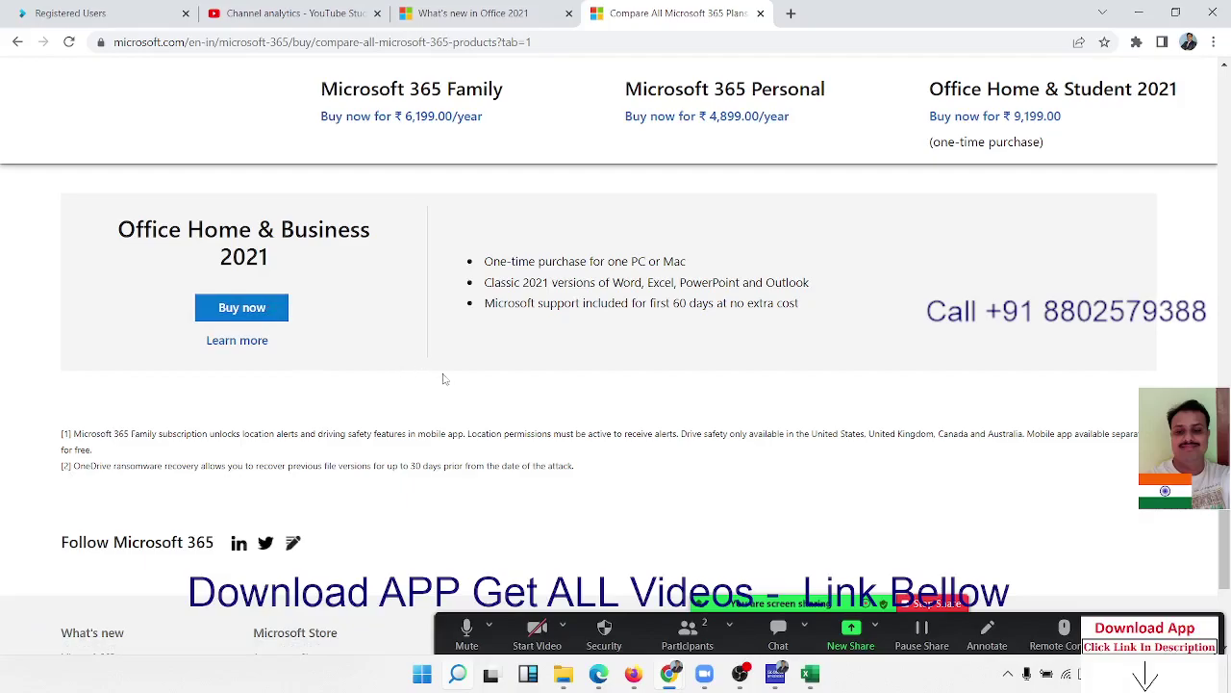
{"action": "scroll", "coordinate": [478, 380], "scroll_direction": "down", "scroll_amount": 3}
{"action": "key", "text": "Home"}
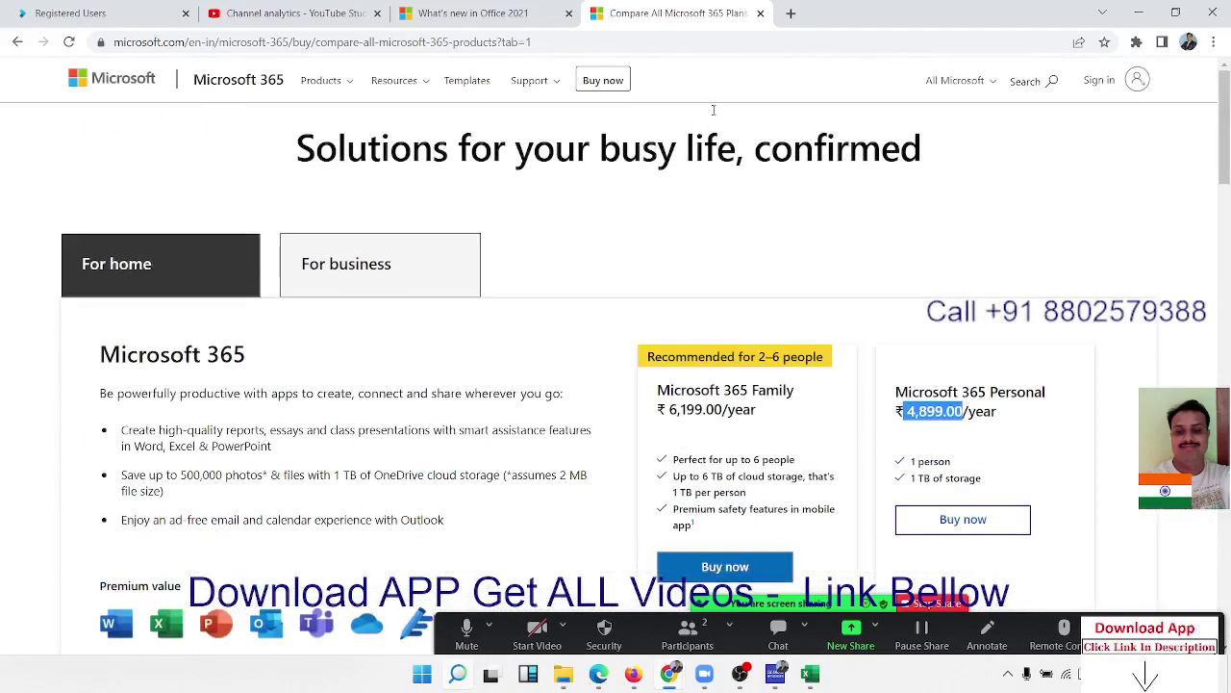
{"action": "left_click", "coordinate": [18, 42]}
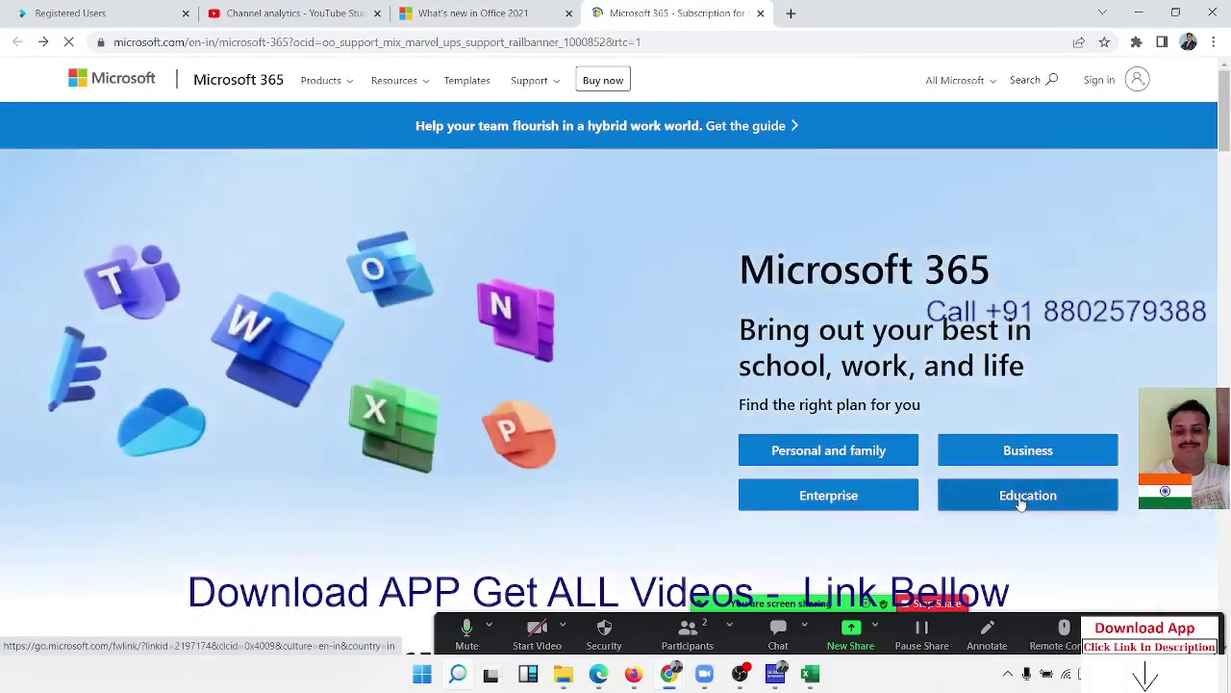
{"action": "left_click", "coordinate": [1022, 504]}
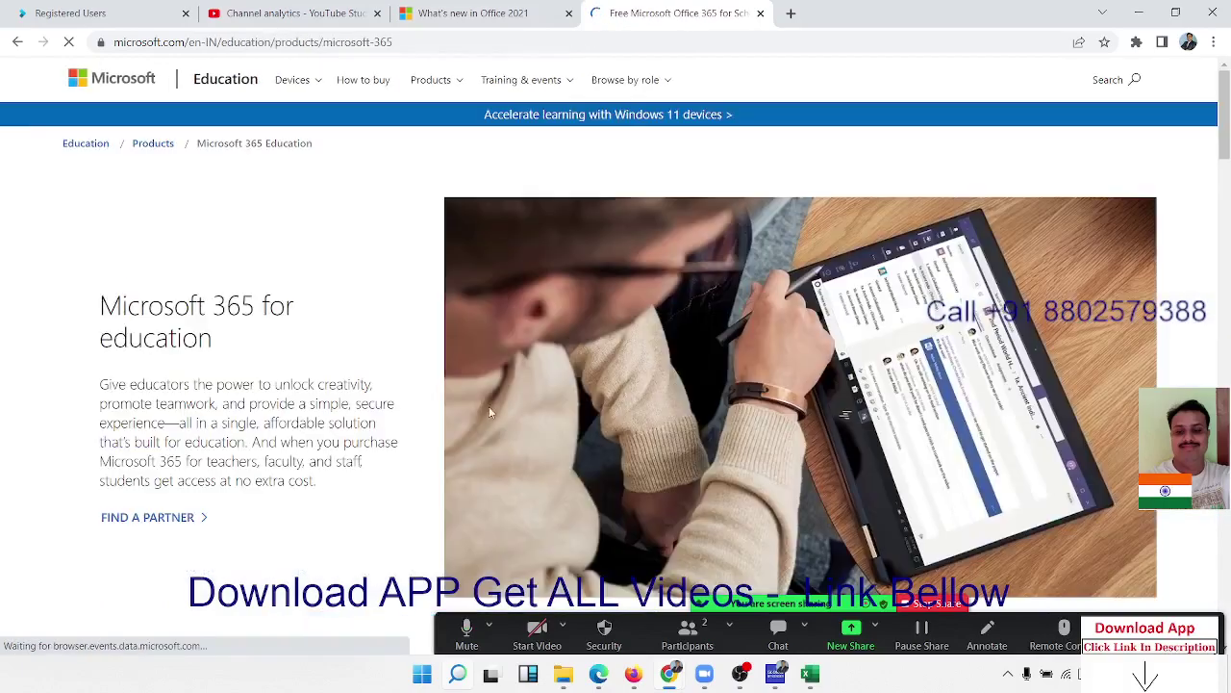
{"action": "scroll", "coordinate": [277, 383], "scroll_direction": "down", "scroll_amount": 3}
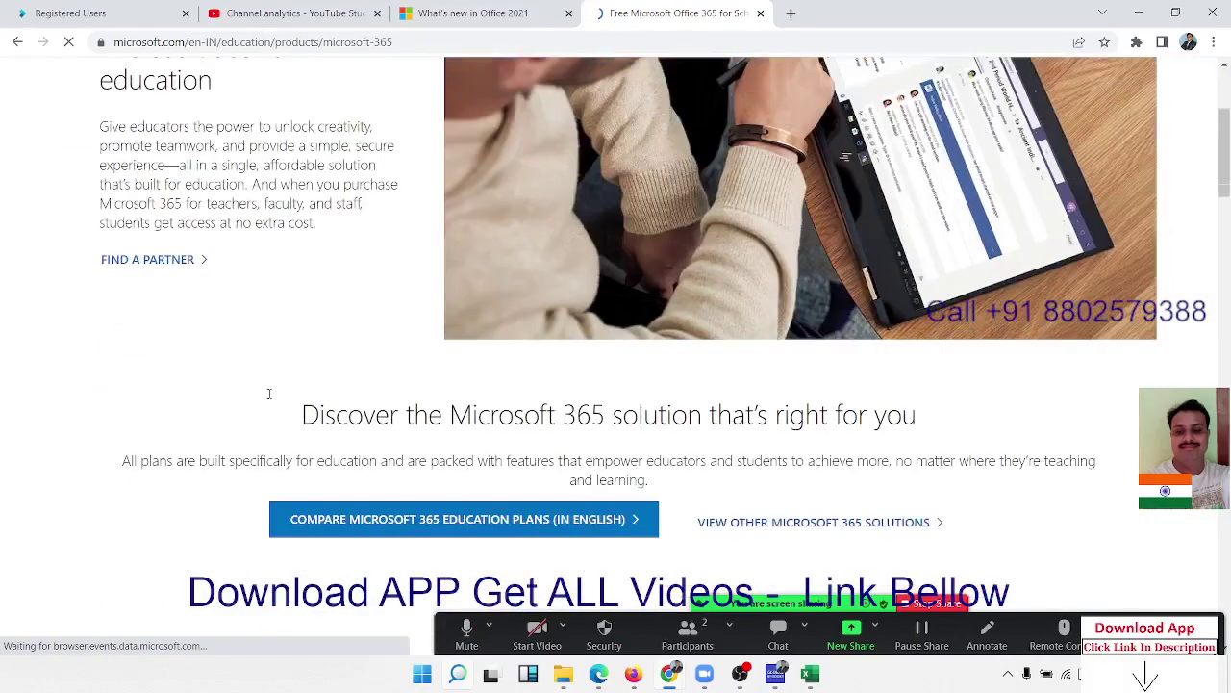
{"action": "scroll", "coordinate": [271, 396], "scroll_direction": "down", "scroll_amount": 3}
{"action": "scroll", "coordinate": [270, 400], "scroll_direction": "down", "scroll_amount": 2}
{"action": "scroll", "coordinate": [270, 400], "scroll_direction": "down", "scroll_amount": 3}
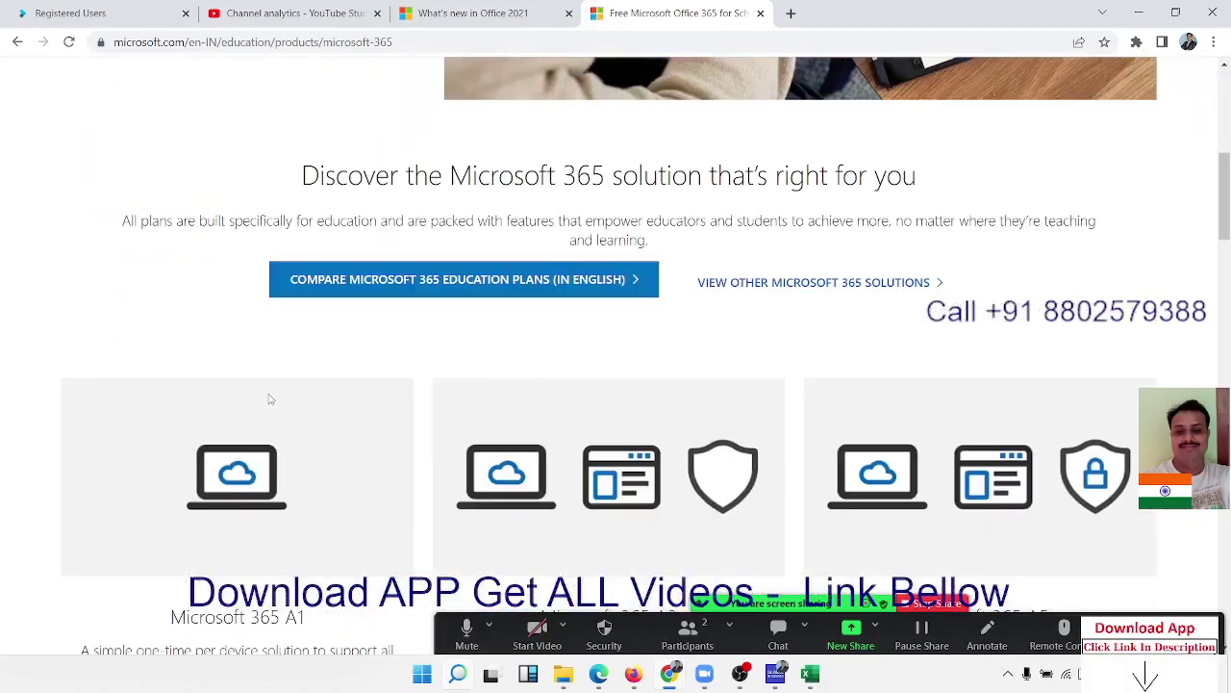
{"action": "scroll", "coordinate": [270, 399], "scroll_direction": "down", "scroll_amount": 5}
{"action": "scroll", "coordinate": [271, 399], "scroll_direction": "up", "scroll_amount": 3}
{"action": "scroll", "coordinate": [271, 400], "scroll_direction": "up", "scroll_amount": 5}
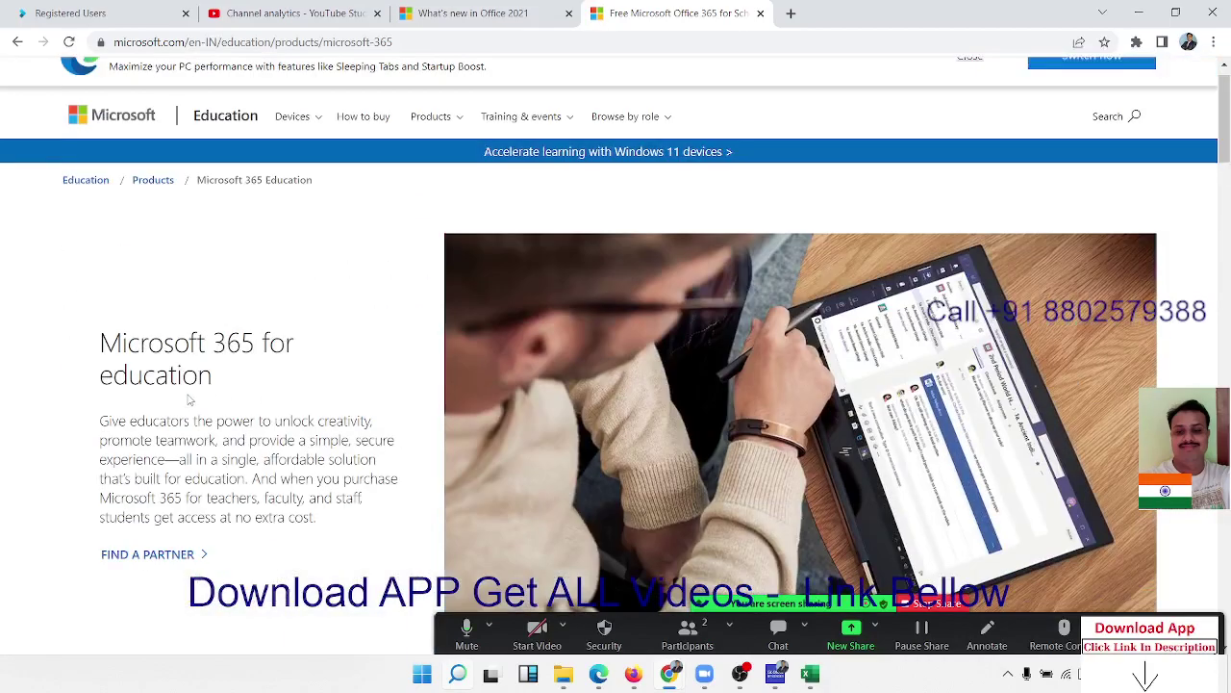
{"action": "scroll", "coordinate": [268, 468], "scroll_direction": "down", "scroll_amount": 3}
{"action": "scroll", "coordinate": [252, 464], "scroll_direction": "down", "scroll_amount": 3}
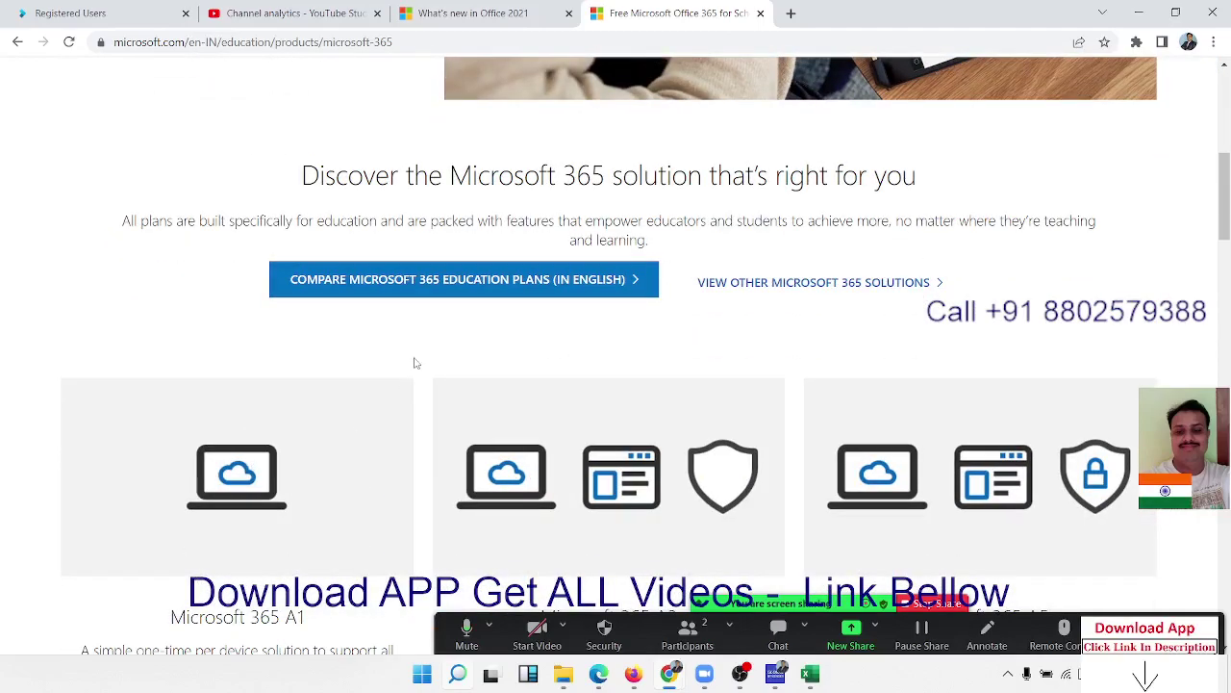
{"action": "left_click", "coordinate": [521, 289]}
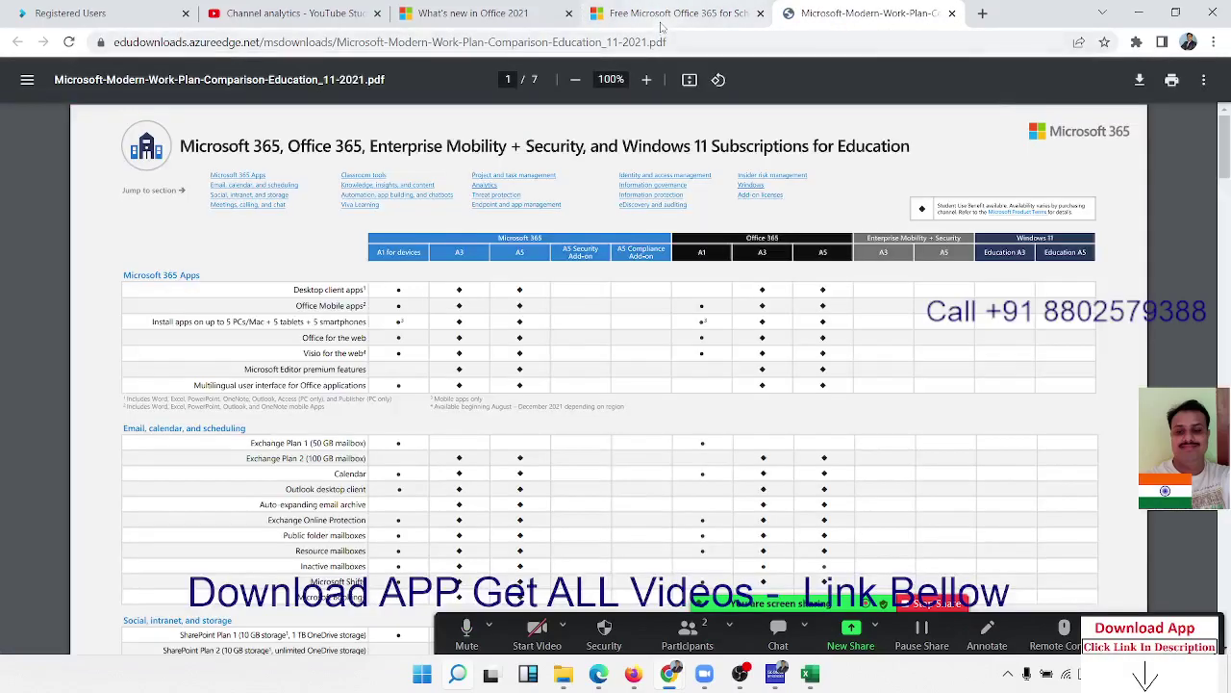
{"action": "left_click", "coordinate": [661, 13]}
{"action": "scroll", "coordinate": [330, 385], "scroll_direction": "up", "scroll_amount": 10}
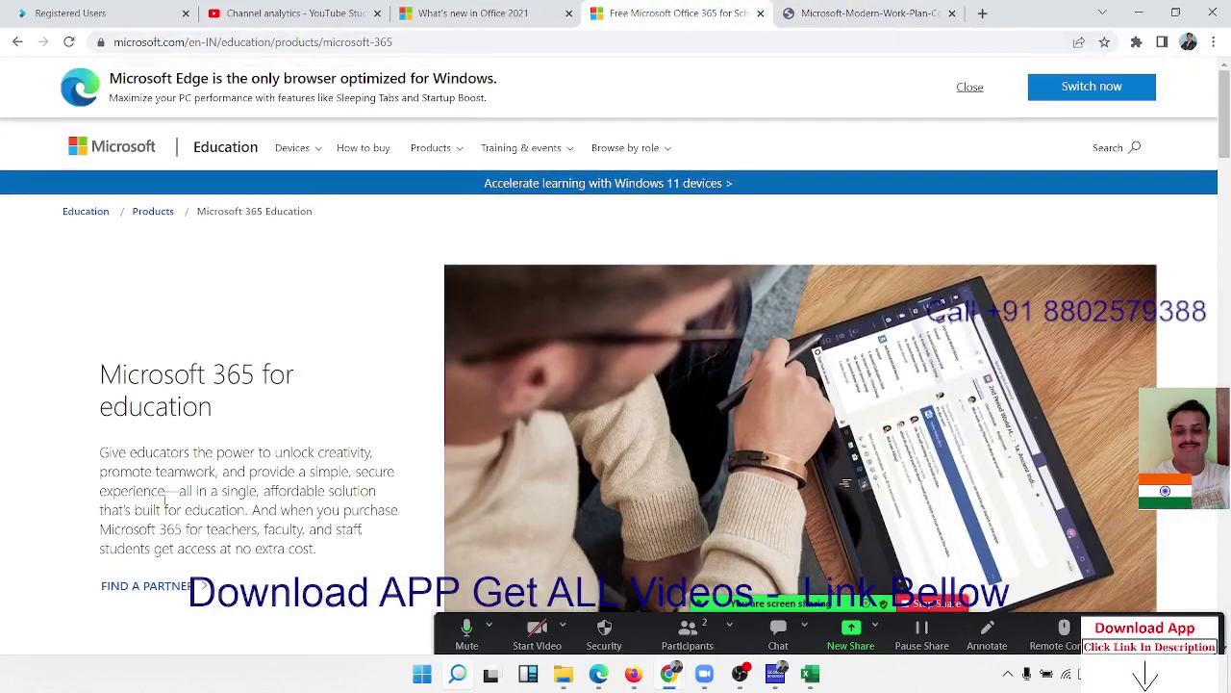
{"action": "left_click", "coordinate": [123, 598]}
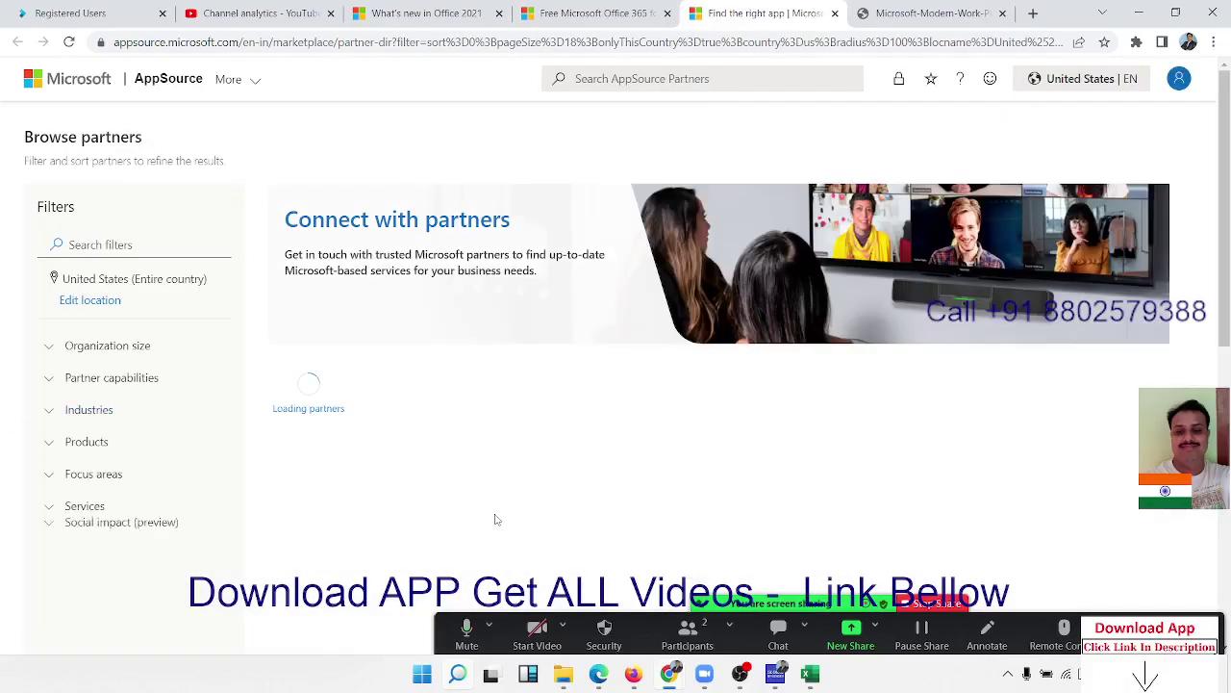
{"action": "left_click", "coordinate": [835, 13]}
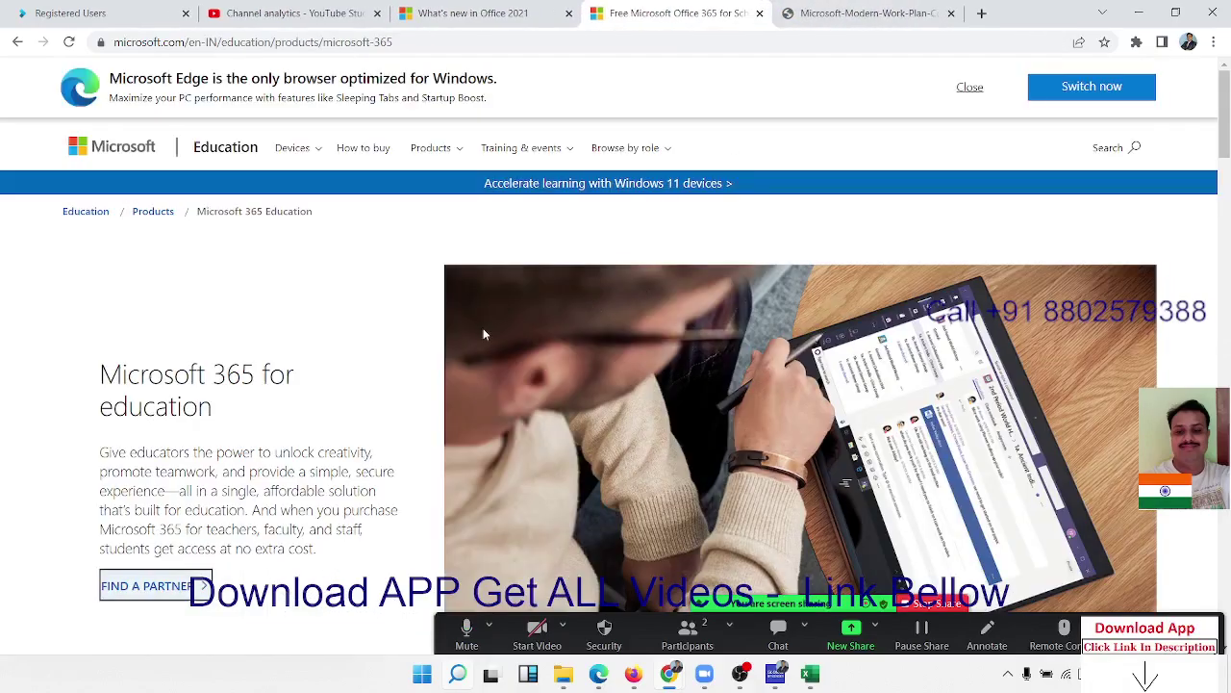
{"action": "scroll", "coordinate": [389, 354], "scroll_direction": "down", "scroll_amount": 5}
{"action": "scroll", "coordinate": [388, 353], "scroll_direction": "down", "scroll_amount": 3}
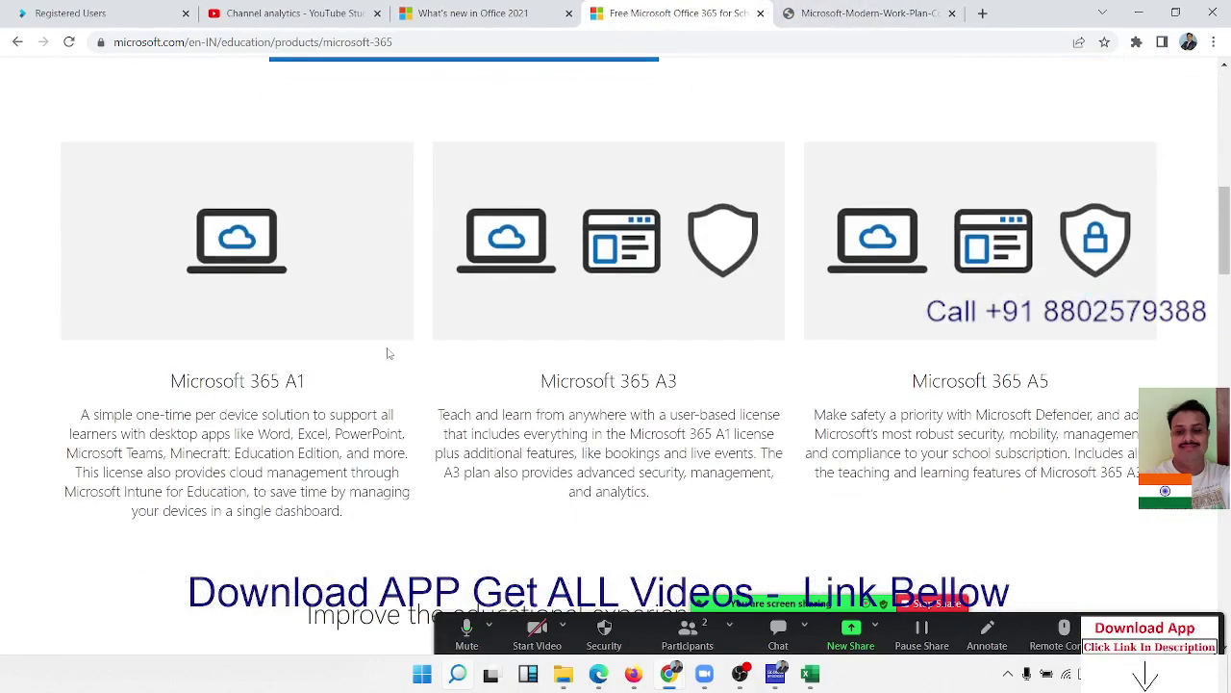
{"action": "scroll", "coordinate": [389, 353], "scroll_direction": "down", "scroll_amount": 3}
{"action": "scroll", "coordinate": [389, 354], "scroll_direction": "down", "scroll_amount": 3}
{"action": "scroll", "coordinate": [389, 353], "scroll_direction": "down", "scroll_amount": 2}
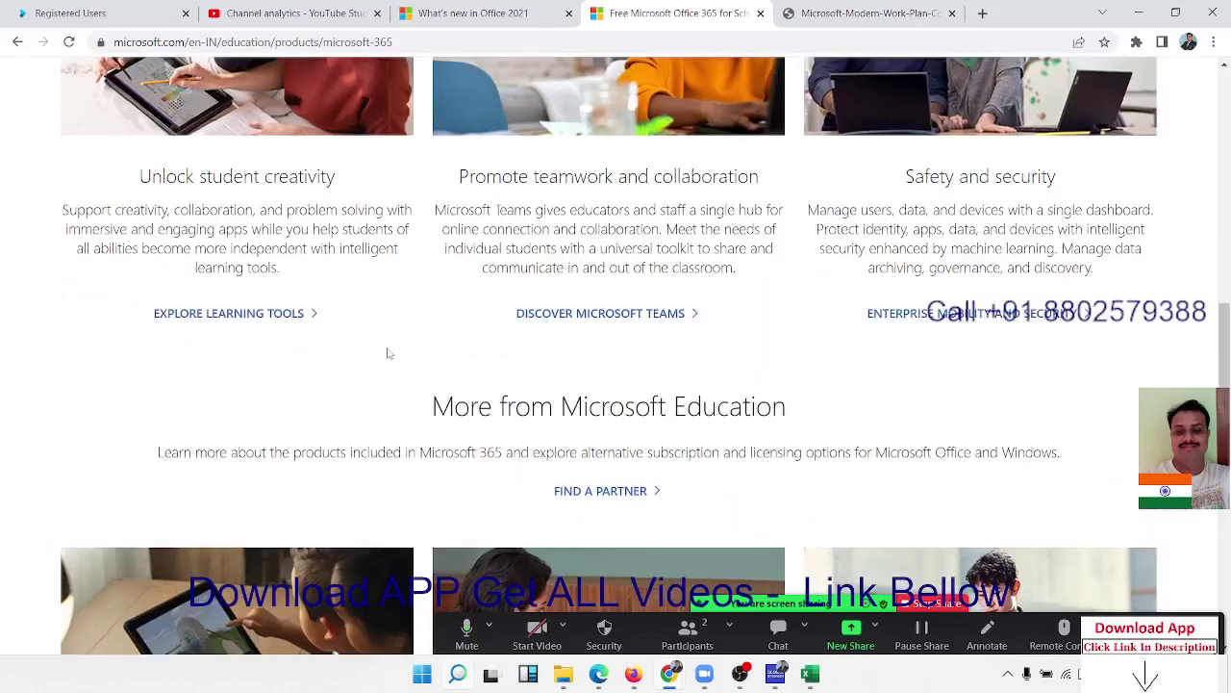
{"action": "scroll", "coordinate": [388, 353], "scroll_direction": "down", "scroll_amount": 3}
{"action": "scroll", "coordinate": [389, 353], "scroll_direction": "down", "scroll_amount": 3}
{"action": "scroll", "coordinate": [389, 353], "scroll_direction": "down", "scroll_amount": 3}
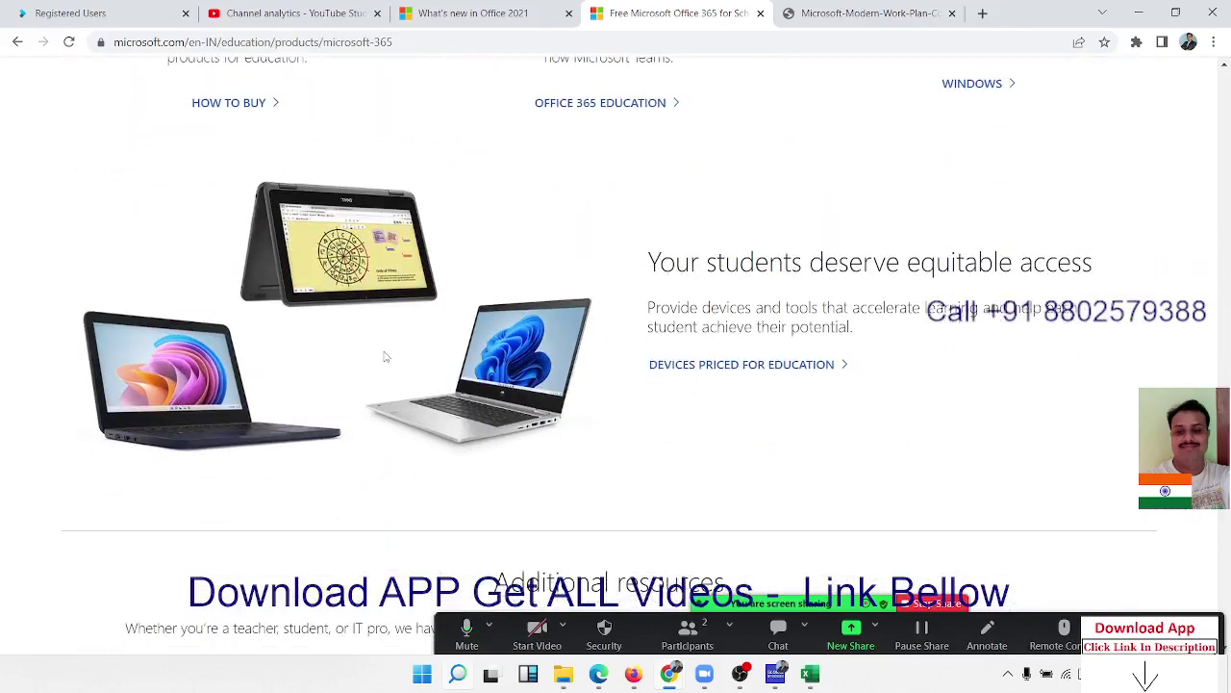
{"action": "scroll", "coordinate": [385, 357], "scroll_direction": "up", "scroll_amount": 1}
{"action": "scroll", "coordinate": [385, 356], "scroll_direction": "up", "scroll_amount": 5}
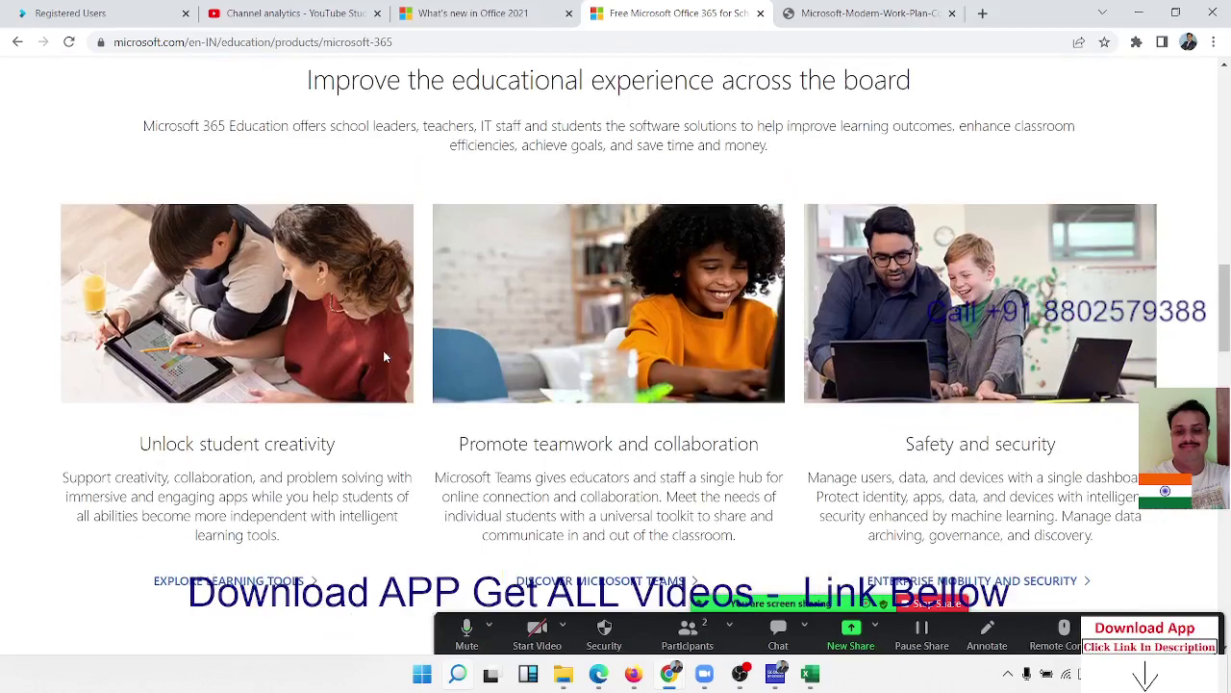
{"action": "scroll", "coordinate": [385, 357], "scroll_direction": "up", "scroll_amount": 1}
{"action": "scroll", "coordinate": [384, 357], "scroll_direction": "up", "scroll_amount": 5}
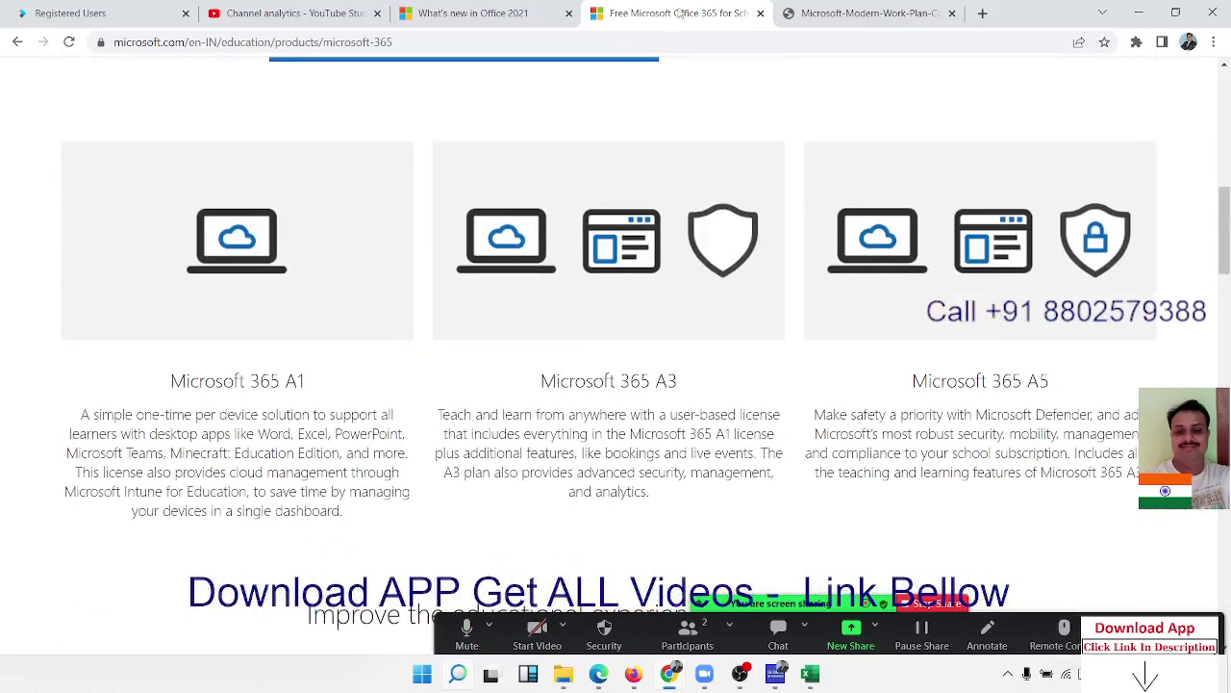
- Close the Microsoft 365 Education and plan-comparison PDF tabs, then scroll the What's new article
{"action": "left_click", "coordinate": [760, 13]}
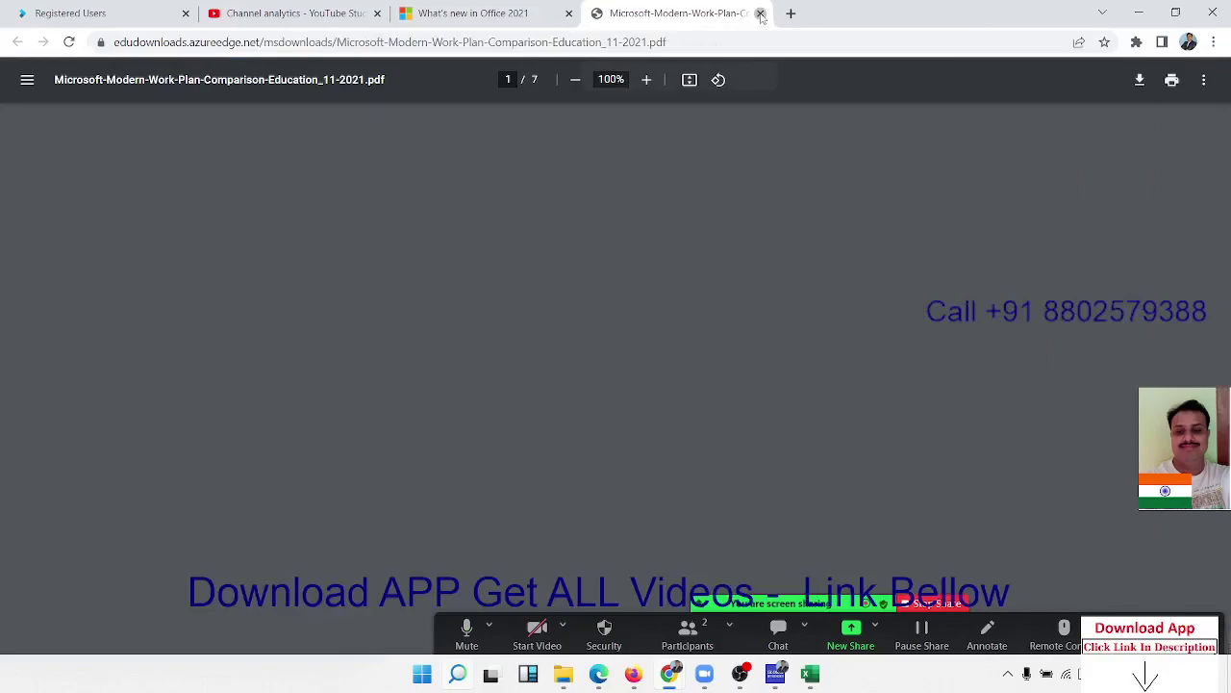
{"action": "left_click", "coordinate": [760, 13]}
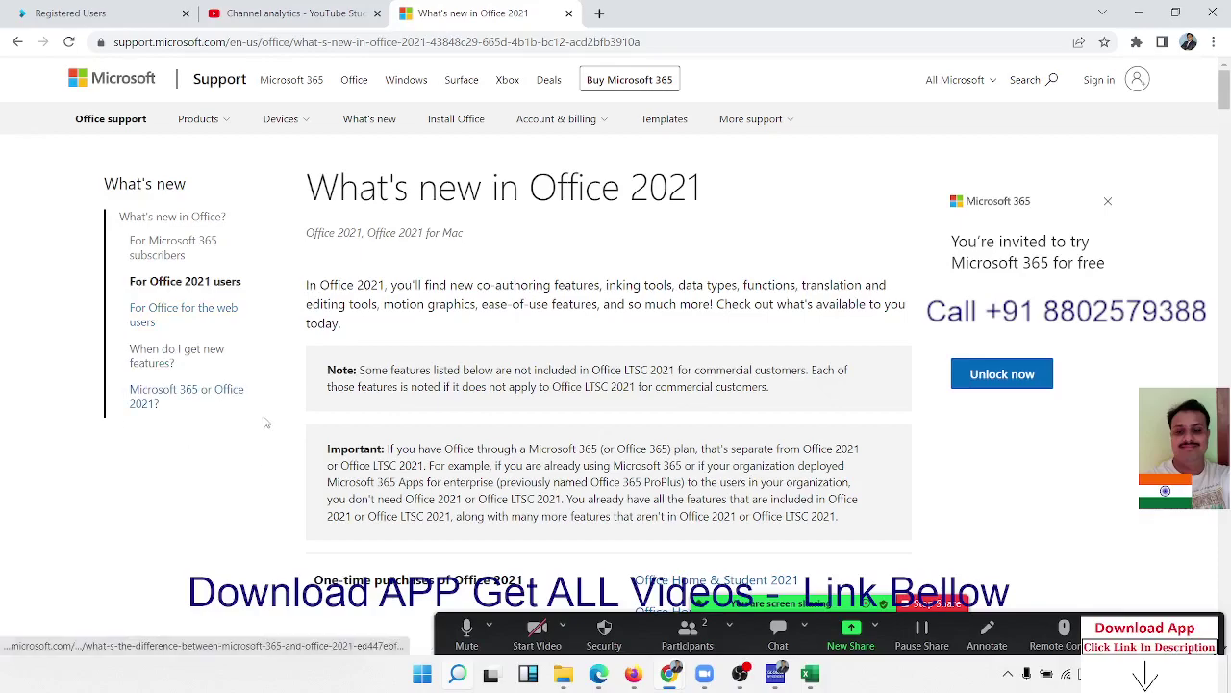
{"action": "scroll", "coordinate": [869, 440], "scroll_direction": "down", "scroll_amount": 1}
{"action": "scroll", "coordinate": [872, 452], "scroll_direction": "down", "scroll_amount": 2}
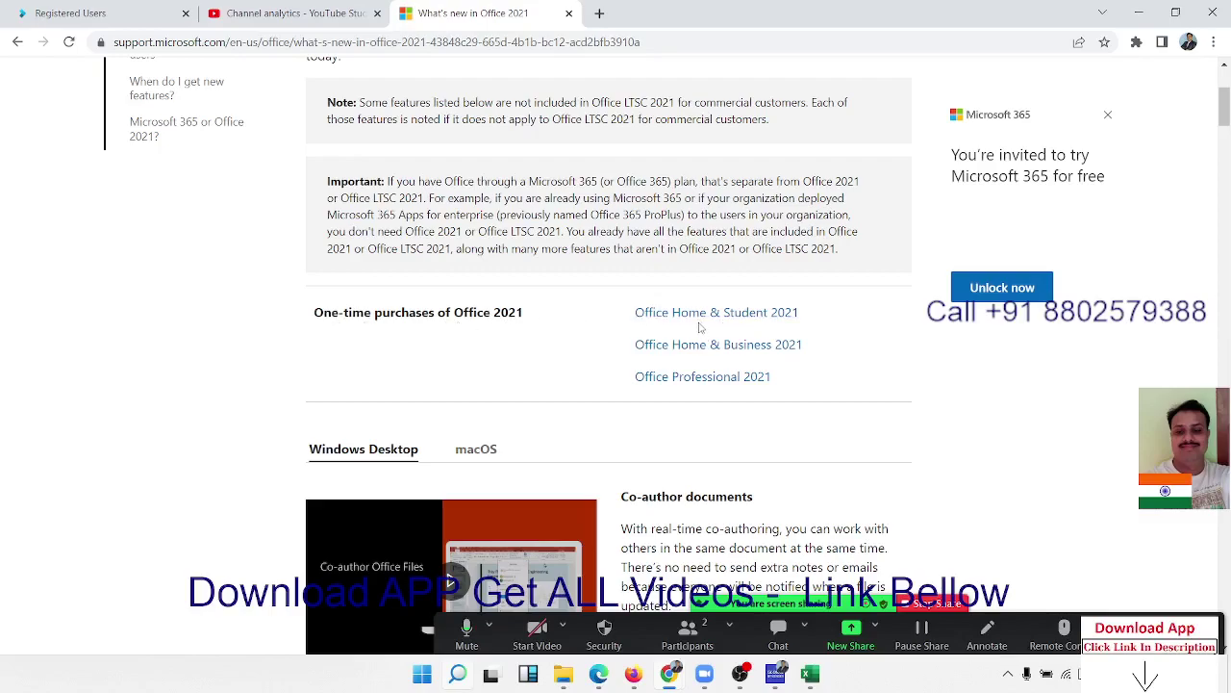
- Open the Office Home & Student 2021 product page and highlight 'one' in For one person
{"action": "left_click", "coordinate": [703, 315]}
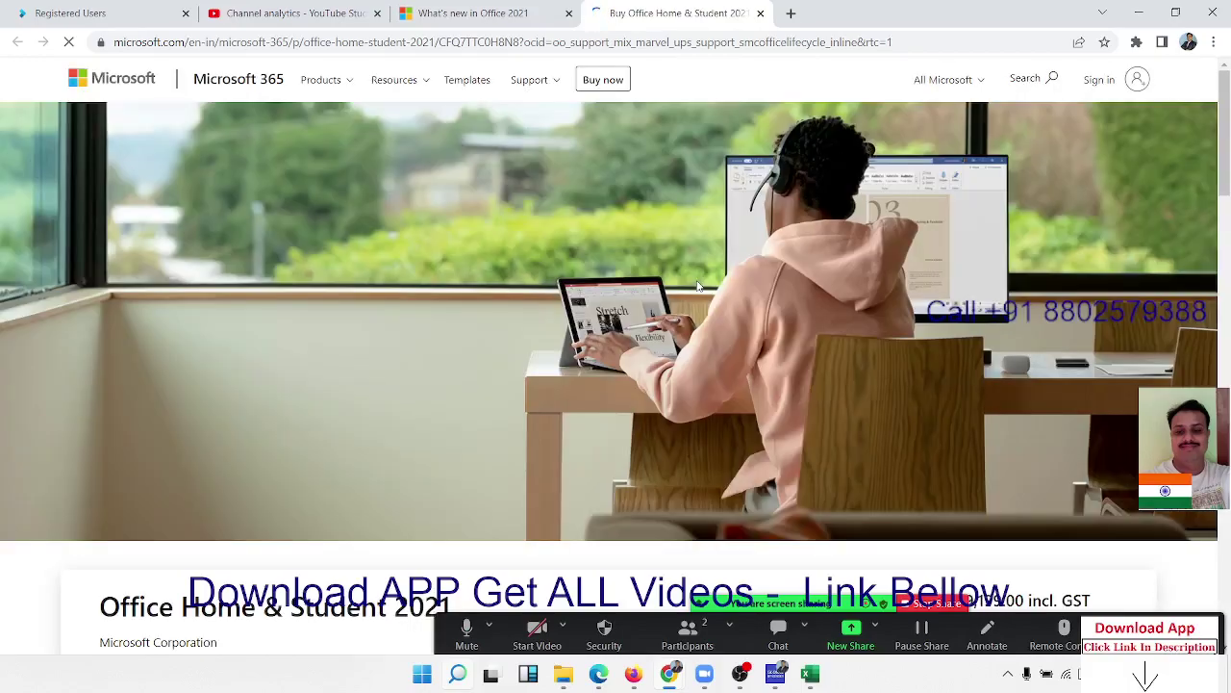
{"action": "scroll", "coordinate": [698, 287], "scroll_direction": "down", "scroll_amount": 3}
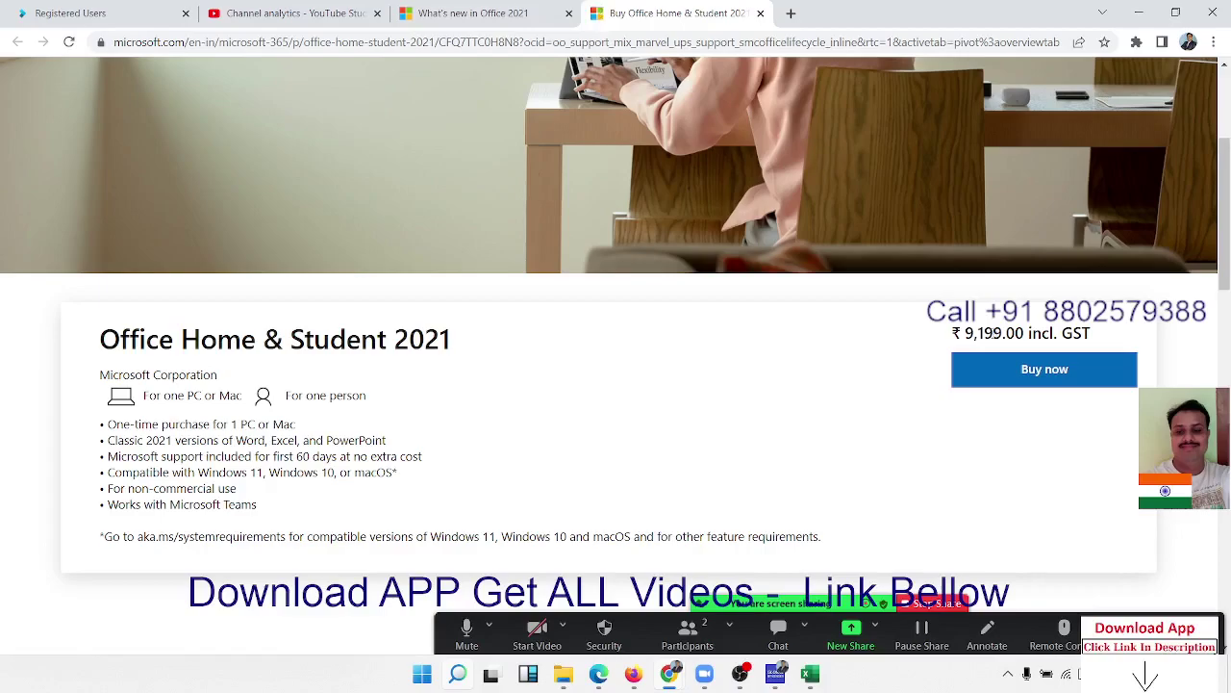
{"action": "double_click", "coordinate": [308, 395]}
{"action": "scroll", "coordinate": [308, 400], "scroll_direction": "down", "scroll_amount": 5}
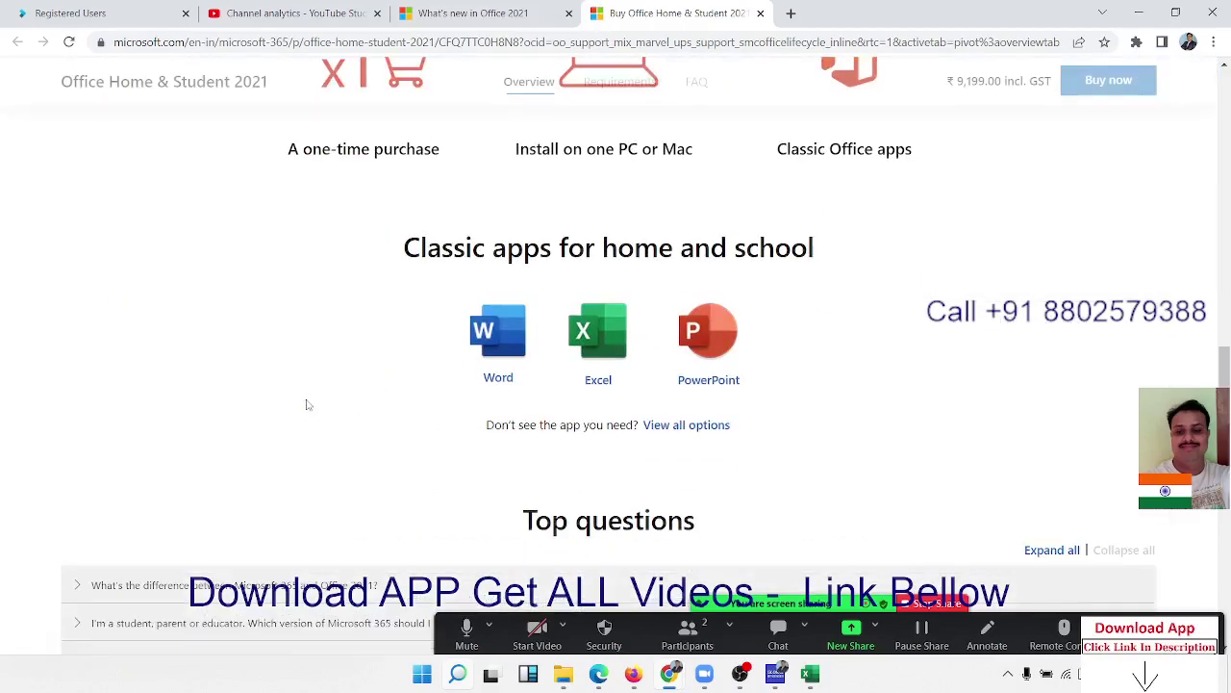
{"action": "scroll", "coordinate": [308, 404], "scroll_direction": "down", "scroll_amount": 3}
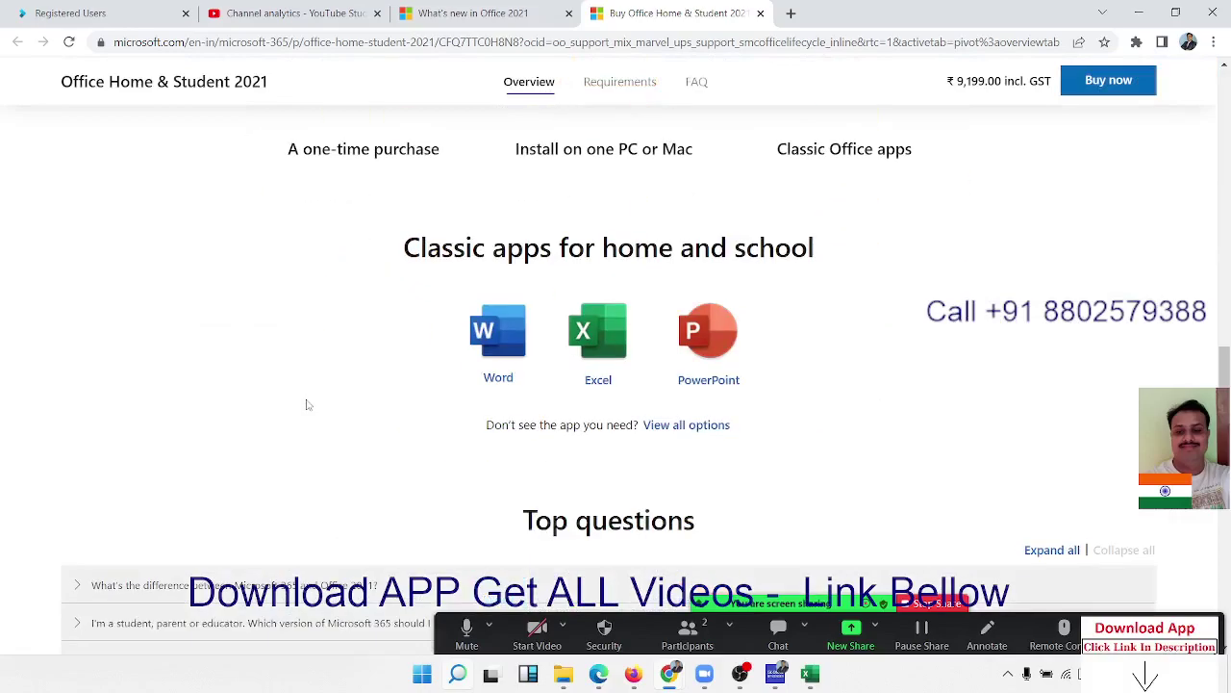
{"action": "scroll", "coordinate": [308, 406], "scroll_direction": "up", "scroll_amount": 5}
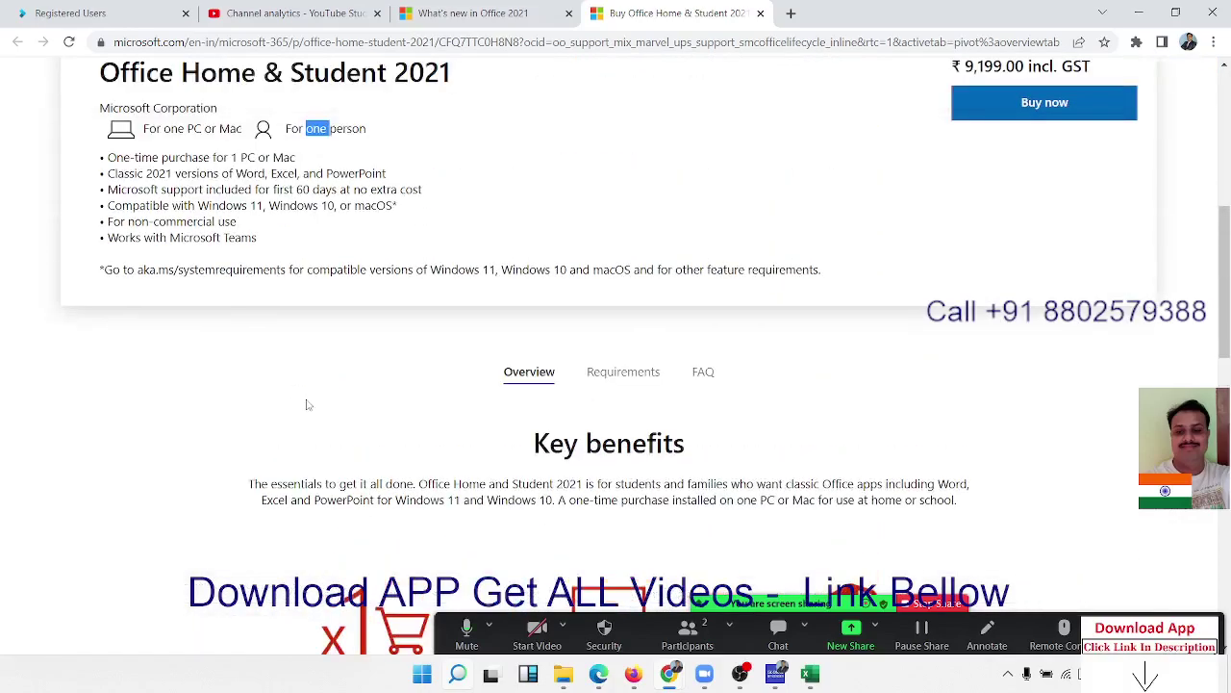
- Highlight the Windows and macOS compatibility bullet and product title, then return to the top
{"action": "triple_click", "coordinate": [162, 203]}
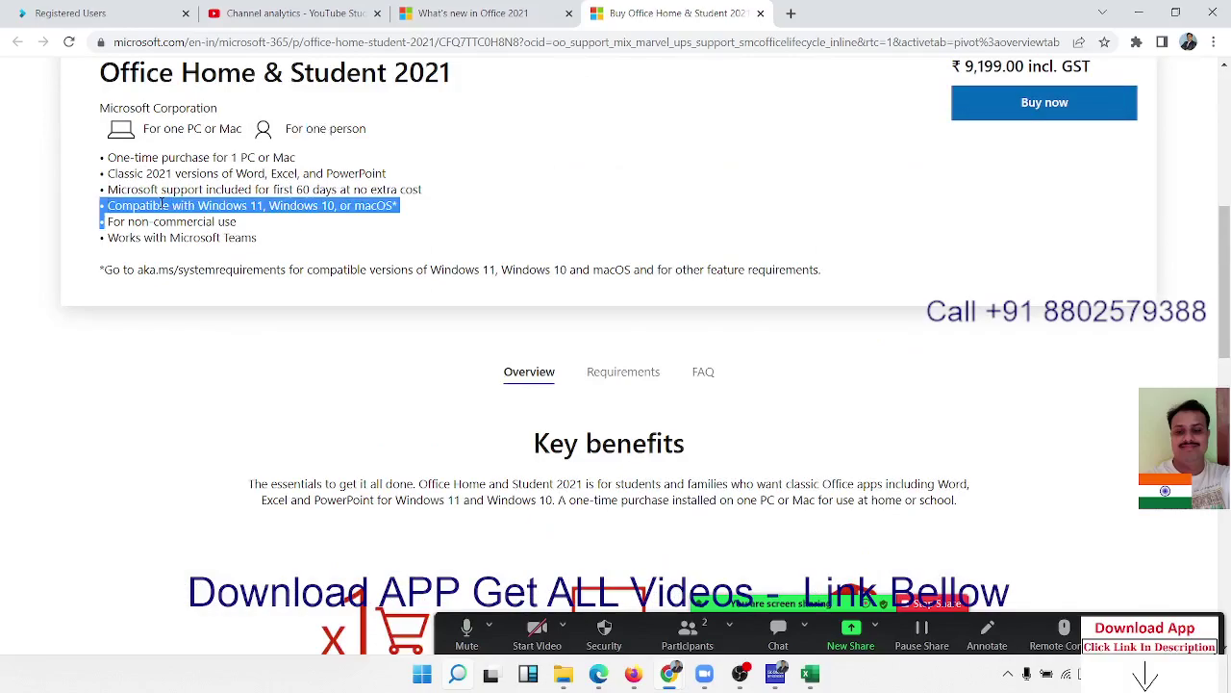
{"action": "scroll", "coordinate": [165, 207], "scroll_direction": "up", "scroll_amount": 3}
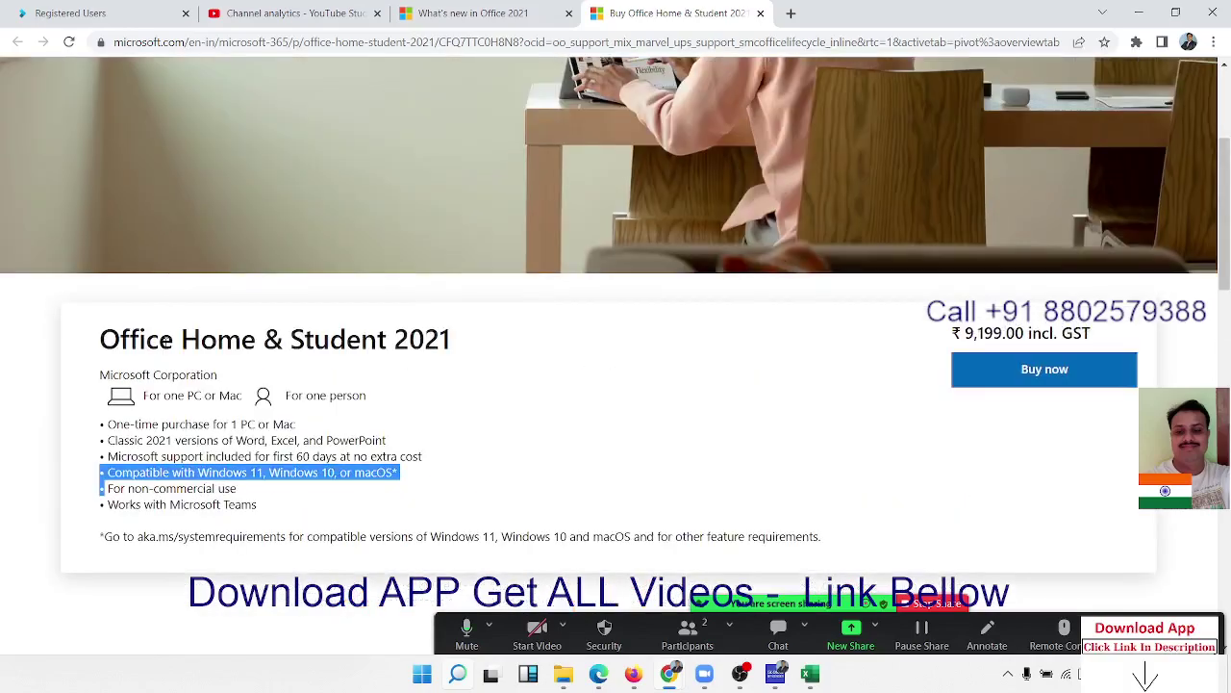
{"action": "triple_click", "coordinate": [165, 340]}
{"action": "scroll", "coordinate": [482, 469], "scroll_direction": "down", "scroll_amount": 2}
{"action": "scroll", "coordinate": [482, 469], "scroll_direction": "down", "scroll_amount": 3}
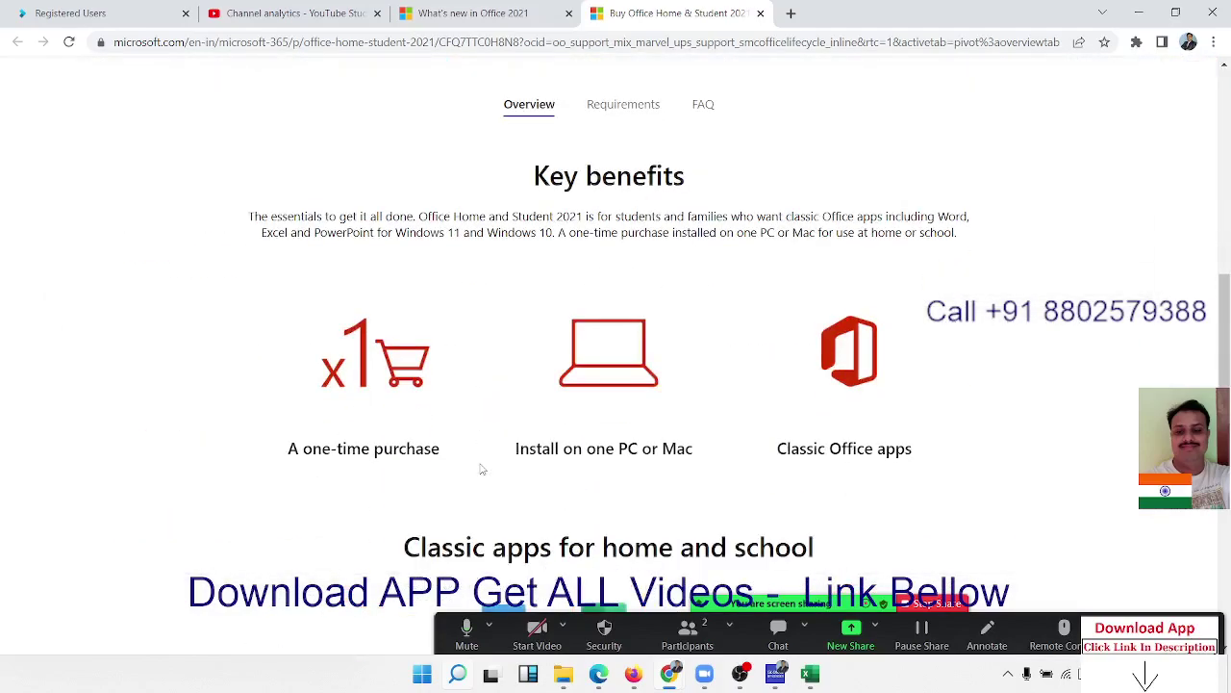
{"action": "scroll", "coordinate": [482, 469], "scroll_direction": "down", "scroll_amount": 3}
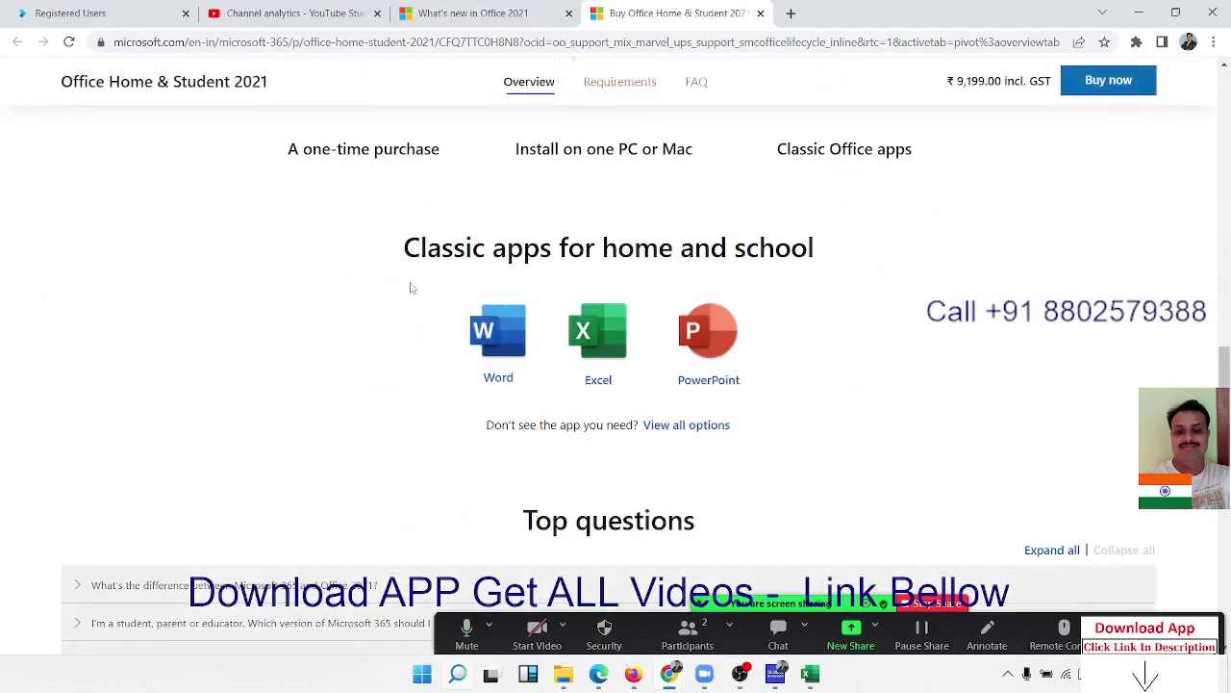
{"action": "left_click_drag", "start_coordinate": [411, 288], "coordinate": [789, 323]}
{"action": "scroll", "coordinate": [778, 412], "scroll_direction": "down", "scroll_amount": 5}
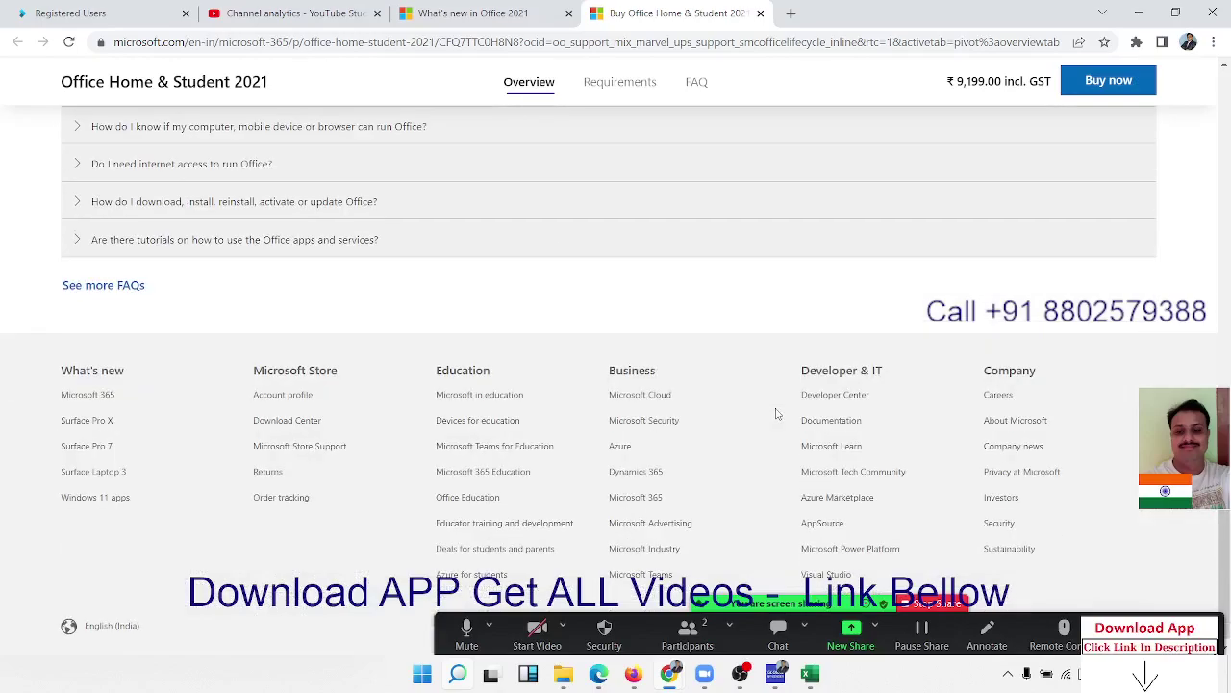
{"action": "key", "text": "Home"}
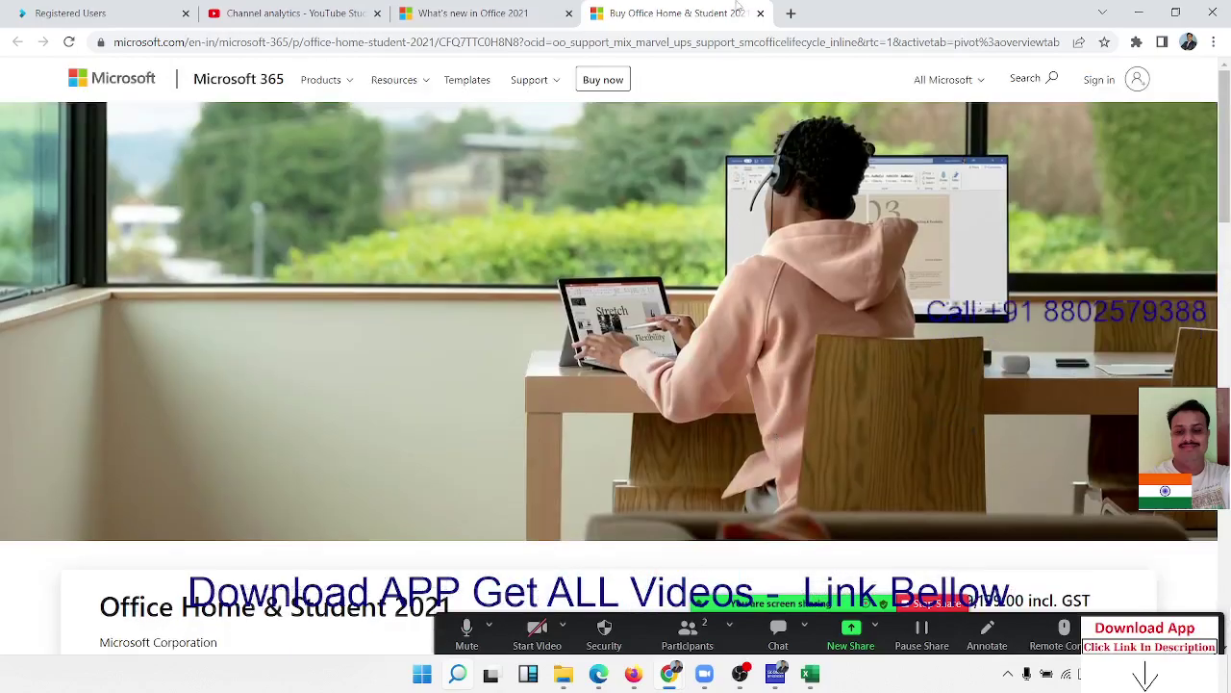
- Close the Home & Student 2021, What's new in Office 2021 and YouTube Studio tabs
{"action": "left_click", "coordinate": [760, 13]}
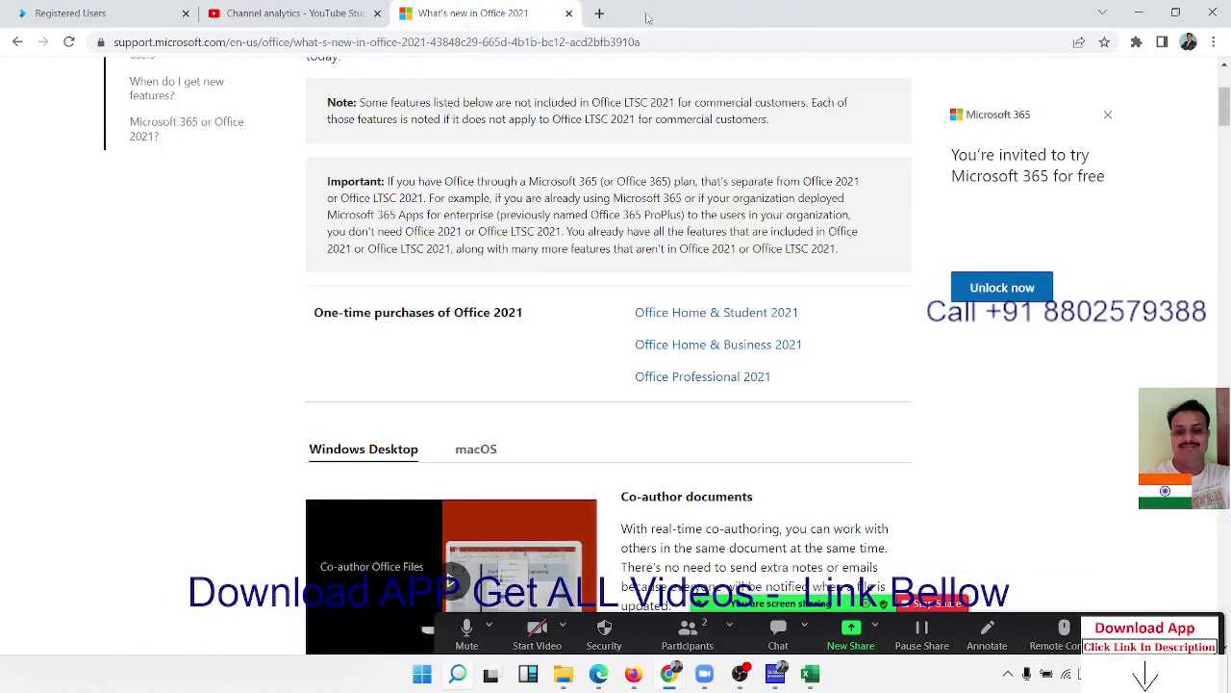
{"action": "left_click", "coordinate": [568, 14]}
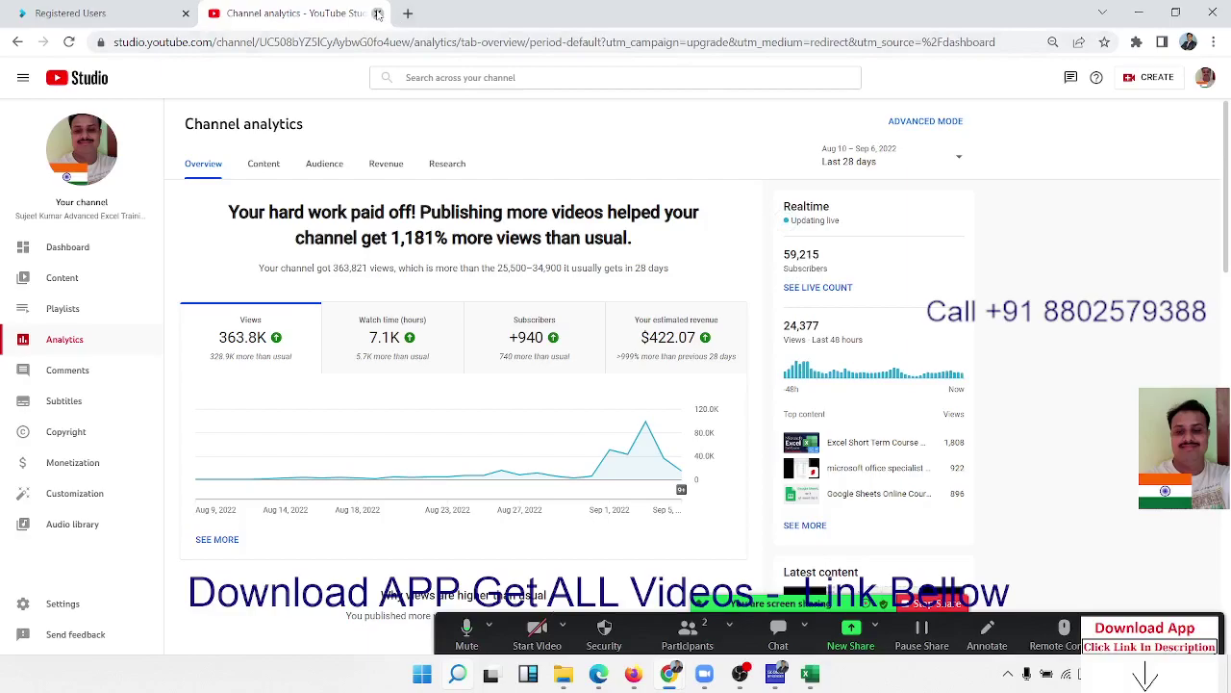
{"action": "left_click", "coordinate": [378, 13]}
- Bring up the Book1 workbook and enter 2016 in C2 and 2013 in C3
{"action": "left_click", "coordinate": [1138, 14]}
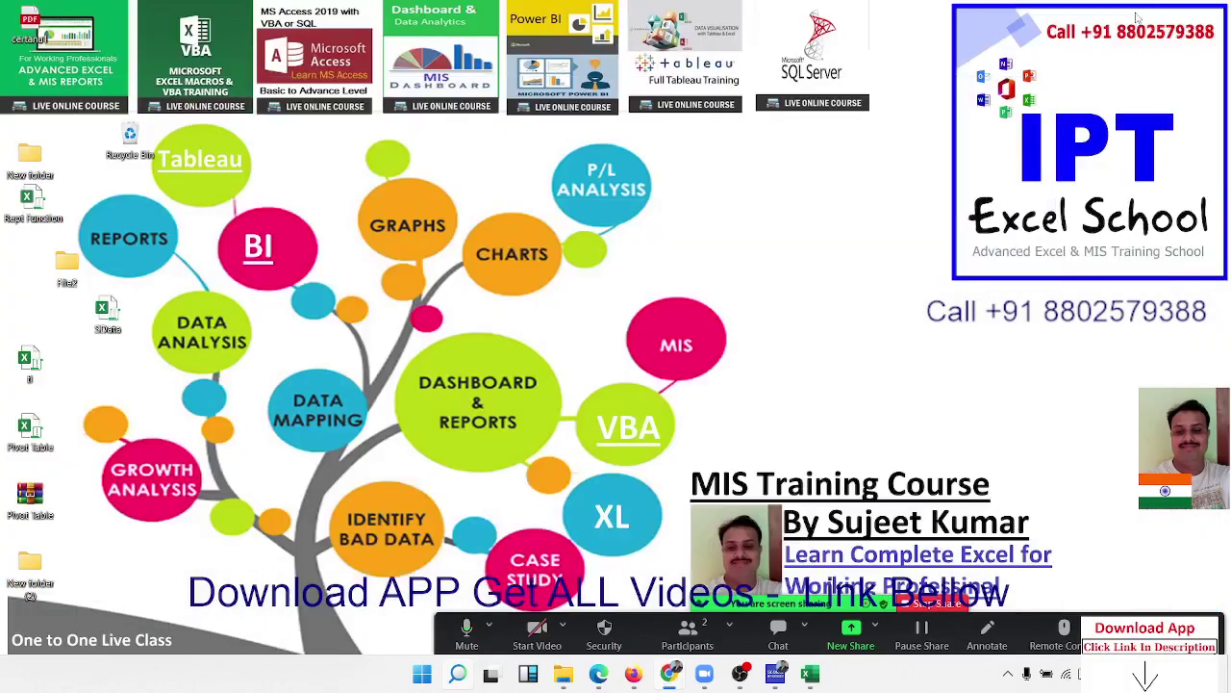
{"action": "mouse_move", "coordinate": [810, 673]}
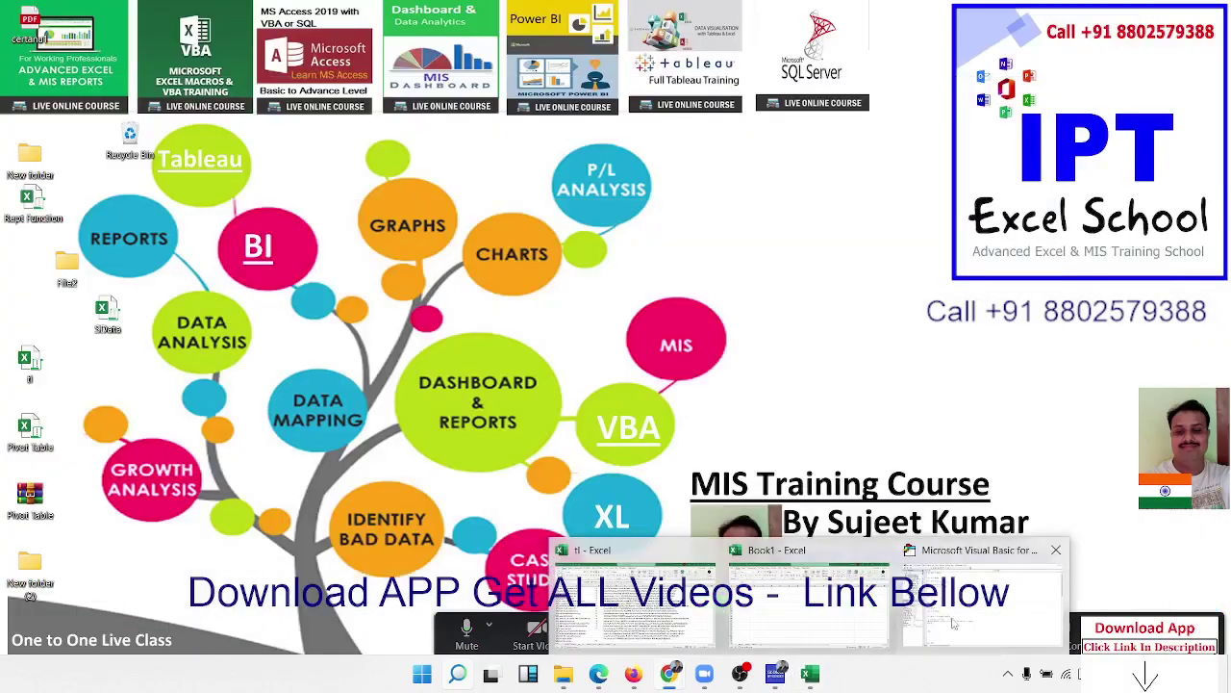
{"action": "left_click", "coordinate": [806, 624]}
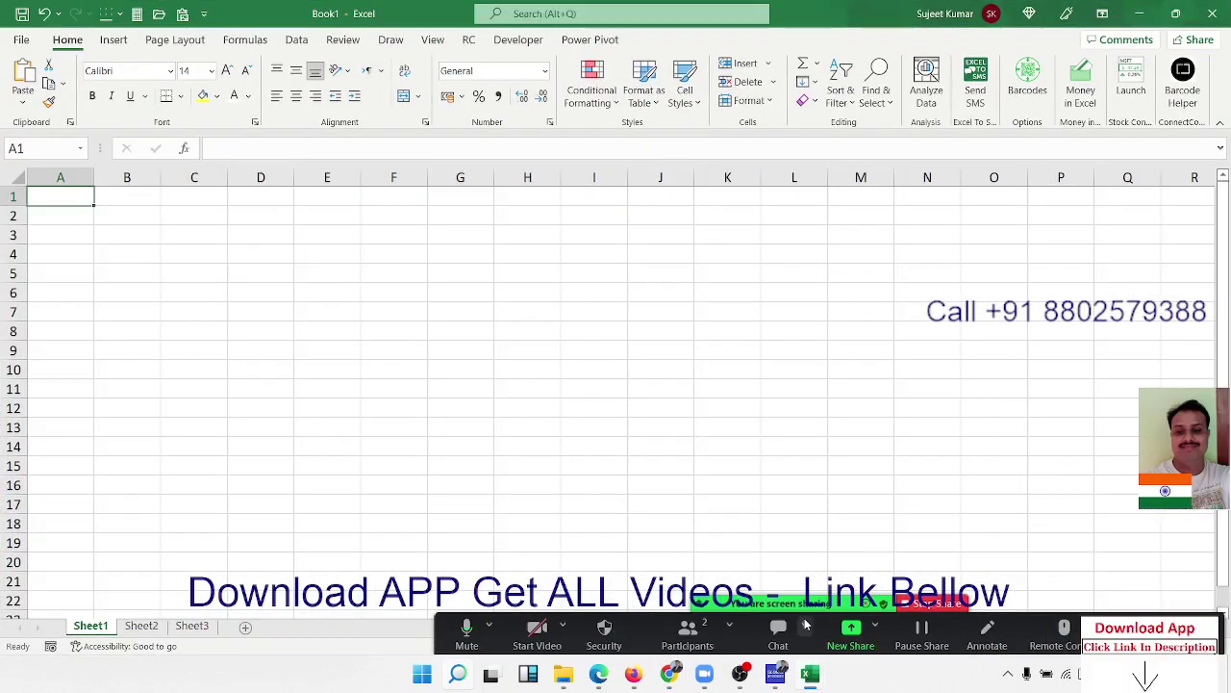
{"action": "left_click", "coordinate": [203, 213]}
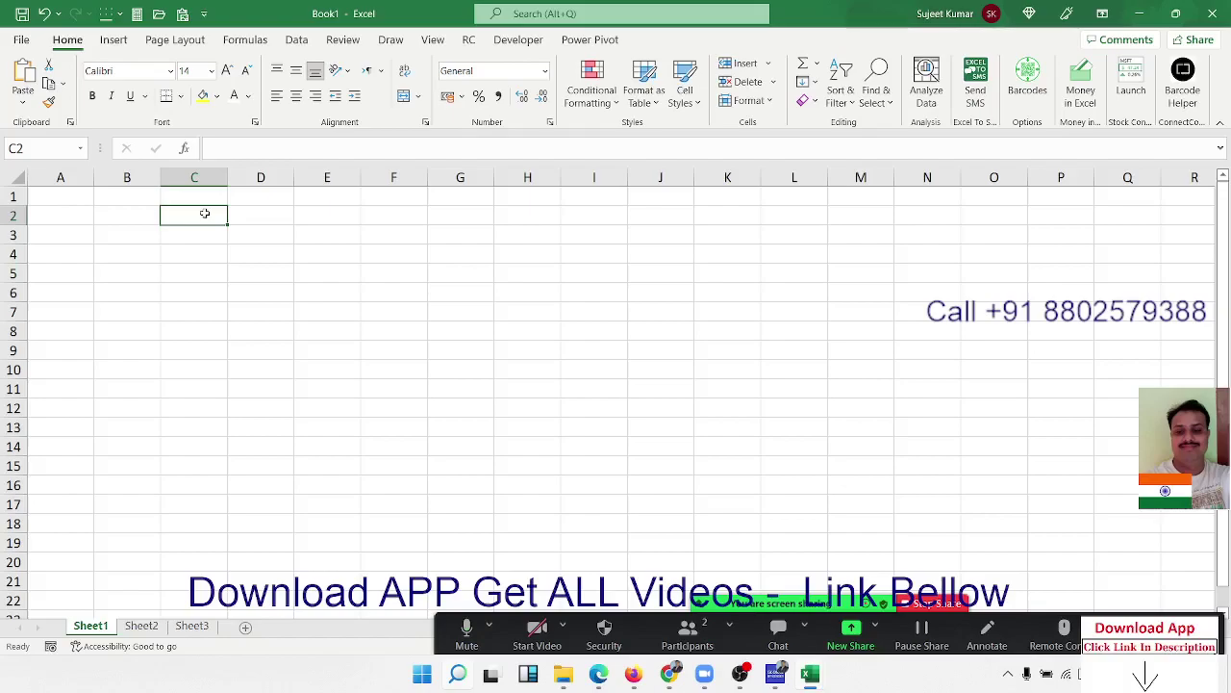
{"action": "type", "text": "2016"}
{"action": "key", "text": "Return"}
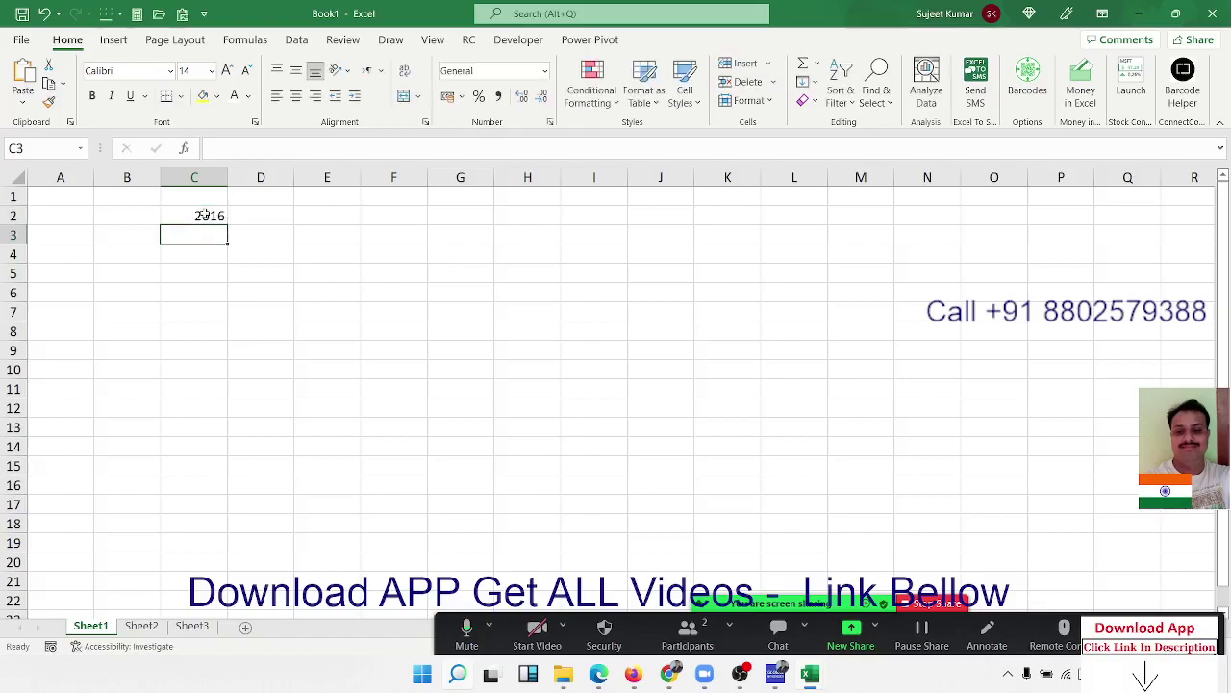
{"action": "type", "text": "201"}
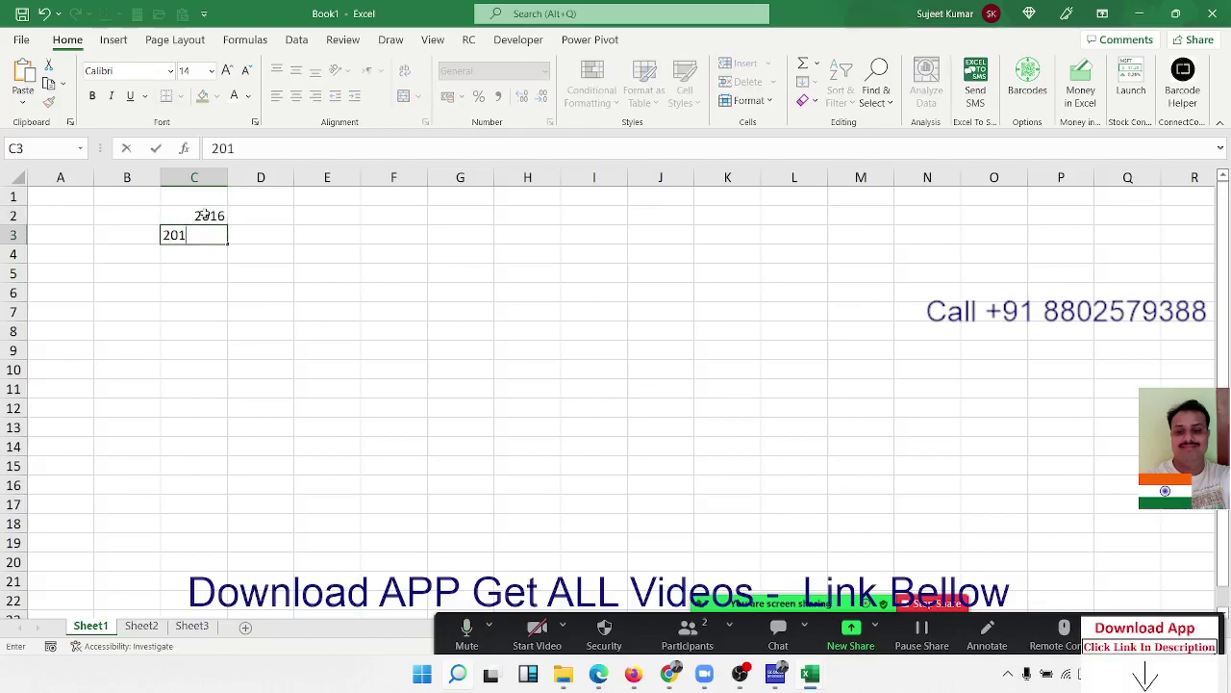
{"action": "type", "text": "3"}
{"action": "key", "text": "Return"}
- Clear the values from C2:C3 and minimize Excel to show the desktop
{"action": "left_click", "coordinate": [204, 216]}
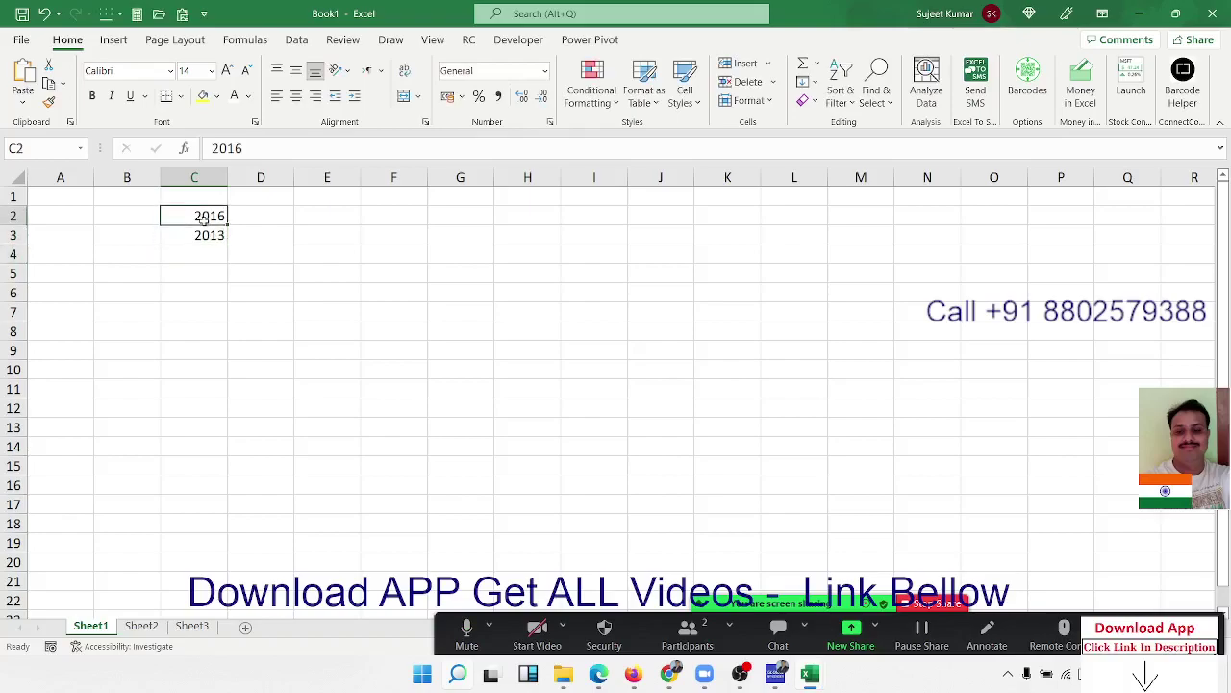
{"action": "left_click_drag", "start_coordinate": [204, 219], "coordinate": [203, 231]}
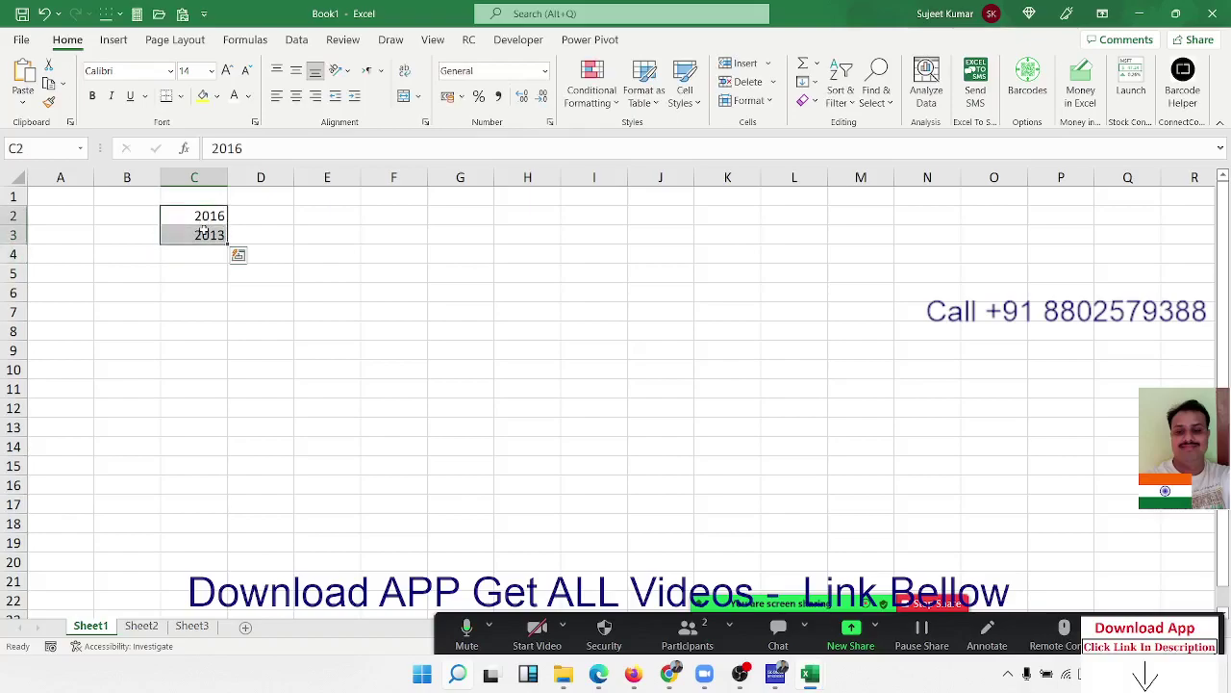
{"action": "key", "text": "Delete"}
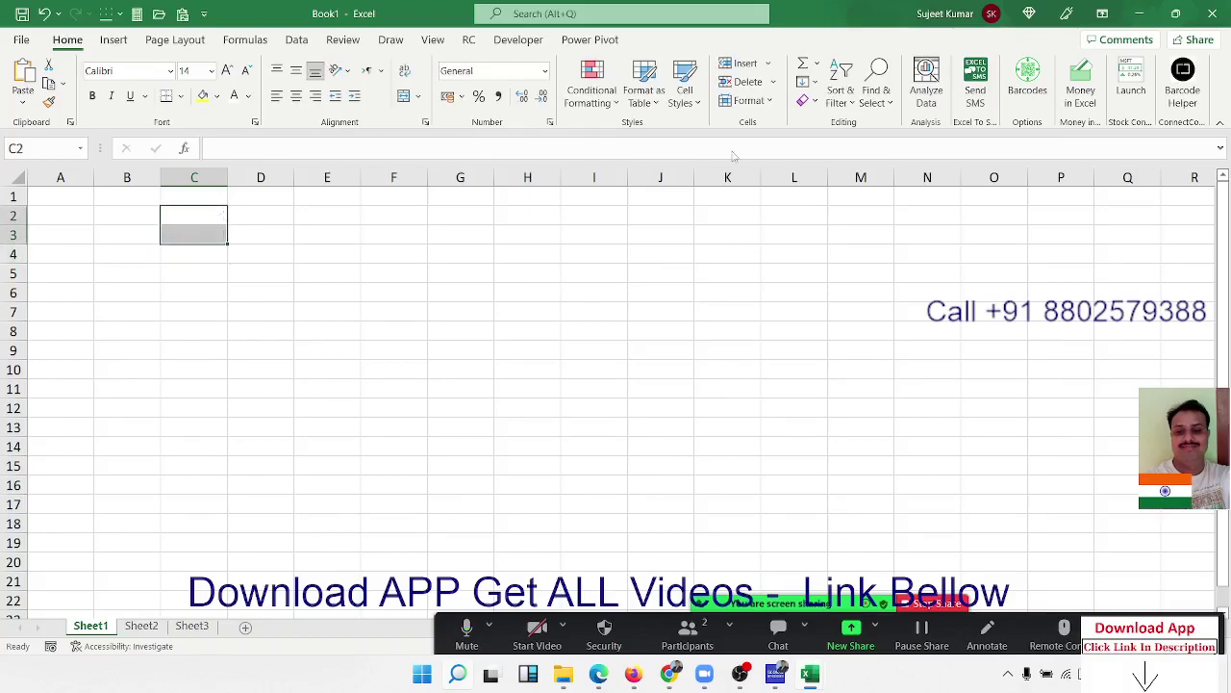
{"action": "left_click", "coordinate": [1043, 291]}
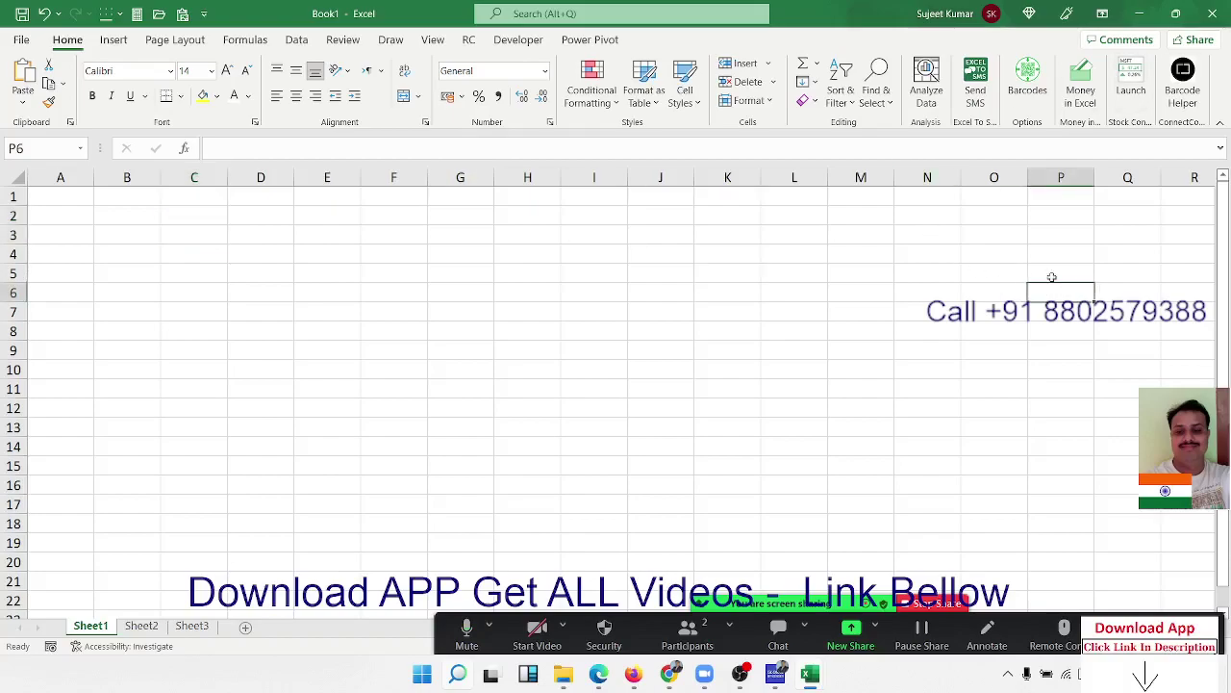
{"action": "left_click", "coordinate": [1139, 13]}
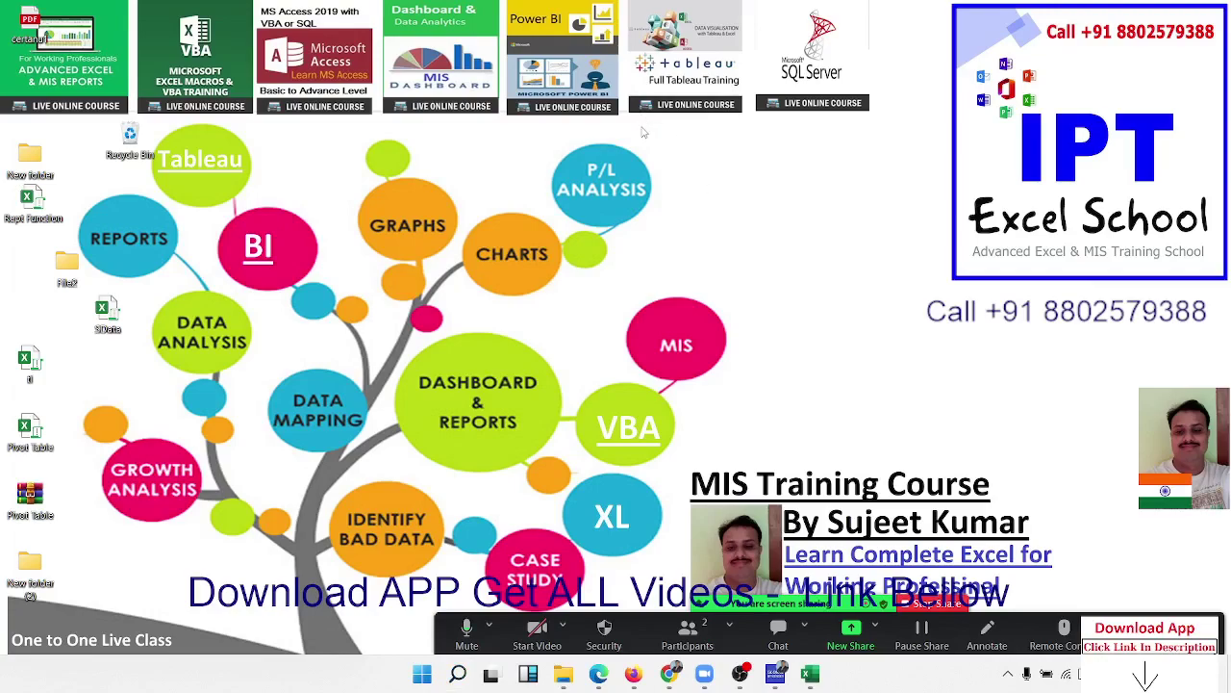
- Launch Microsoft Word from the pinned apps in the Start menu
{"action": "key", "text": "super"}
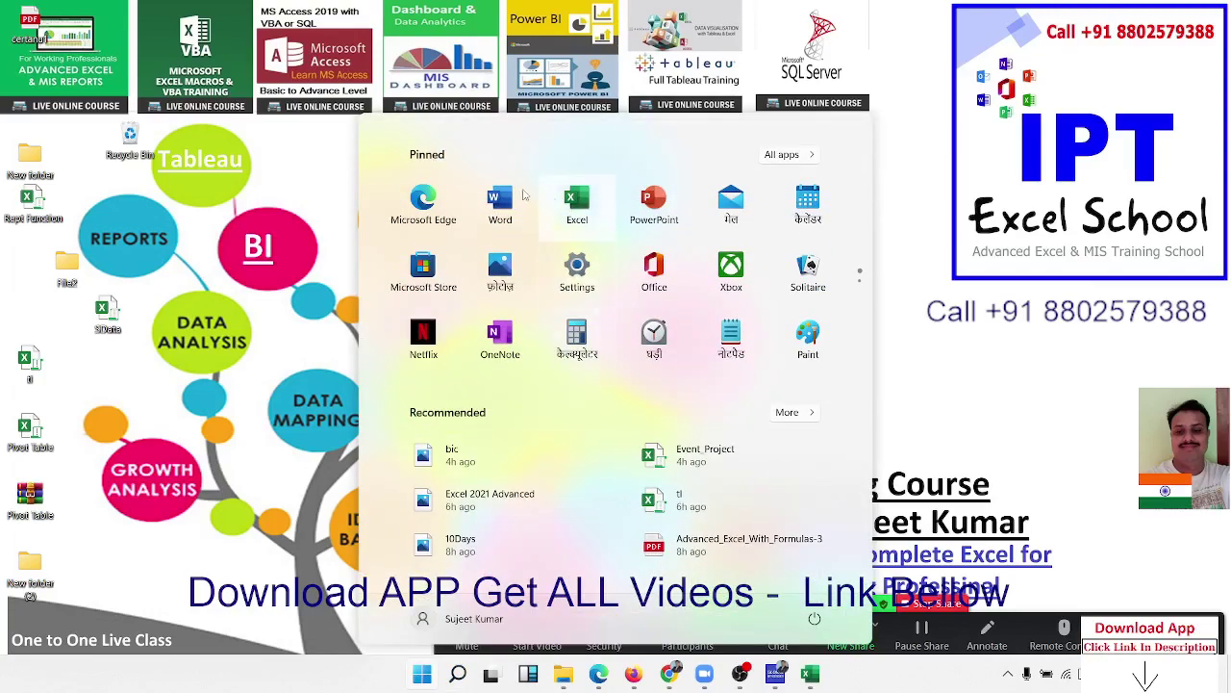
{"action": "left_click", "coordinate": [504, 196]}
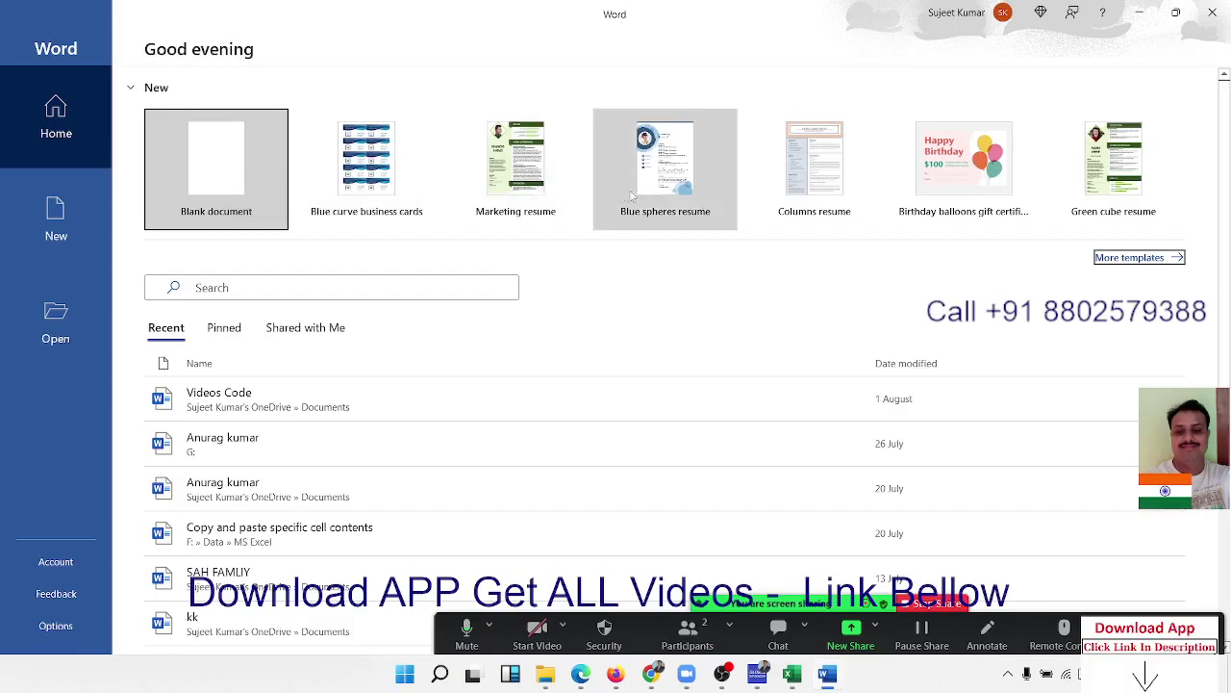
{"action": "scroll", "coordinate": [379, 465], "scroll_direction": "down", "scroll_amount": 2}
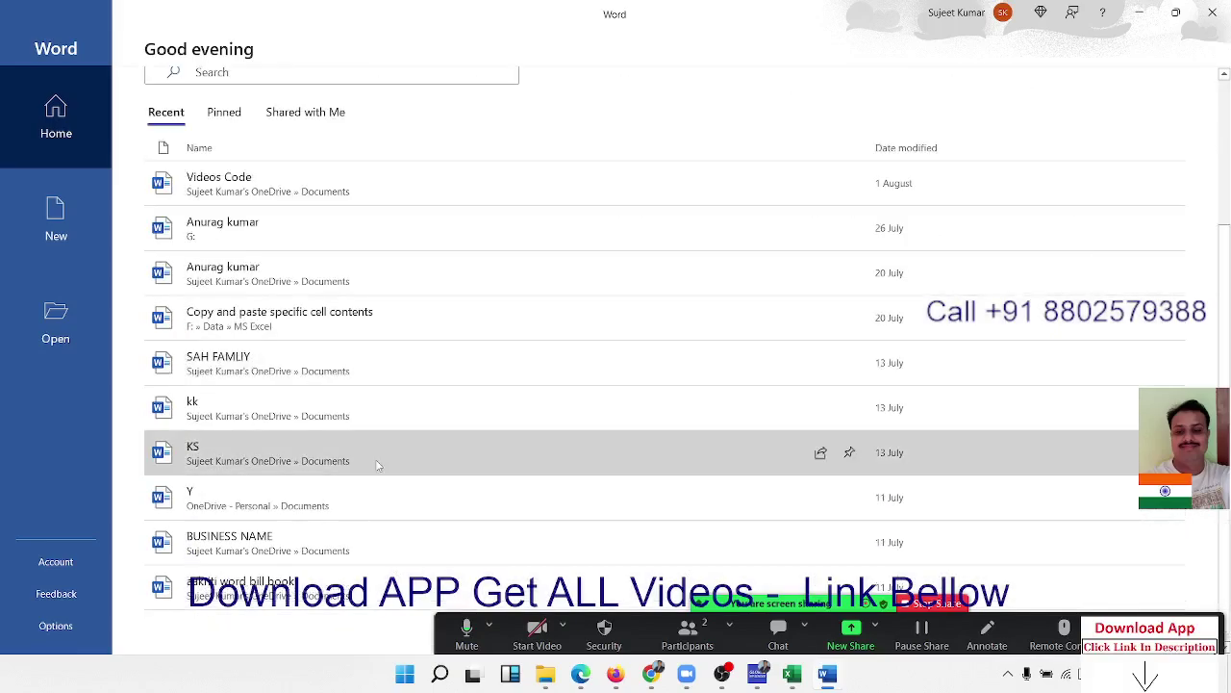
{"action": "scroll", "coordinate": [378, 465], "scroll_direction": "up", "scroll_amount": 2}
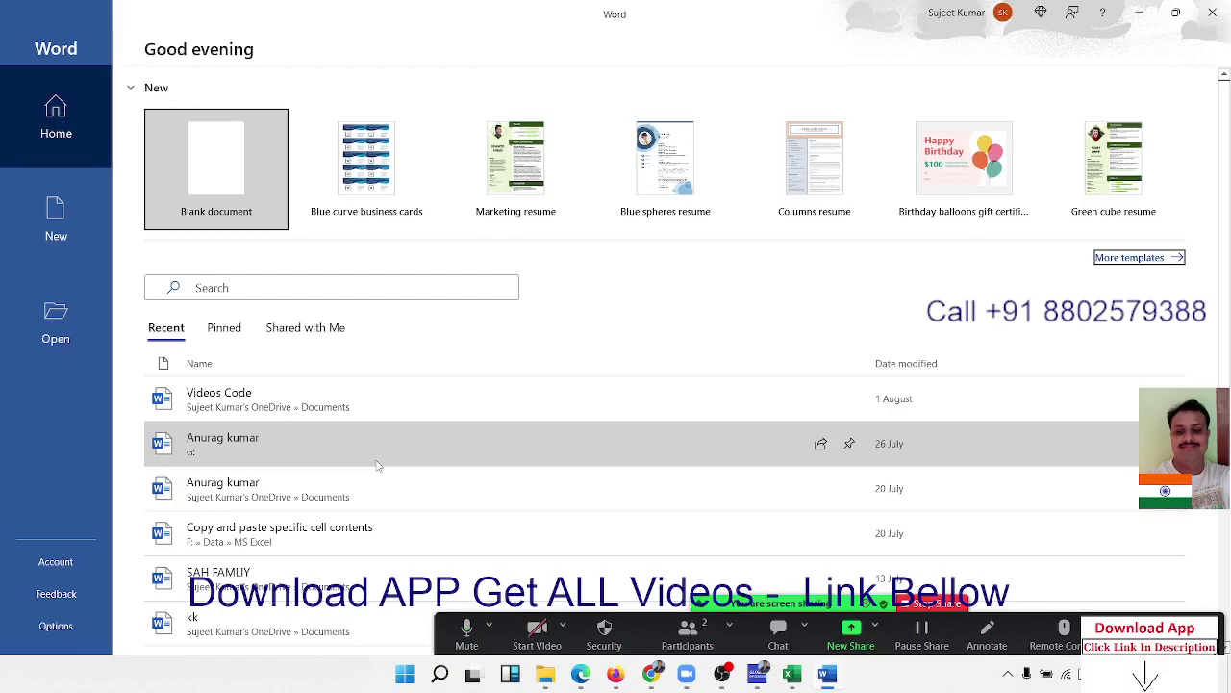
{"action": "scroll", "coordinate": [378, 465], "scroll_direction": "down", "scroll_amount": 2}
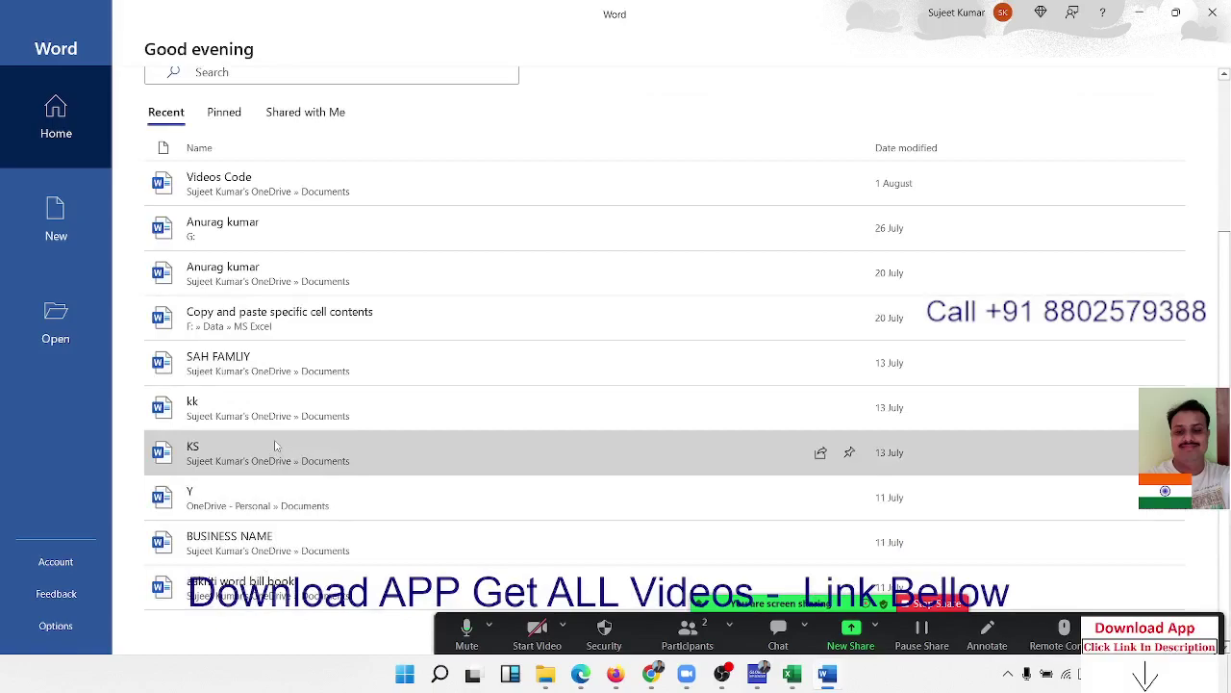
{"action": "scroll", "coordinate": [276, 445], "scroll_direction": "up", "scroll_amount": 2}
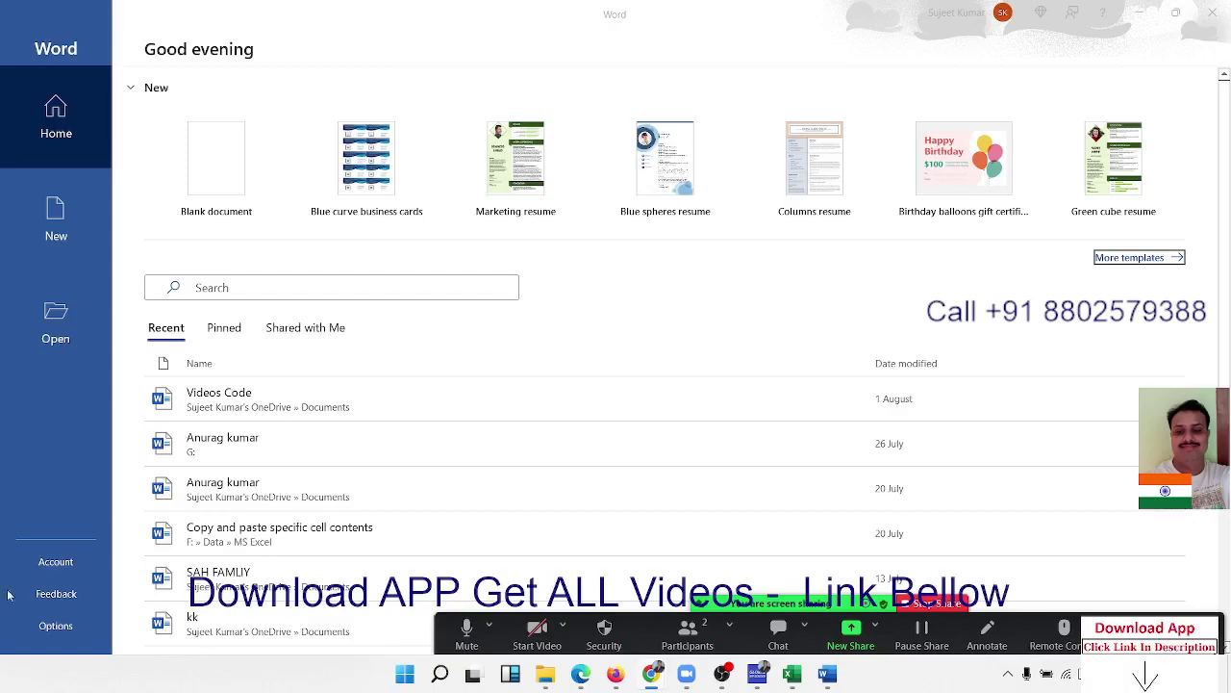
{"action": "scroll", "coordinate": [297, 513], "scroll_direction": "down", "scroll_amount": 3}
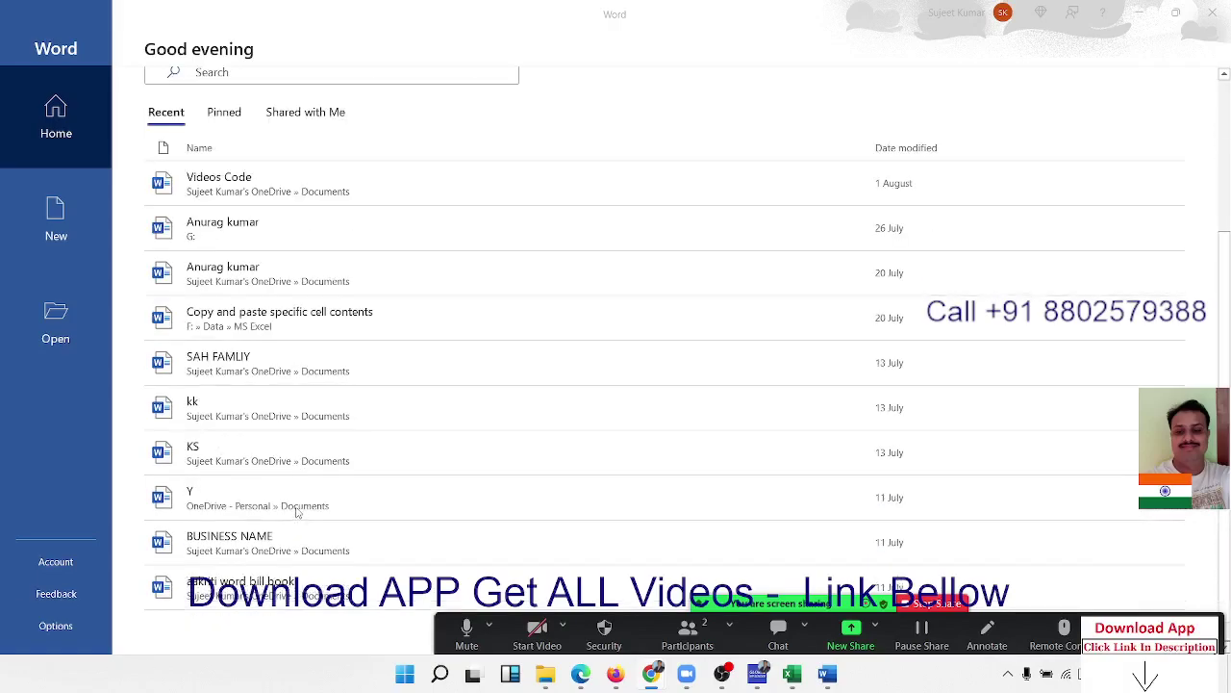
{"action": "scroll", "coordinate": [297, 512], "scroll_direction": "up", "scroll_amount": 3}
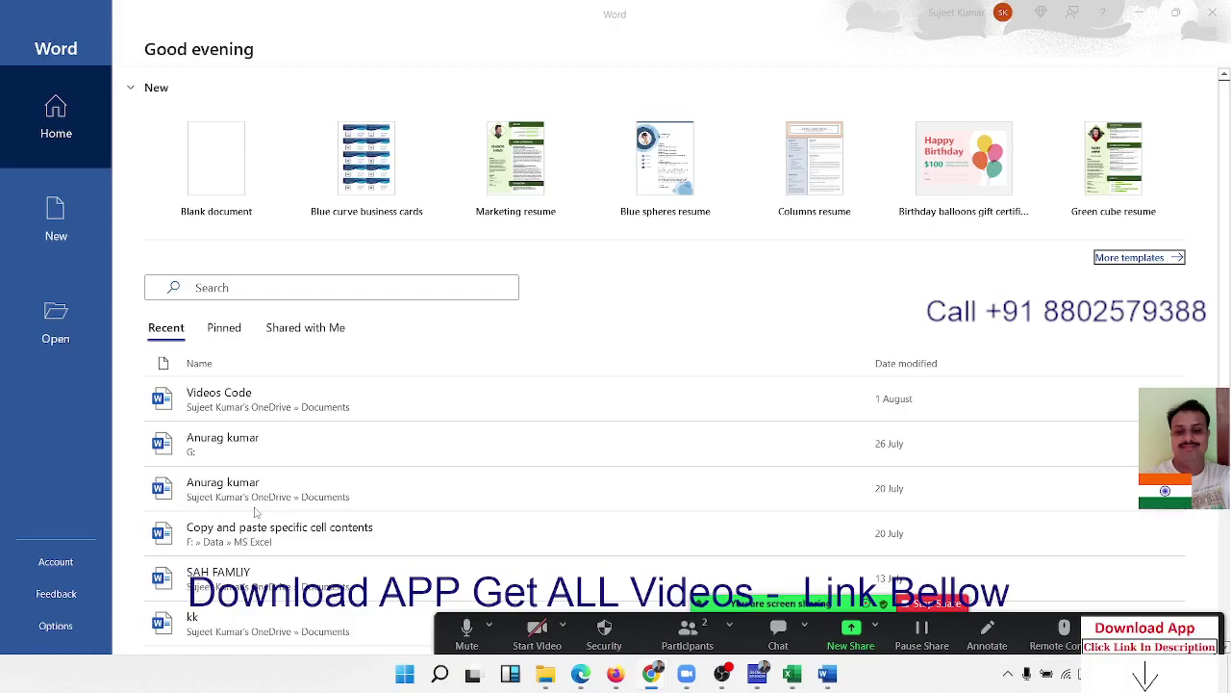
{"action": "scroll", "coordinate": [258, 512], "scroll_direction": "down", "scroll_amount": 3}
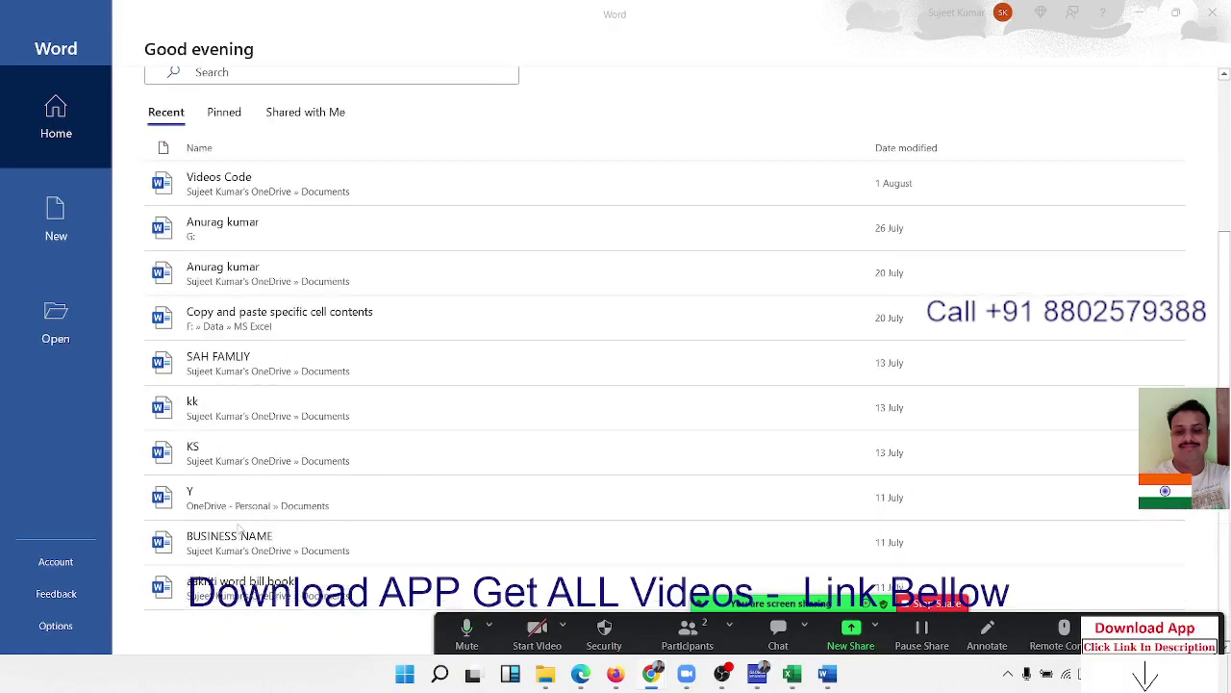
{"action": "scroll", "coordinate": [338, 432], "scroll_direction": "up", "scroll_amount": 3}
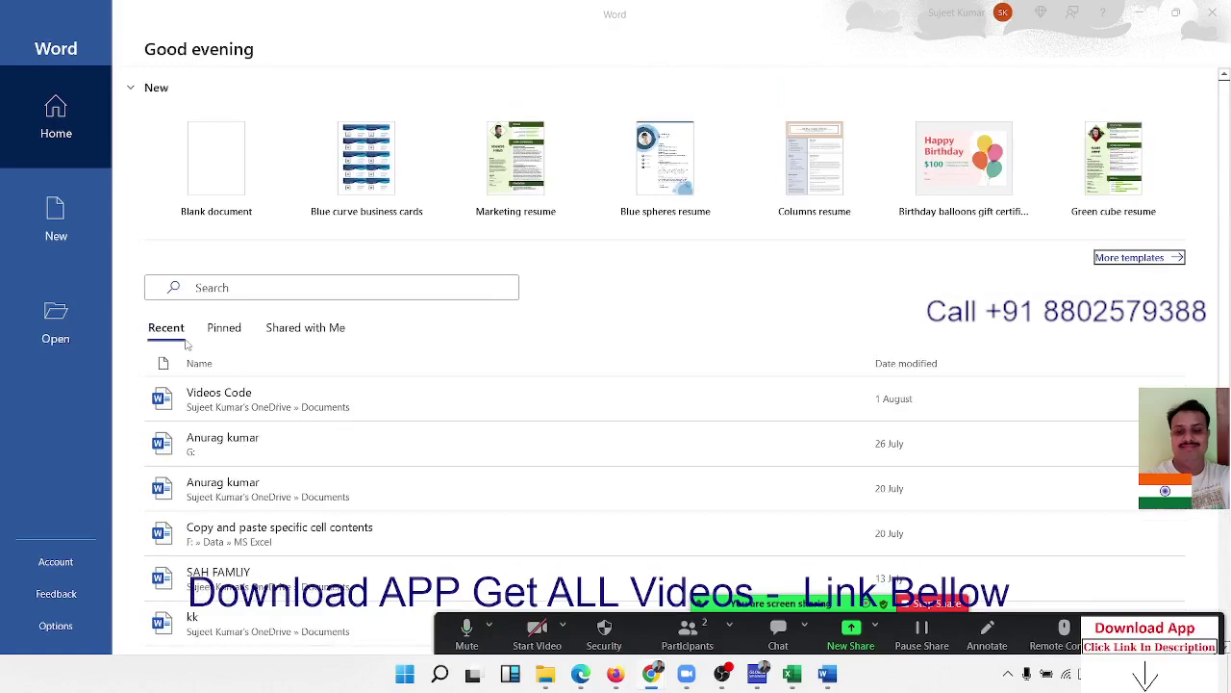
- Pin 'Copy and paste specific cell contents', check the Pinned list, then show Shared with Me documents
{"action": "left_click", "coordinate": [237, 330]}
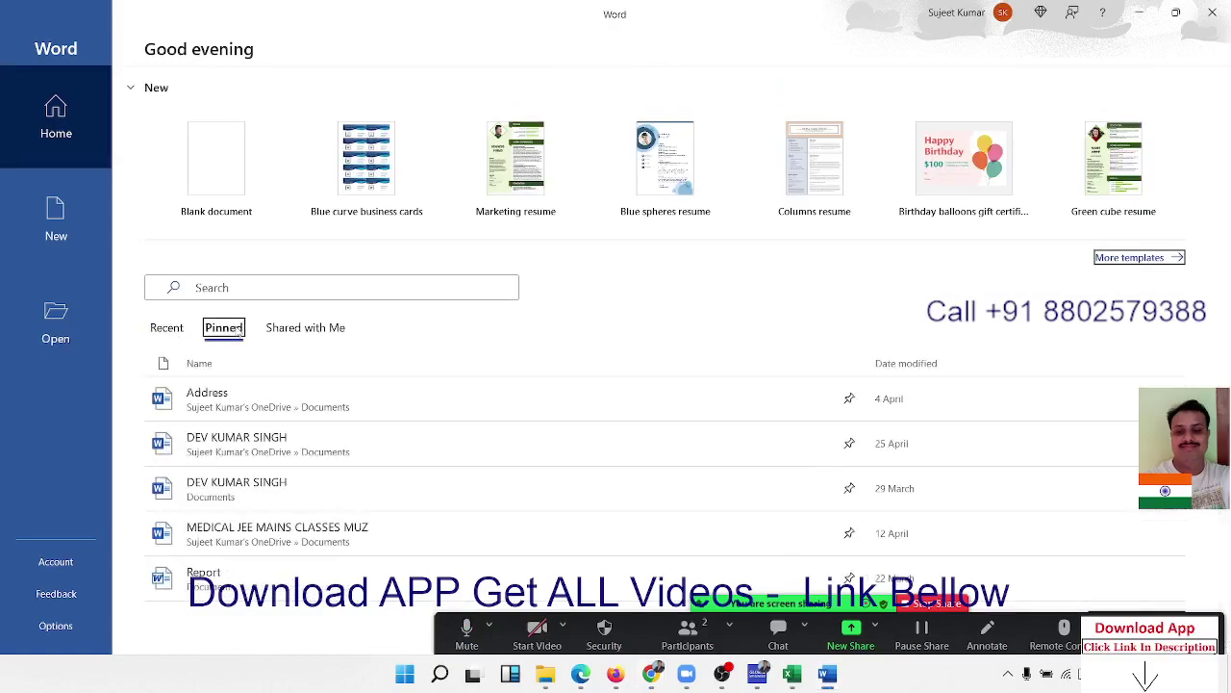
{"action": "left_click", "coordinate": [164, 329]}
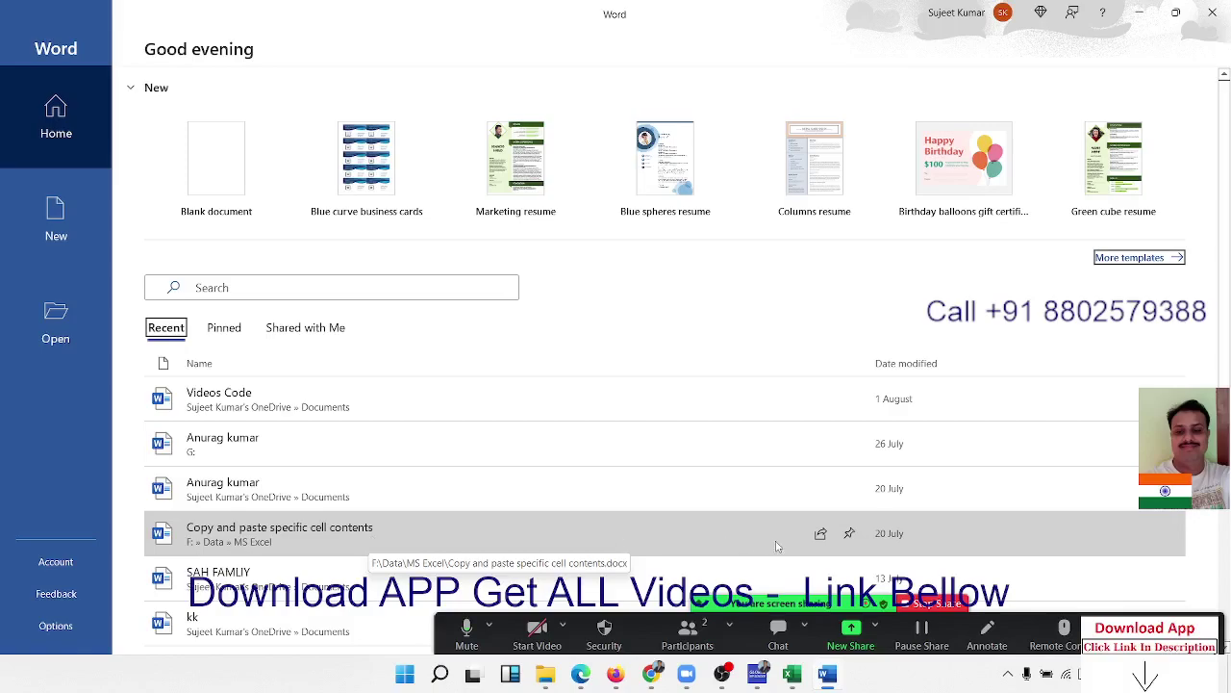
{"action": "left_click", "coordinate": [850, 535]}
{"action": "scroll", "coordinate": [849, 539], "scroll_direction": "down", "scroll_amount": 2}
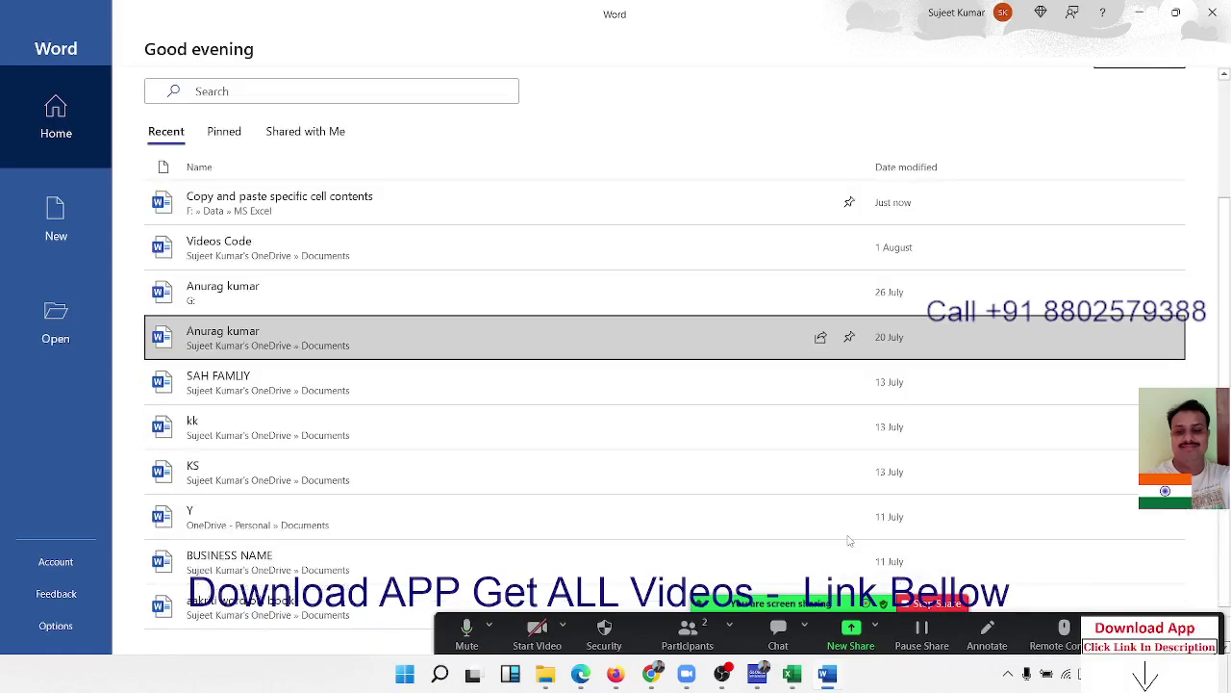
{"action": "scroll", "coordinate": [731, 500], "scroll_direction": "up", "scroll_amount": 2}
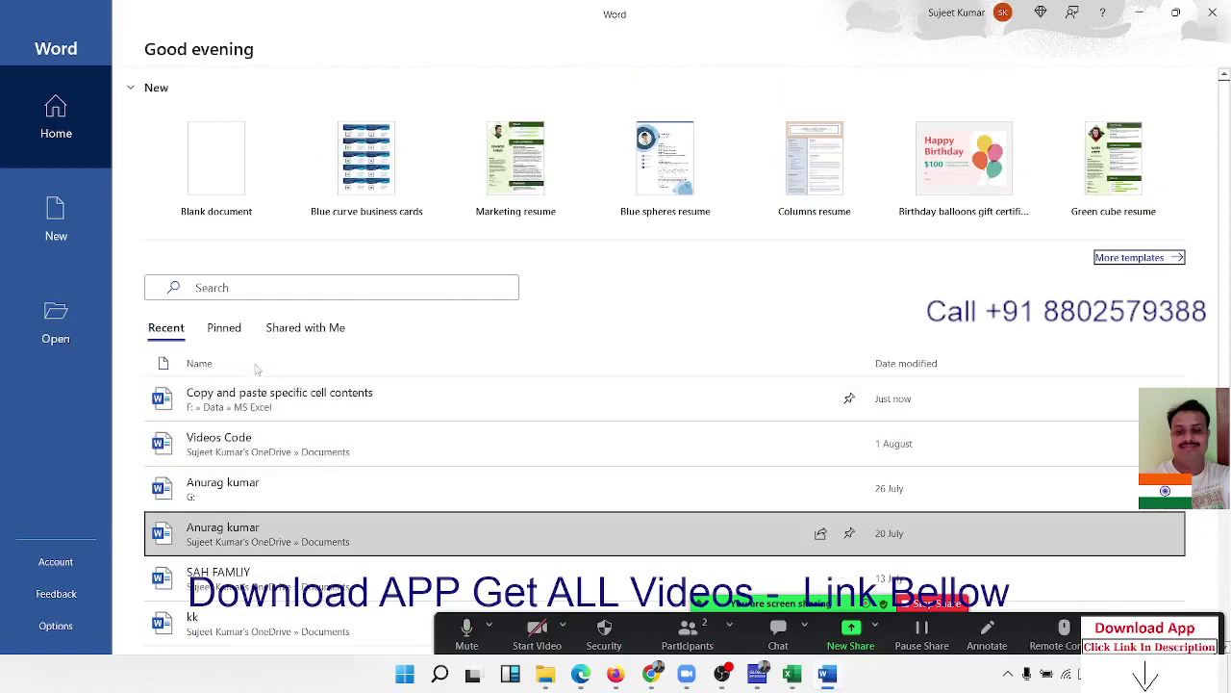
{"action": "left_click", "coordinate": [239, 337]}
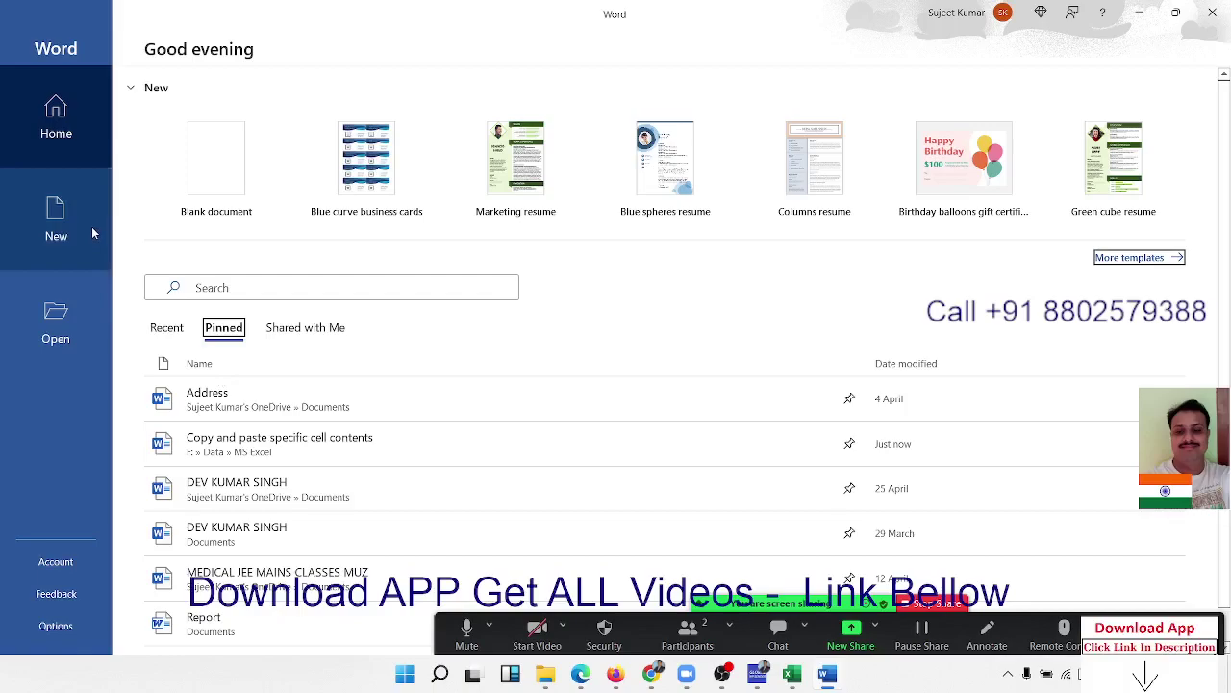
{"action": "left_click", "coordinate": [317, 333]}
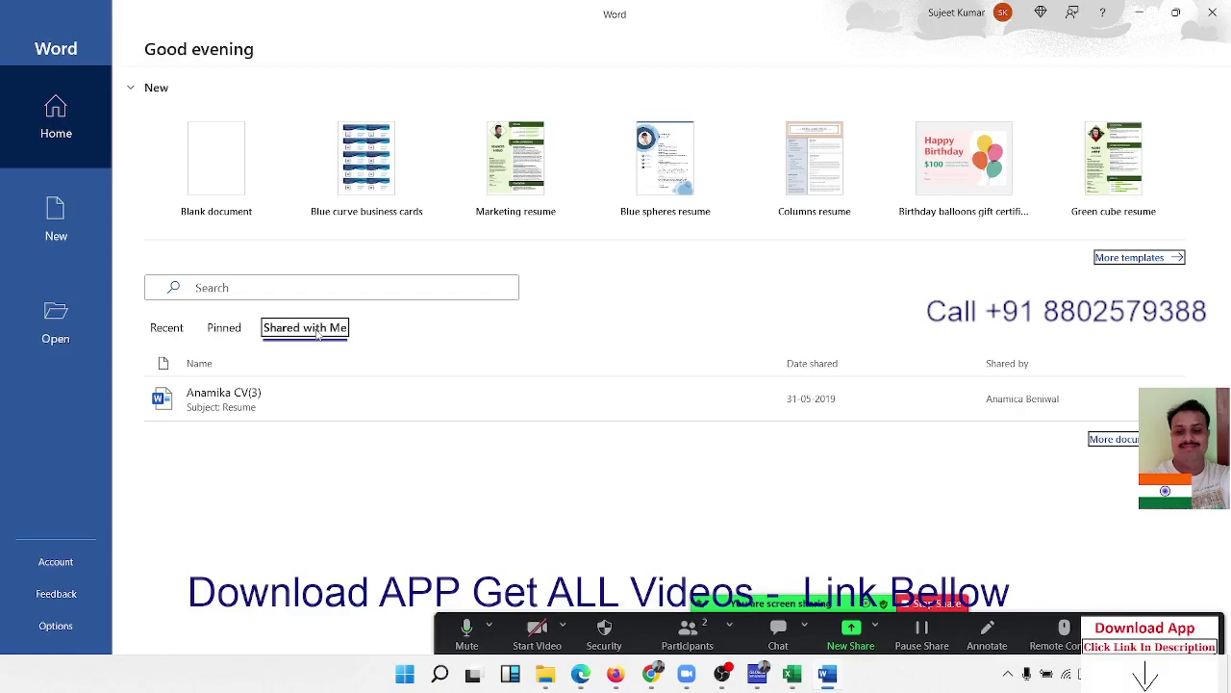
- Open the New page and scroll through the resume, business card and newsletter templates
{"action": "left_click", "coordinate": [70, 214]}
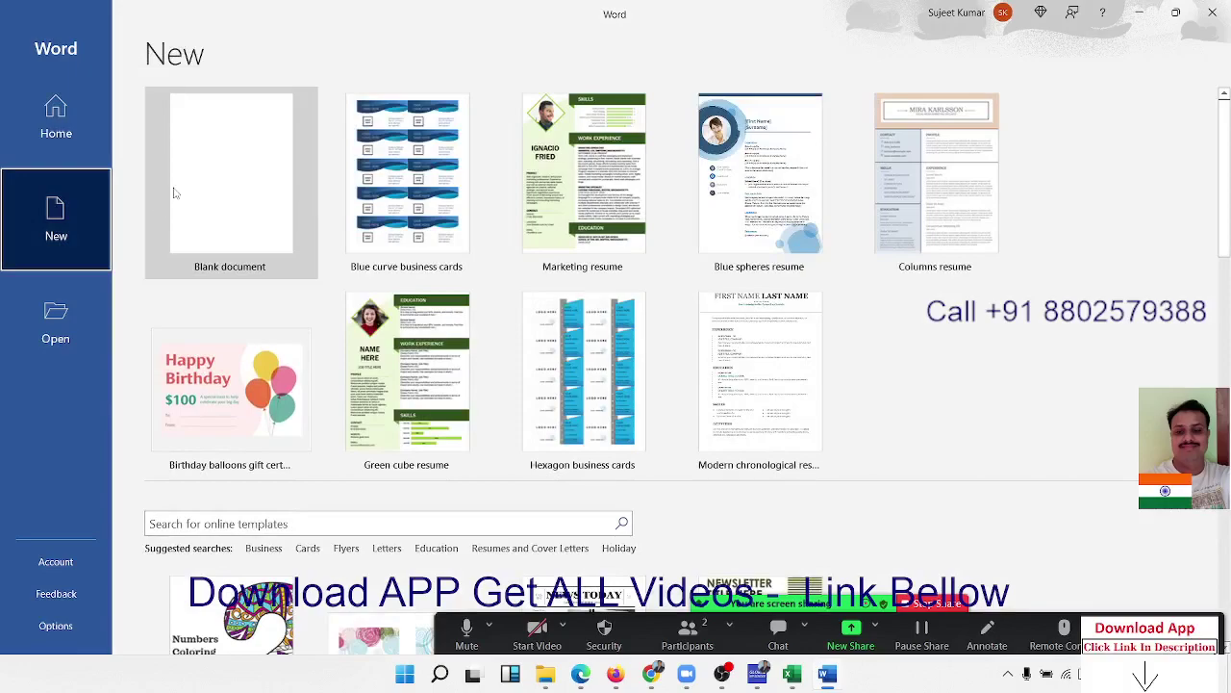
{"action": "scroll", "coordinate": [582, 413], "scroll_direction": "down", "scroll_amount": 5}
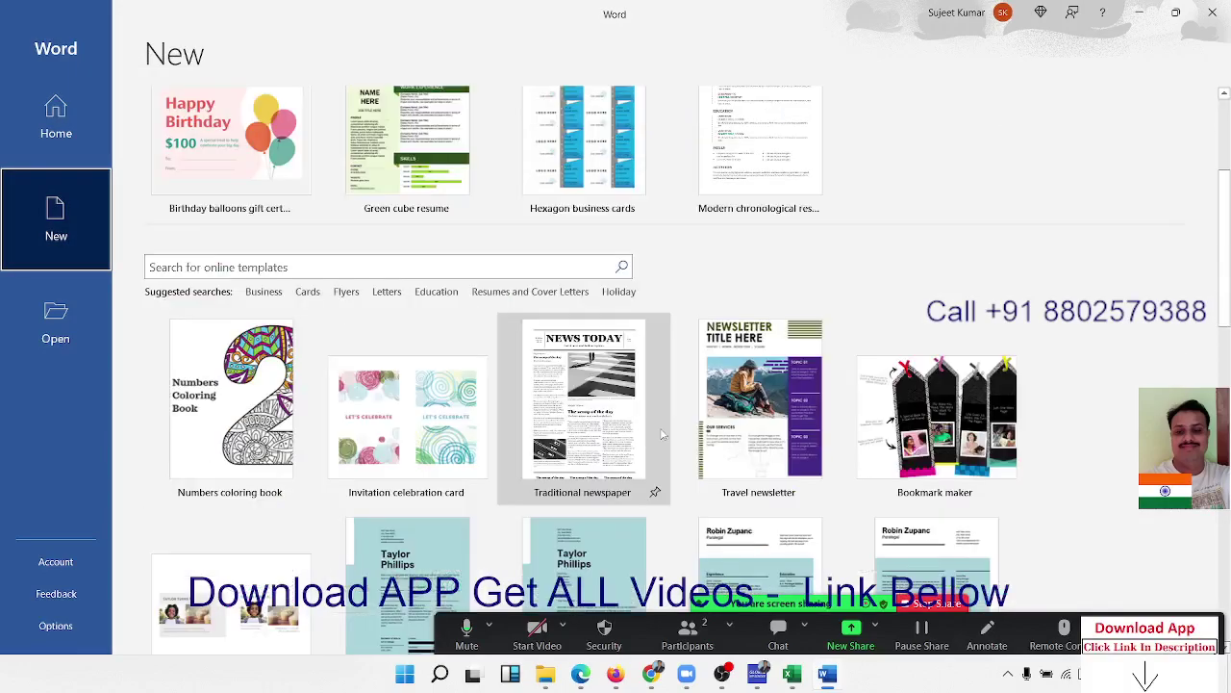
{"action": "scroll", "coordinate": [582, 433], "scroll_direction": "down", "scroll_amount": 5}
{"action": "scroll", "coordinate": [672, 434], "scroll_direction": "down", "scroll_amount": 5}
{"action": "scroll", "coordinate": [673, 428], "scroll_direction": "down", "scroll_amount": 3}
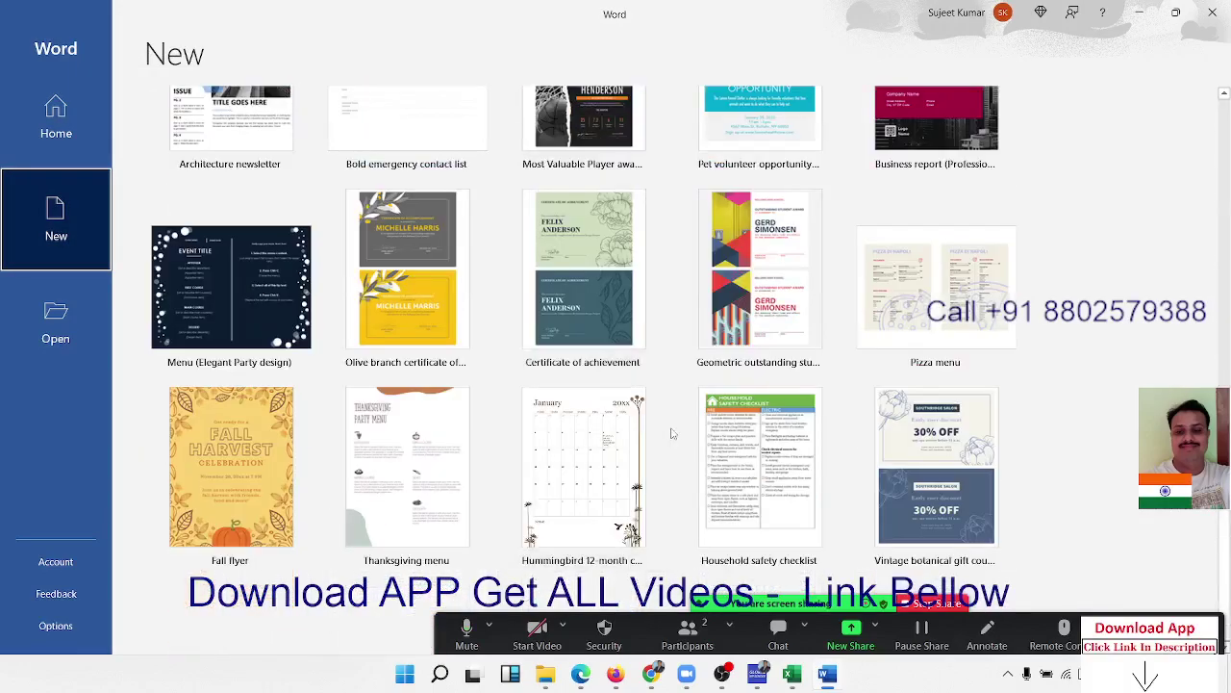
{"action": "scroll", "coordinate": [685, 409], "scroll_direction": "up", "scroll_amount": 2}
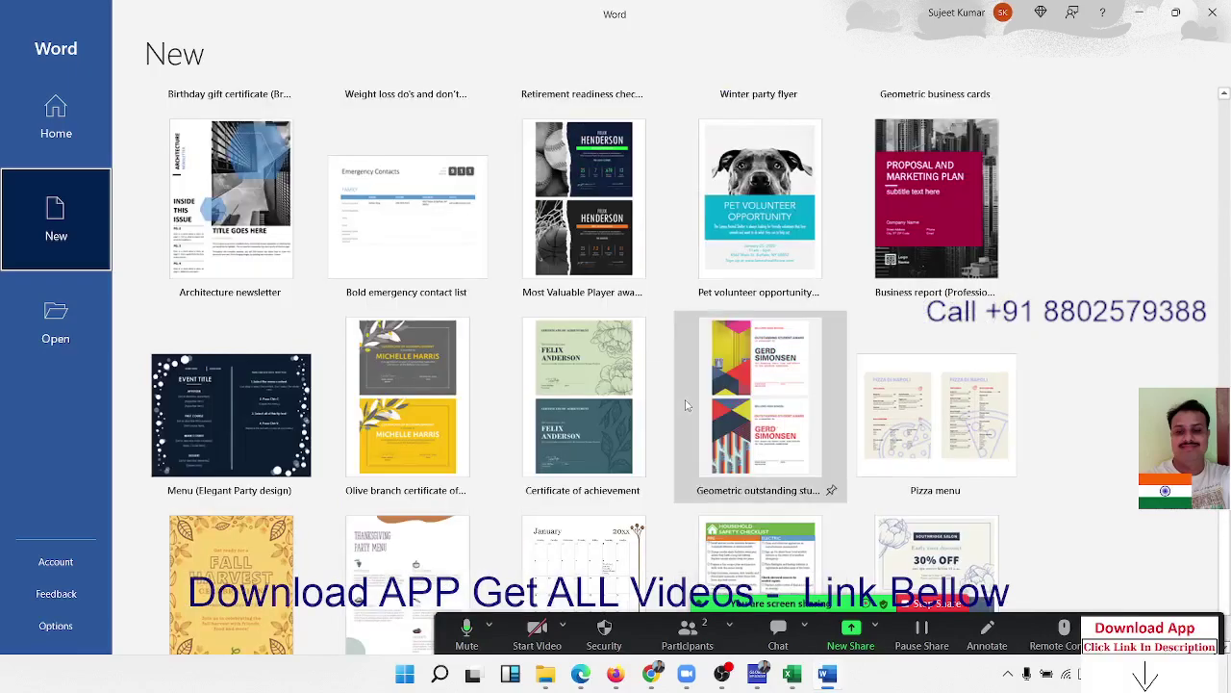
{"action": "scroll", "coordinate": [686, 405], "scroll_direction": "up", "scroll_amount": 2}
{"action": "scroll", "coordinate": [686, 405], "scroll_direction": "up", "scroll_amount": 4}
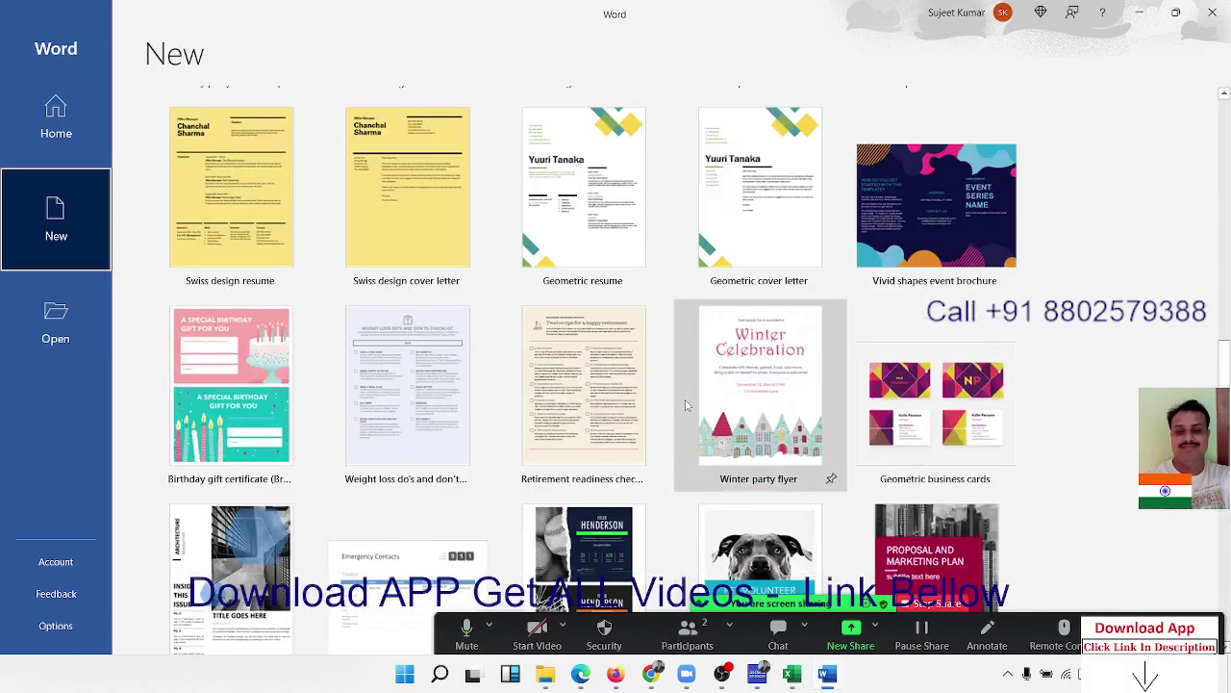
{"action": "scroll", "coordinate": [686, 405], "scroll_direction": "up", "scroll_amount": 3}
{"action": "scroll", "coordinate": [686, 405], "scroll_direction": "up", "scroll_amount": 2}
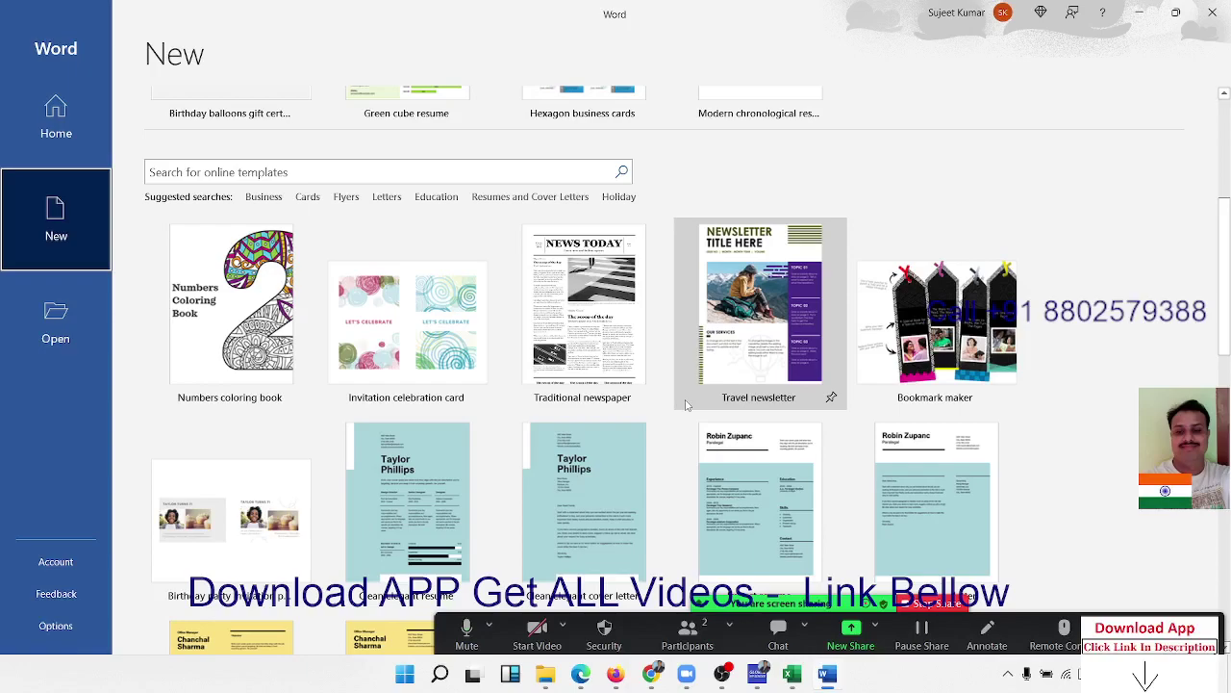
{"action": "scroll", "coordinate": [686, 405], "scroll_direction": "up", "scroll_amount": 4}
{"action": "scroll", "coordinate": [686, 405], "scroll_direction": "up", "scroll_amount": 2}
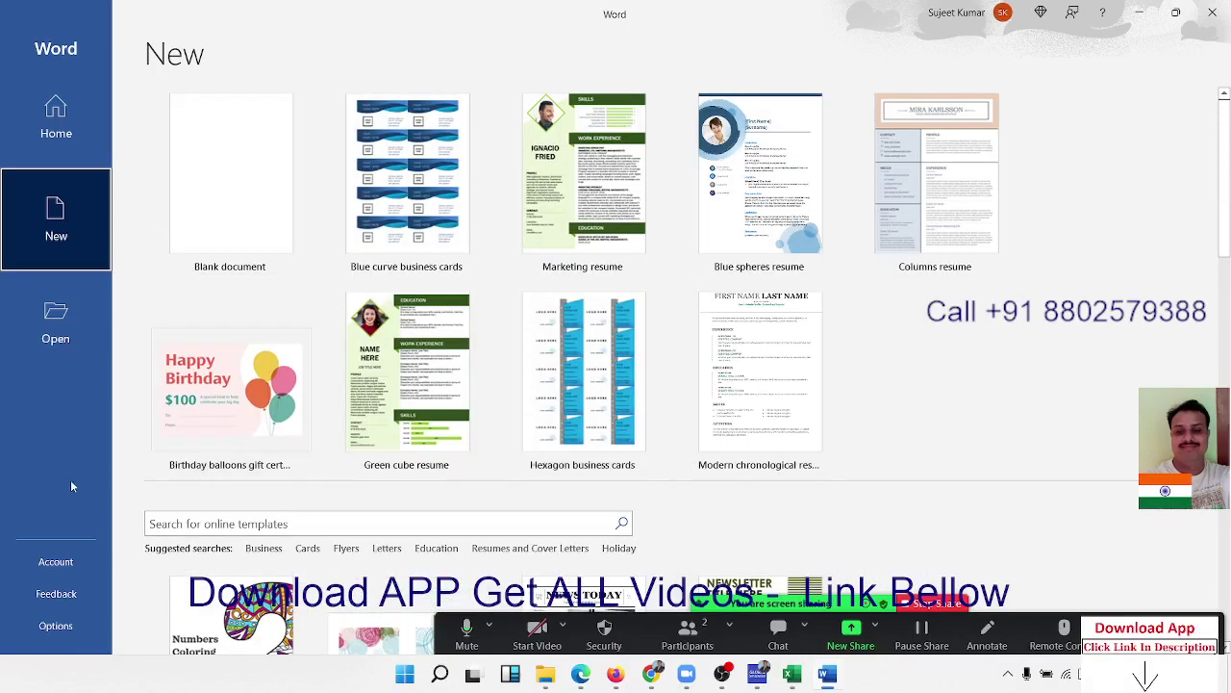
- Search online templates for 'bill' and preview the Service invoice (Simple Lines design) result
{"action": "left_click", "coordinate": [221, 524]}
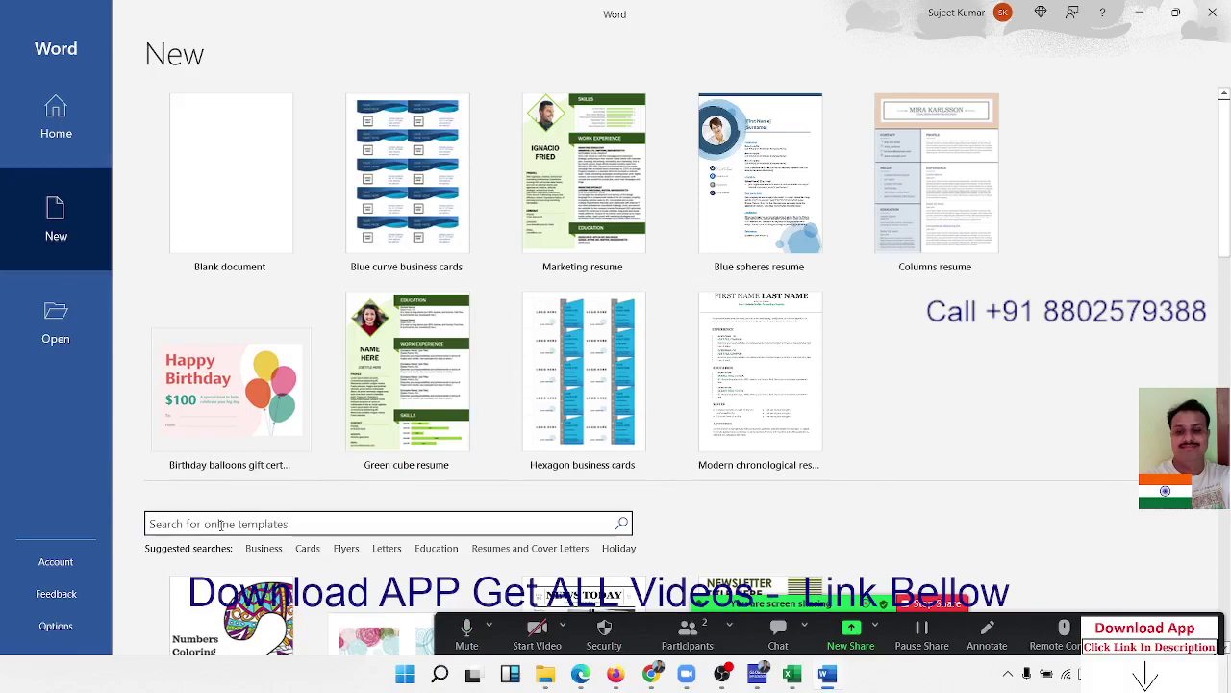
{"action": "type", "text": "bill"}
{"action": "key", "text": "Return"}
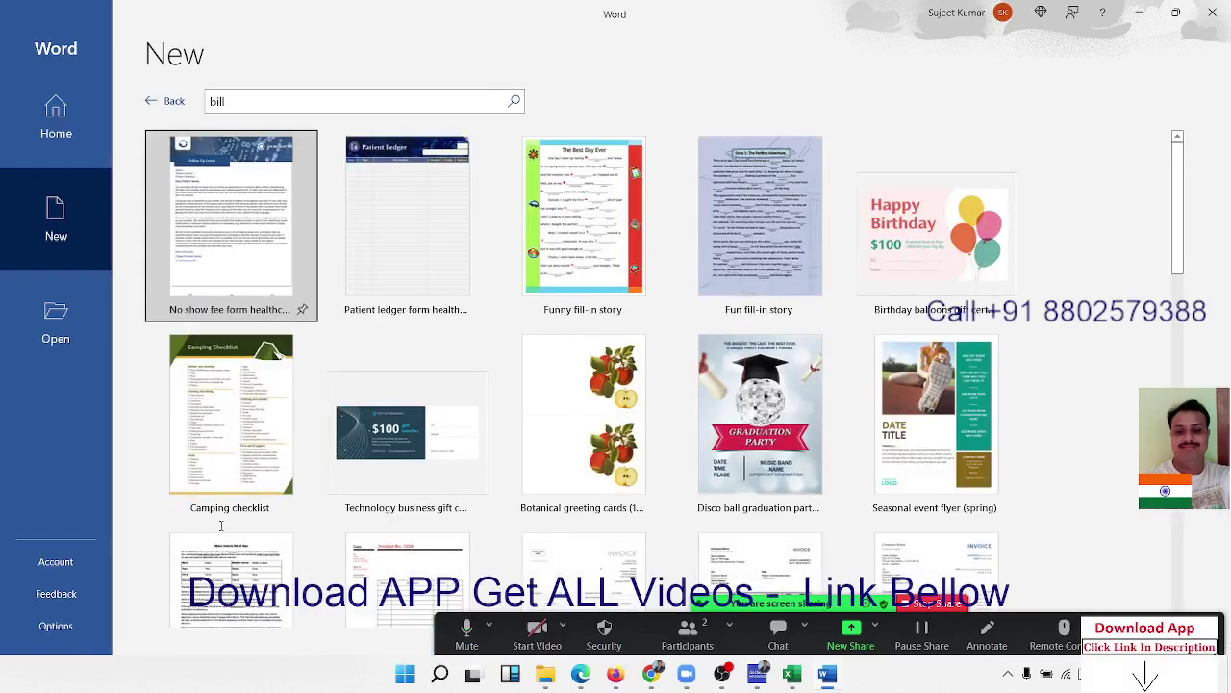
{"action": "mouse_move", "coordinate": [477, 309]}
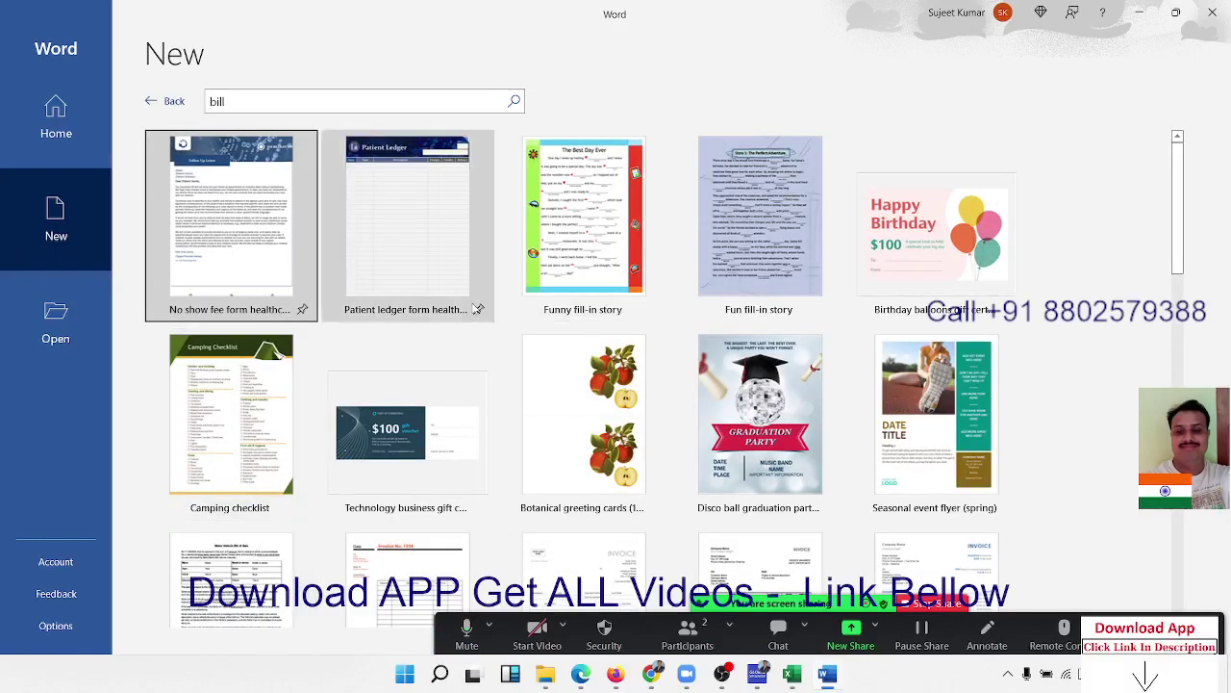
{"action": "scroll", "coordinate": [478, 309], "scroll_direction": "down", "scroll_amount": 2}
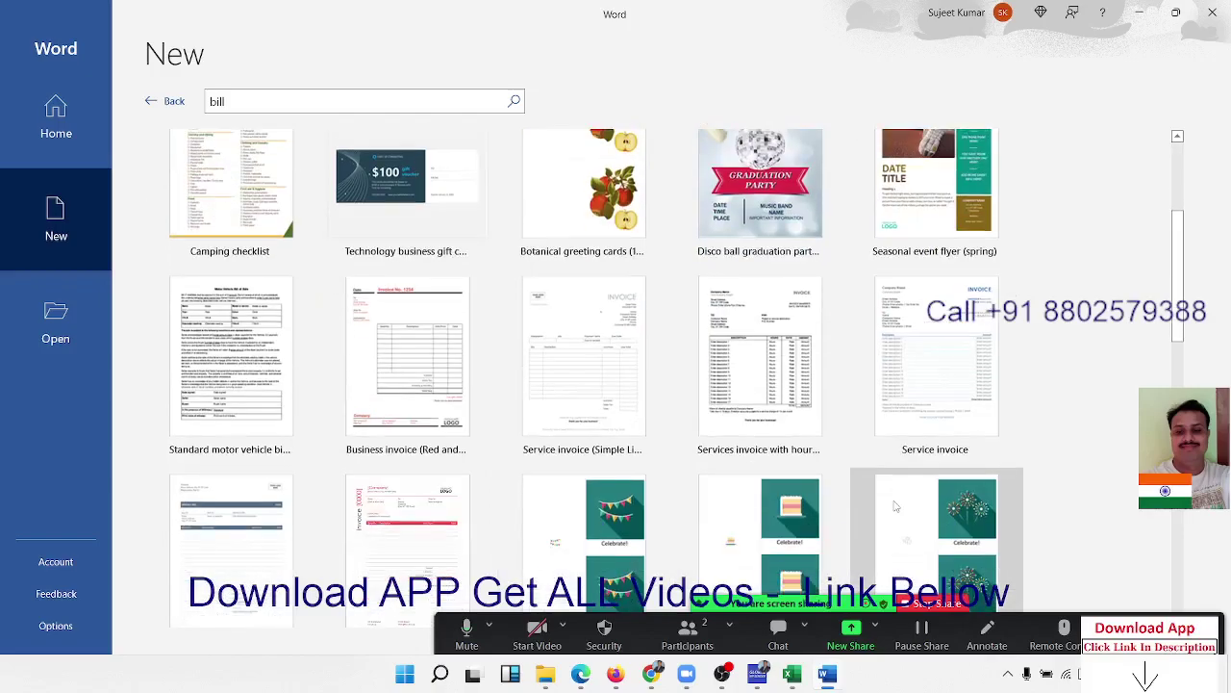
{"action": "scroll", "coordinate": [895, 507], "scroll_direction": "down", "scroll_amount": 3}
{"action": "scroll", "coordinate": [895, 507], "scroll_direction": "down", "scroll_amount": 2}
{"action": "scroll", "coordinate": [894, 510], "scroll_direction": "down", "scroll_amount": 2}
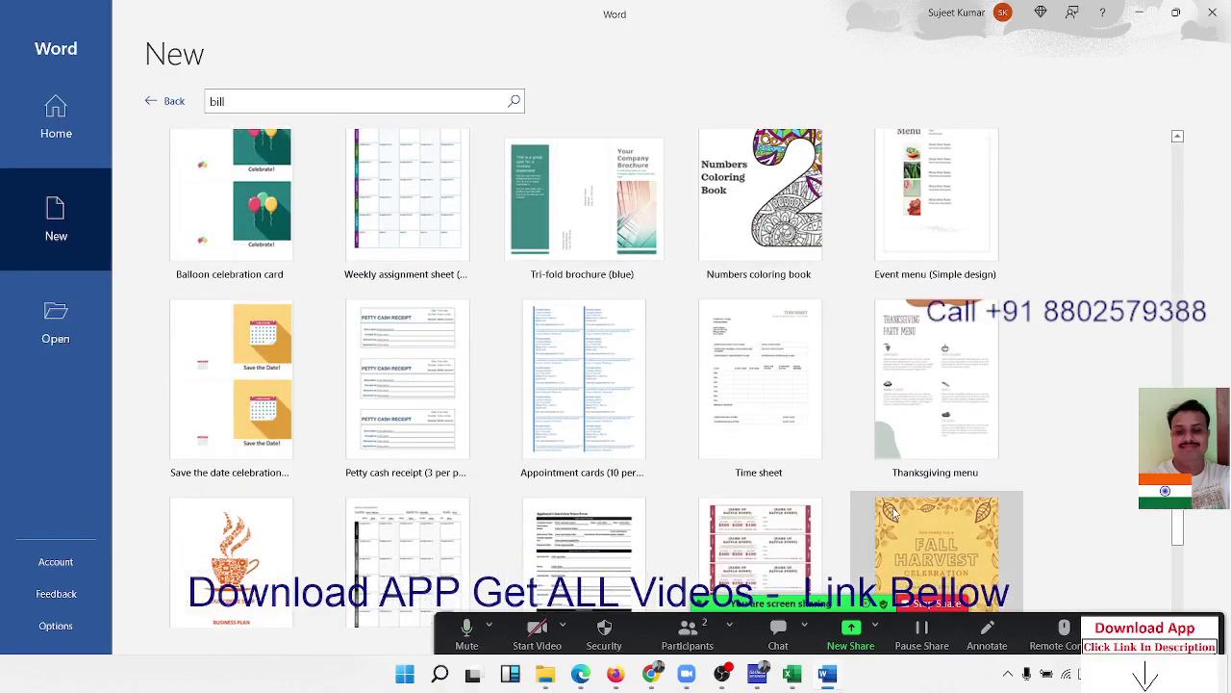
{"action": "scroll", "coordinate": [866, 500], "scroll_direction": "up", "scroll_amount": 3}
{"action": "scroll", "coordinate": [769, 471], "scroll_direction": "up", "scroll_amount": 5}
{"action": "scroll", "coordinate": [674, 443], "scroll_direction": "up", "scroll_amount": 5}
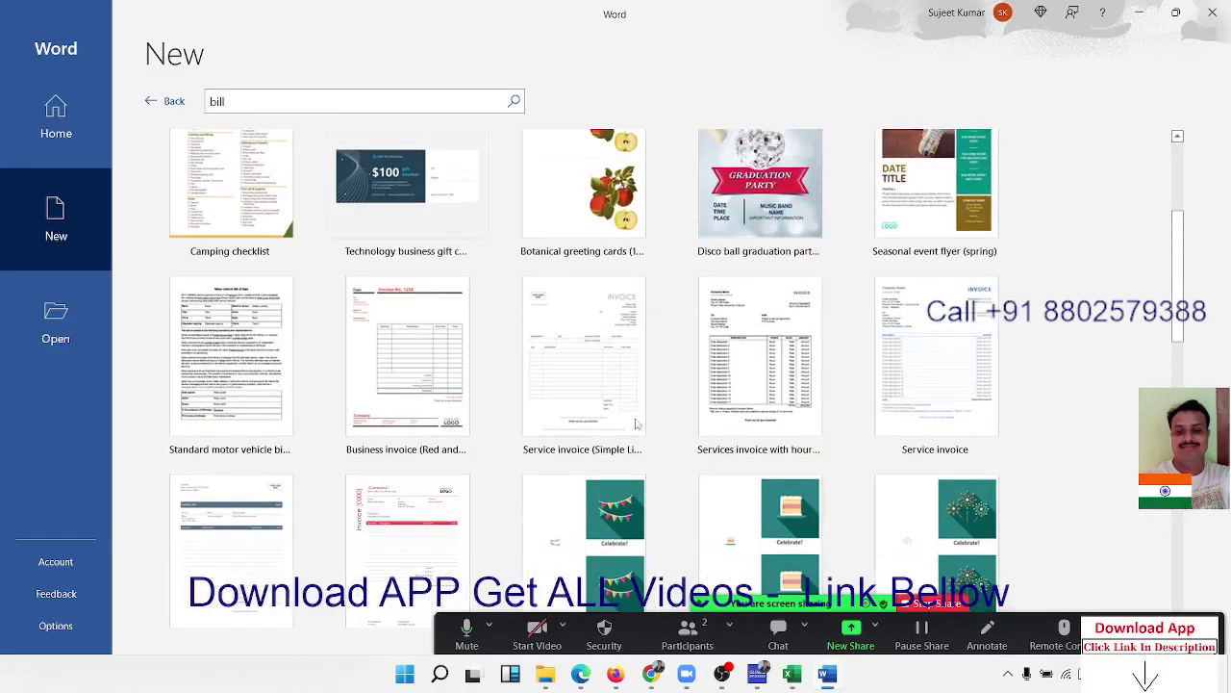
{"action": "left_click", "coordinate": [587, 393]}
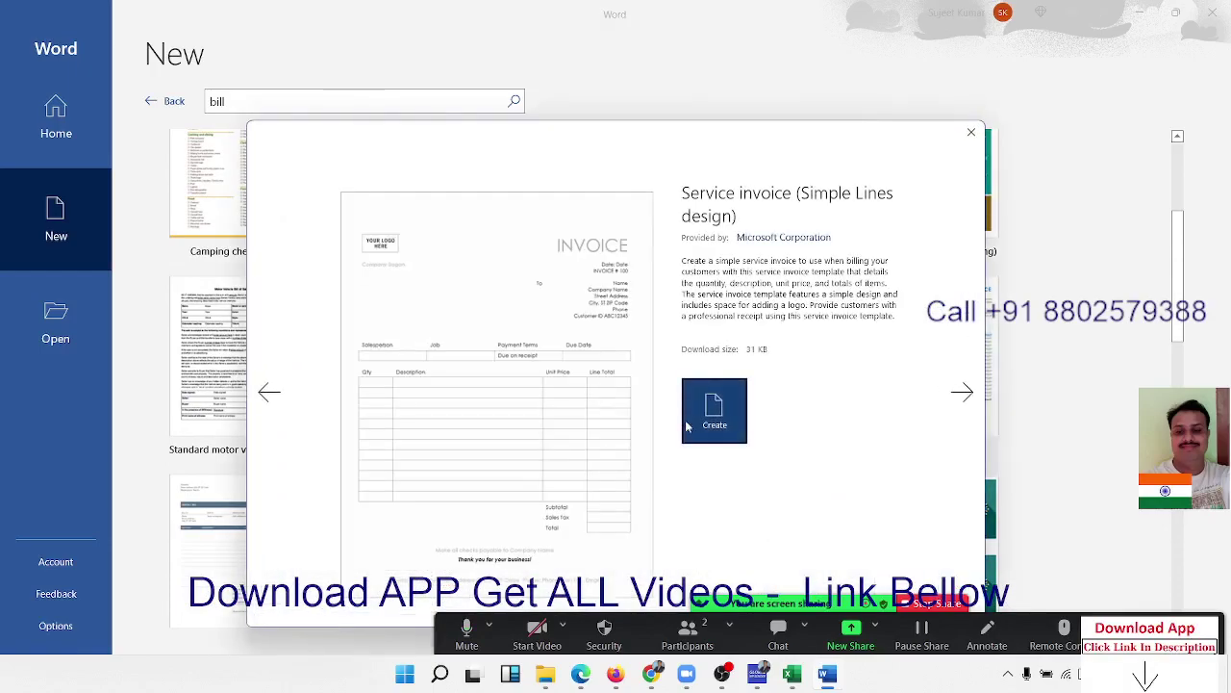
- Create Document1 from the Service invoice template and inspect its logo and Company Slogan placeholders
{"action": "left_click", "coordinate": [725, 416]}
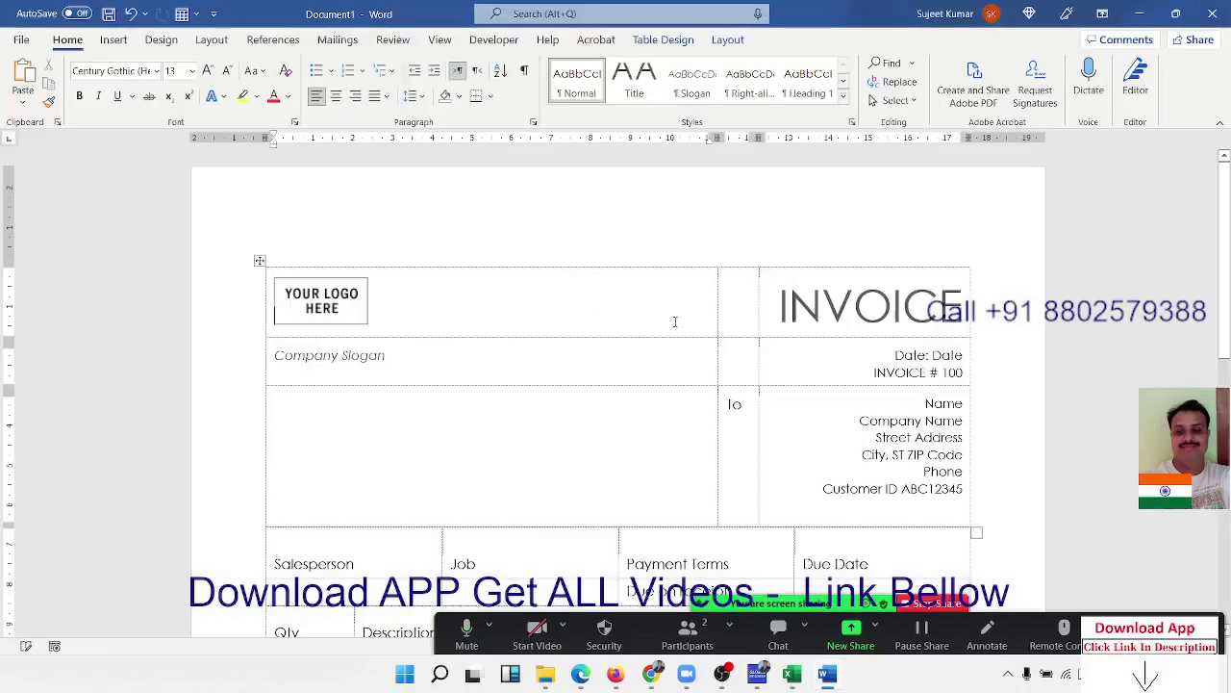
{"action": "scroll", "coordinate": [675, 322], "scroll_direction": "down", "scroll_amount": 5}
{"action": "scroll", "coordinate": [674, 321], "scroll_direction": "down", "scroll_amount": 2}
{"action": "scroll", "coordinate": [674, 322], "scroll_direction": "up", "scroll_amount": 2}
{"action": "scroll", "coordinate": [675, 321], "scroll_direction": "up", "scroll_amount": 2}
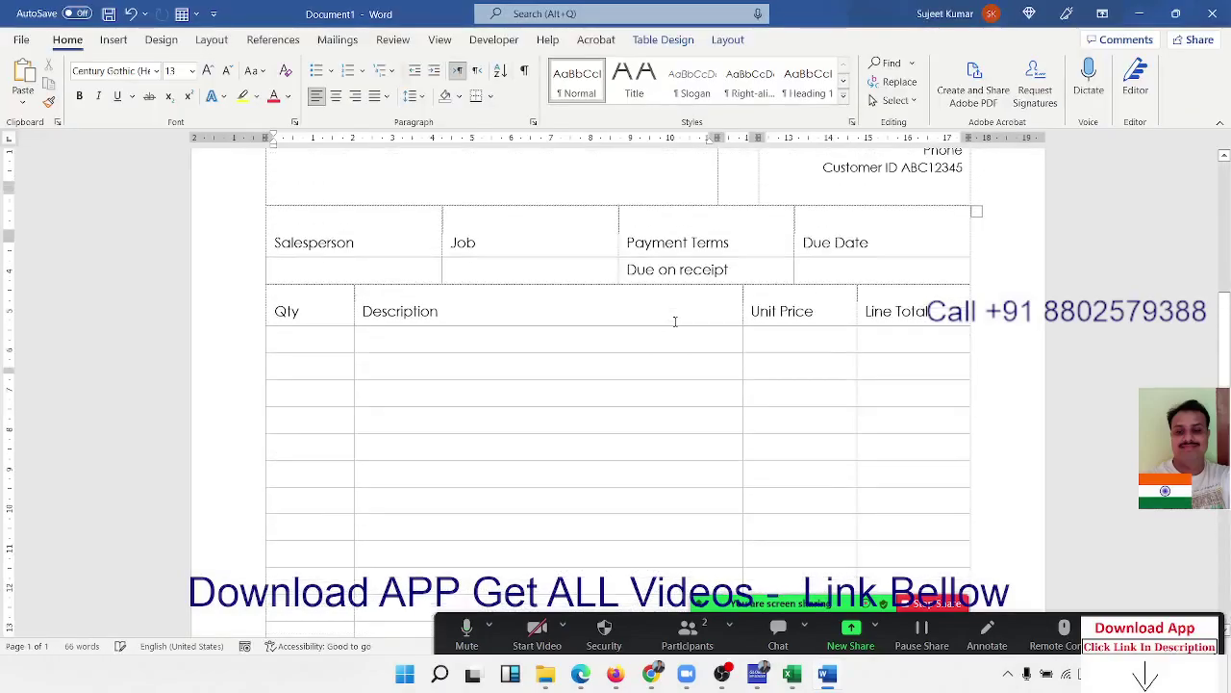
{"action": "scroll", "coordinate": [674, 321], "scroll_direction": "up", "scroll_amount": 3}
{"action": "left_click", "coordinate": [341, 309]}
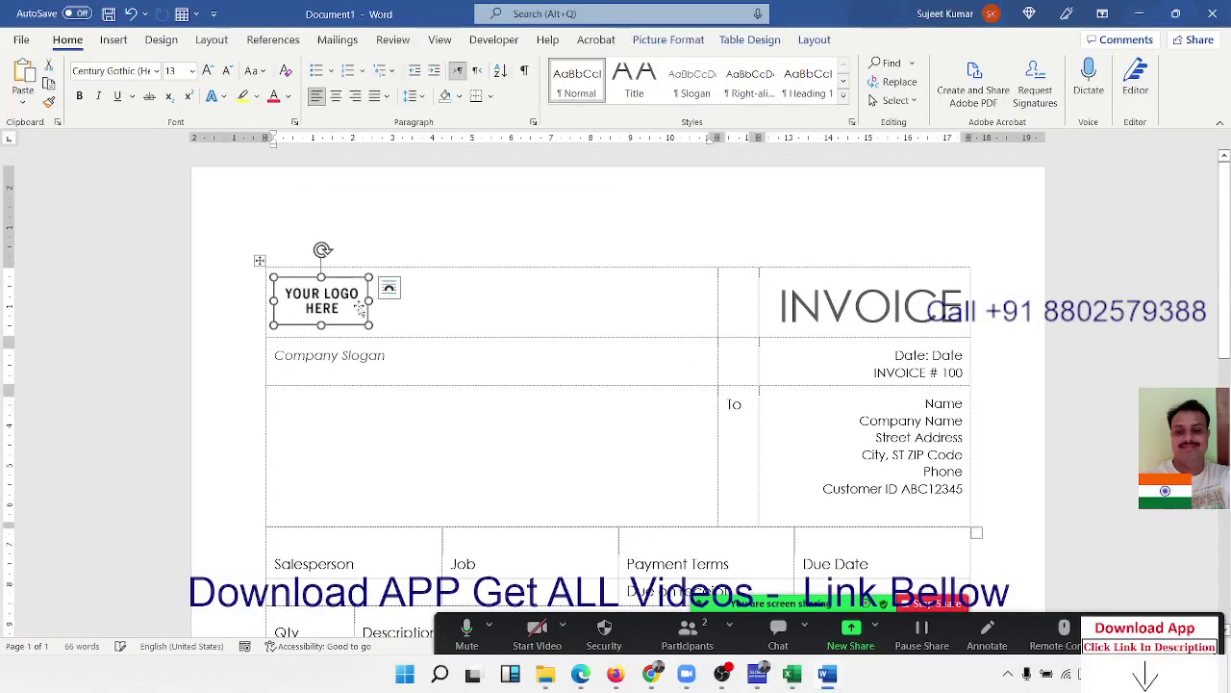
{"action": "left_click", "coordinate": [400, 365]}
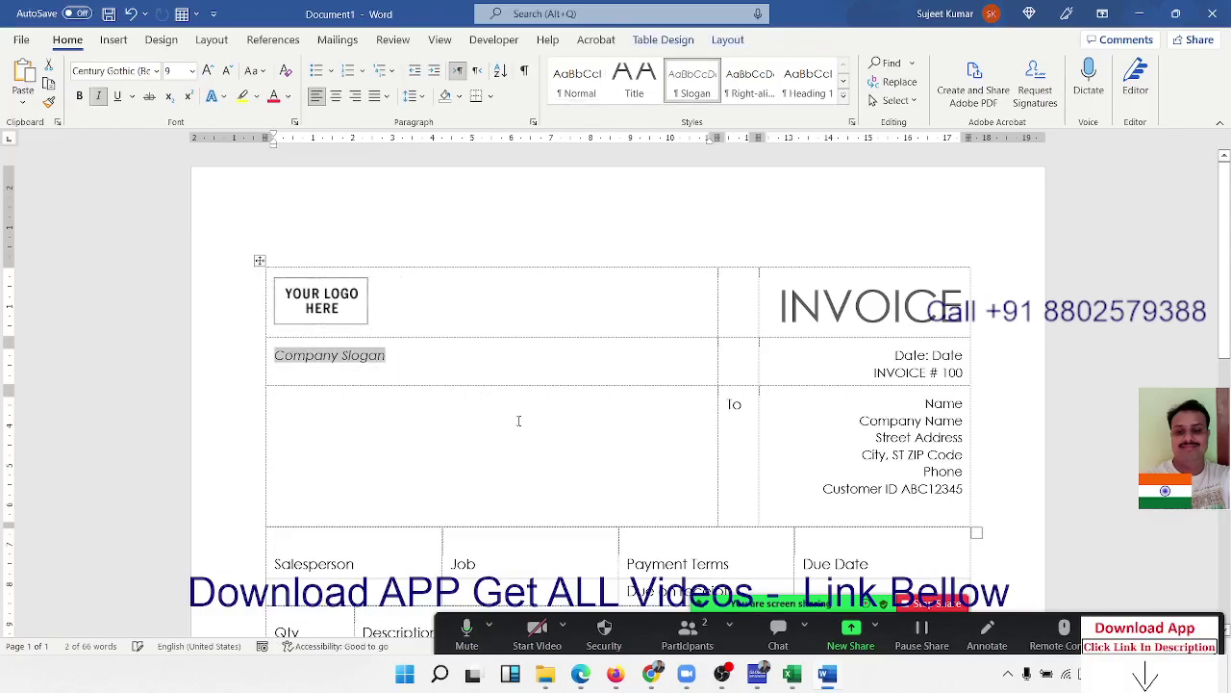
{"action": "scroll", "coordinate": [910, 521], "scroll_direction": "down", "scroll_amount": 5}
{"action": "scroll", "coordinate": [898, 526], "scroll_direction": "down", "scroll_amount": 5}
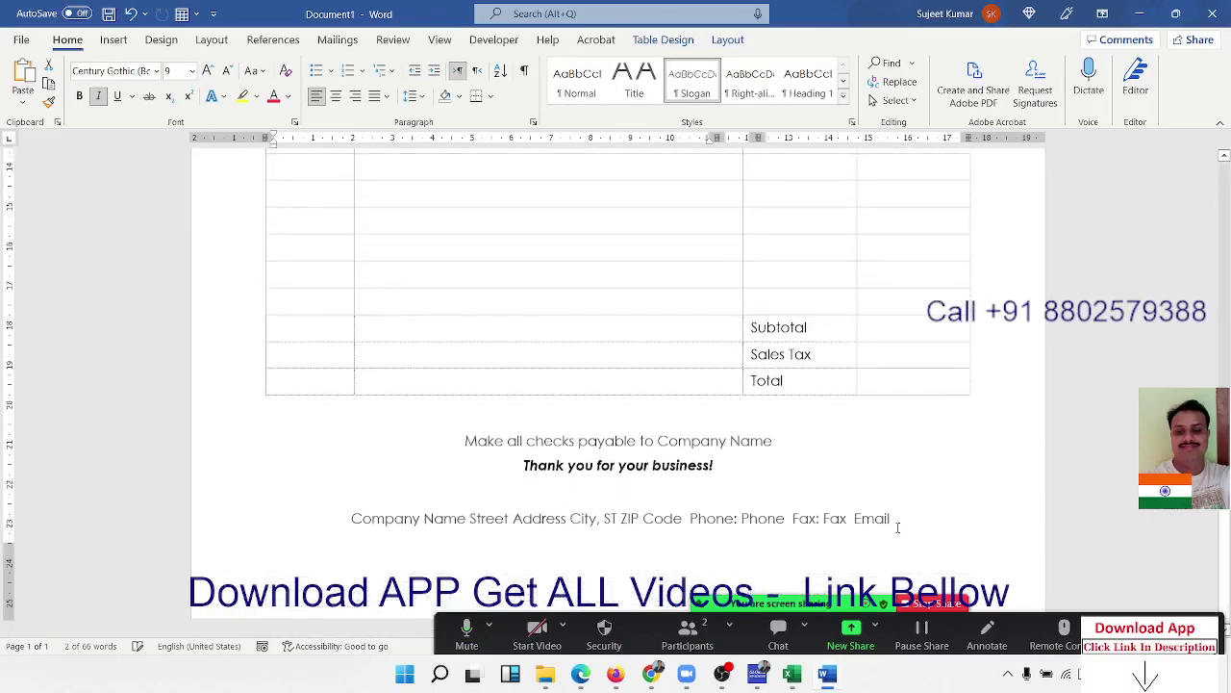
{"action": "scroll", "coordinate": [898, 520], "scroll_direction": "up", "scroll_amount": 10}
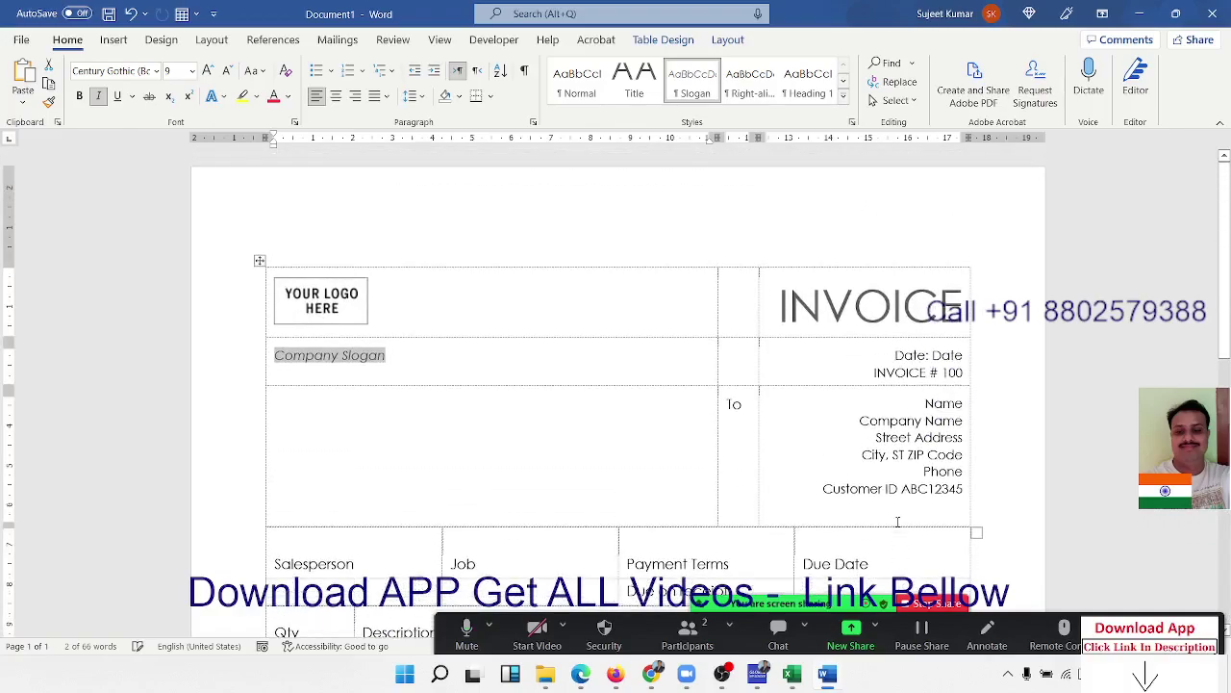
- Go to File > New and scroll through the template gallery
{"action": "left_click", "coordinate": [21, 39]}
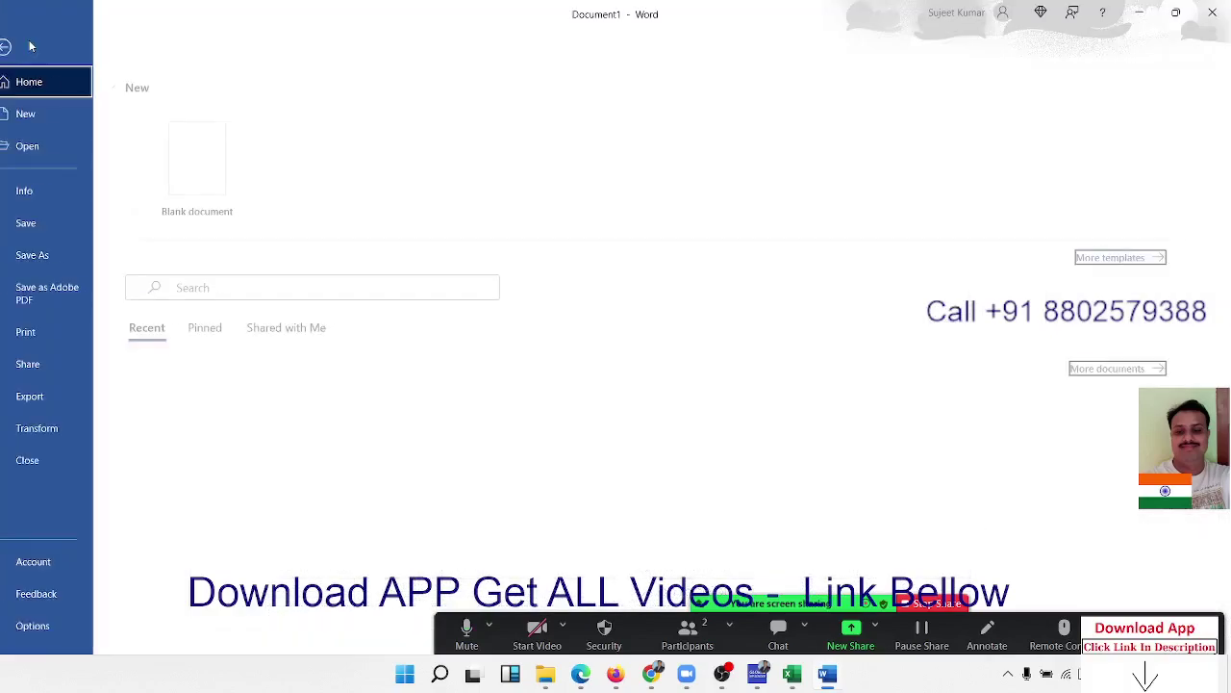
{"action": "left_click", "coordinate": [46, 114]}
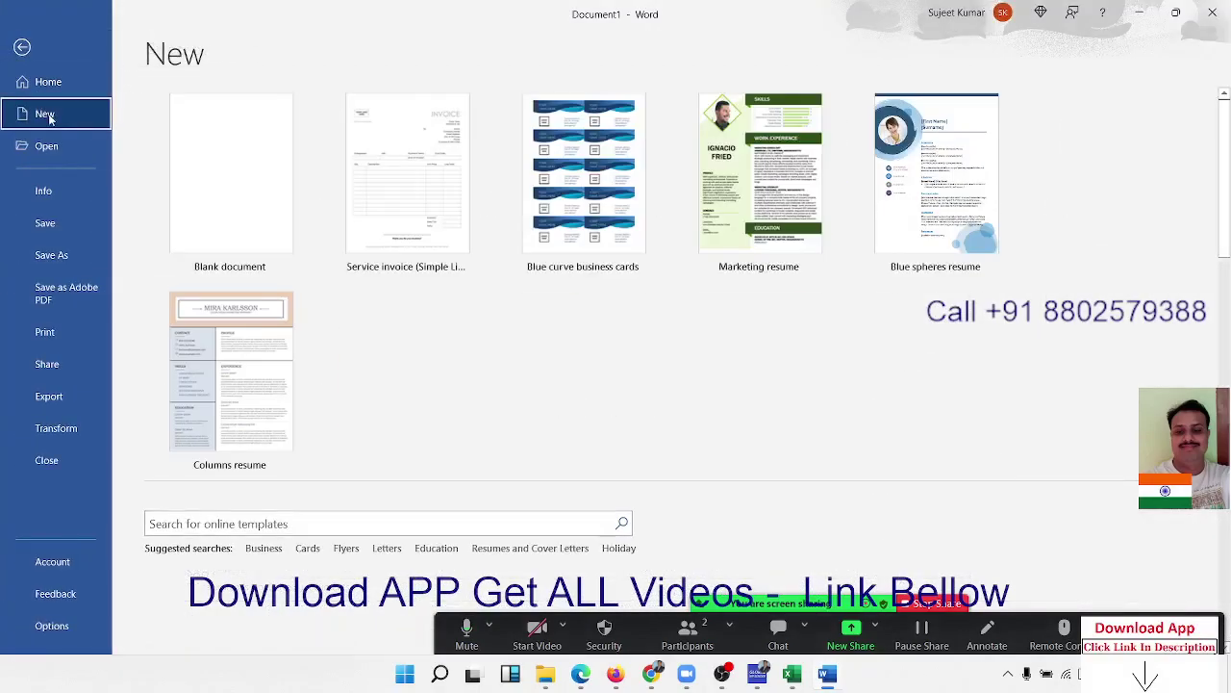
{"action": "scroll", "coordinate": [550, 324], "scroll_direction": "down", "scroll_amount": 3}
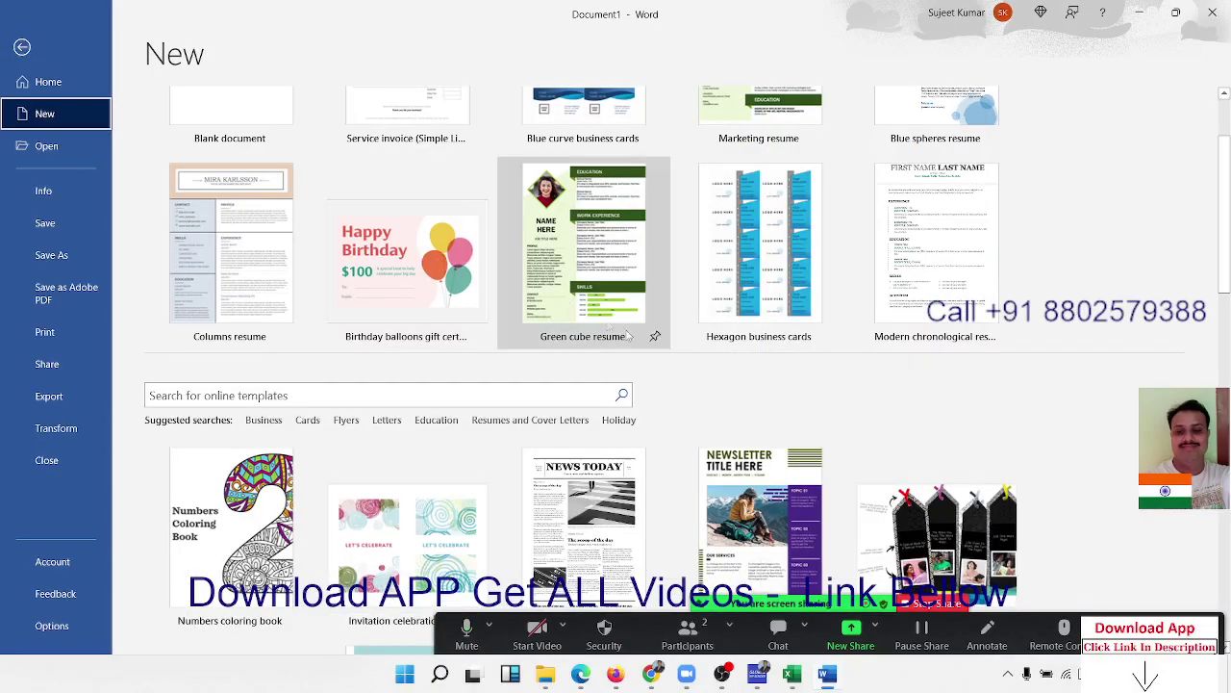
{"action": "scroll", "coordinate": [659, 346], "scroll_direction": "down", "scroll_amount": 5}
{"action": "scroll", "coordinate": [657, 345], "scroll_direction": "down", "scroll_amount": 5}
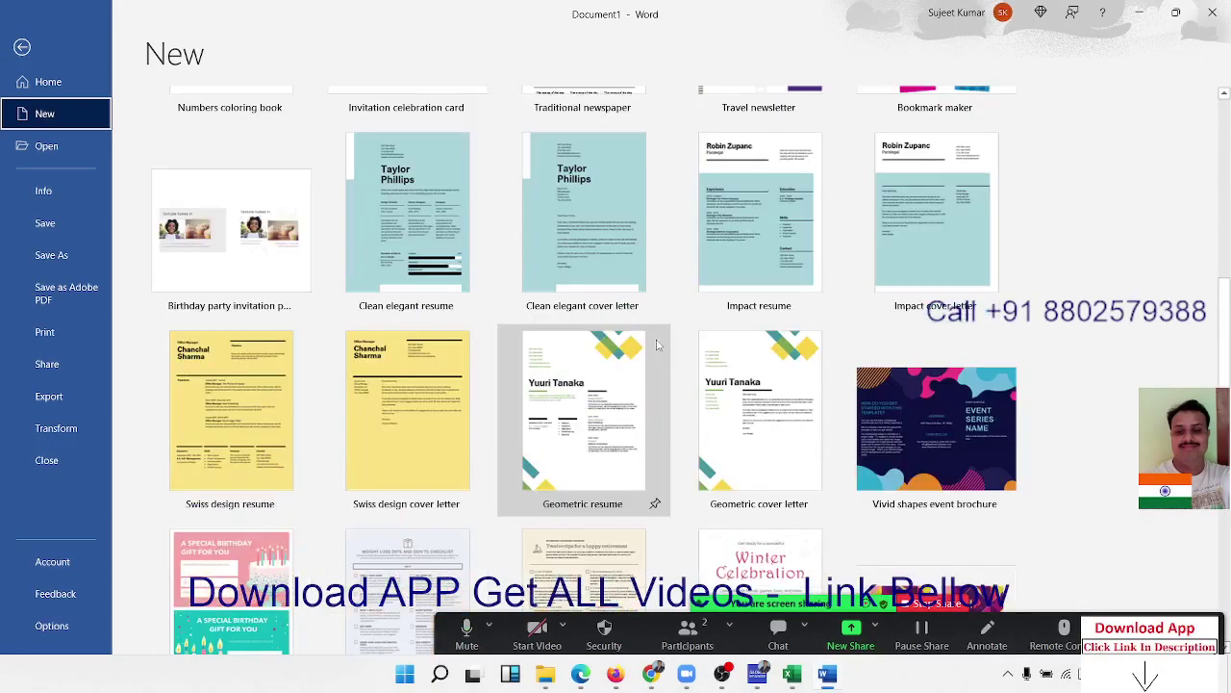
{"action": "scroll", "coordinate": [657, 344], "scroll_direction": "up", "scroll_amount": 5}
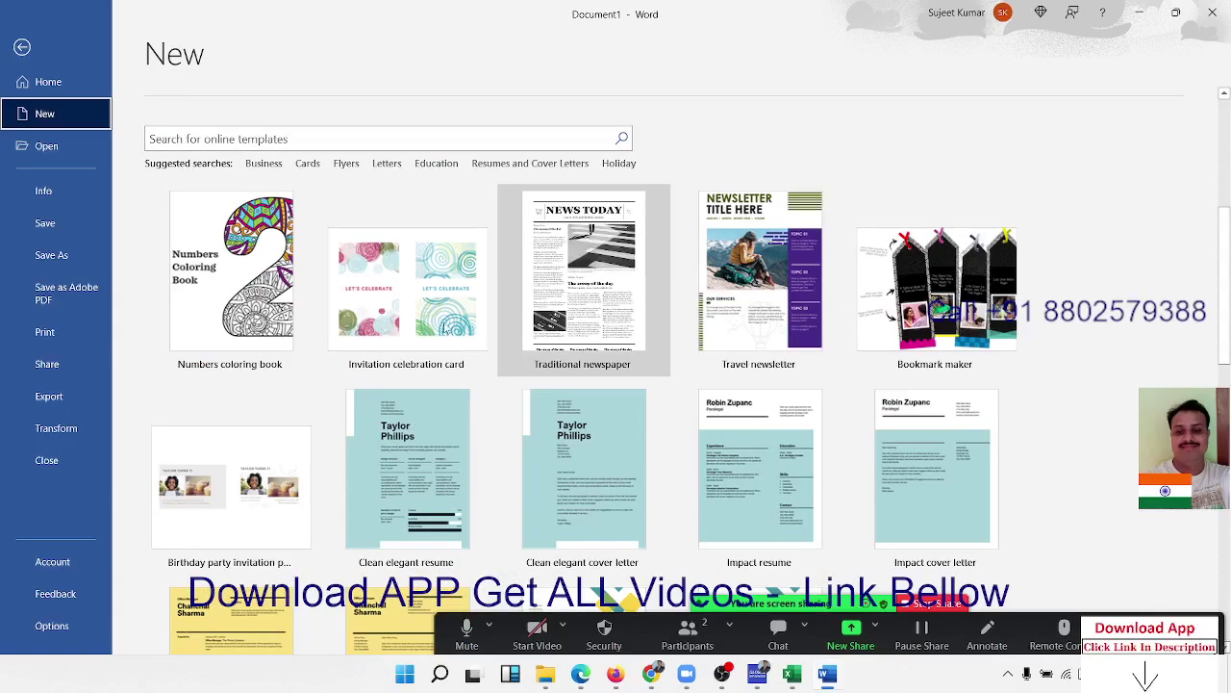
- Search 'certificate' templates, preview World's Best award, then create from Diploma certificate
{"action": "left_click", "coordinate": [337, 137]}
{"action": "type", "text": "cert"}
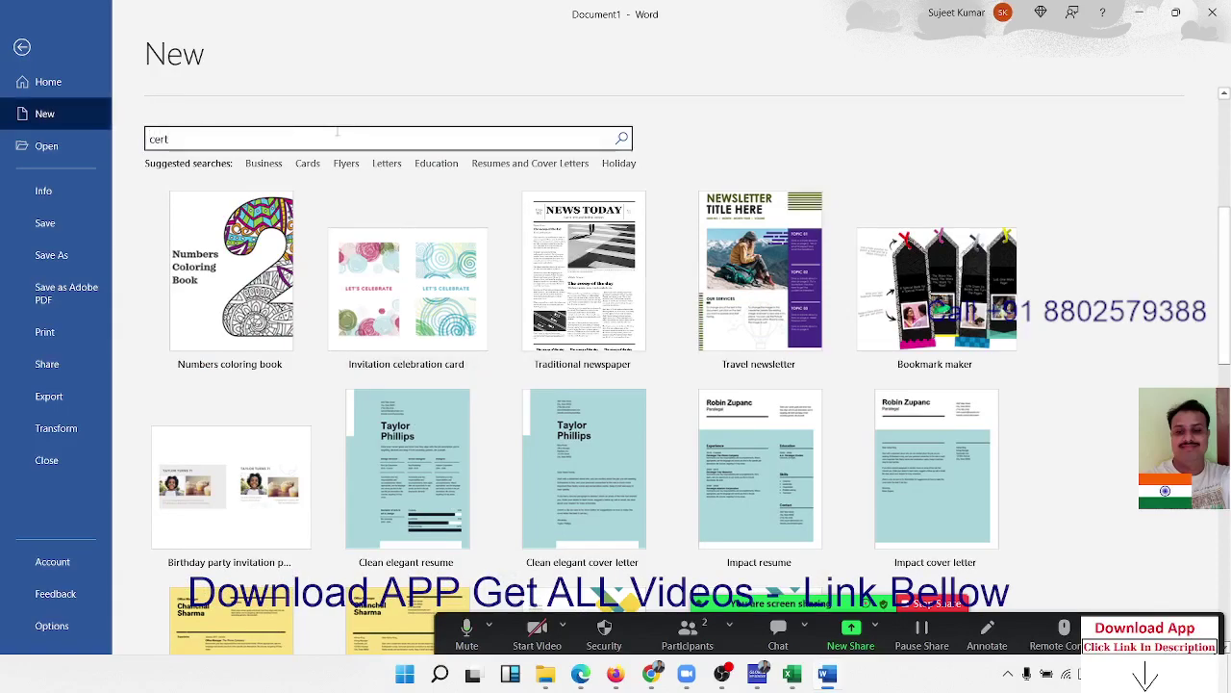
{"action": "type", "text": "ificate"}
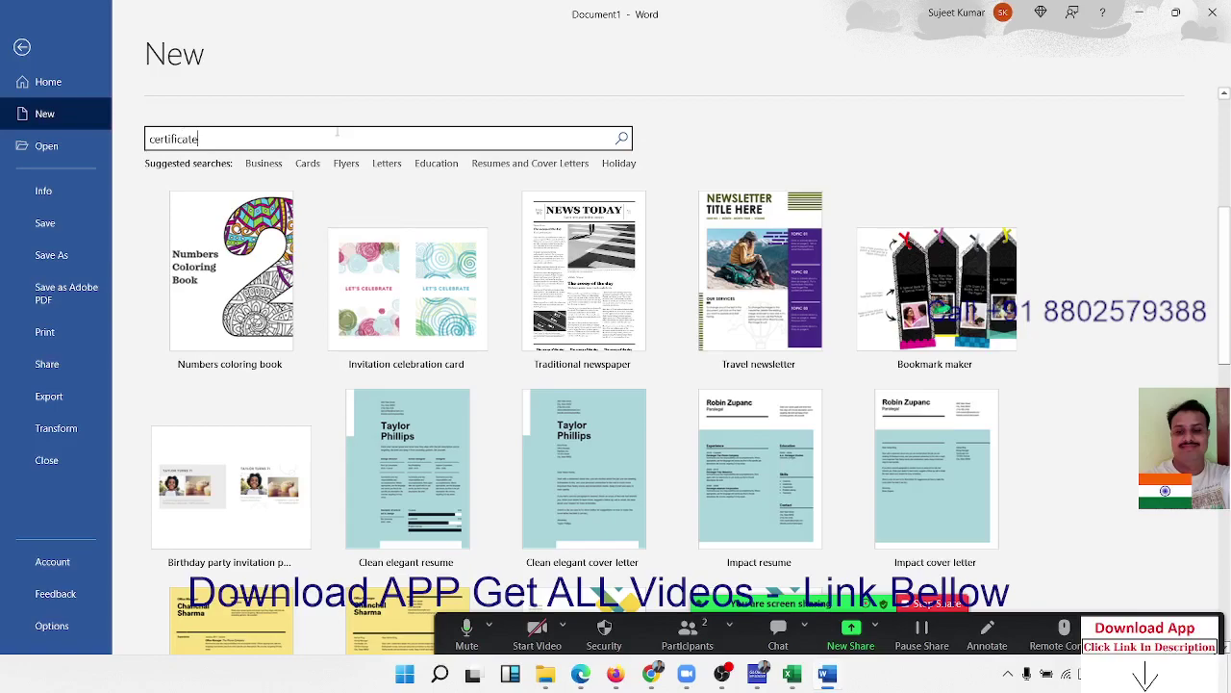
{"action": "key", "text": "Return"}
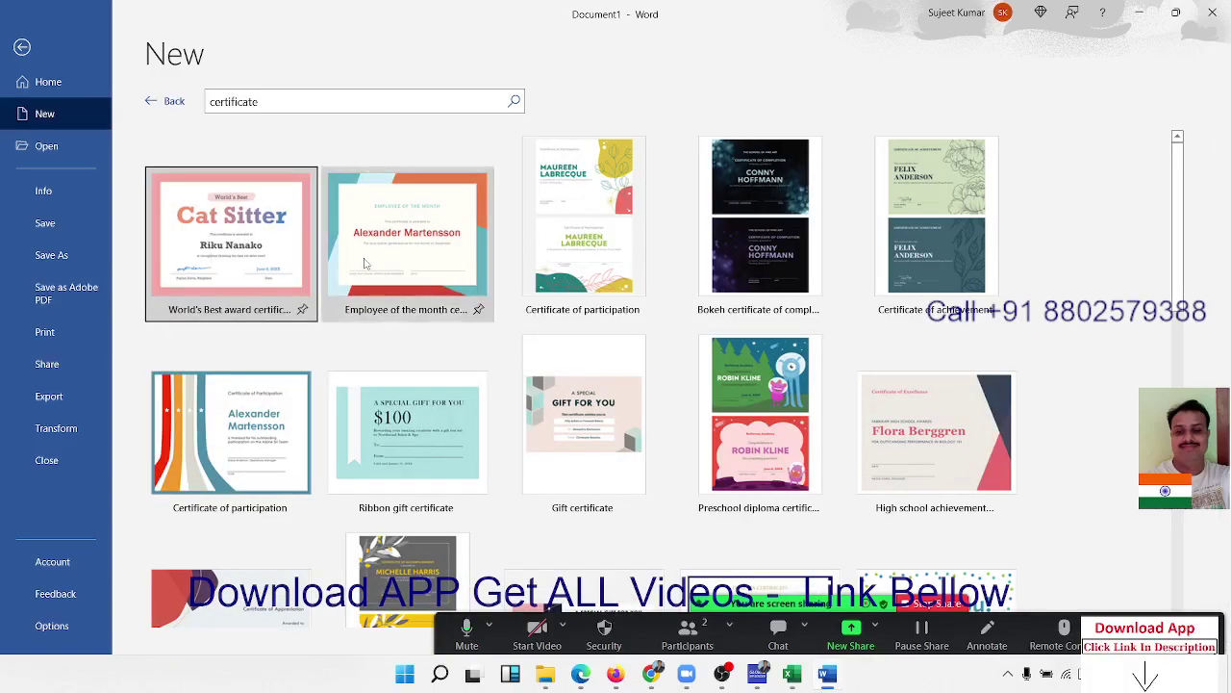
{"action": "left_click", "coordinate": [306, 260]}
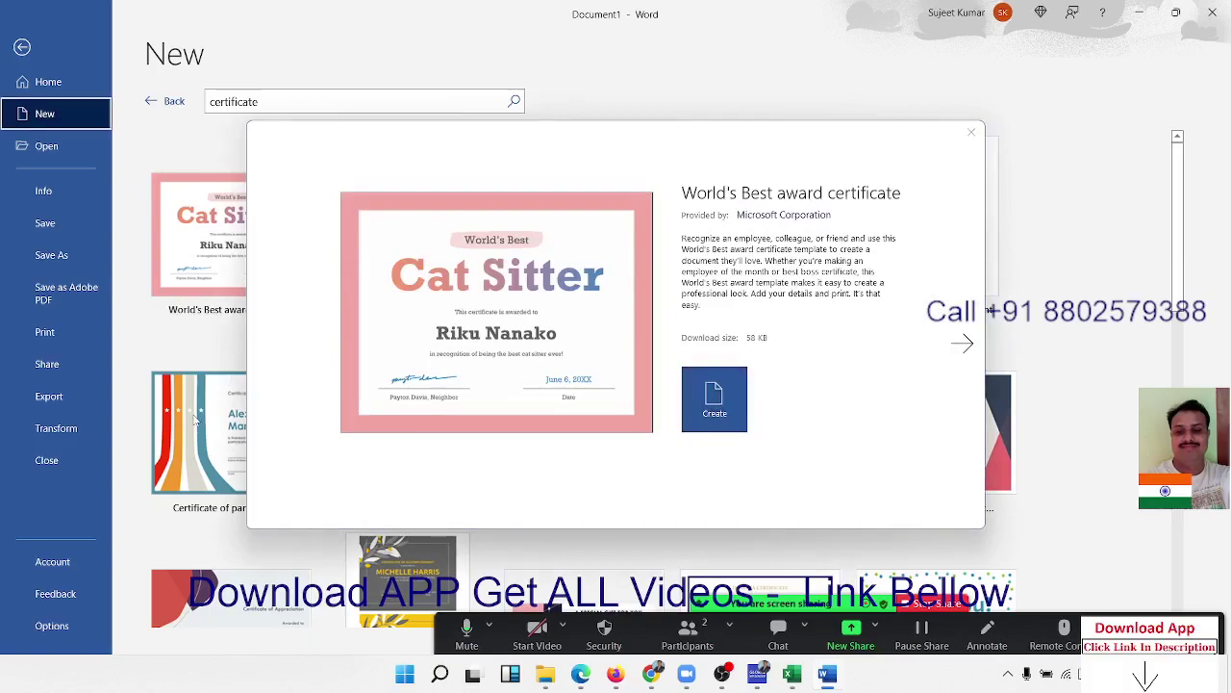
{"action": "left_click", "coordinate": [970, 132]}
{"action": "scroll", "coordinate": [927, 348], "scroll_direction": "down", "scroll_amount": 2}
{"action": "scroll", "coordinate": [905, 332], "scroll_direction": "down", "scroll_amount": 2}
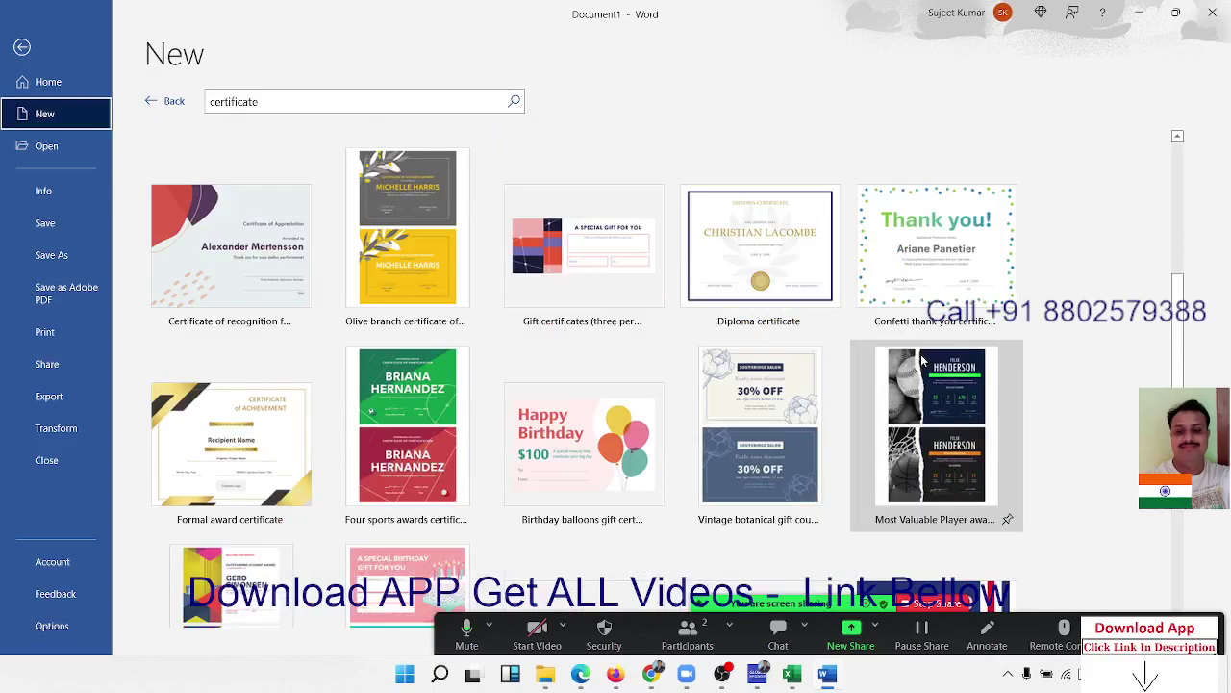
{"action": "mouse_move", "coordinate": [760, 252]}
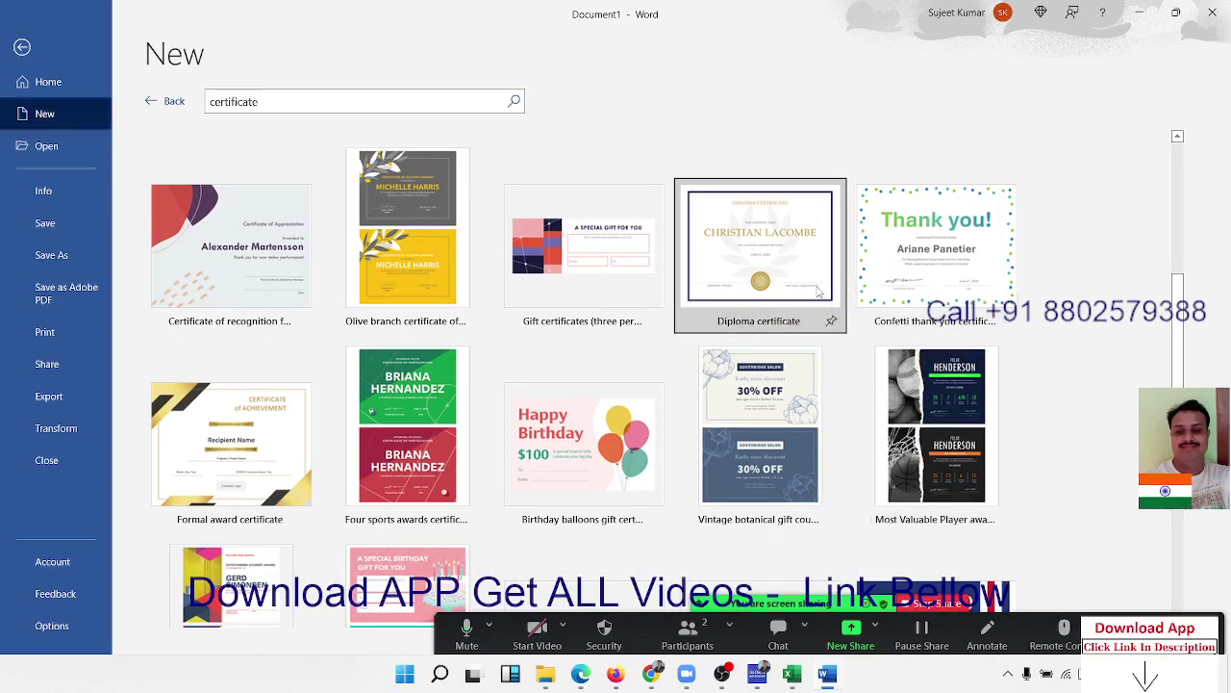
{"action": "left_click", "coordinate": [819, 291]}
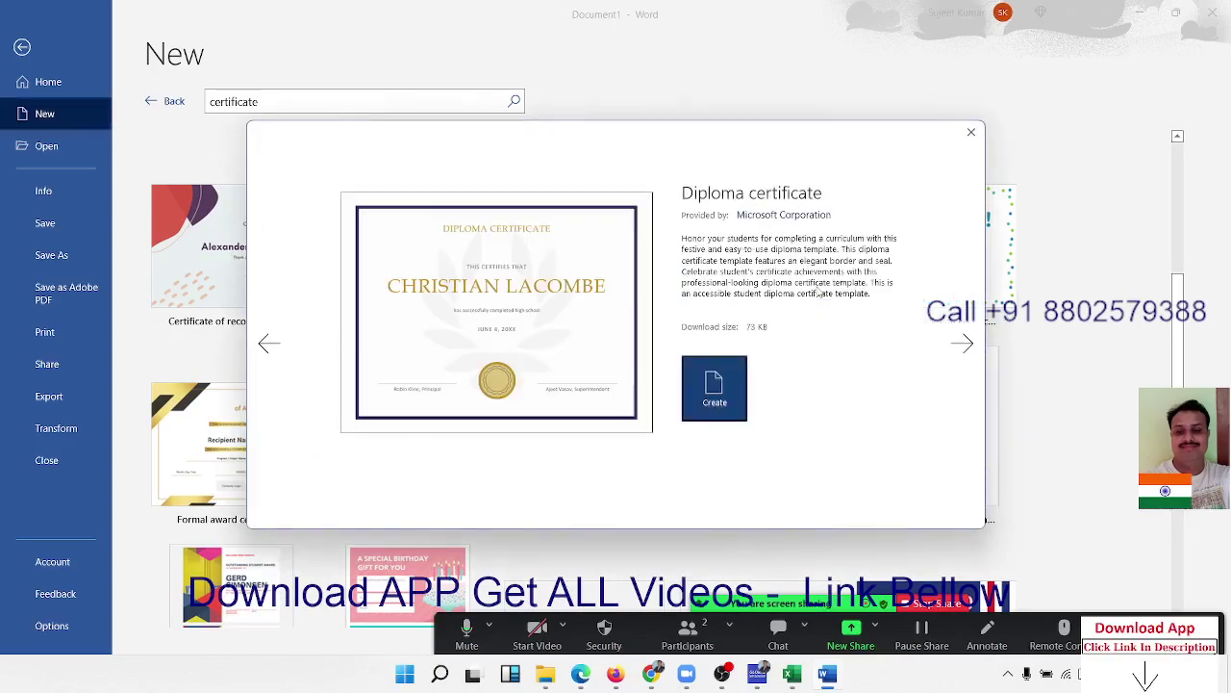
{"action": "left_click", "coordinate": [735, 390]}
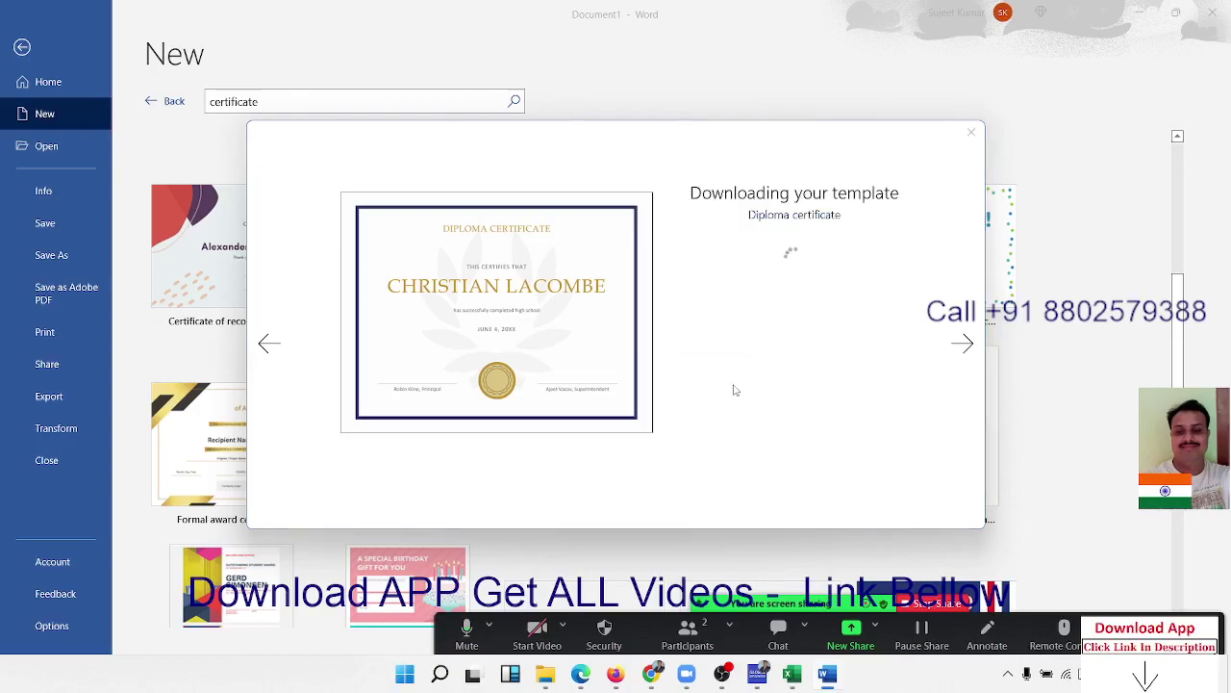
- Scroll through the new diploma certificate, selecting and then deselecting its gold seal image
{"action": "scroll", "coordinate": [728, 371], "scroll_direction": "down", "scroll_amount": 5}
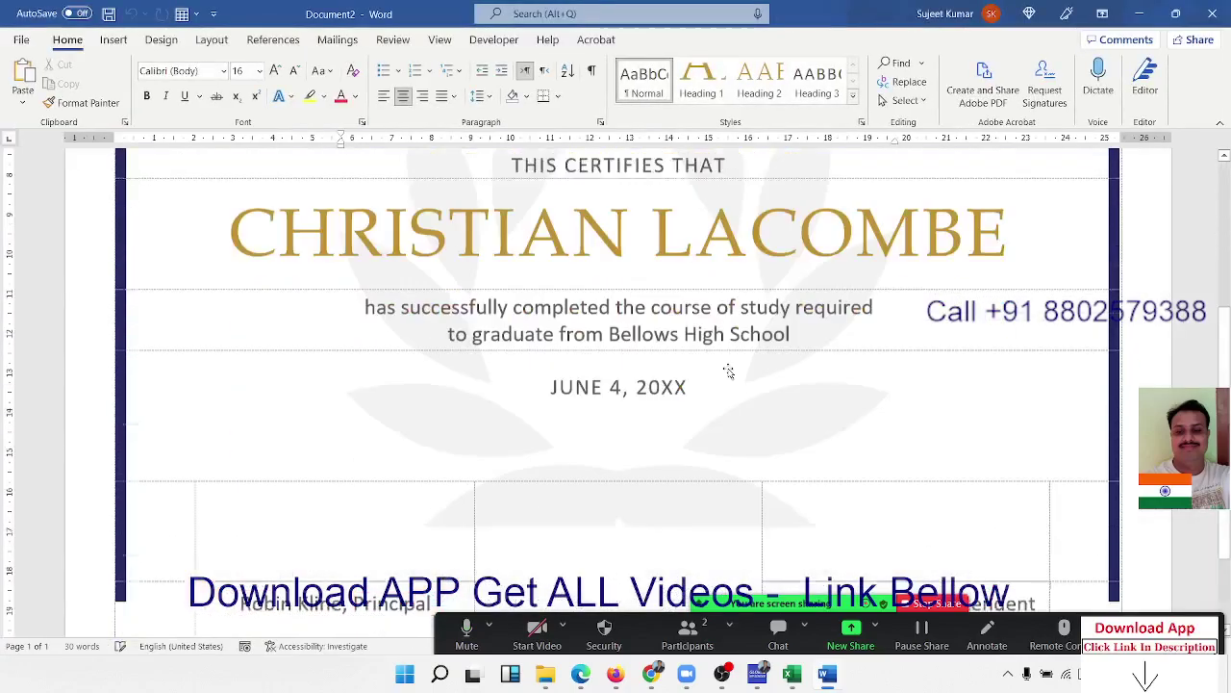
{"action": "scroll", "coordinate": [729, 370], "scroll_direction": "down", "scroll_amount": 3}
{"action": "left_click", "coordinate": [578, 438]}
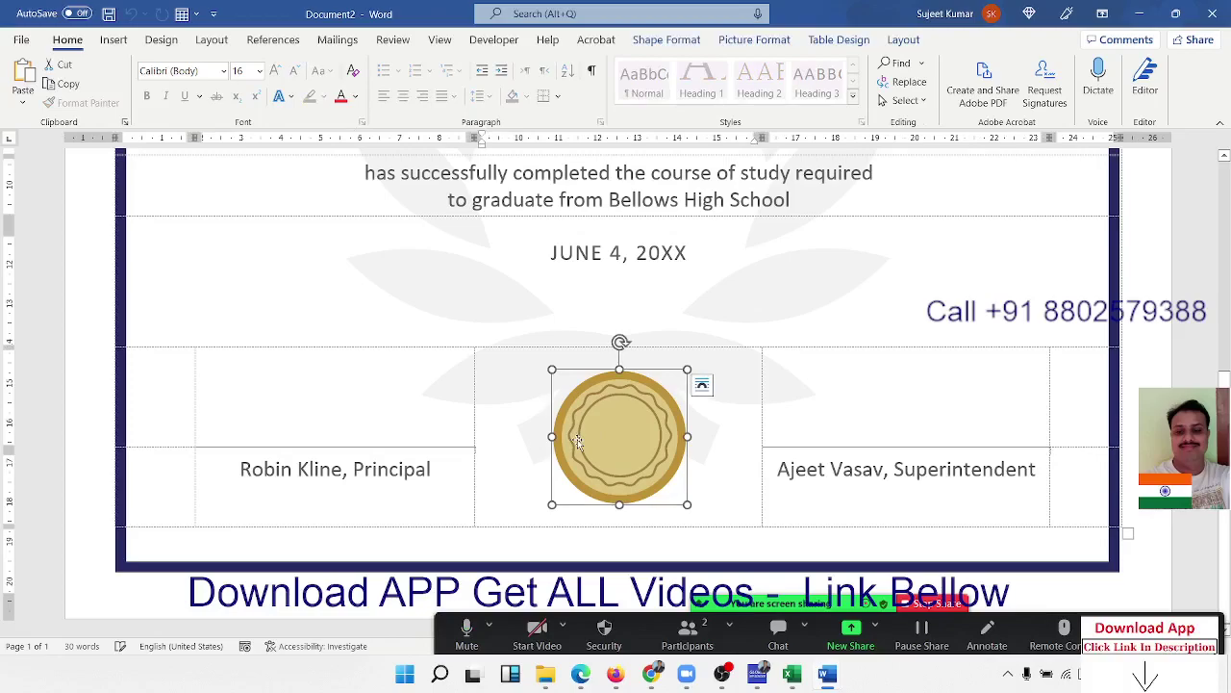
{"action": "left_click", "coordinate": [501, 378]}
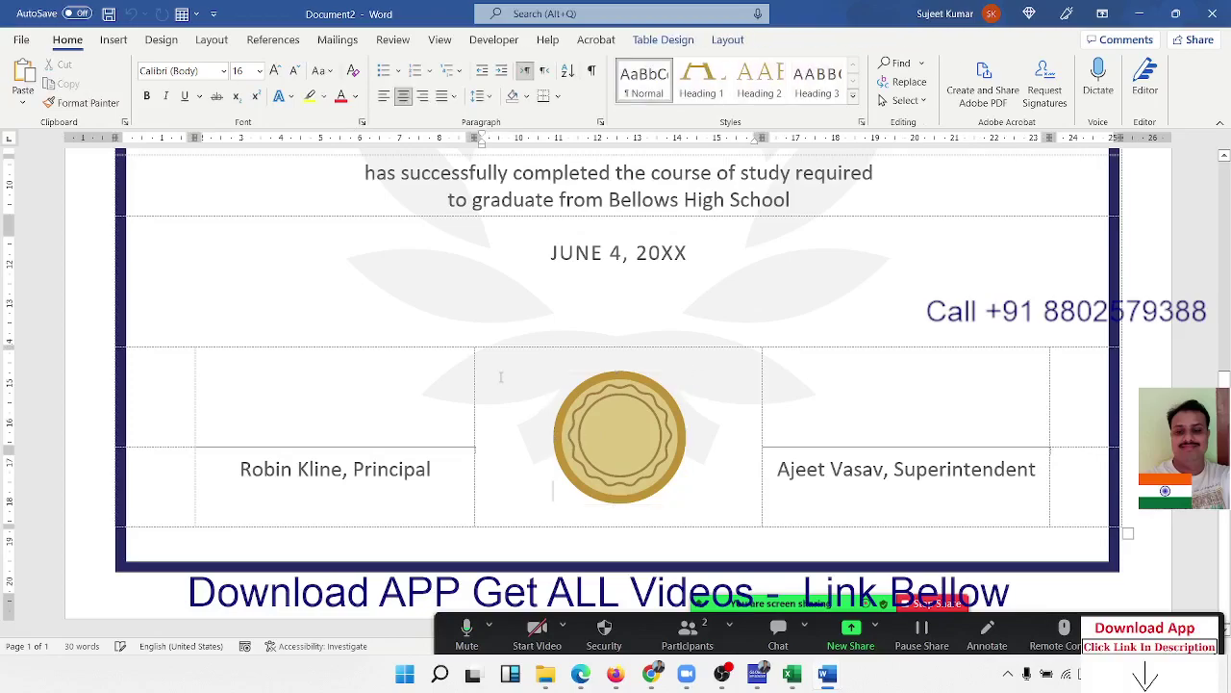
{"action": "scroll", "coordinate": [502, 378], "scroll_direction": "up", "scroll_amount": 8}
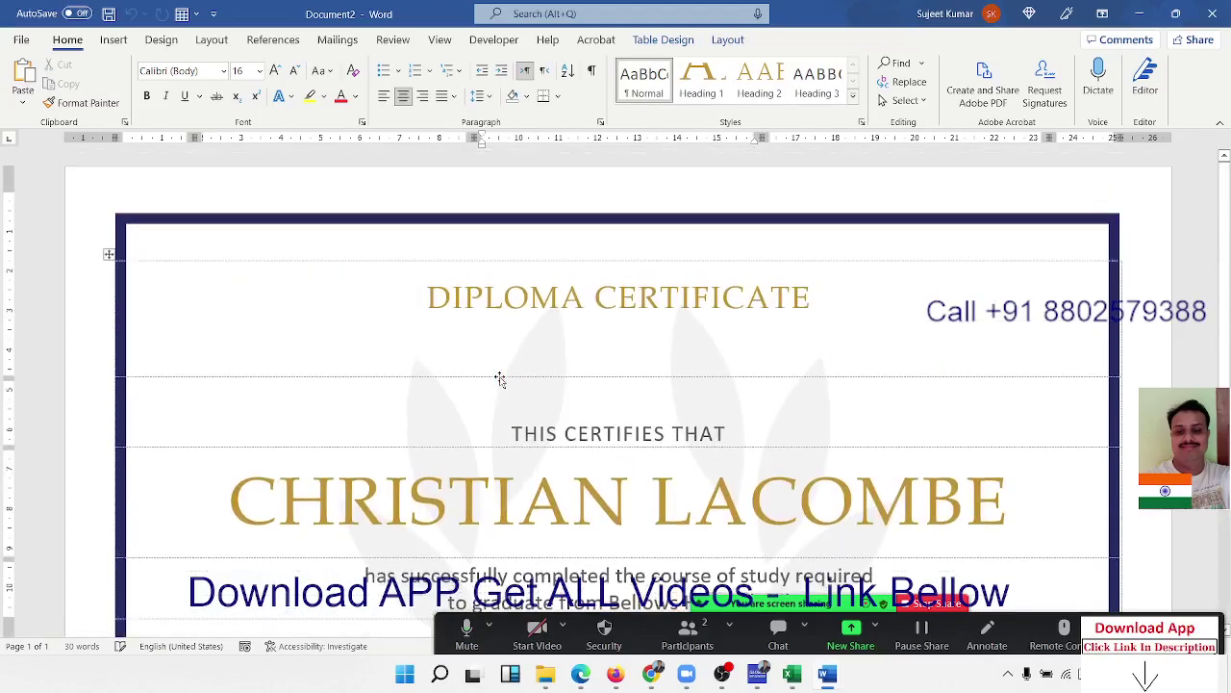
{"action": "scroll", "coordinate": [500, 378], "scroll_direction": "down", "scroll_amount": 8}
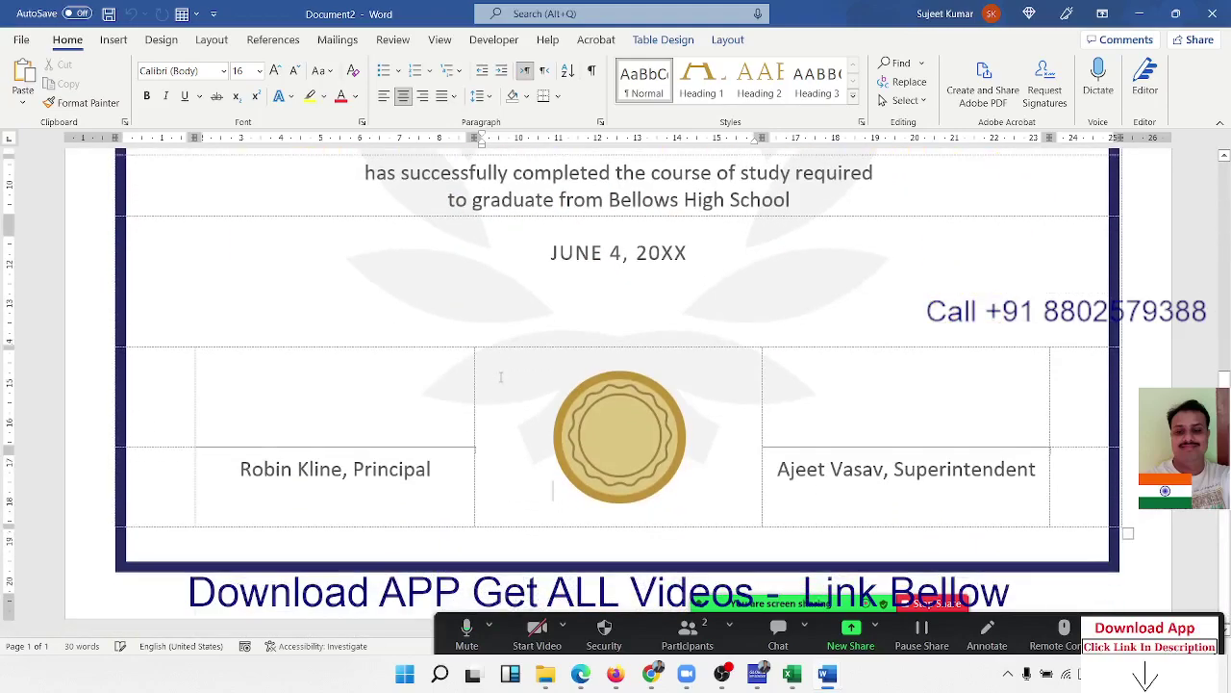
- Create Document3 from the Blue curve business cards template in File > New and scroll through it
{"action": "left_click", "coordinate": [27, 41]}
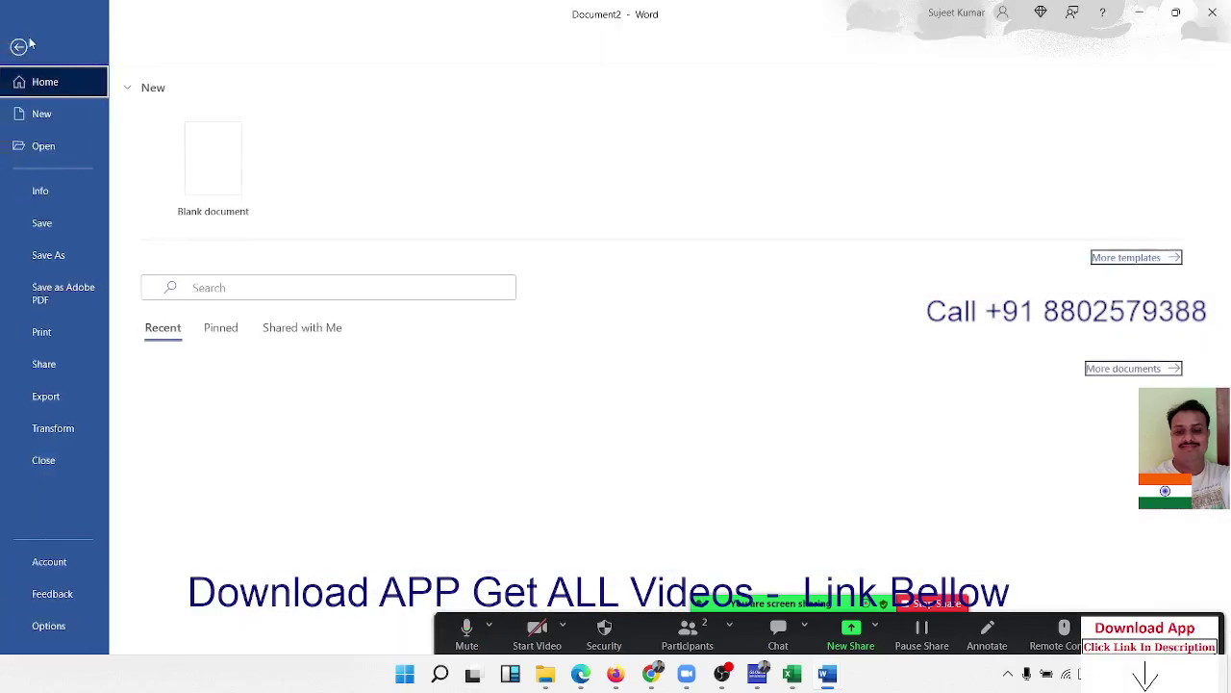
{"action": "left_click", "coordinate": [63, 120]}
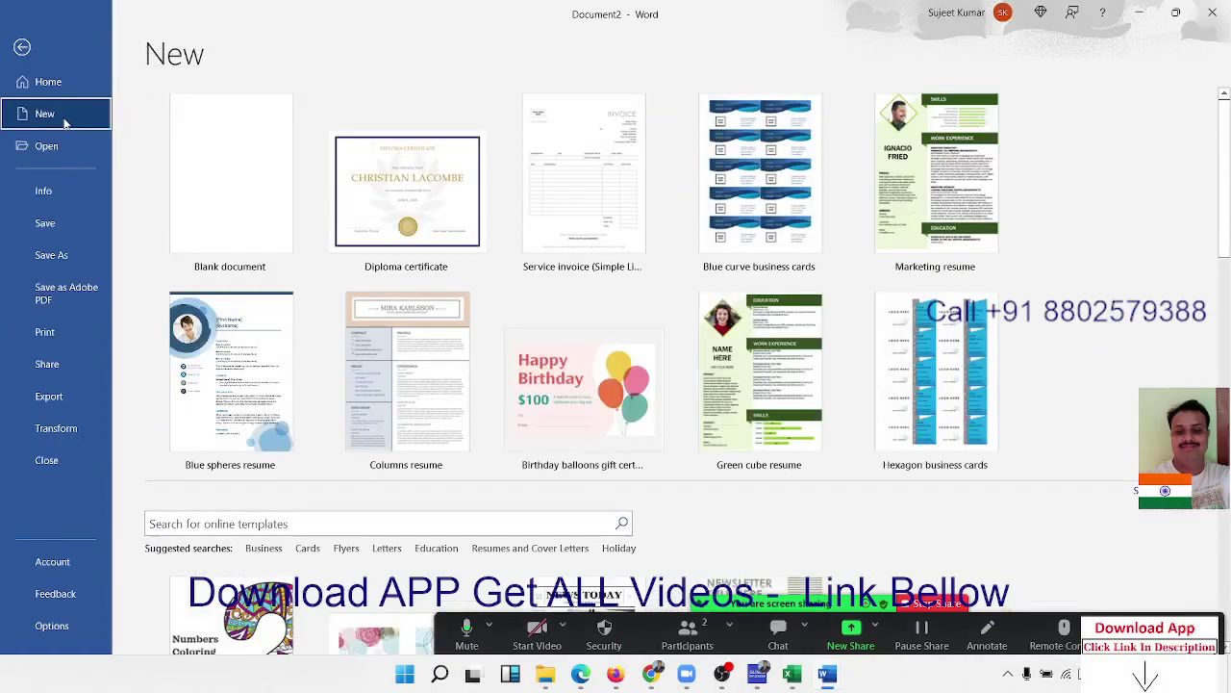
{"action": "mouse_move", "coordinate": [760, 183]}
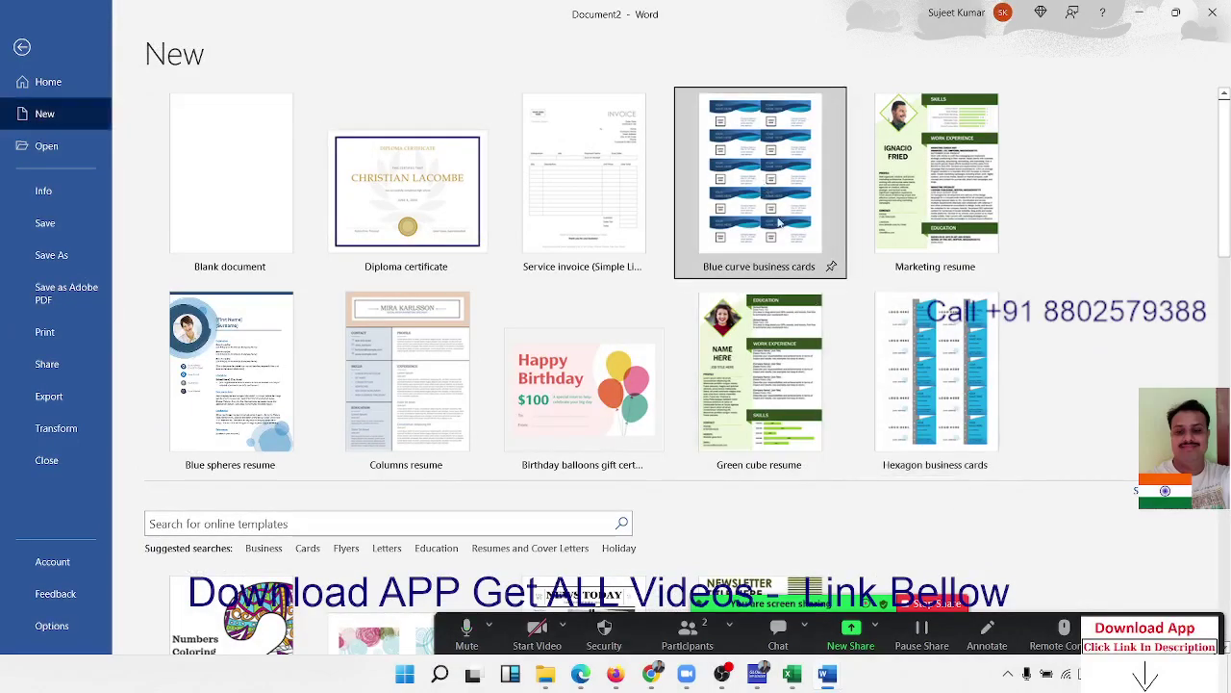
{"action": "left_click", "coordinate": [767, 186]}
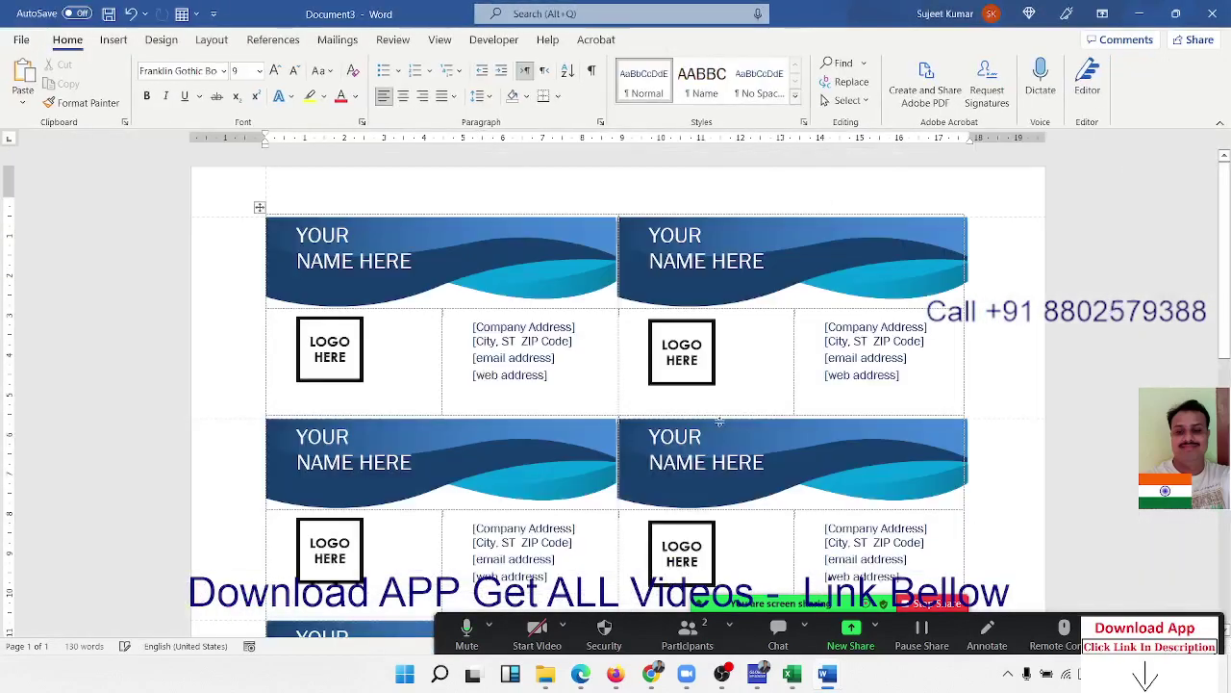
{"action": "scroll", "coordinate": [718, 422], "scroll_direction": "down", "scroll_amount": 4}
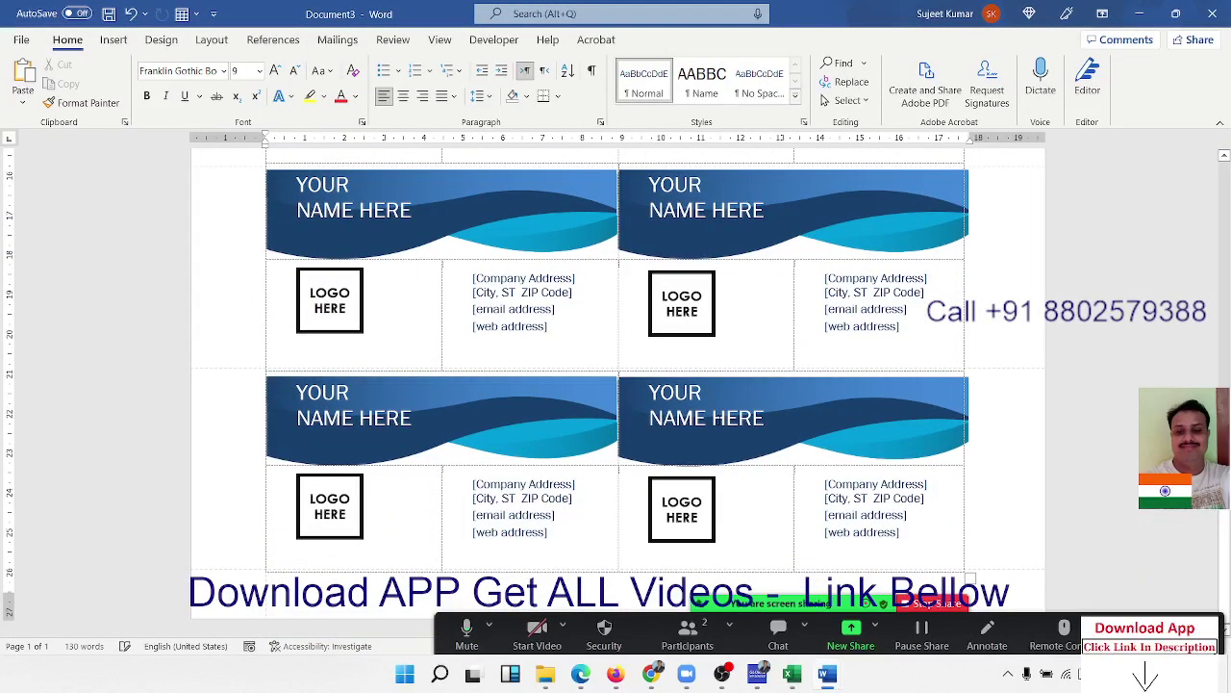
{"action": "scroll", "coordinate": [616, 385], "scroll_direction": "up", "scroll_amount": 5}
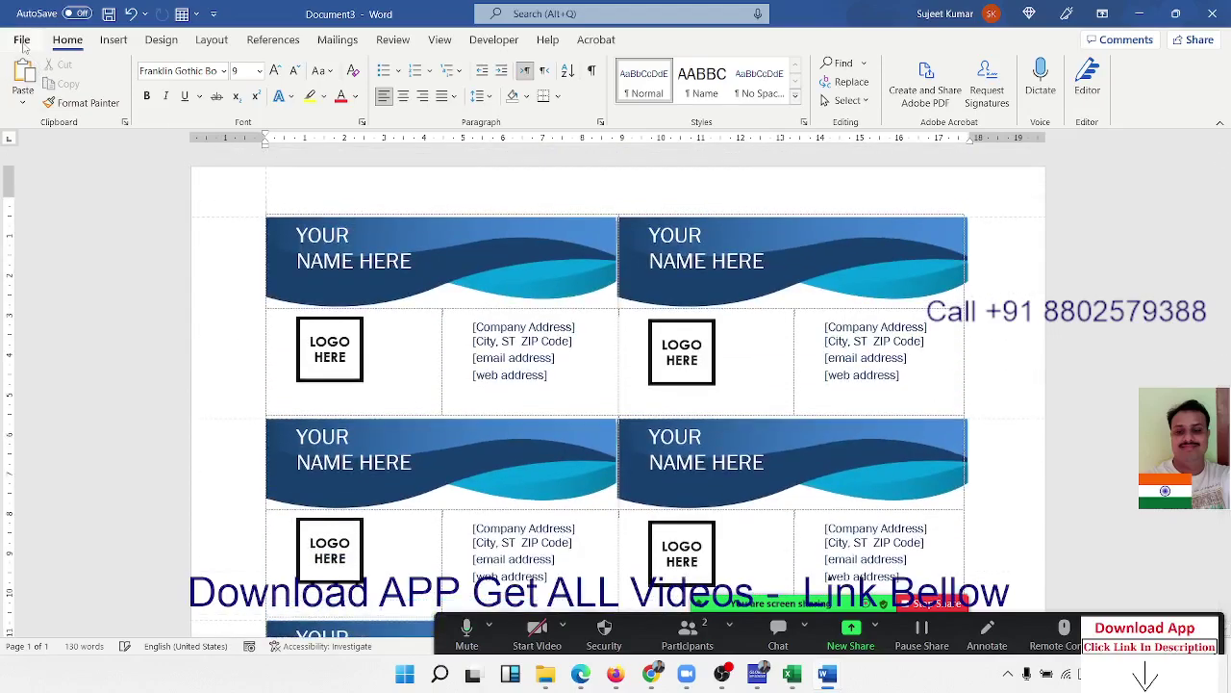
{"action": "left_click", "coordinate": [21, 39]}
- Browse the Open page's recent documents, then scroll through the New template gallery
{"action": "left_click", "coordinate": [53, 145]}
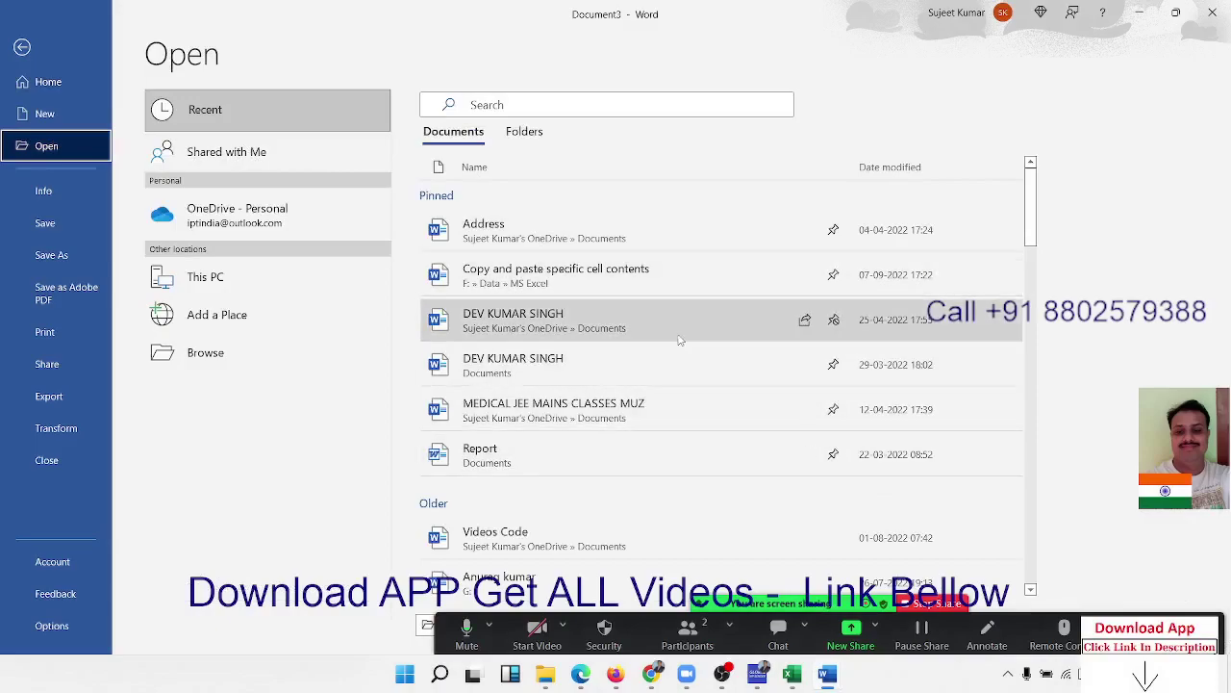
{"action": "scroll", "coordinate": [616, 366], "scroll_direction": "down", "scroll_amount": 5}
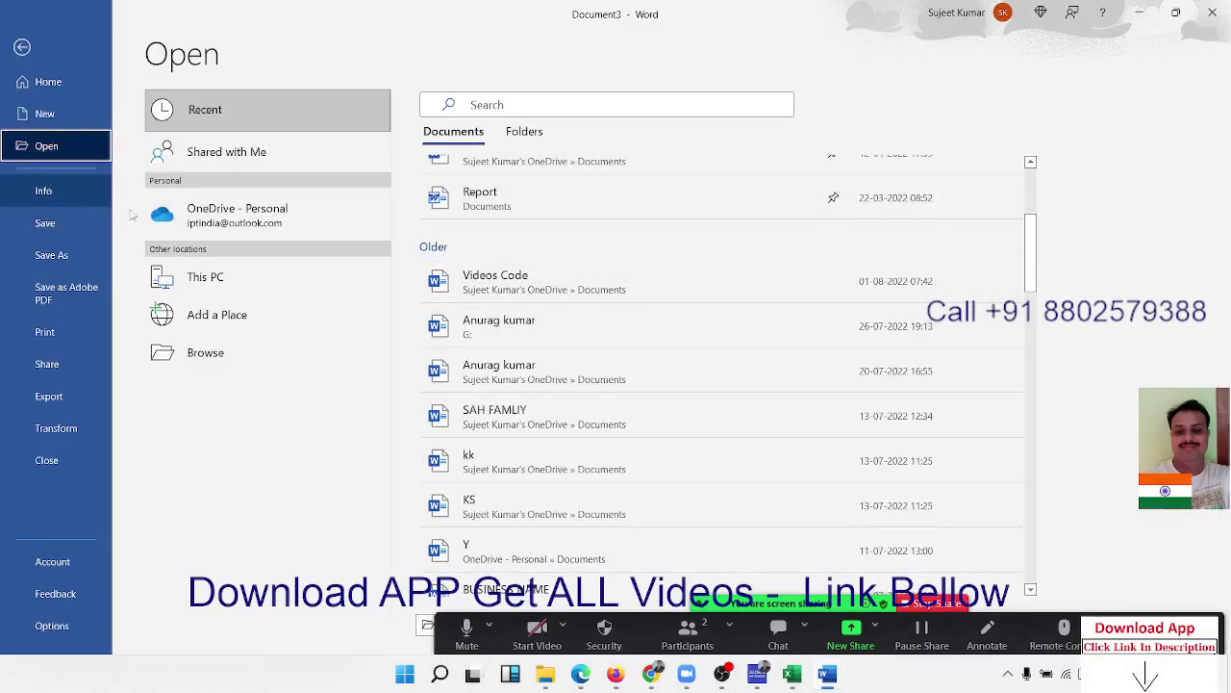
{"action": "scroll", "coordinate": [433, 366], "scroll_direction": "up", "scroll_amount": 5}
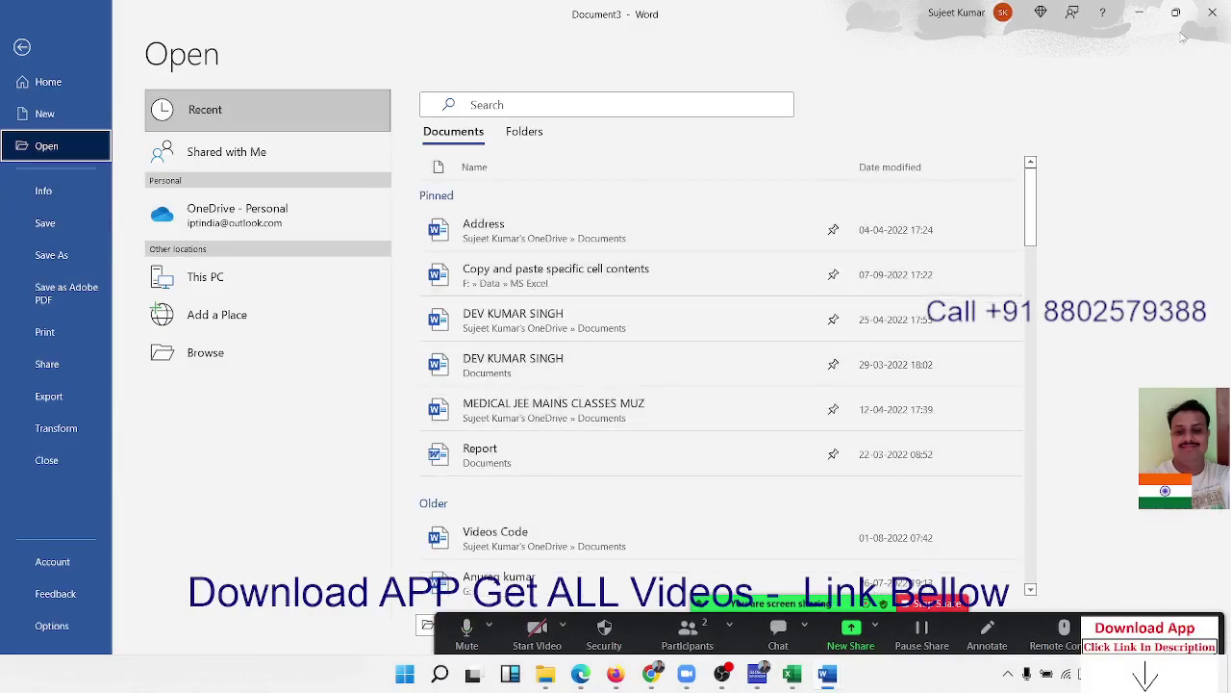
{"action": "left_click", "coordinate": [44, 113]}
{"action": "scroll", "coordinate": [969, 430], "scroll_direction": "down", "scroll_amount": 5}
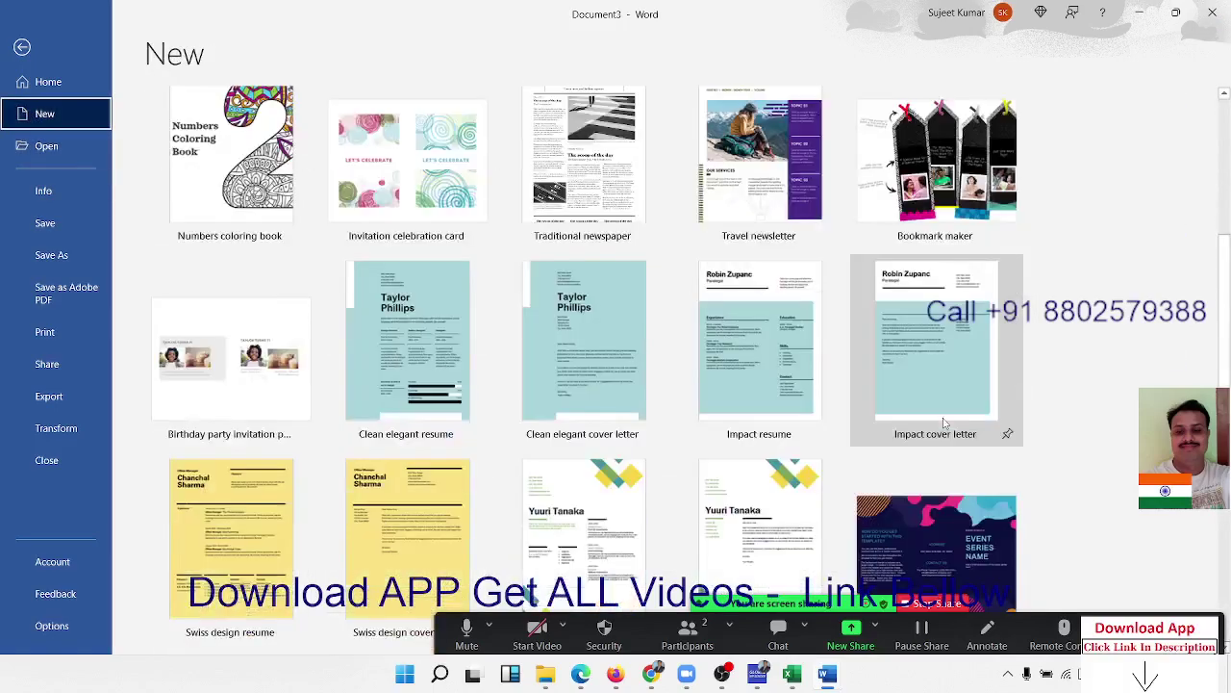
{"action": "scroll", "coordinate": [952, 423], "scroll_direction": "down", "scroll_amount": 5}
{"action": "scroll", "coordinate": [938, 416], "scroll_direction": "down", "scroll_amount": 5}
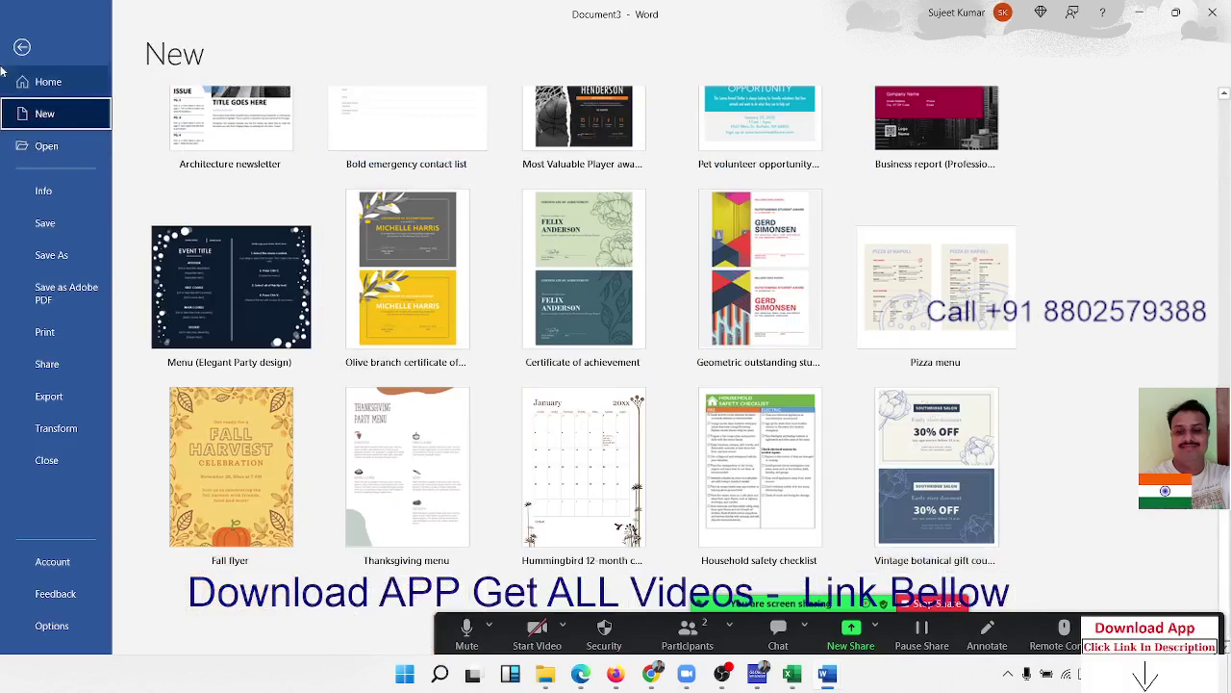
- Return to the Open page and scroll through the older recent documents list
{"action": "left_click", "coordinate": [63, 154]}
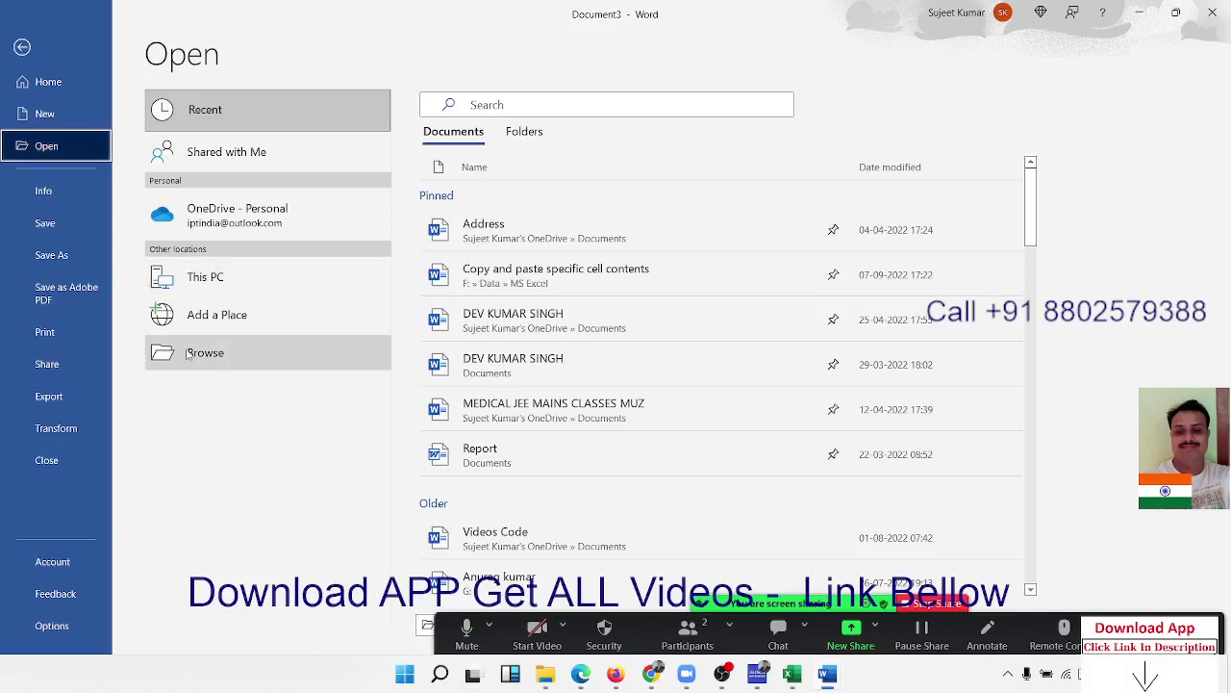
{"action": "scroll", "coordinate": [543, 265], "scroll_direction": "down", "scroll_amount": 5}
{"action": "scroll", "coordinate": [550, 253], "scroll_direction": "down", "scroll_amount": 5}
{"action": "scroll", "coordinate": [551, 281], "scroll_direction": "up", "scroll_amount": 10}
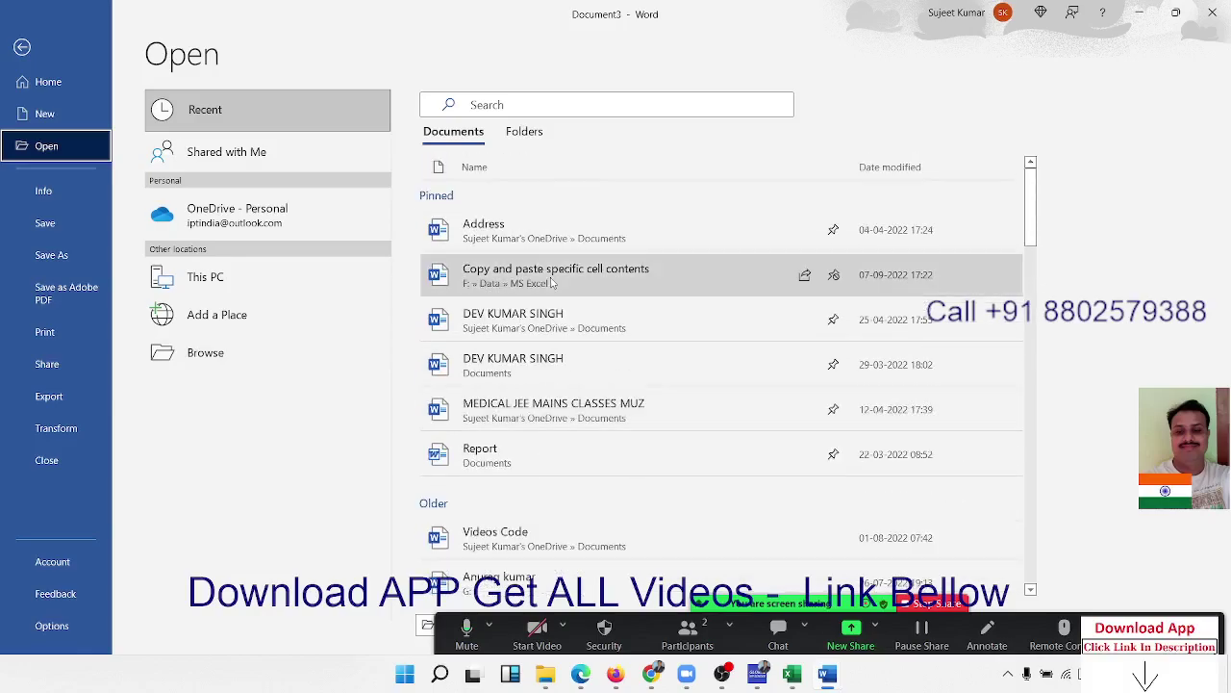
{"action": "scroll", "coordinate": [544, 258], "scroll_direction": "down", "scroll_amount": 5}
{"action": "scroll", "coordinate": [544, 256], "scroll_direction": "down", "scroll_amount": 5}
{"action": "scroll", "coordinate": [543, 255], "scroll_direction": "down", "scroll_amount": 5}
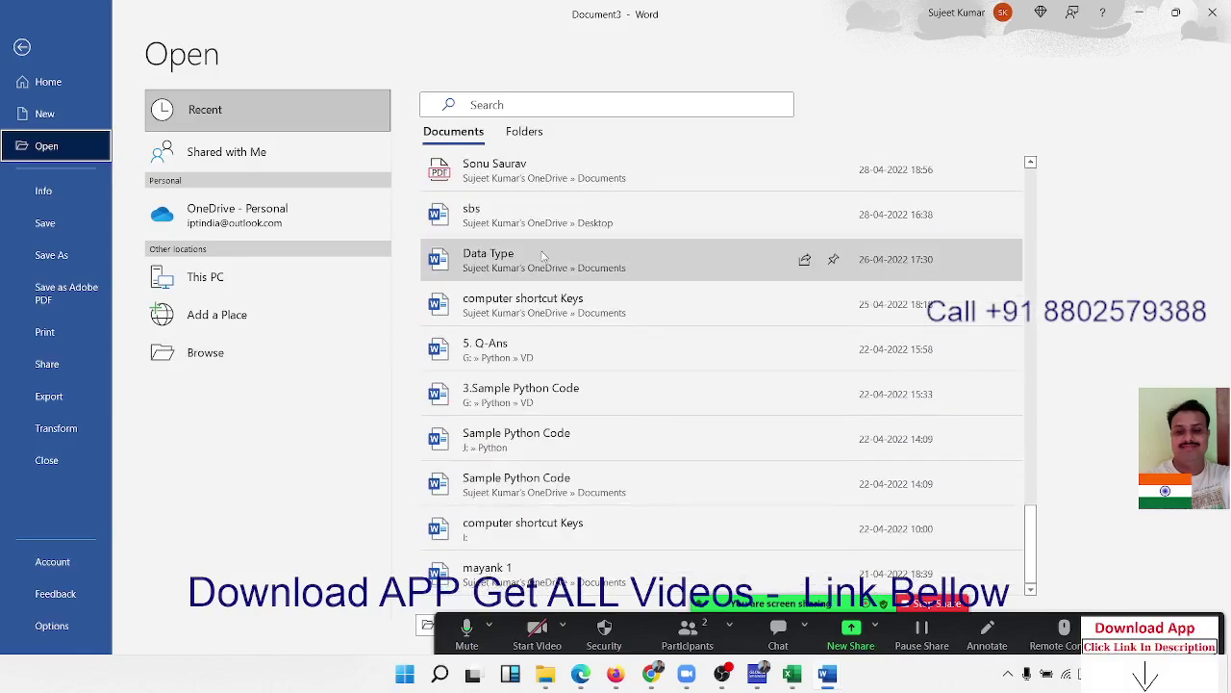
{"action": "scroll", "coordinate": [544, 255], "scroll_direction": "up", "scroll_amount": 10}
{"action": "scroll", "coordinate": [543, 255], "scroll_direction": "up", "scroll_amount": 5}
{"action": "left_click", "coordinate": [524, 131]}
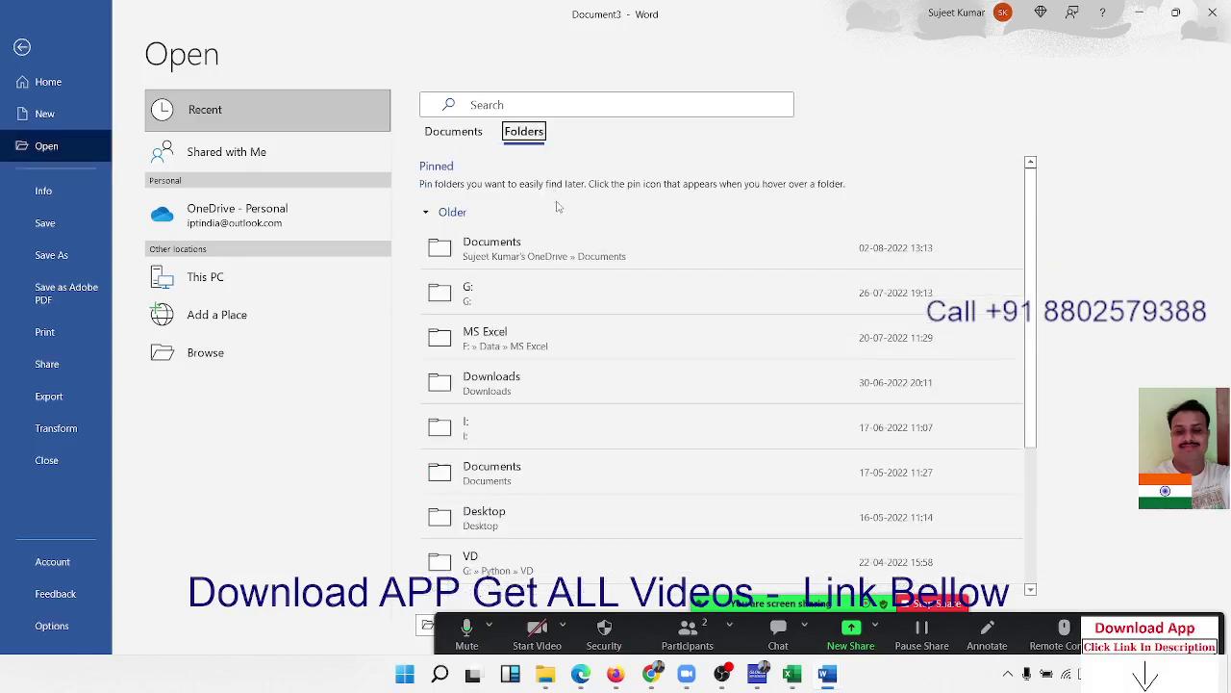
{"action": "scroll", "coordinate": [557, 251], "scroll_direction": "down", "scroll_amount": 3}
{"action": "scroll", "coordinate": [556, 265], "scroll_direction": "up", "scroll_amount": 3}
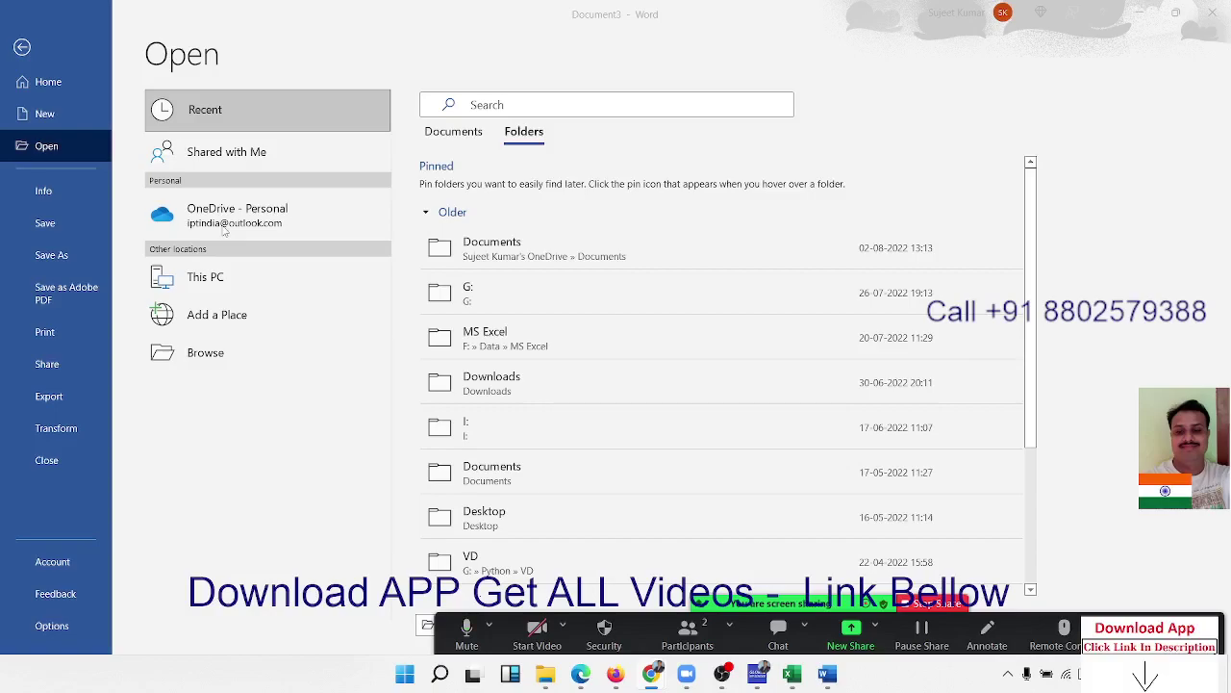
{"action": "scroll", "coordinate": [519, 341], "scroll_direction": "down", "scroll_amount": 2}
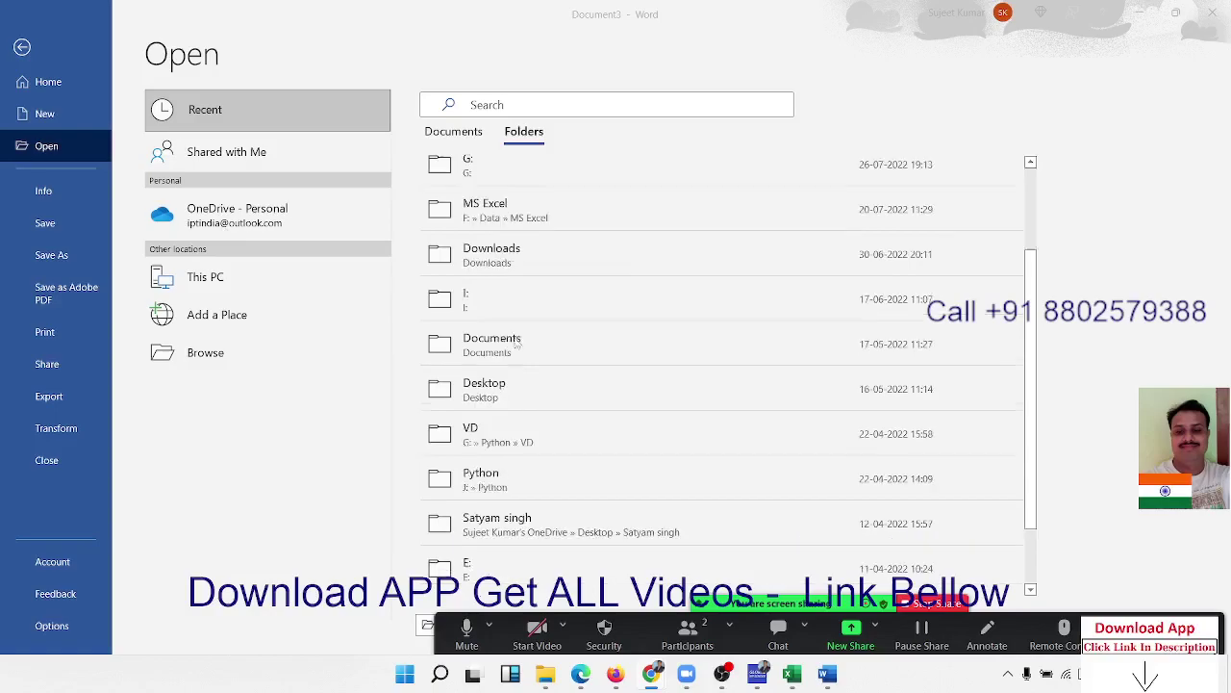
{"action": "scroll", "coordinate": [520, 346], "scroll_direction": "down", "scroll_amount": 2}
{"action": "scroll", "coordinate": [519, 348], "scroll_direction": "up", "scroll_amount": 5}
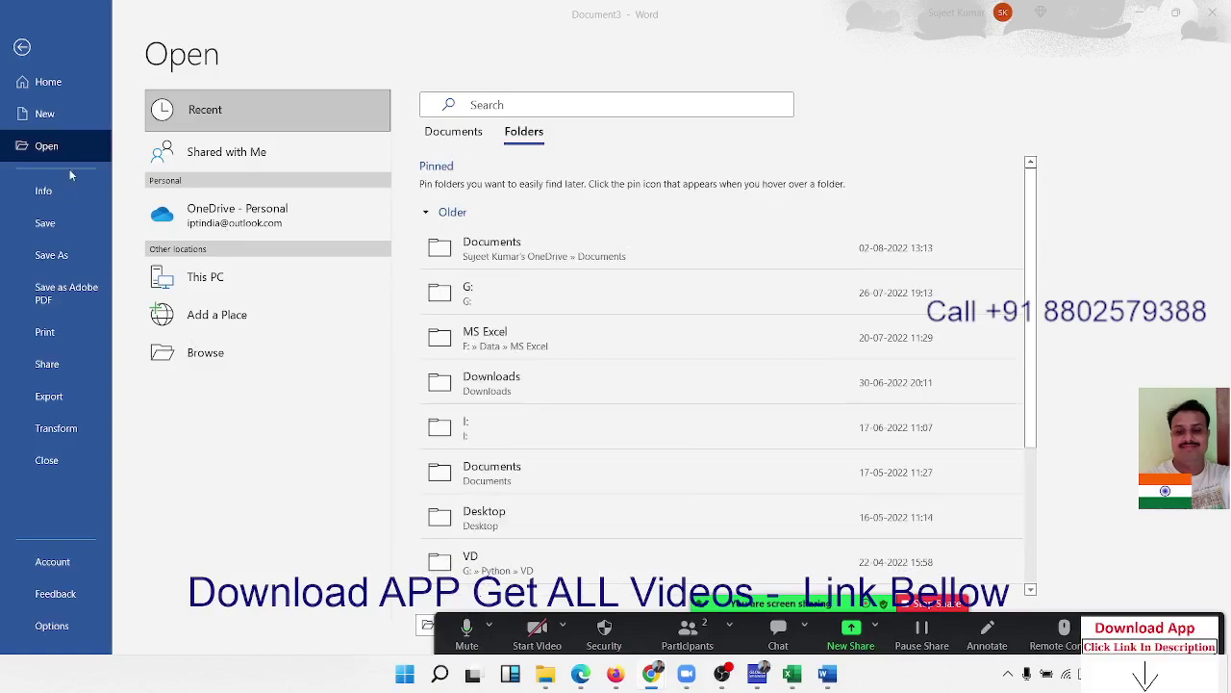
- Scroll the recent Documents list, then show Document3's Info page with its properties and status
{"action": "left_click", "coordinate": [448, 140]}
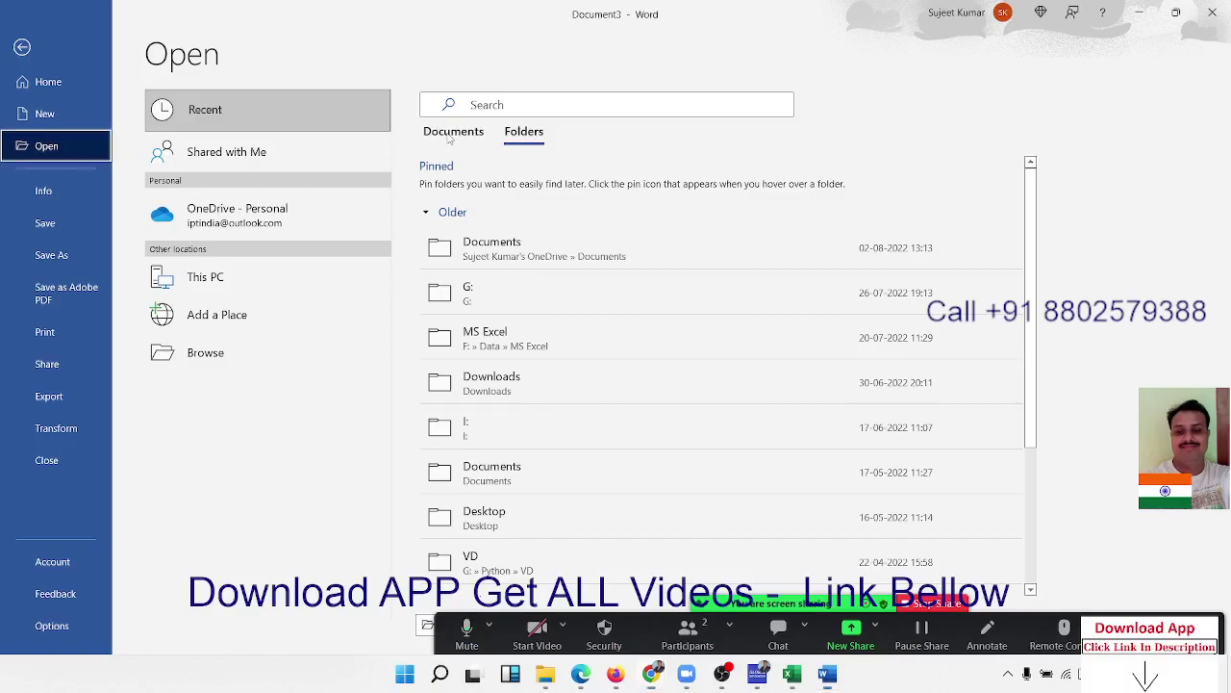
{"action": "left_click", "coordinate": [449, 137]}
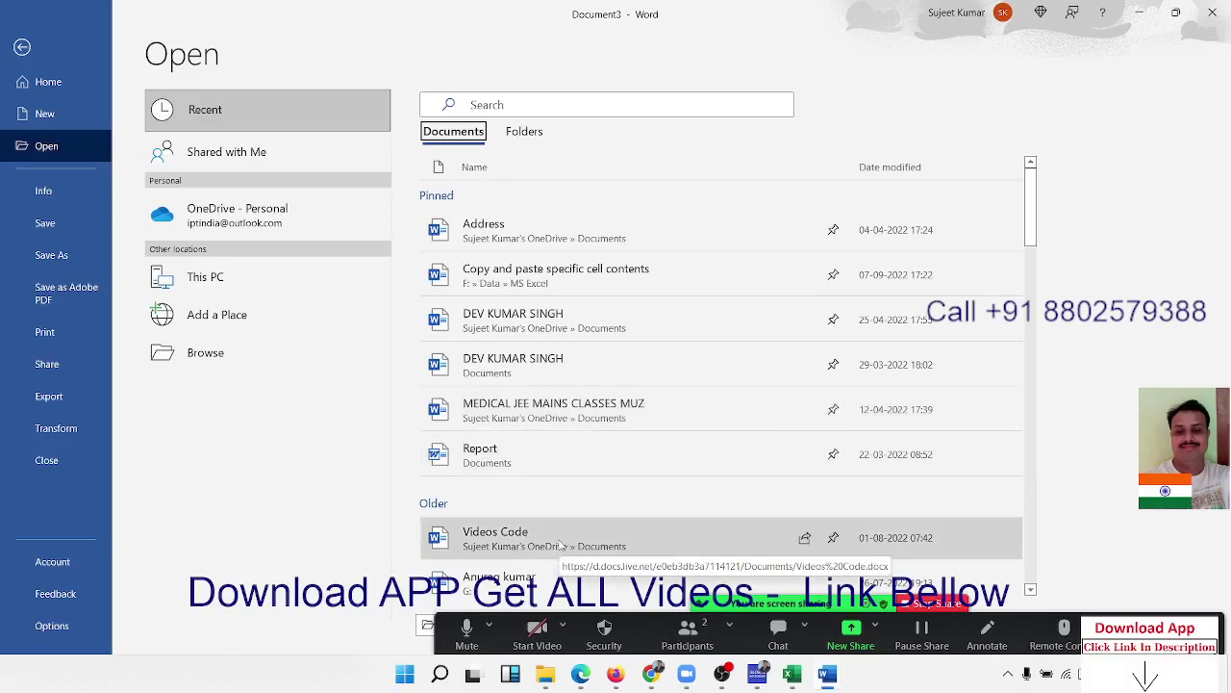
{"action": "scroll", "coordinate": [561, 545], "scroll_direction": "down", "scroll_amount": 3}
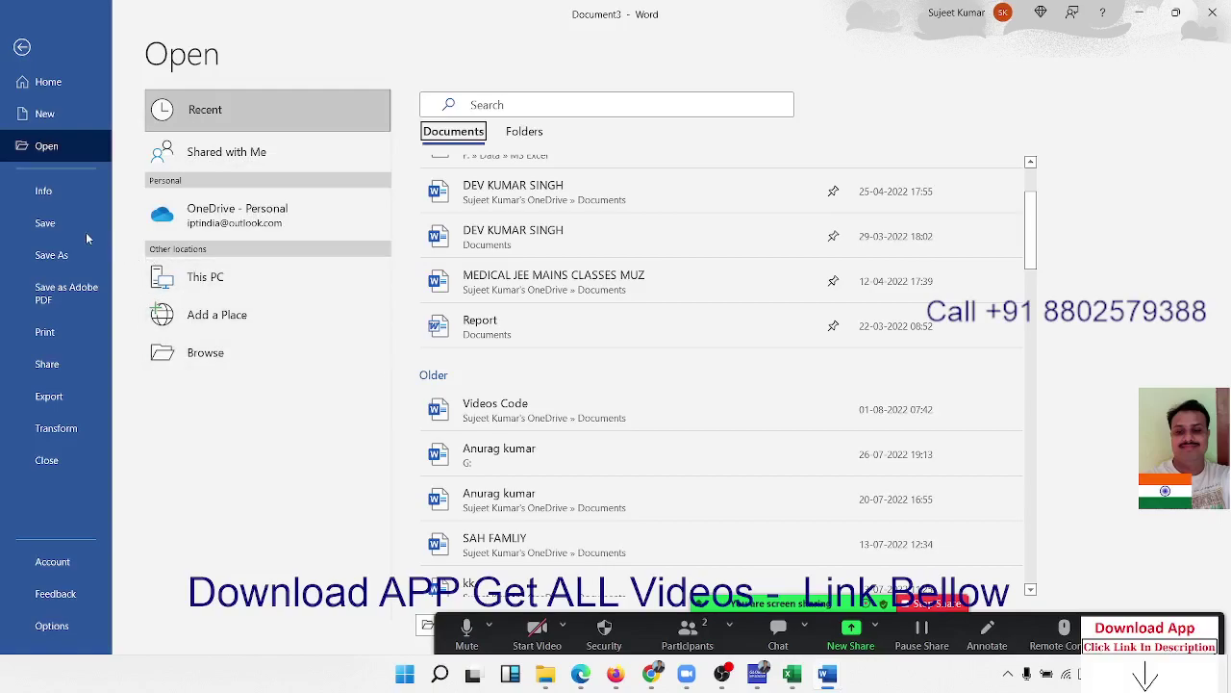
{"action": "left_click", "coordinate": [77, 202]}
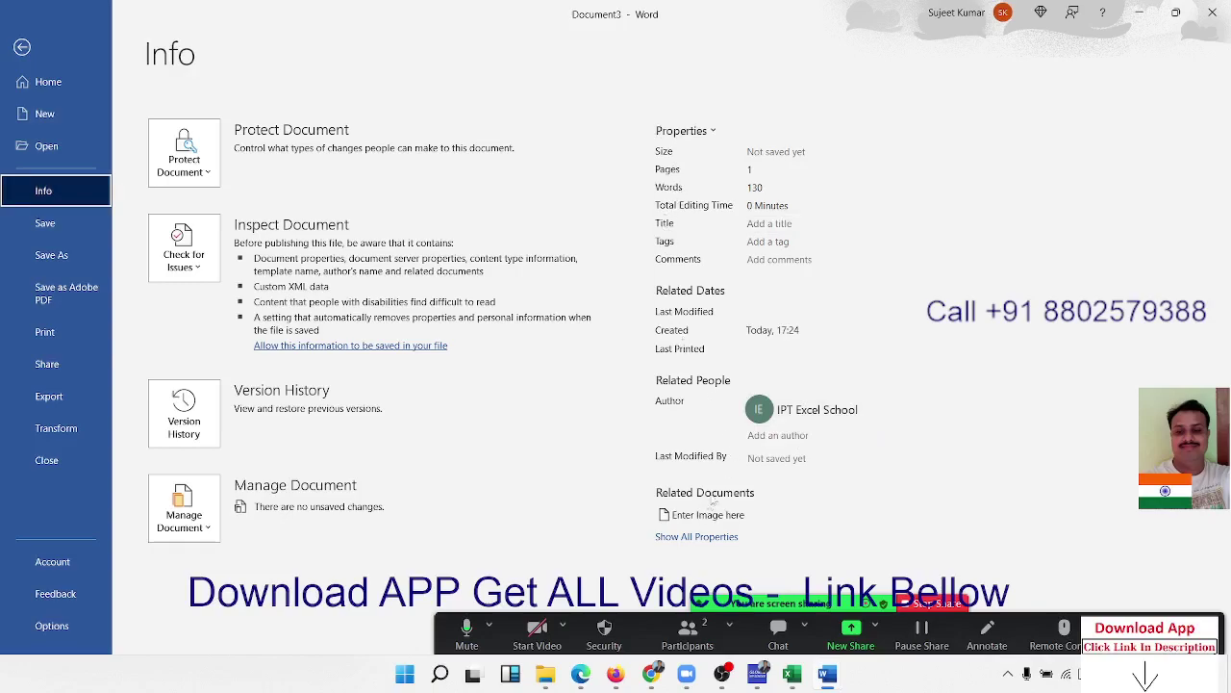
- Review the Save as type formats in the Browse dialog, then close it back to Save As
{"action": "left_click", "coordinate": [72, 246]}
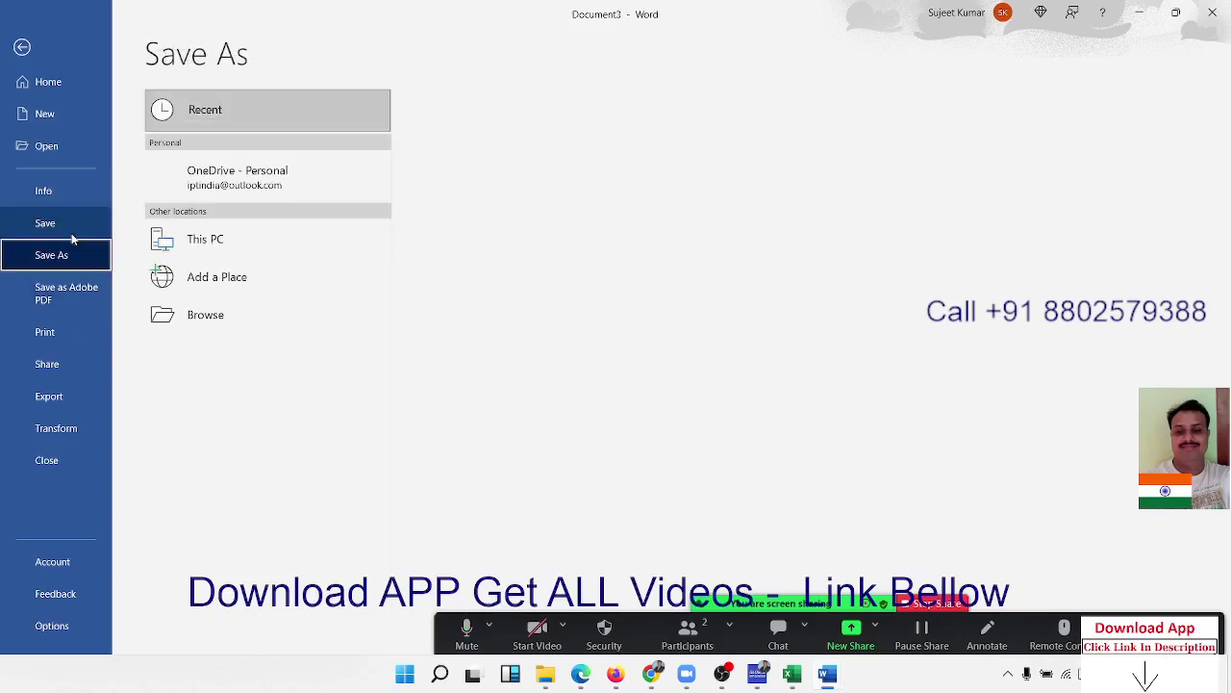
{"action": "left_click", "coordinate": [218, 327]}
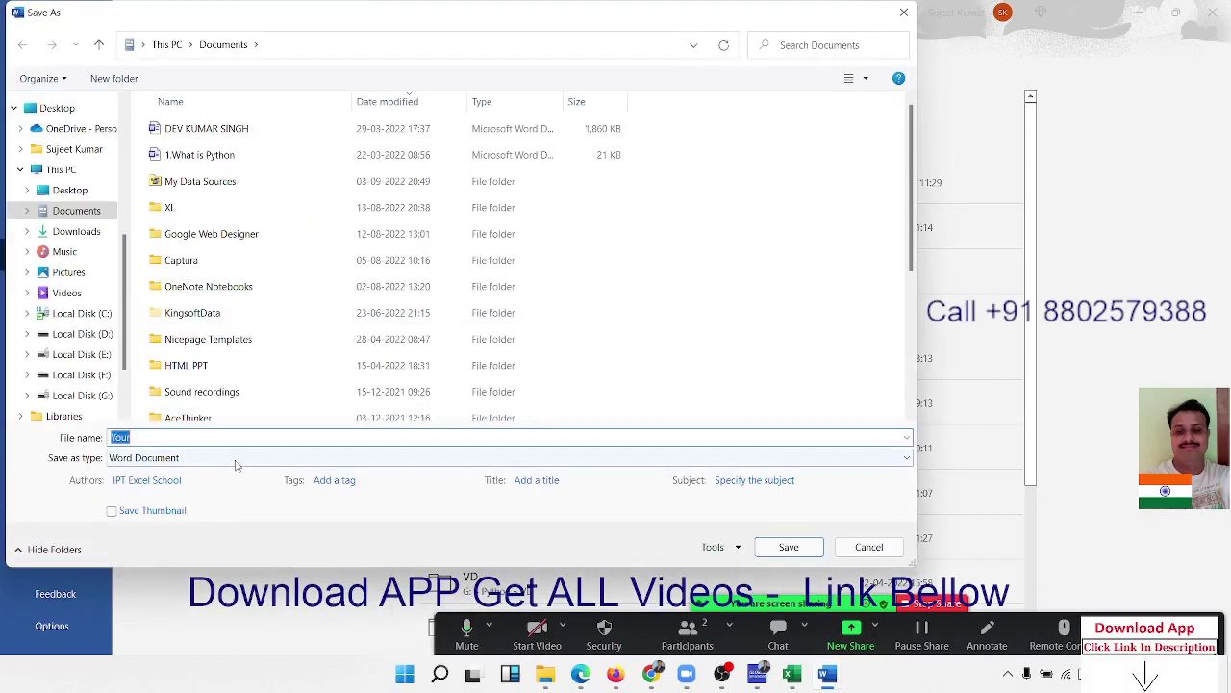
{"action": "left_click", "coordinate": [234, 458]}
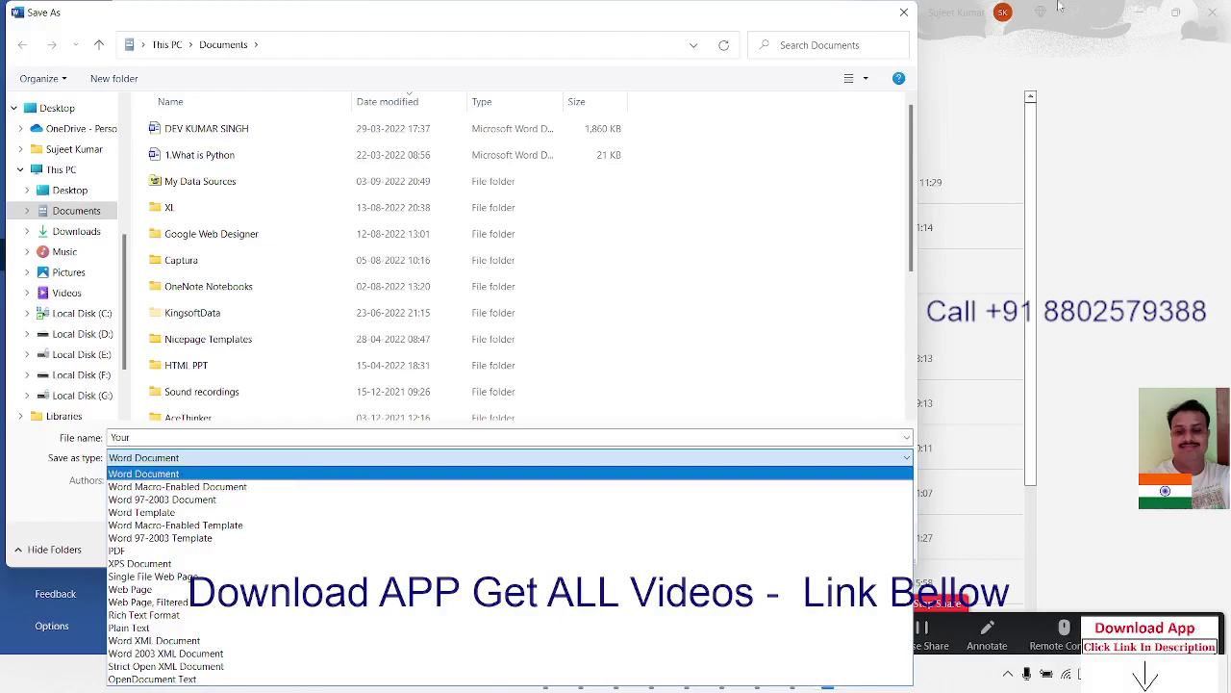
{"action": "left_click", "coordinate": [904, 13]}
{"action": "left_click", "coordinate": [904, 14]}
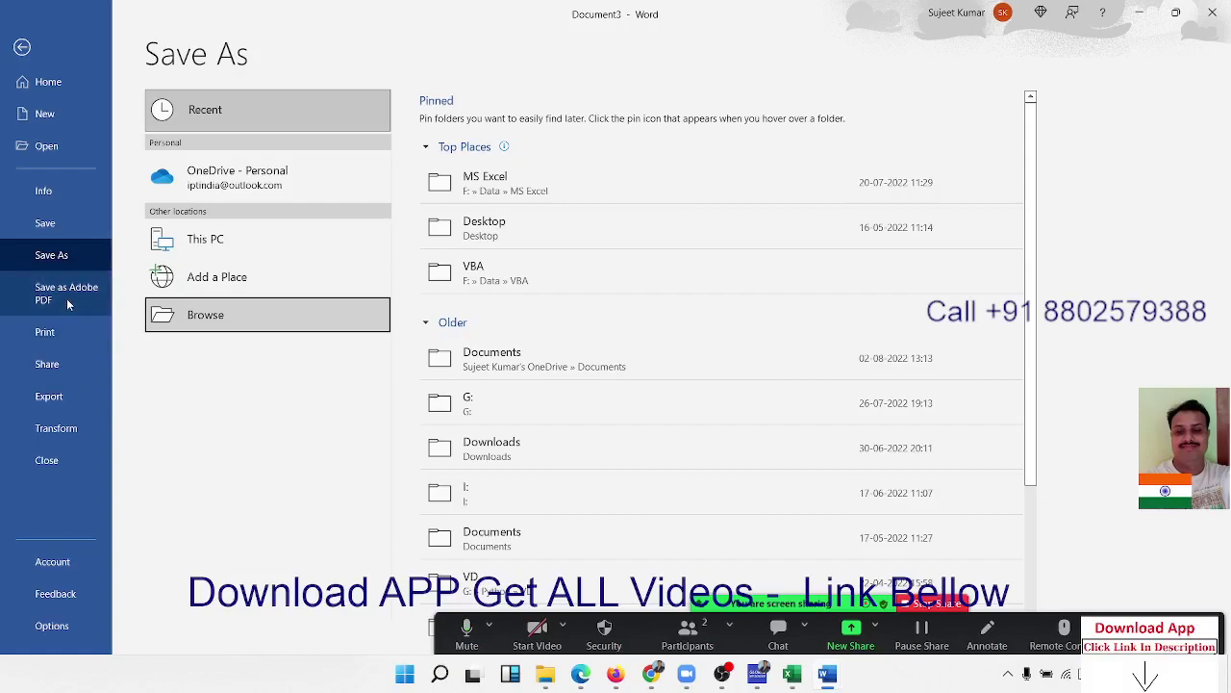
- Preview Print, attempt Share > Present Online, cancel the connection error and return to File home
{"action": "left_click", "coordinate": [65, 330]}
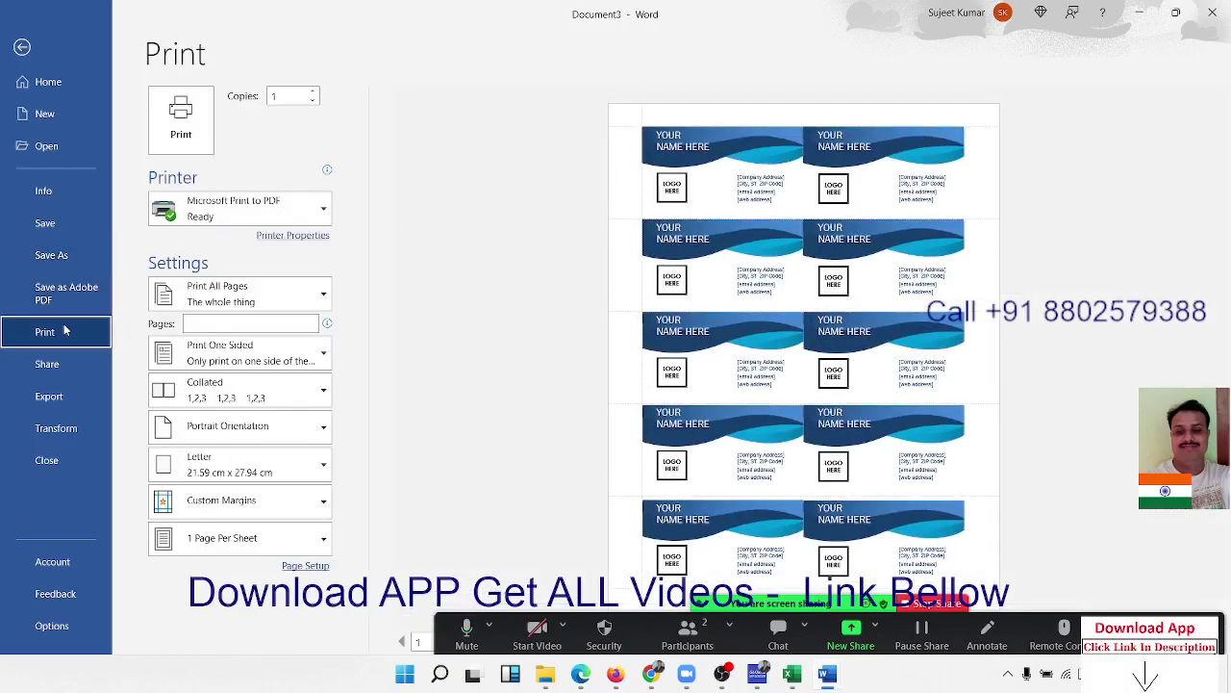
{"action": "left_click", "coordinate": [61, 364]}
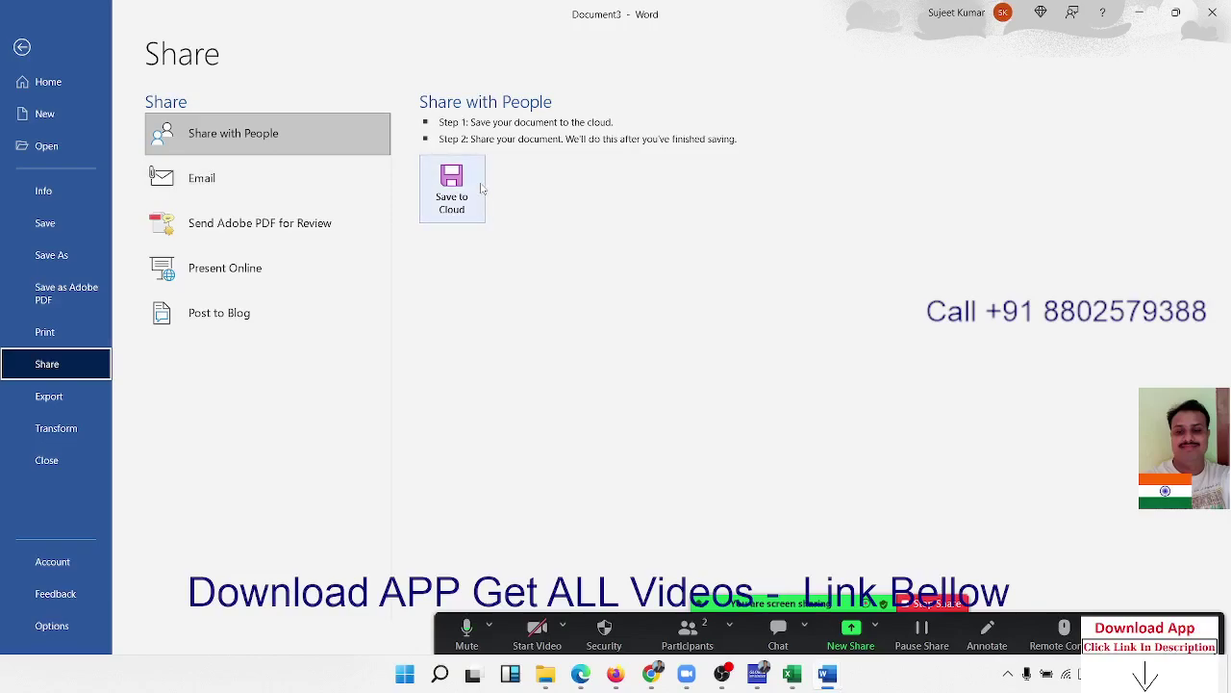
{"action": "left_click", "coordinate": [263, 274]}
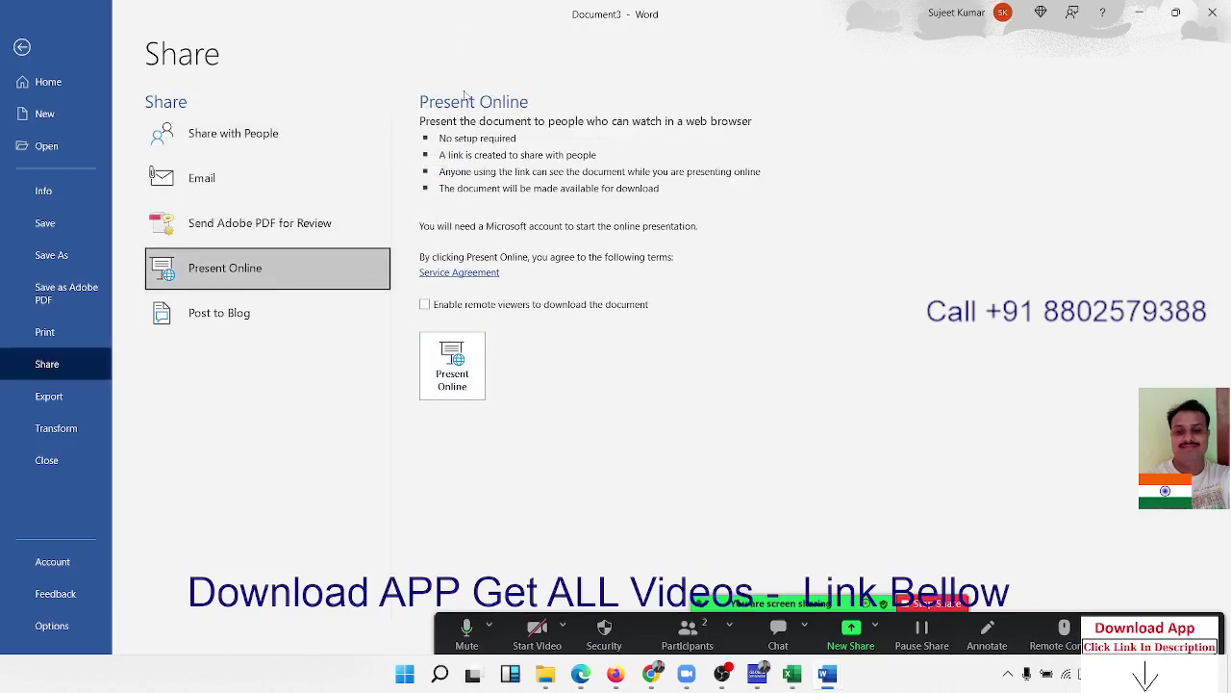
{"action": "left_click", "coordinate": [452, 383]}
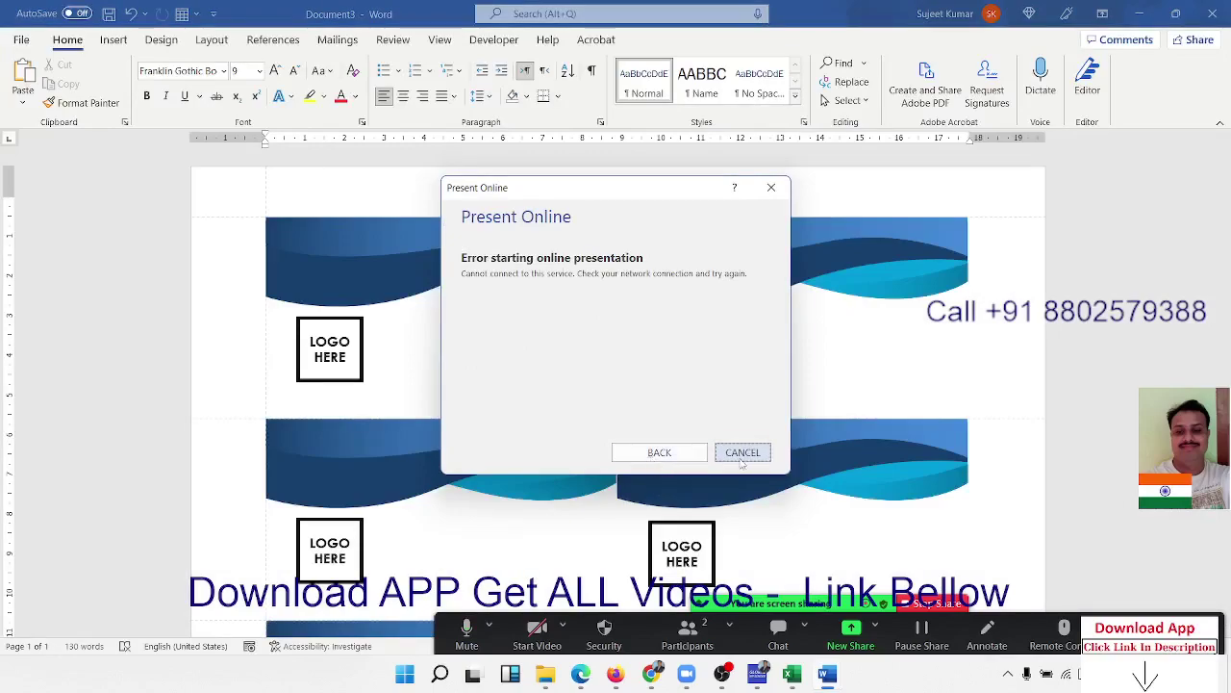
{"action": "left_click", "coordinate": [743, 452]}
{"action": "left_click", "coordinate": [23, 40]}
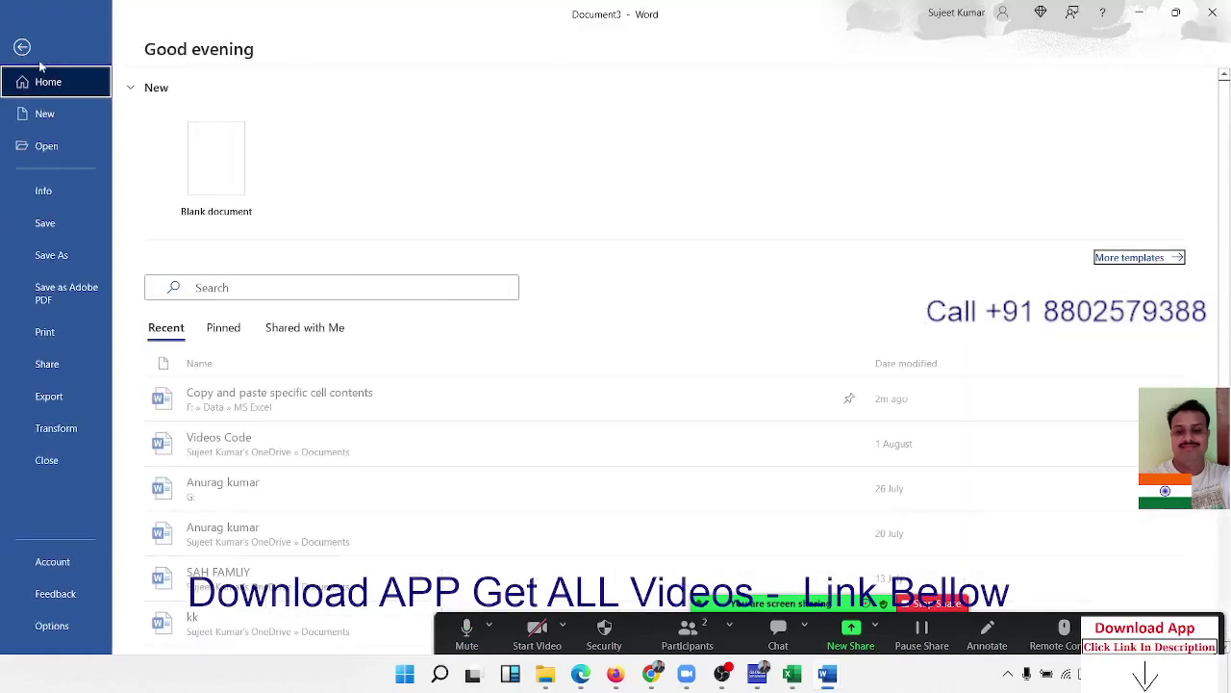
- Transform Document3 into a Sway web page using the Pilar style and upload it
{"action": "left_click", "coordinate": [53, 396]}
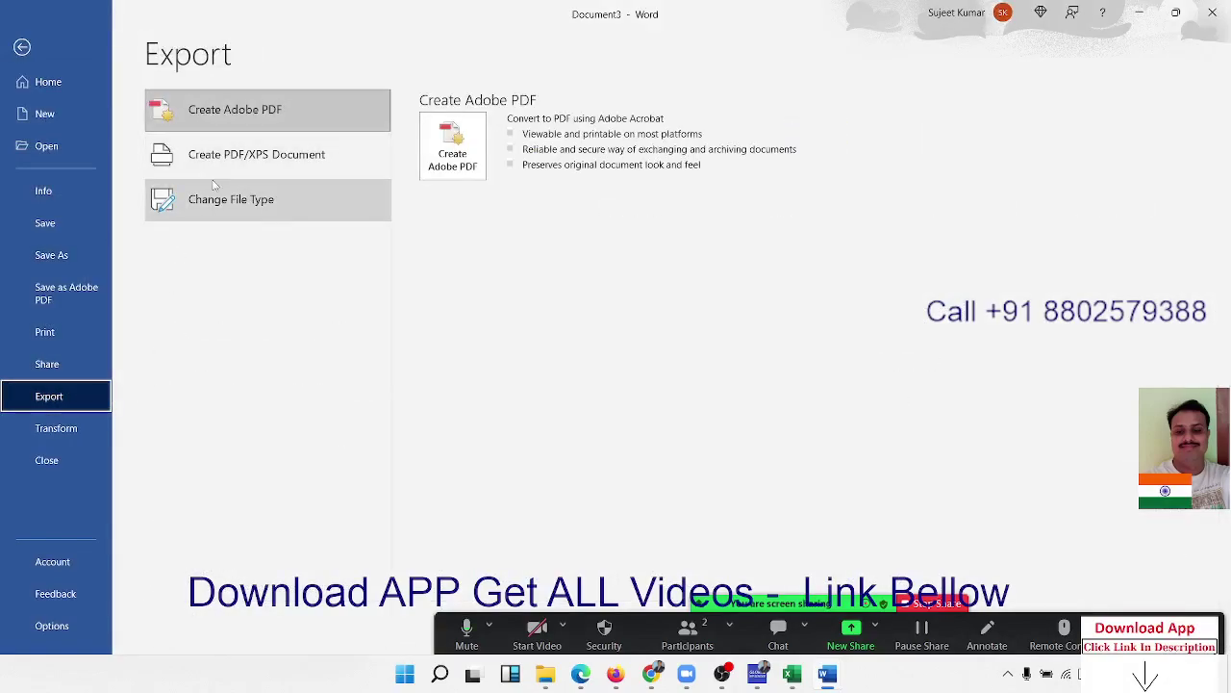
{"action": "left_click", "coordinate": [81, 428]}
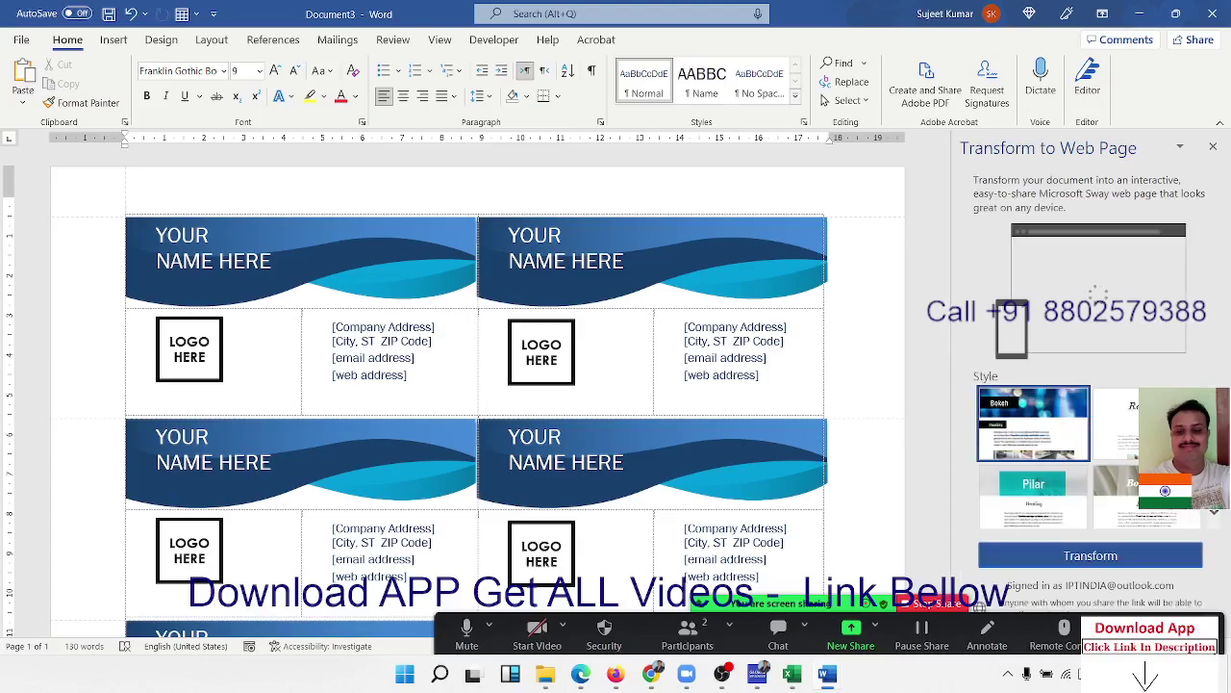
{"action": "scroll", "coordinate": [453, 324], "scroll_direction": "down", "scroll_amount": 3}
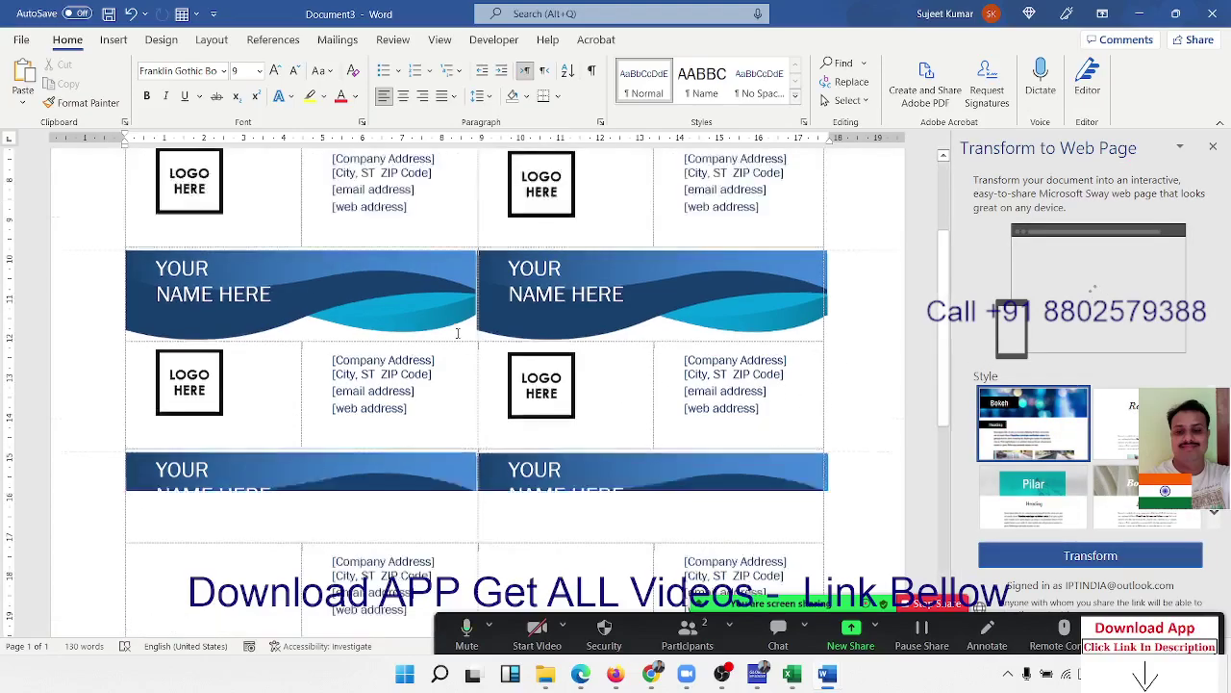
{"action": "scroll", "coordinate": [458, 333], "scroll_direction": "down", "scroll_amount": 2}
{"action": "scroll", "coordinate": [458, 333], "scroll_direction": "up", "scroll_amount": 2}
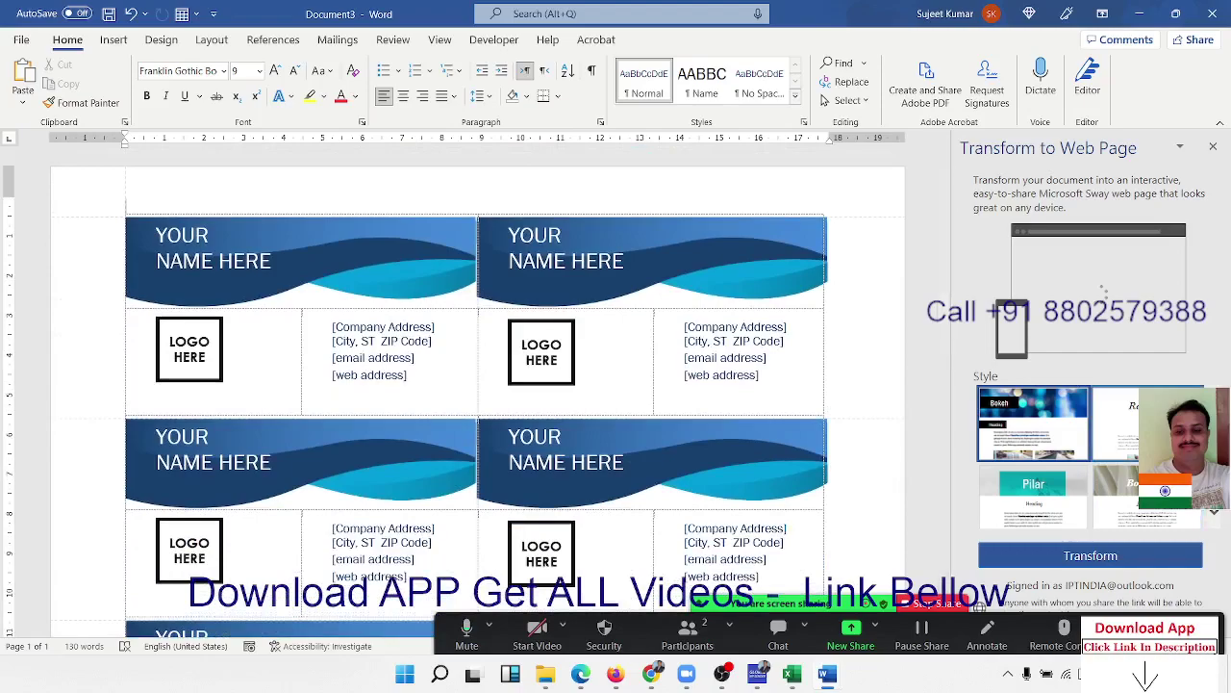
{"action": "scroll", "coordinate": [1034, 452], "scroll_direction": "down", "scroll_amount": 3}
{"action": "scroll", "coordinate": [1034, 452], "scroll_direction": "up", "scroll_amount": 3}
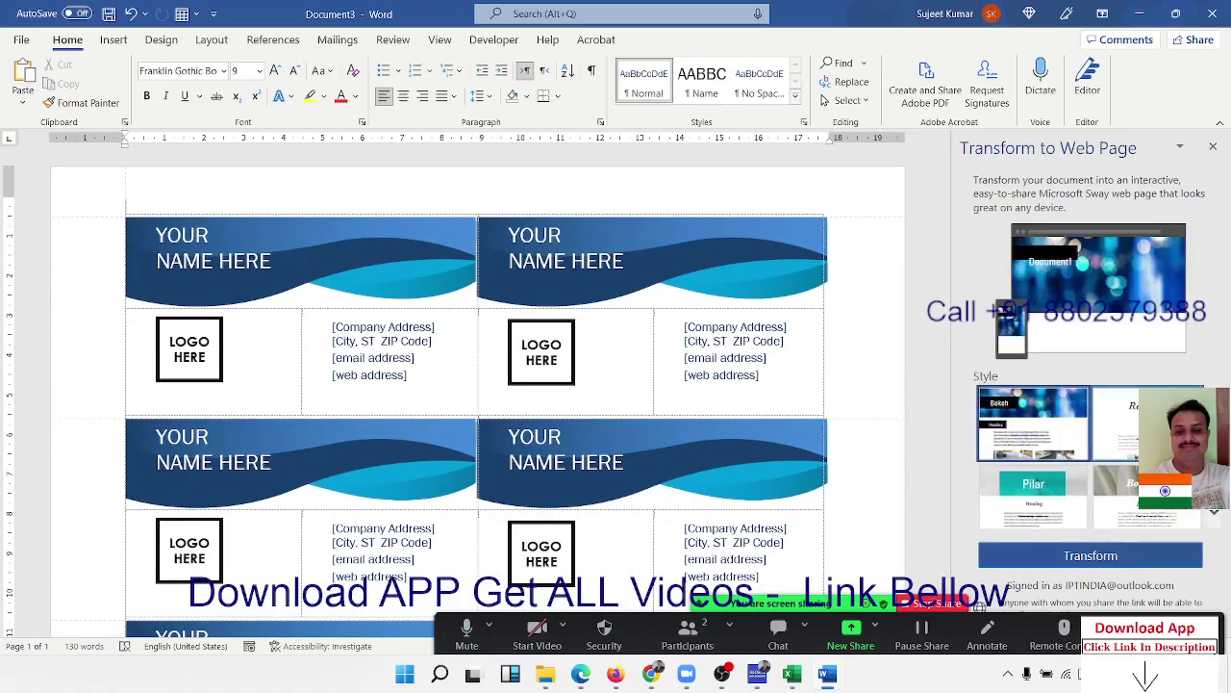
{"action": "left_click", "coordinate": [1054, 489]}
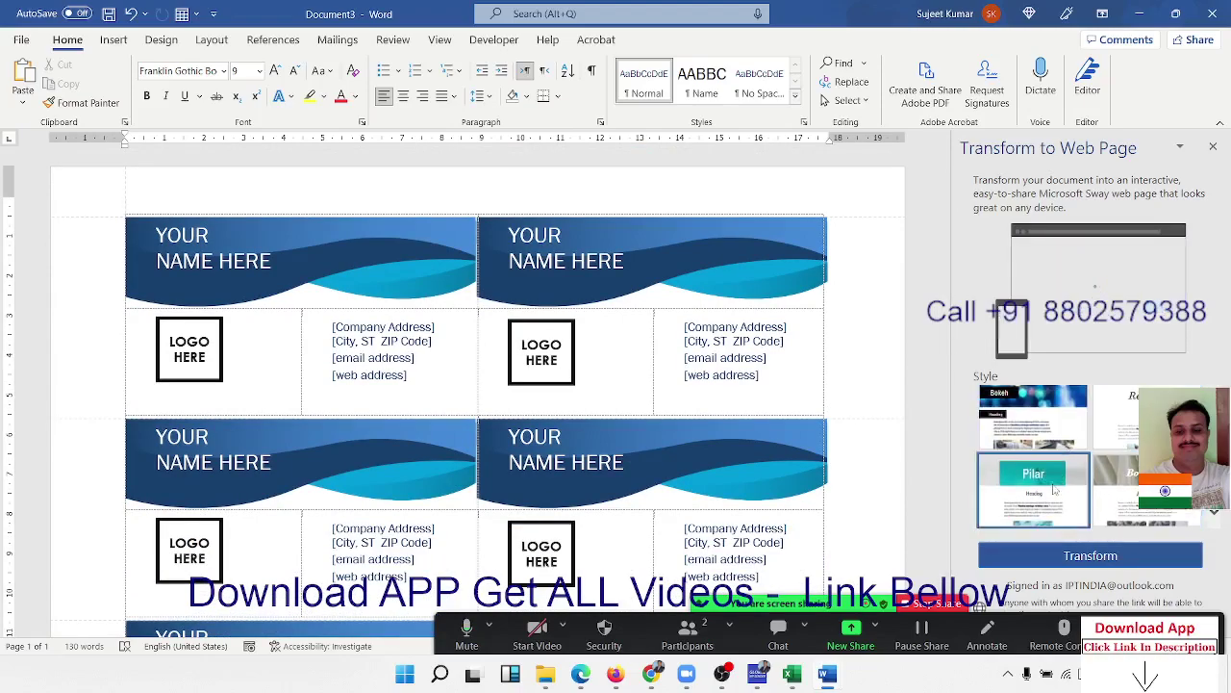
{"action": "left_click", "coordinate": [1090, 555]}
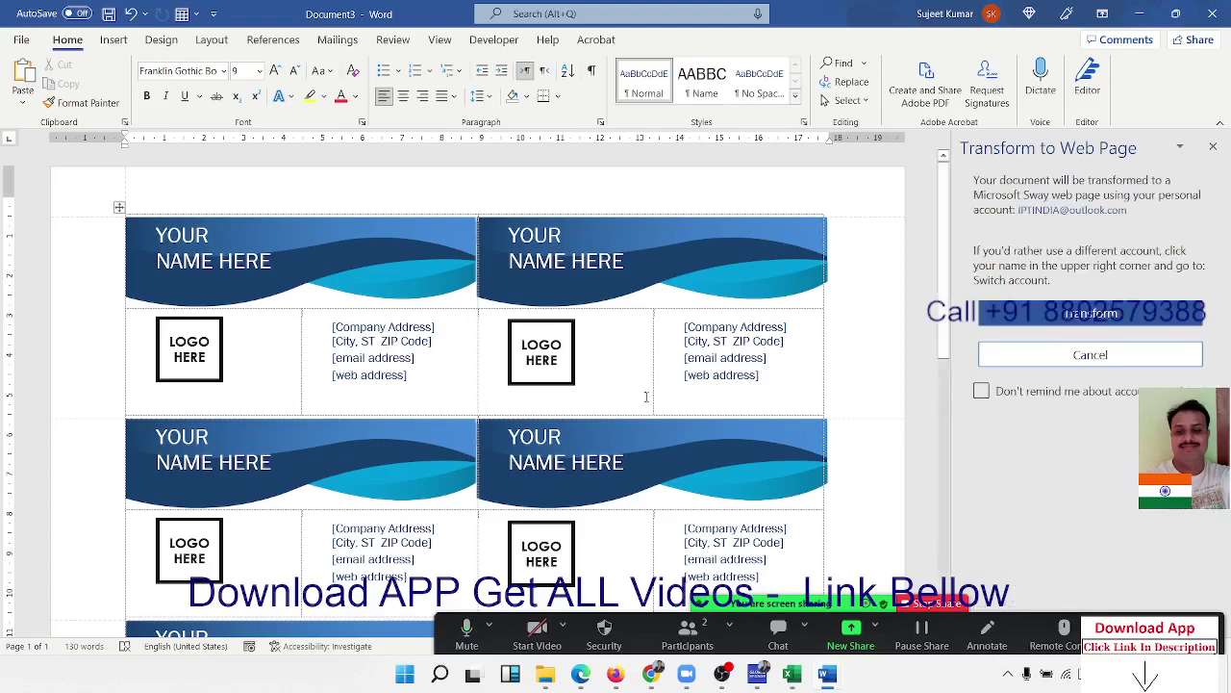
{"action": "left_click", "coordinate": [1006, 318]}
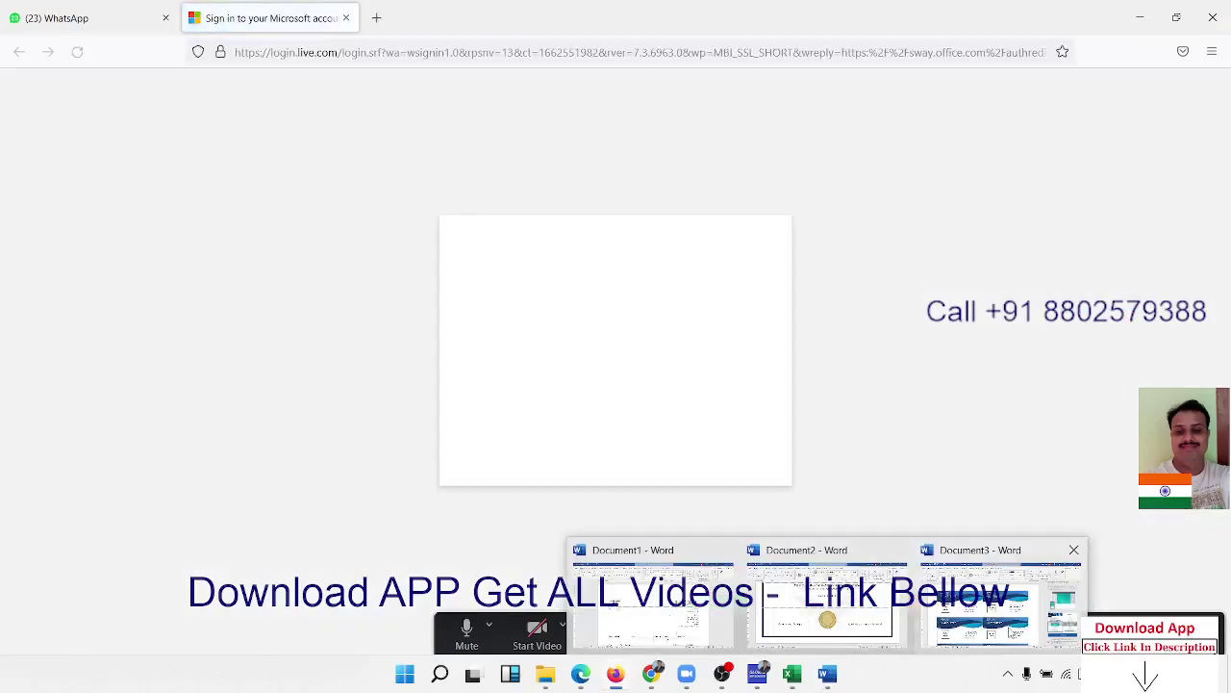
- Switch from Firefox back to Word and show the File home screen
{"action": "left_click", "coordinate": [1000, 591]}
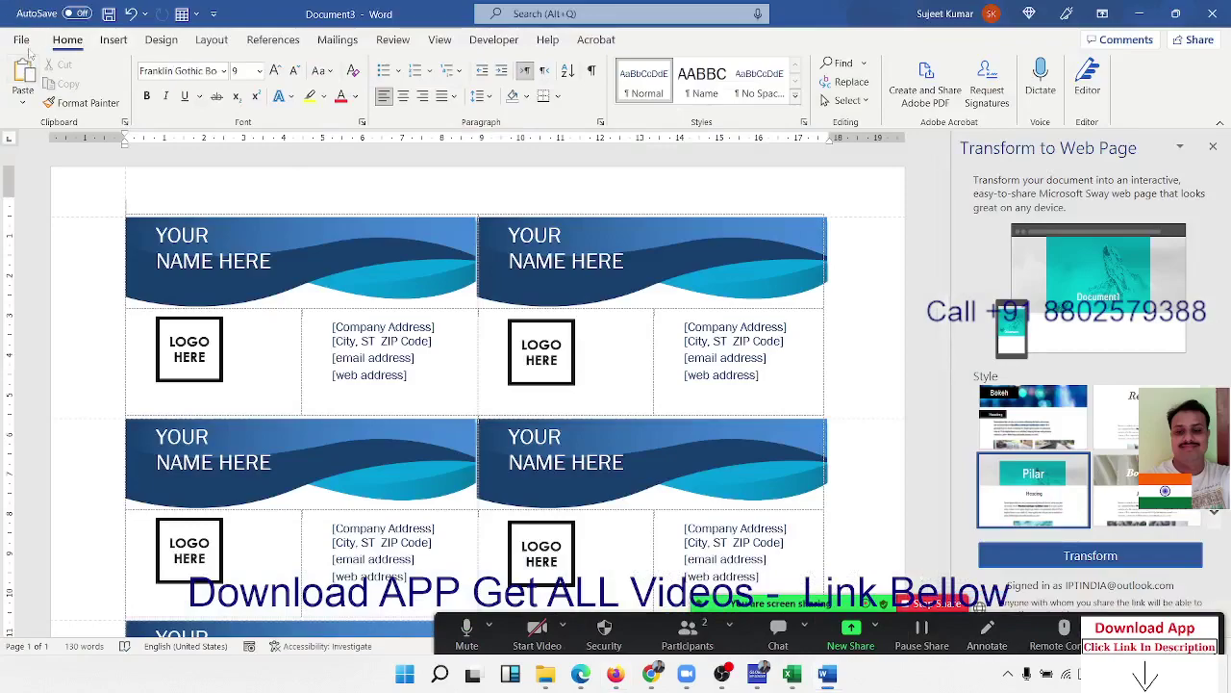
{"action": "left_click", "coordinate": [21, 39]}
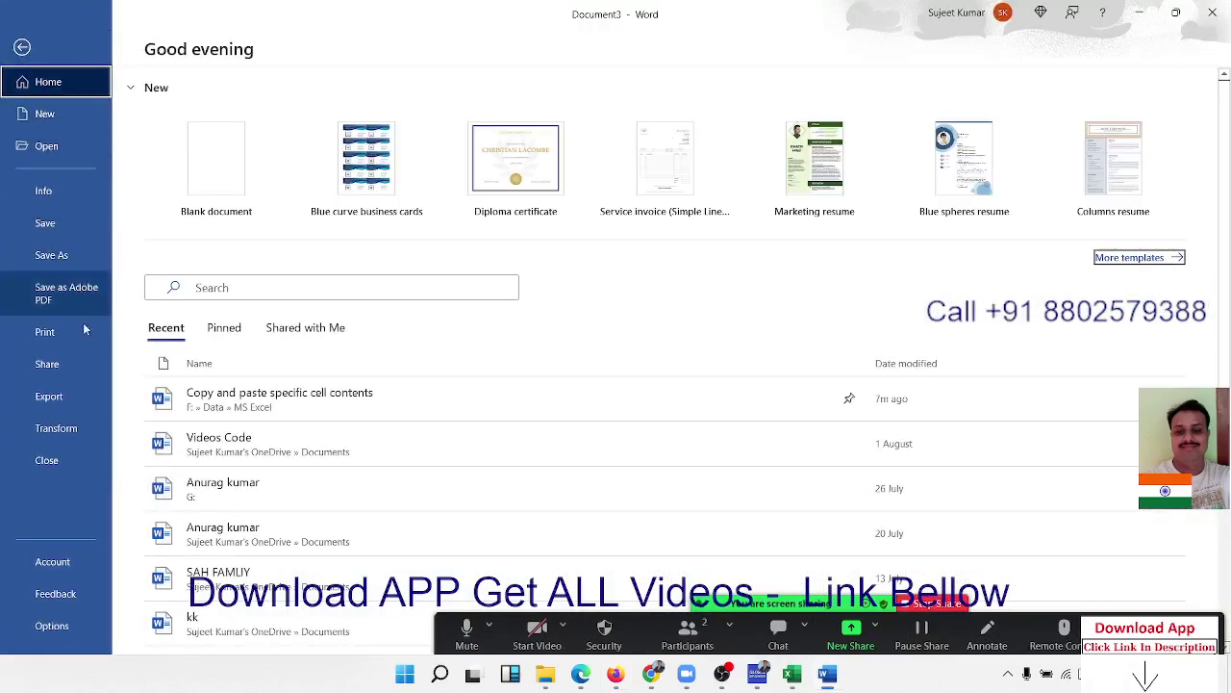
- Check the Office update options on the Account page, then show the Feedback page
{"action": "left_click", "coordinate": [72, 562]}
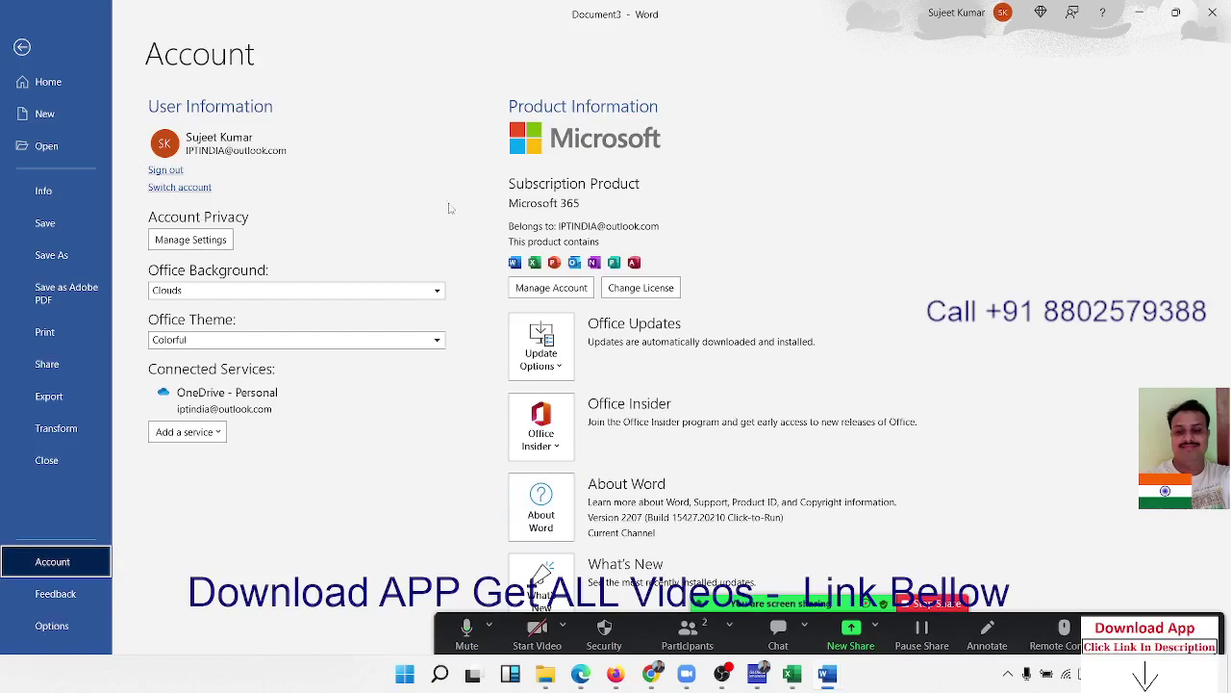
{"action": "left_click", "coordinate": [566, 374]}
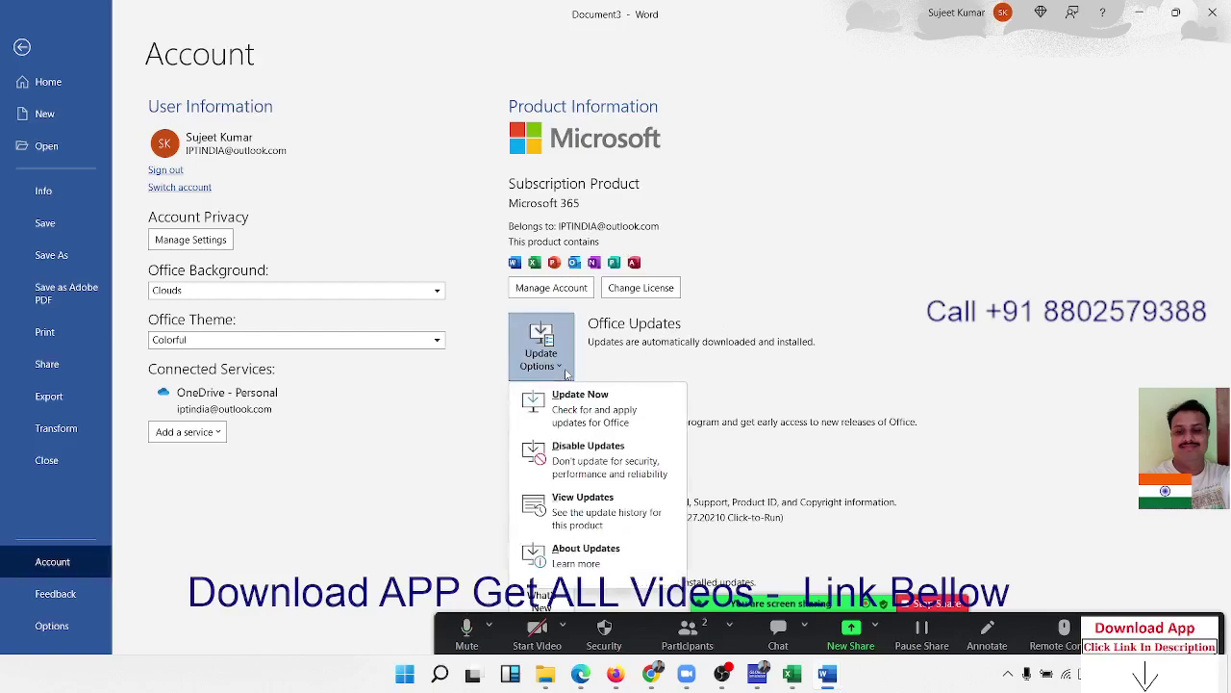
{"action": "left_click", "coordinate": [807, 386]}
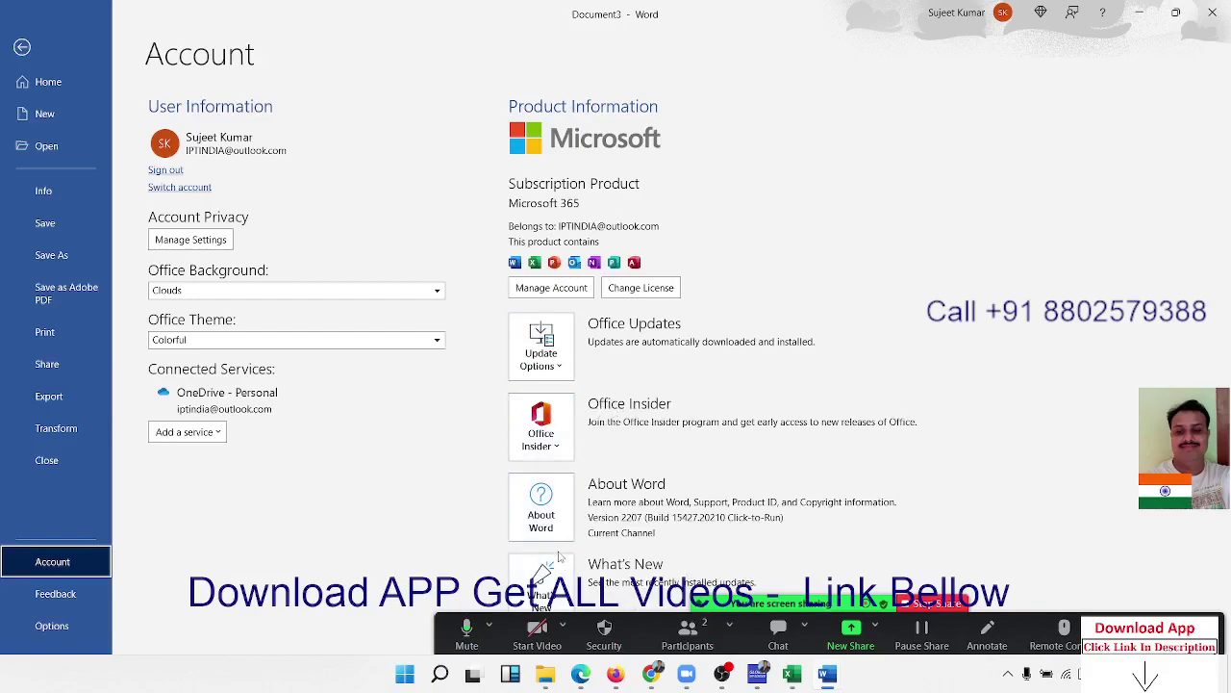
{"action": "left_click", "coordinate": [67, 607]}
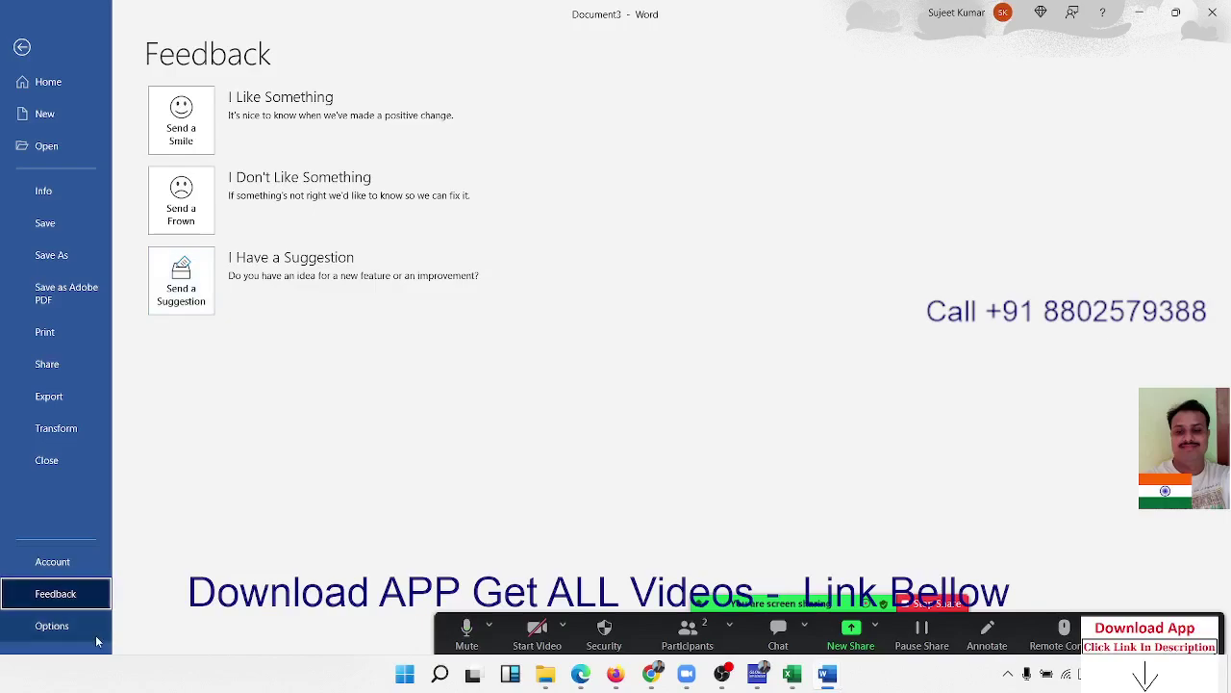
- Browse every Word Options category from General through Trust Center
{"action": "left_click", "coordinate": [52, 626]}
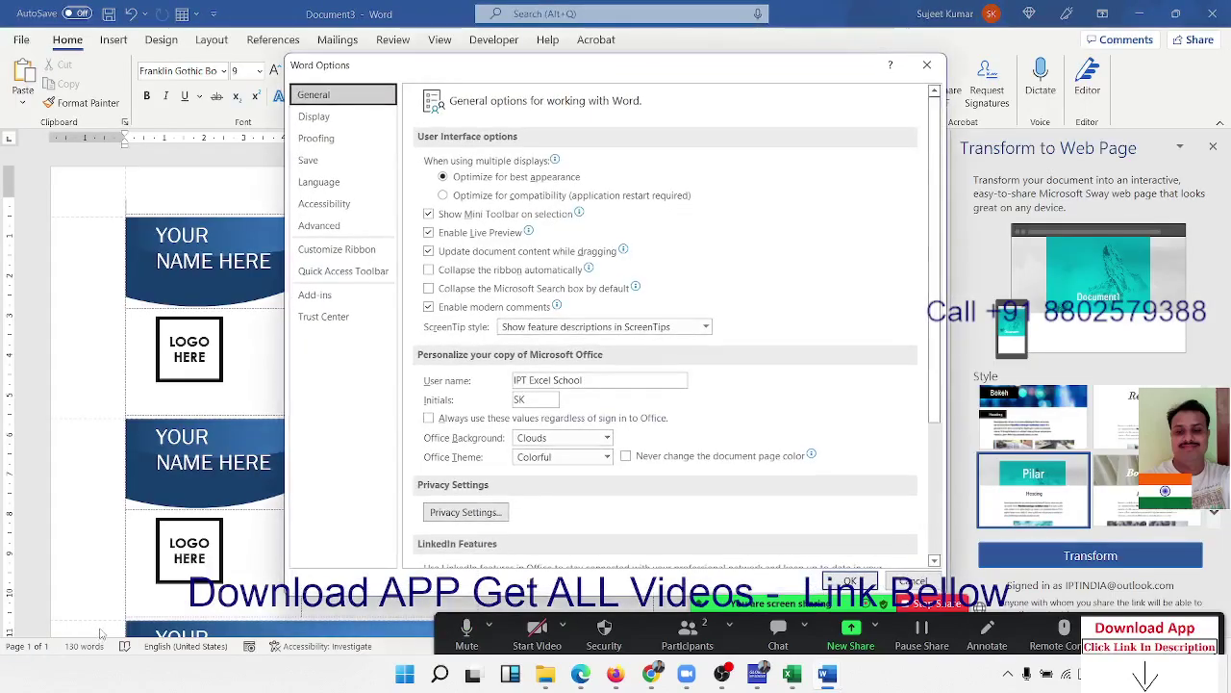
{"action": "left_click", "coordinate": [331, 117]}
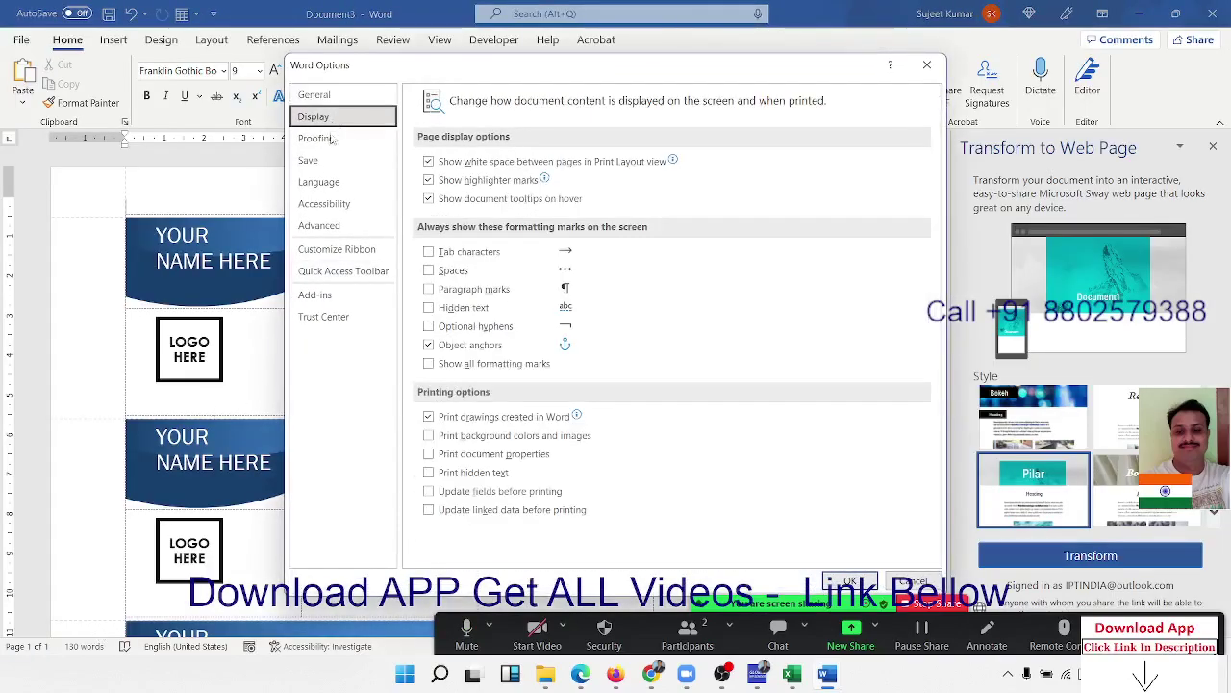
{"action": "left_click", "coordinate": [317, 140]}
{"action": "left_click", "coordinate": [318, 160]}
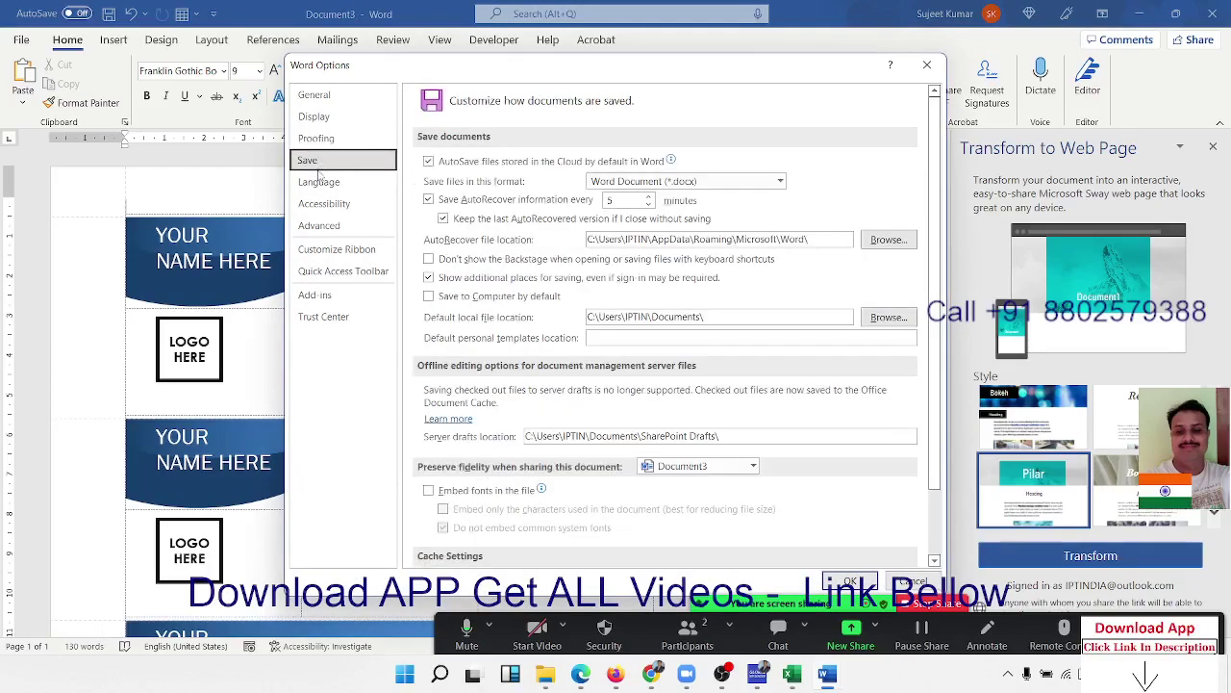
{"action": "left_click", "coordinate": [318, 182]}
{"action": "left_click", "coordinate": [323, 203]}
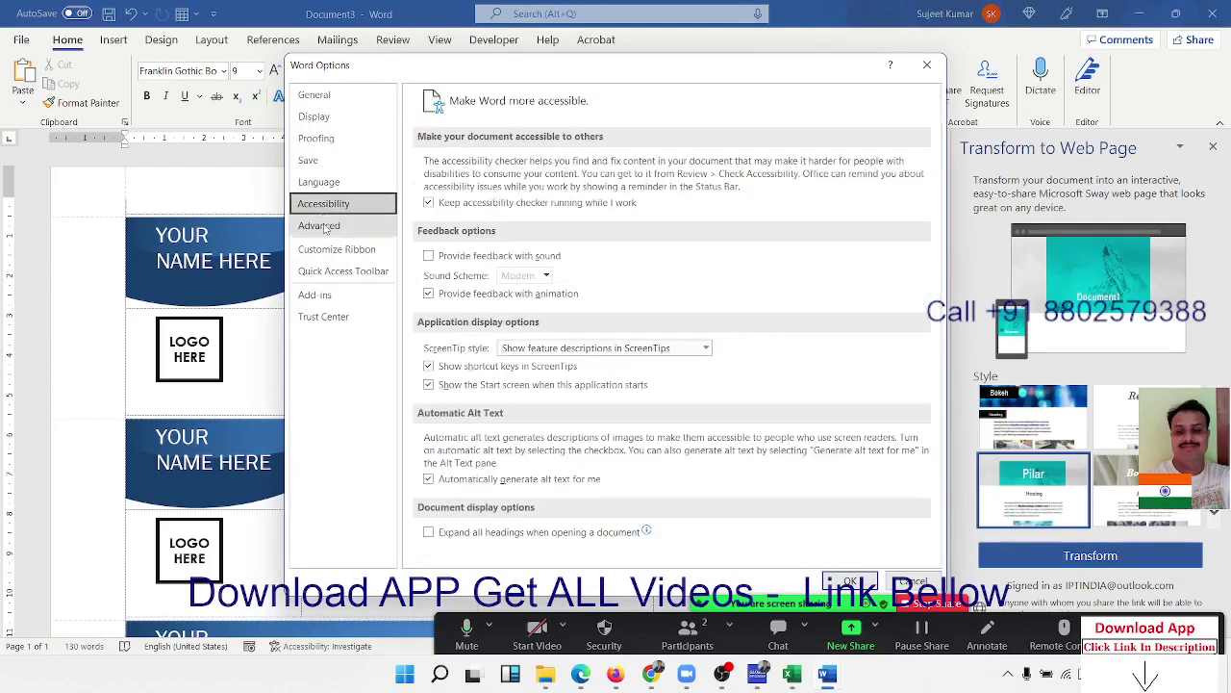
{"action": "left_click", "coordinate": [320, 225]}
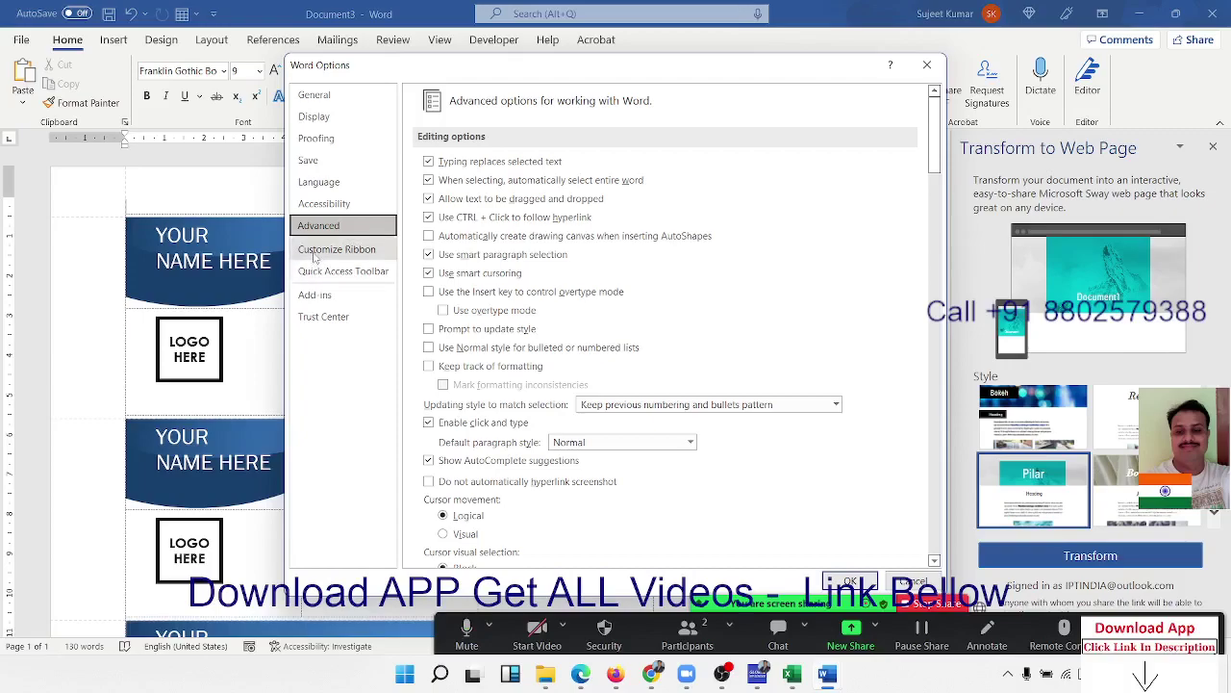
{"action": "left_click", "coordinate": [317, 254]}
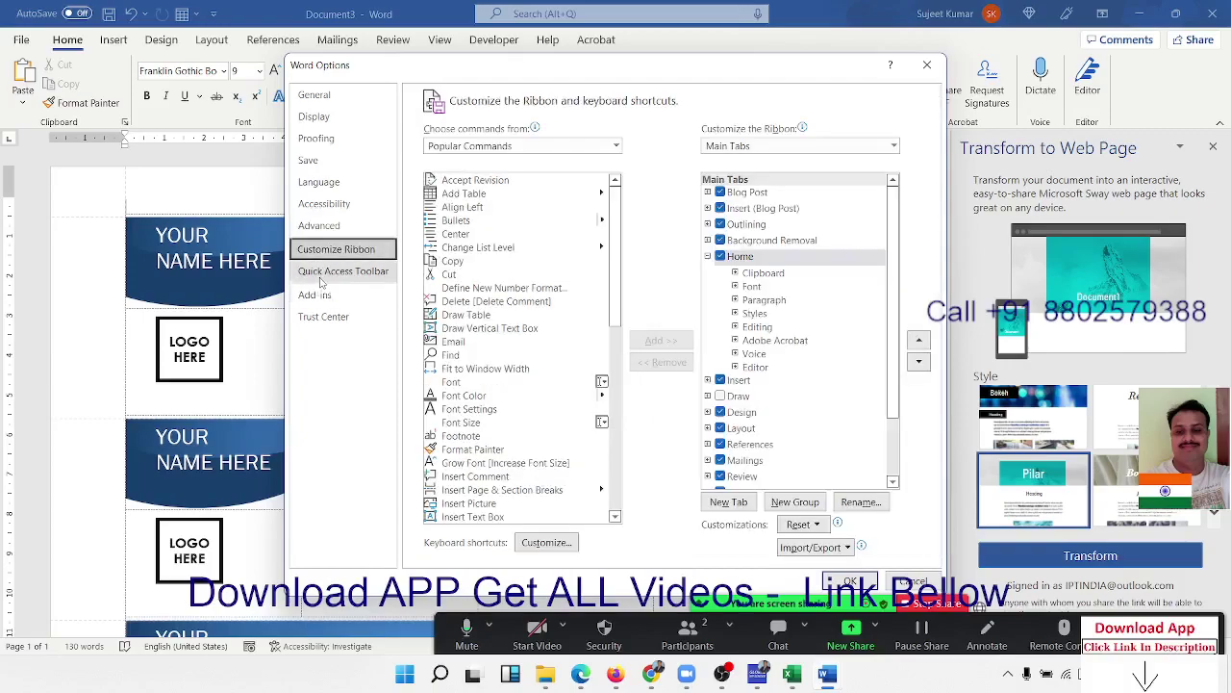
{"action": "left_click", "coordinate": [322, 274]}
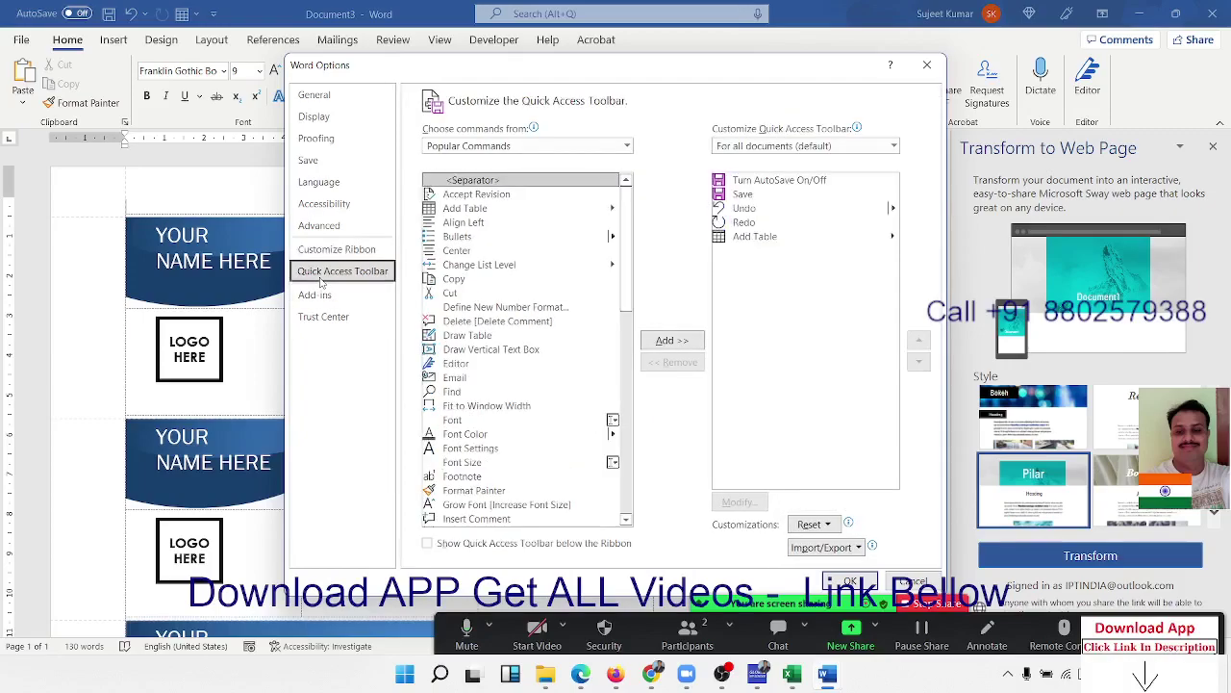
{"action": "left_click", "coordinate": [315, 295]}
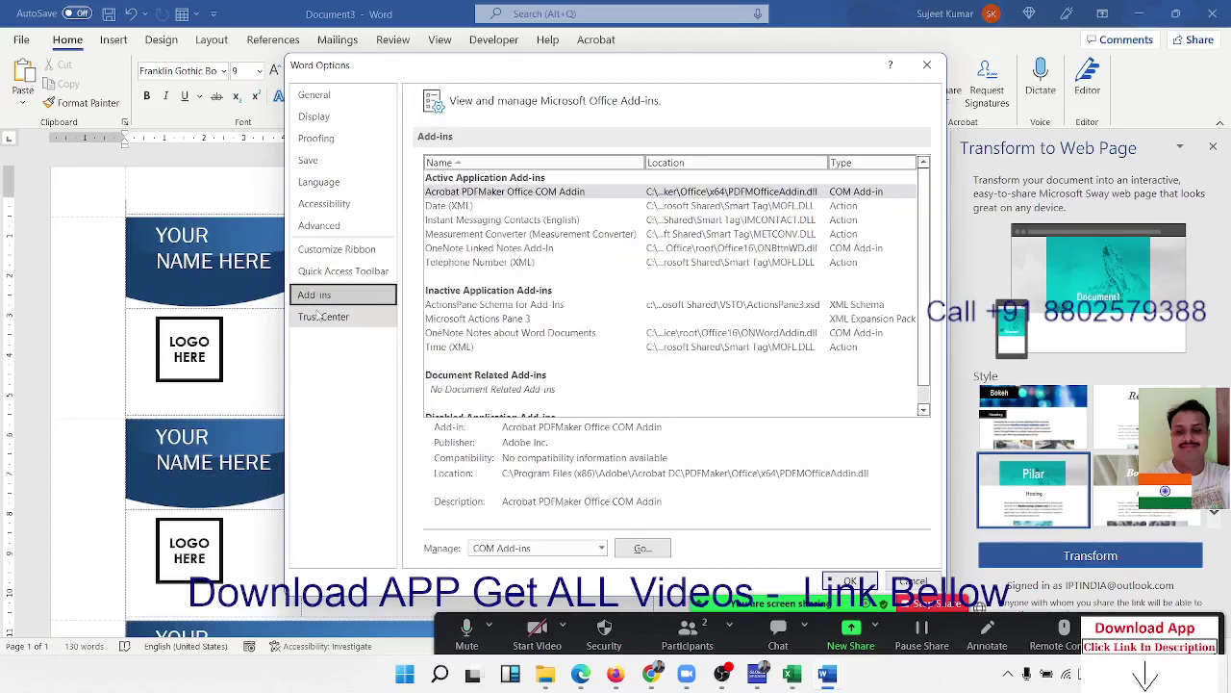
{"action": "left_click", "coordinate": [323, 316]}
- Collapse the Home tab groups in Customize Ribbon, then close Options and close Word without saving
{"action": "left_click", "coordinate": [321, 273]}
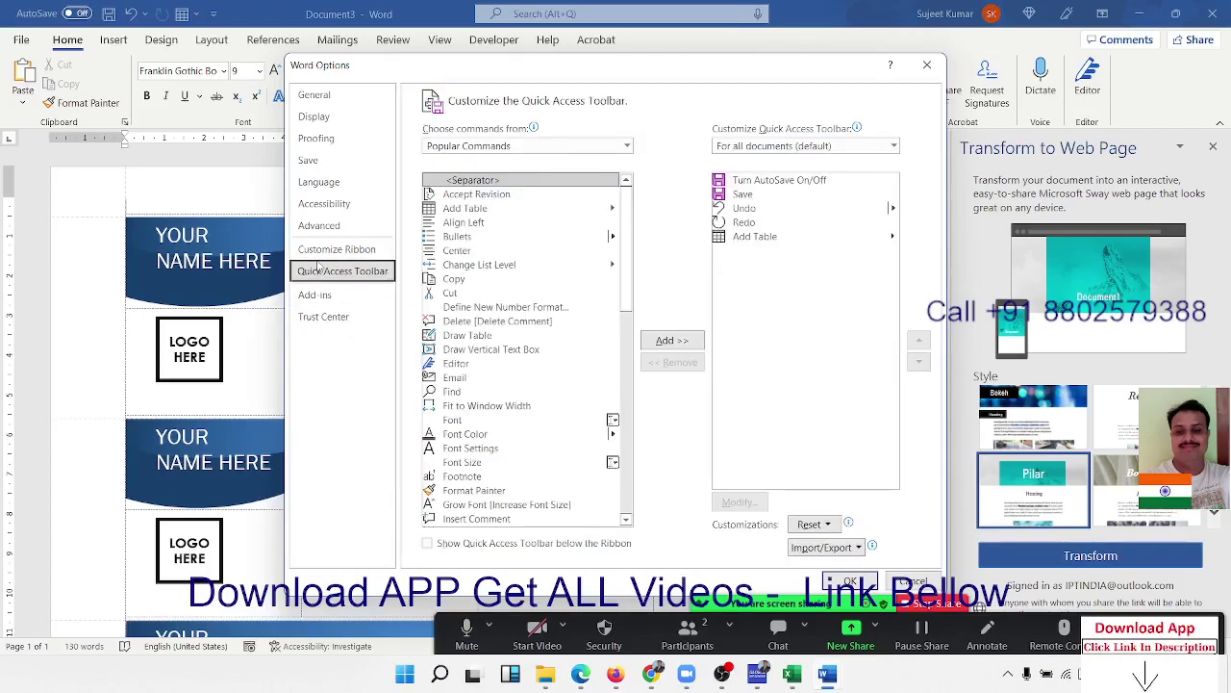
{"action": "left_click", "coordinate": [320, 250]}
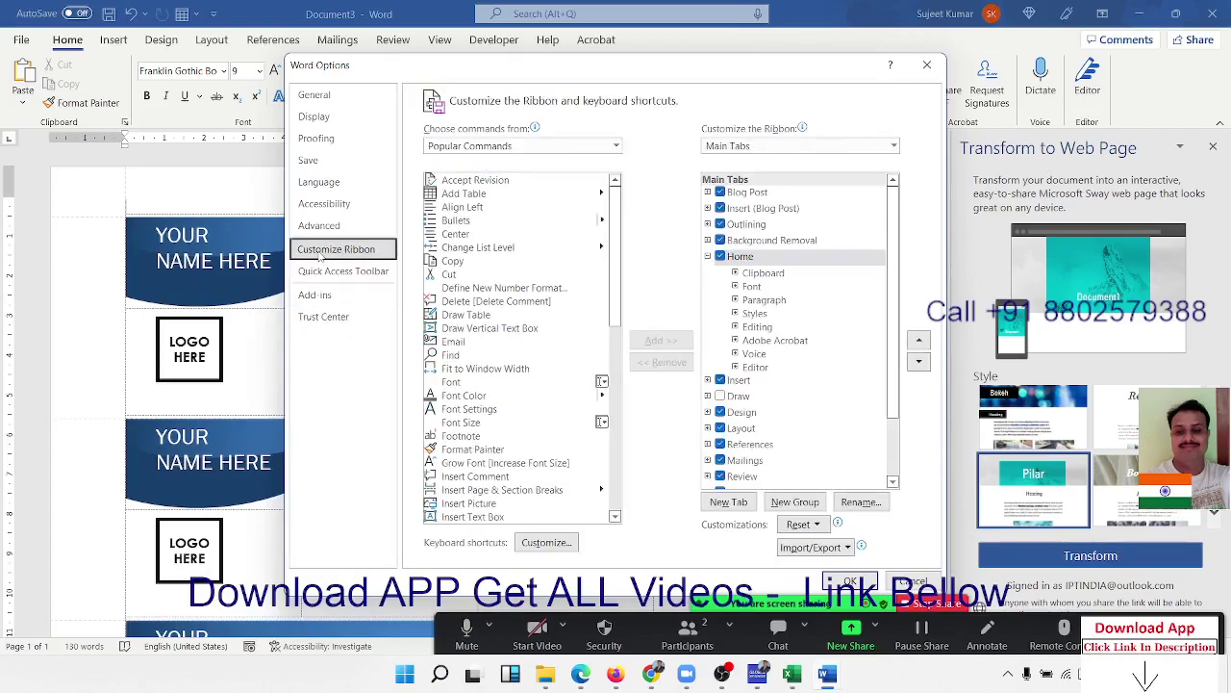
{"action": "left_click", "coordinate": [708, 257]}
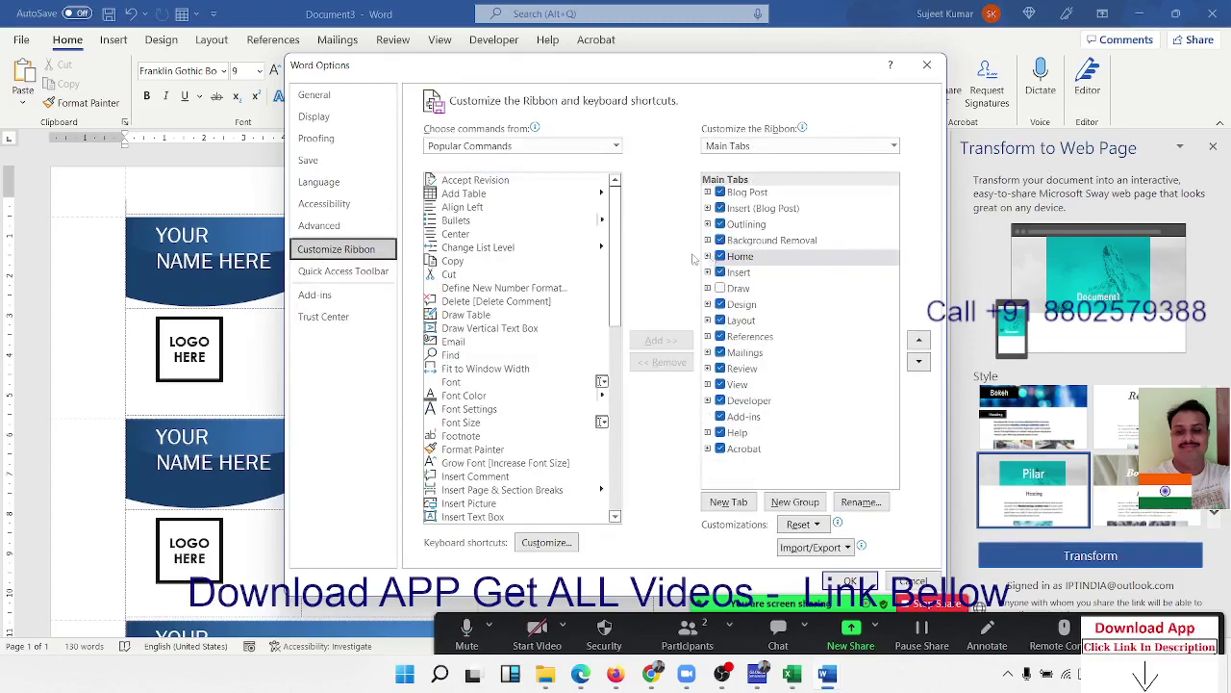
{"action": "left_click", "coordinate": [926, 66]}
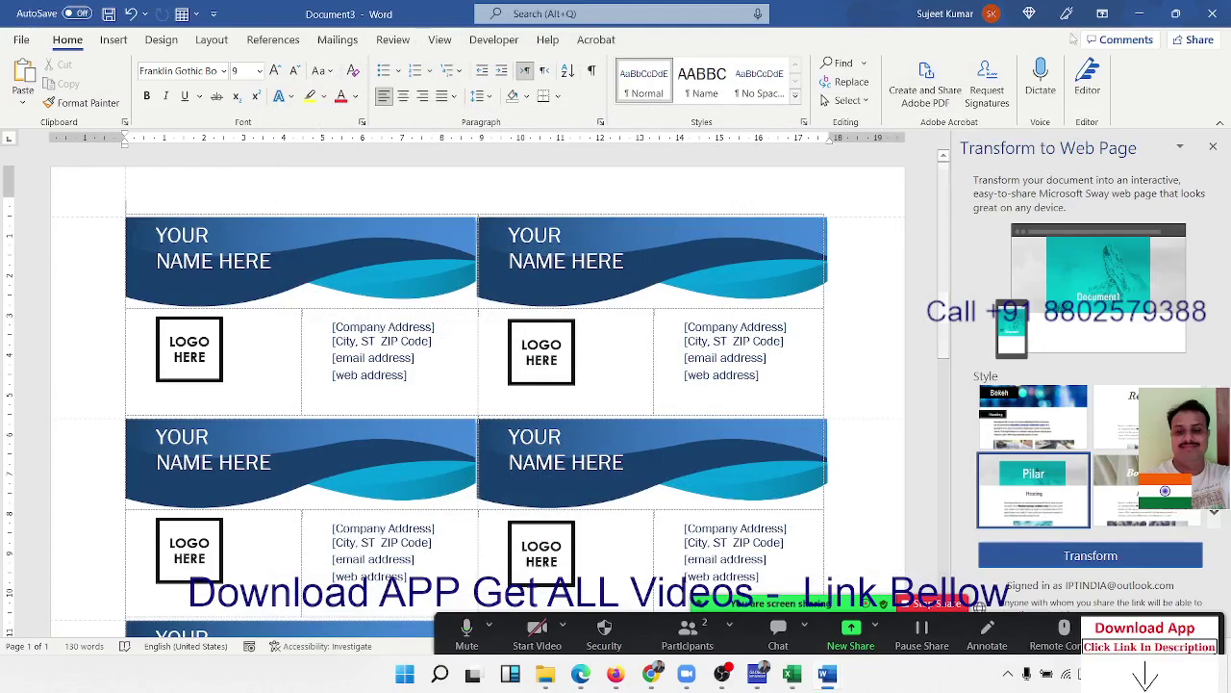
{"action": "left_click", "coordinate": [1212, 11]}
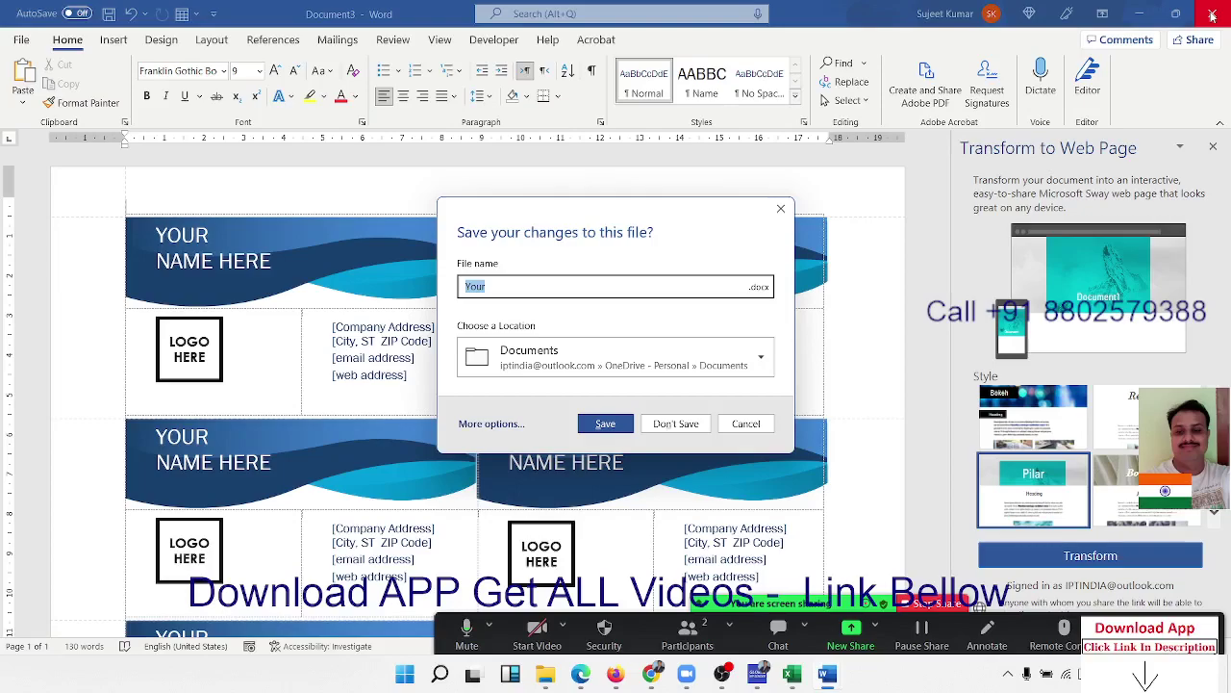
{"action": "left_click", "coordinate": [701, 430]}
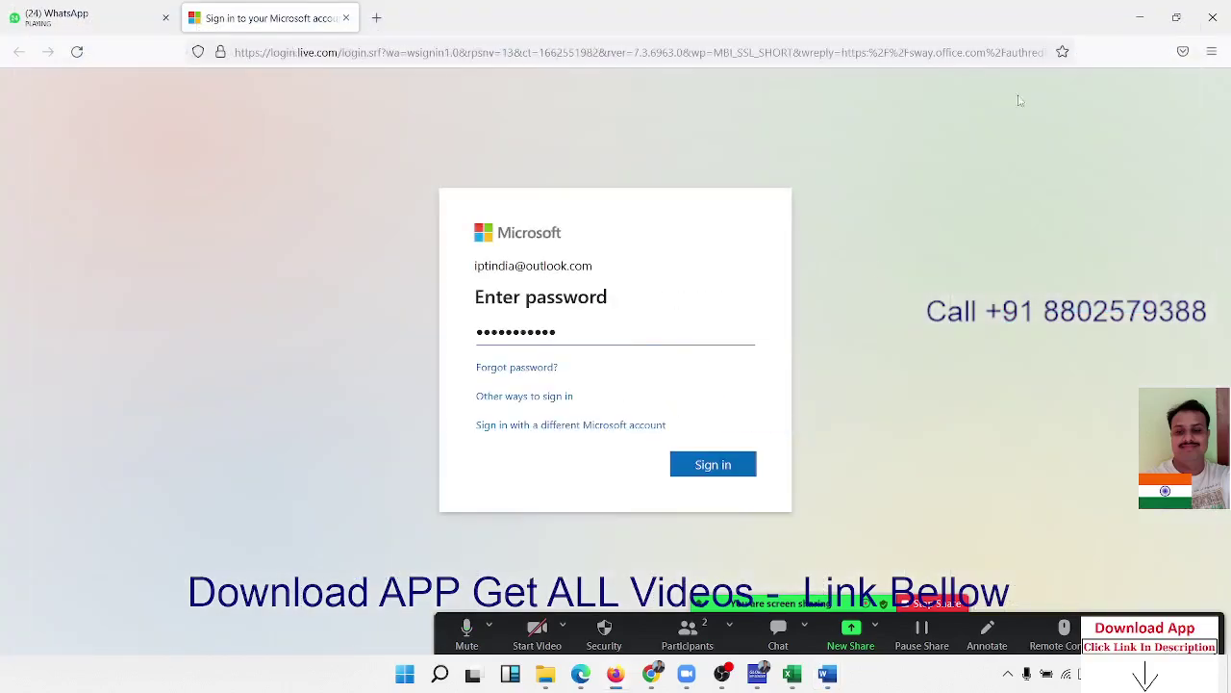
- Close the Microsoft sign-in tab and minimize Firefox to reveal the Document2 certificate
{"action": "left_click", "coordinate": [346, 18]}
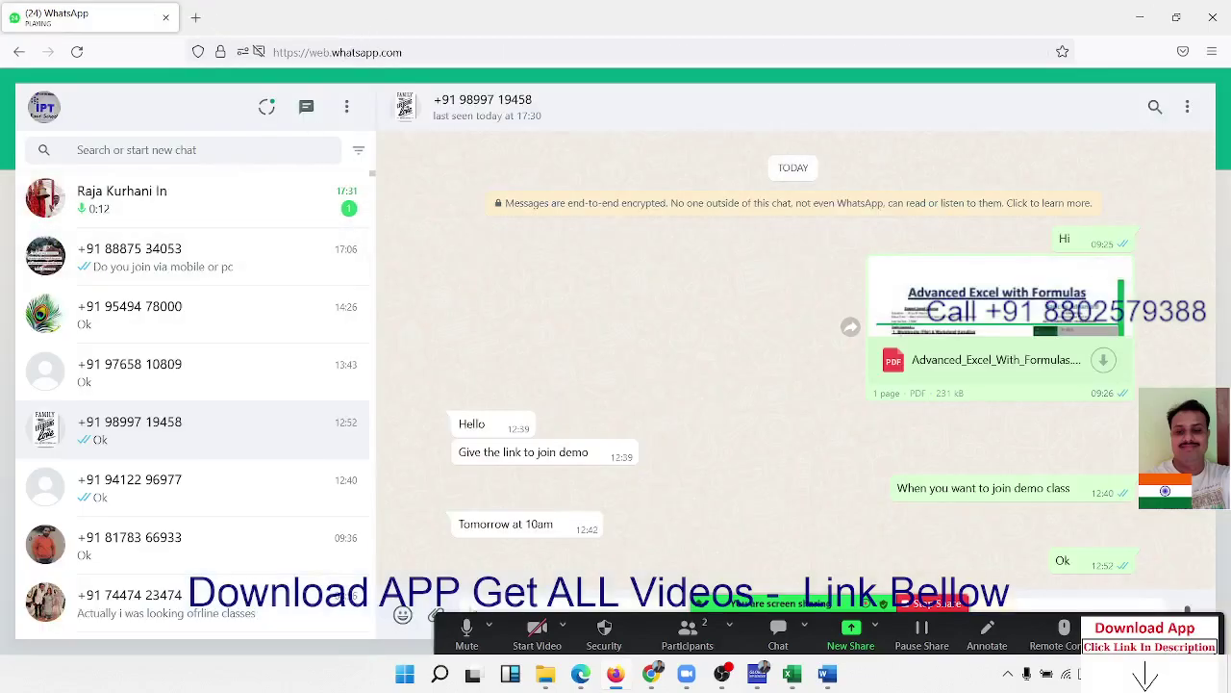
{"action": "left_click", "coordinate": [1140, 18]}
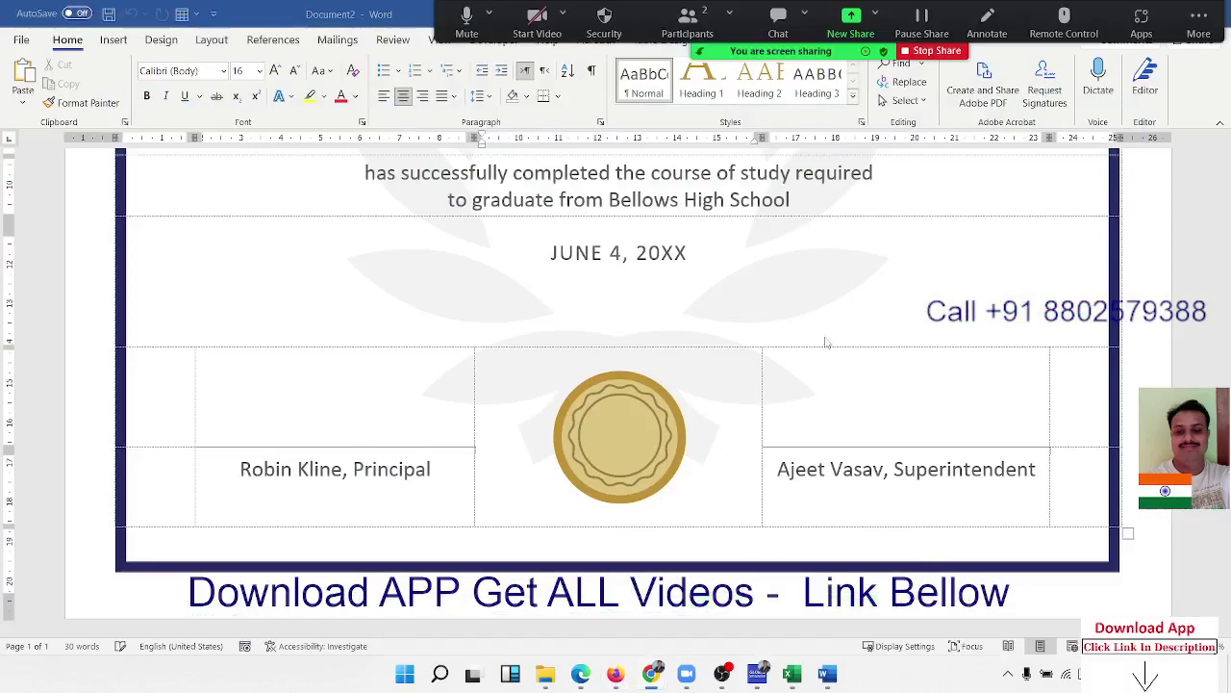
- Stop sharing the screen and make the other participant the Zoom meeting host
{"action": "left_click", "coordinate": [717, 21]}
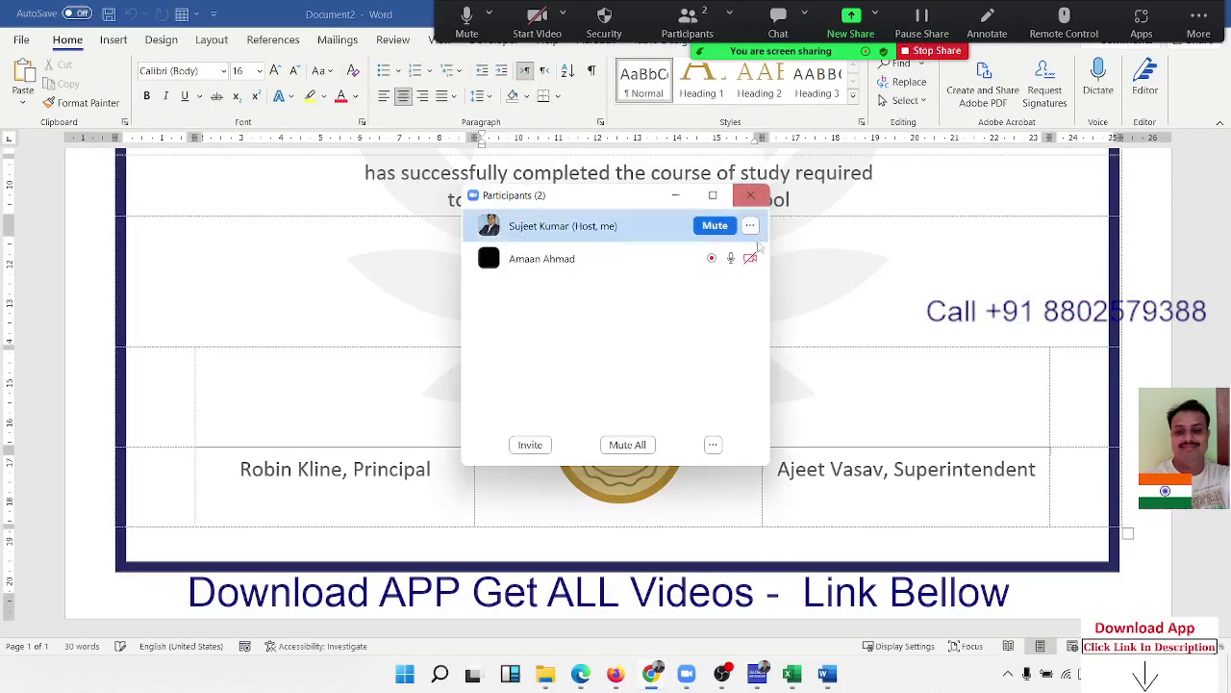
{"action": "left_click", "coordinate": [936, 50]}
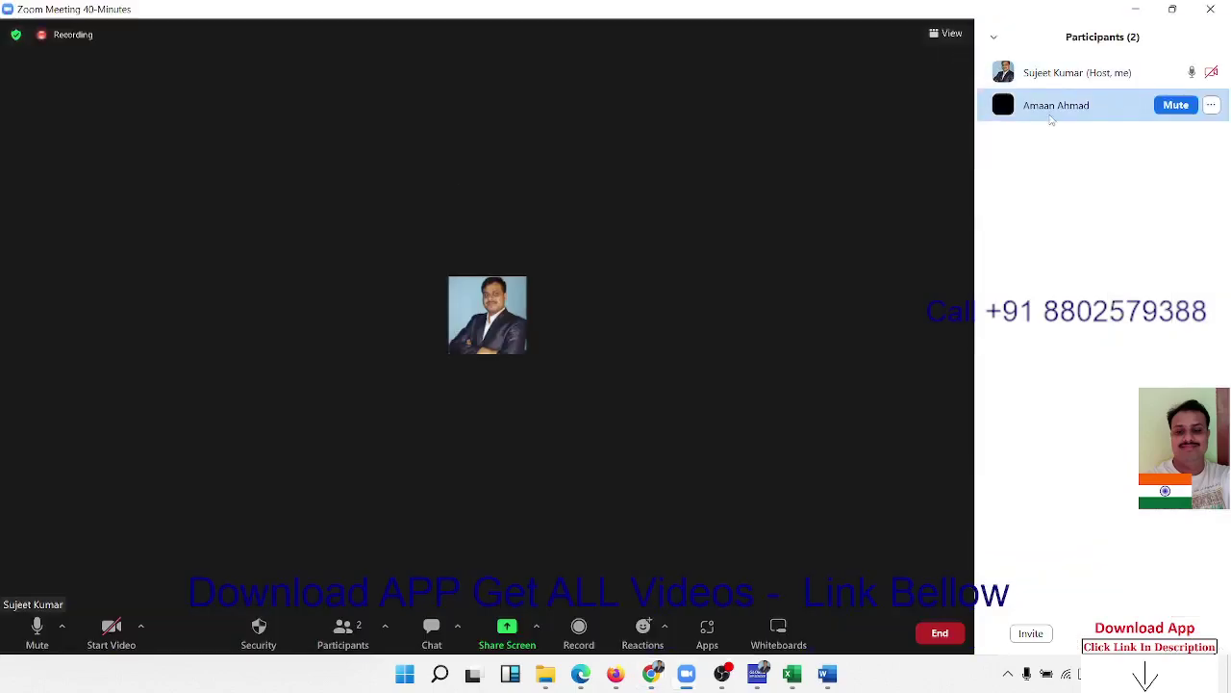
{"action": "left_click", "coordinate": [1211, 105]}
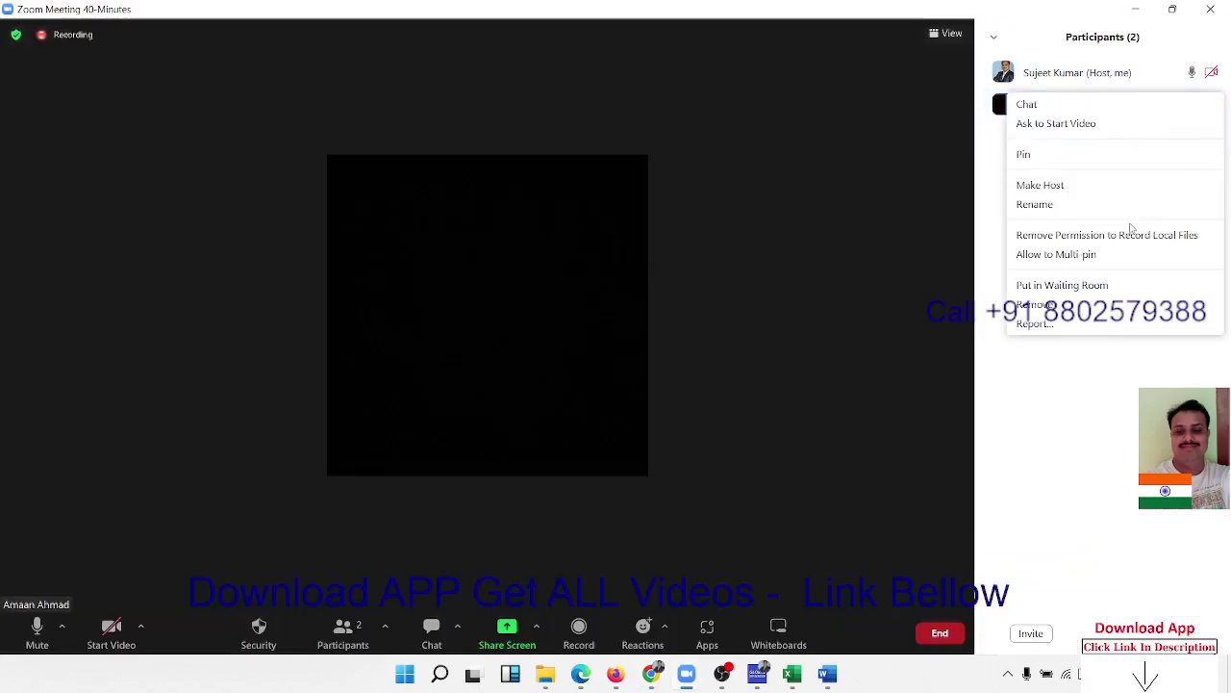
{"action": "left_click", "coordinate": [1097, 185]}
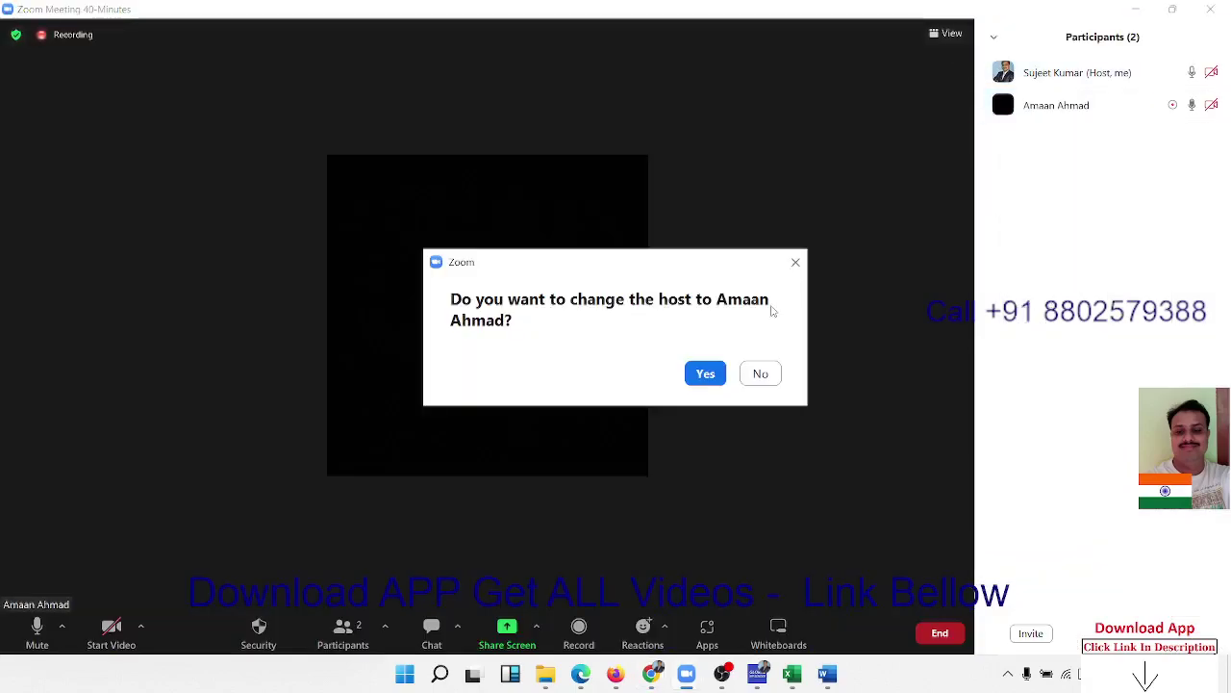
{"action": "left_click", "coordinate": [703, 378]}
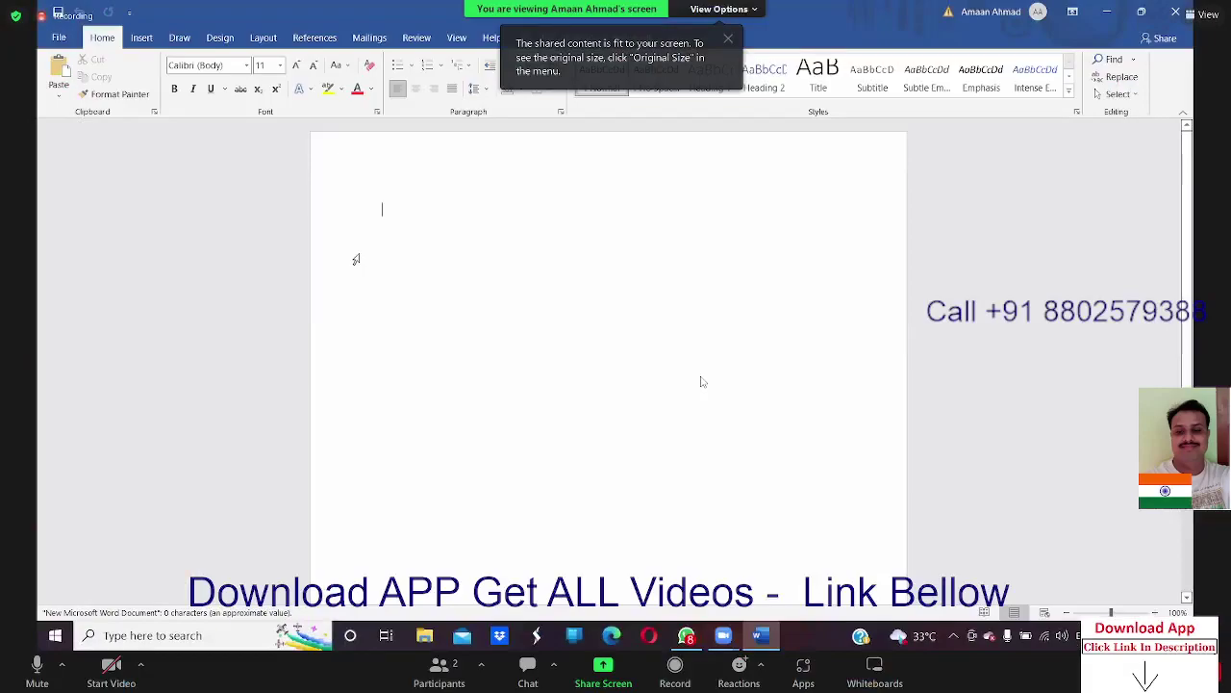
- Visit New, Open, Share and Export in File, then close New Microsoft Word Document
{"action": "left_click", "coordinate": [57, 38]}
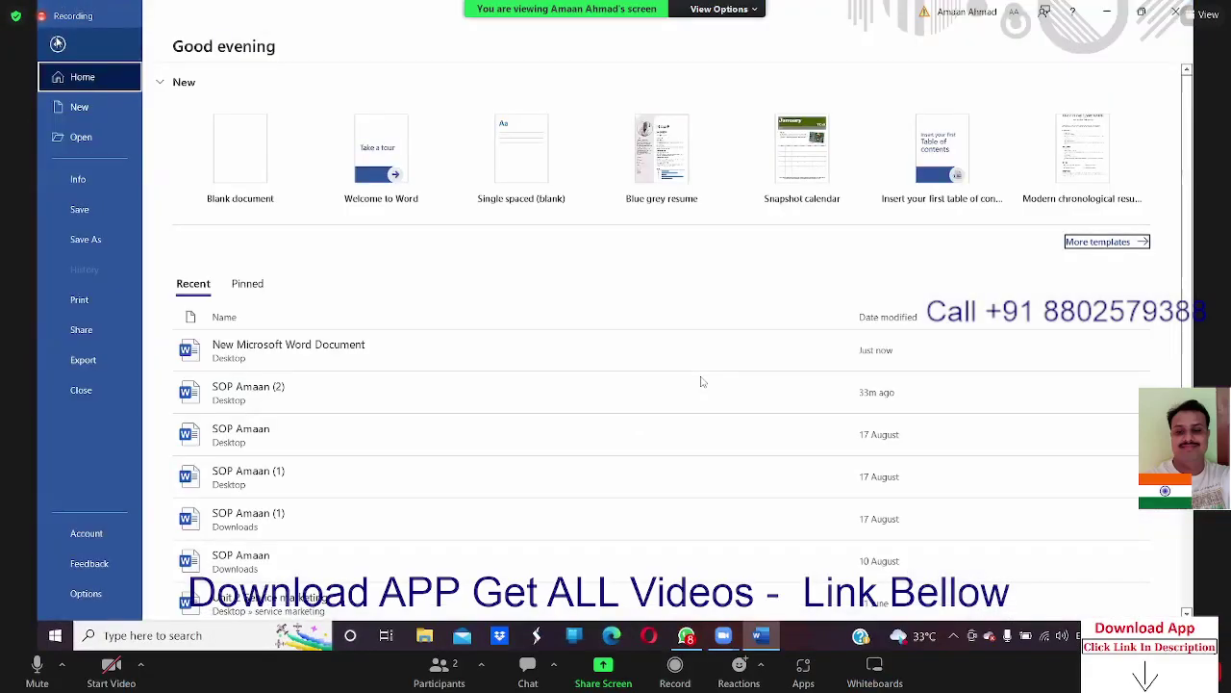
{"action": "left_click", "coordinate": [80, 107]}
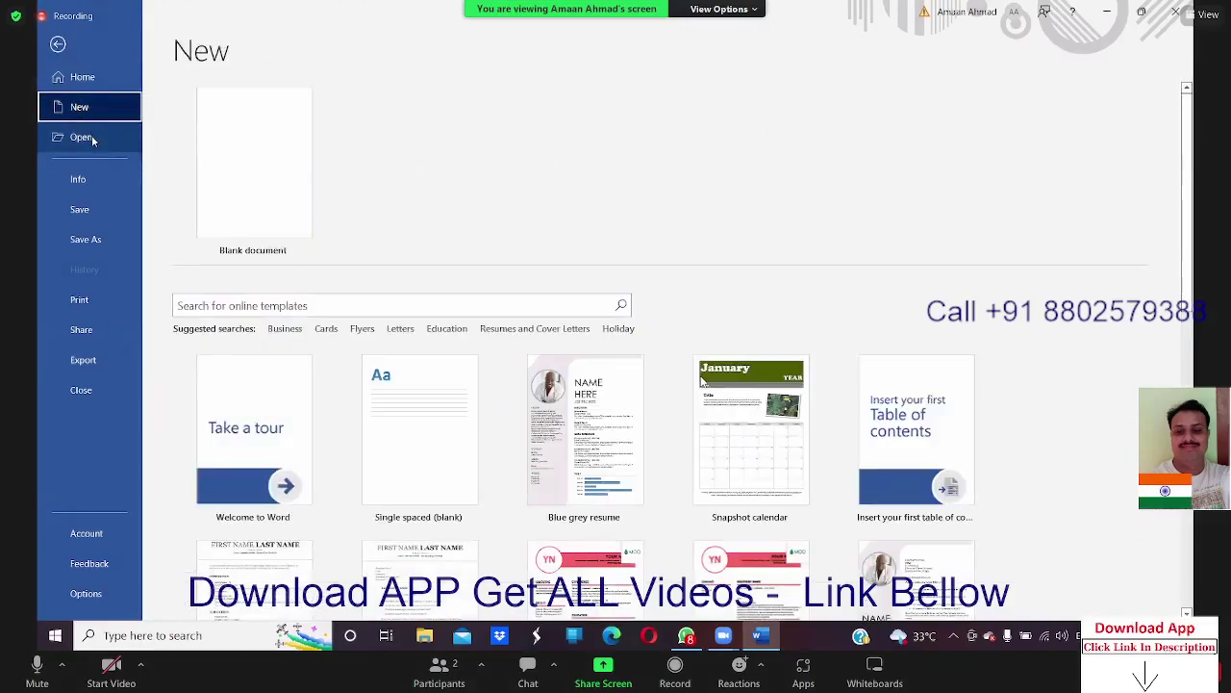
{"action": "left_click", "coordinate": [92, 140]}
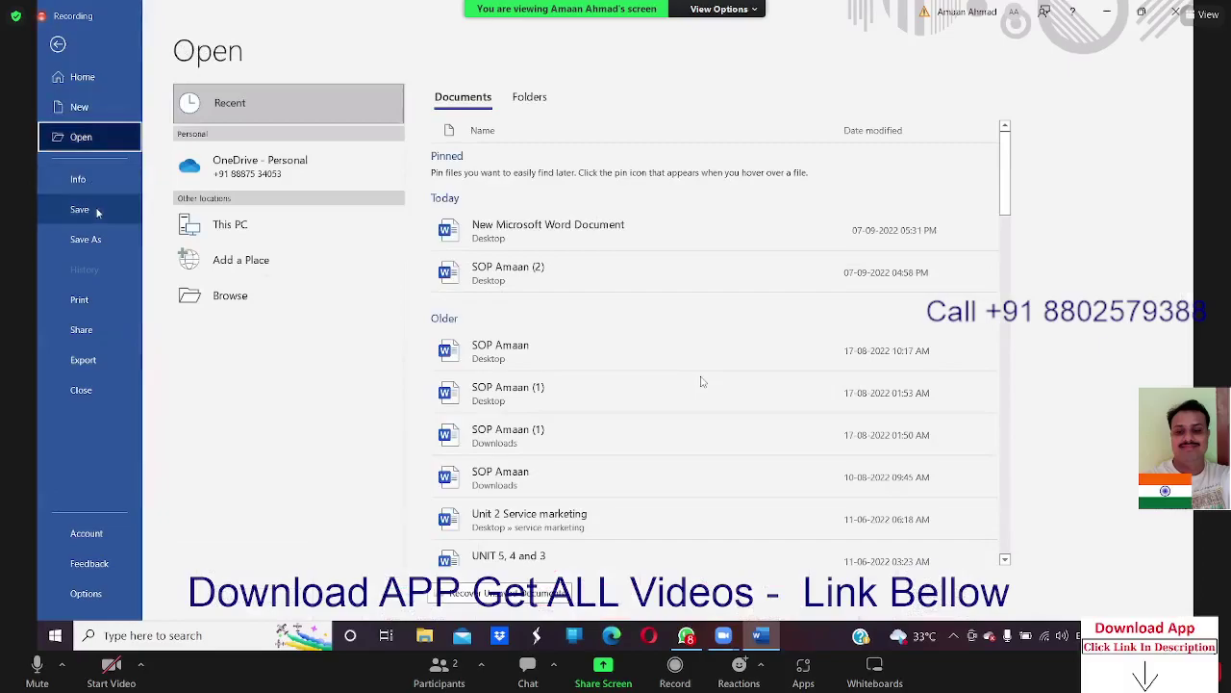
{"action": "left_click", "coordinate": [102, 335]}
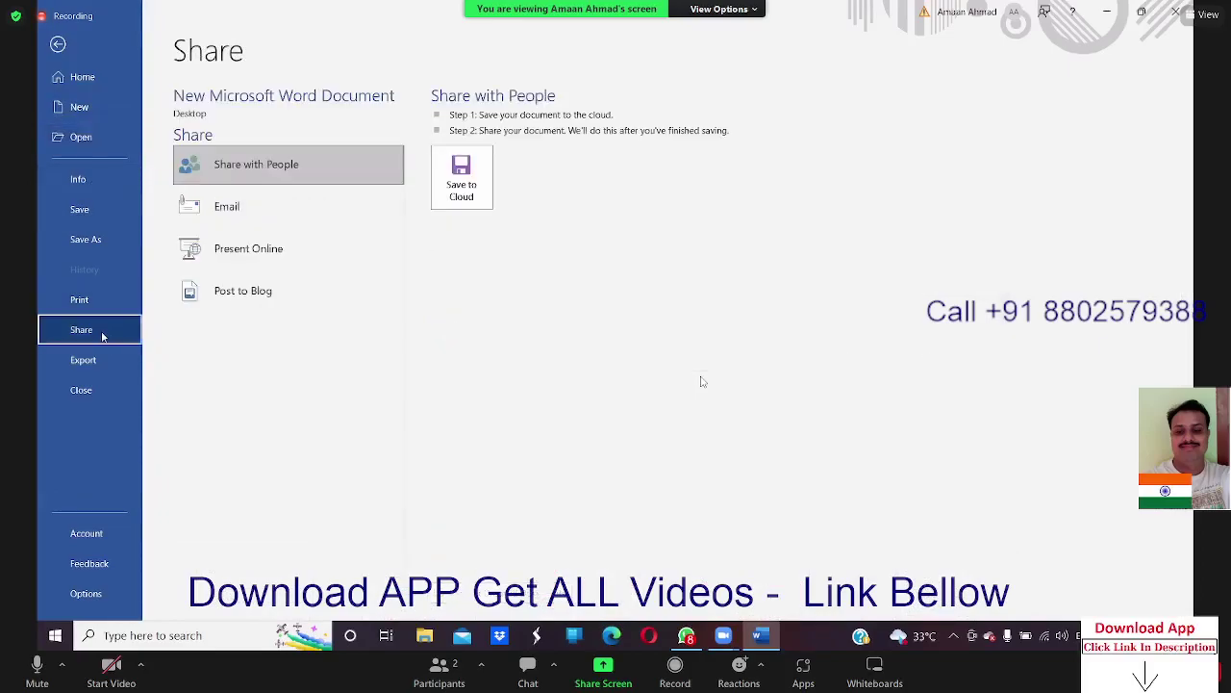
{"action": "left_click", "coordinate": [104, 360]}
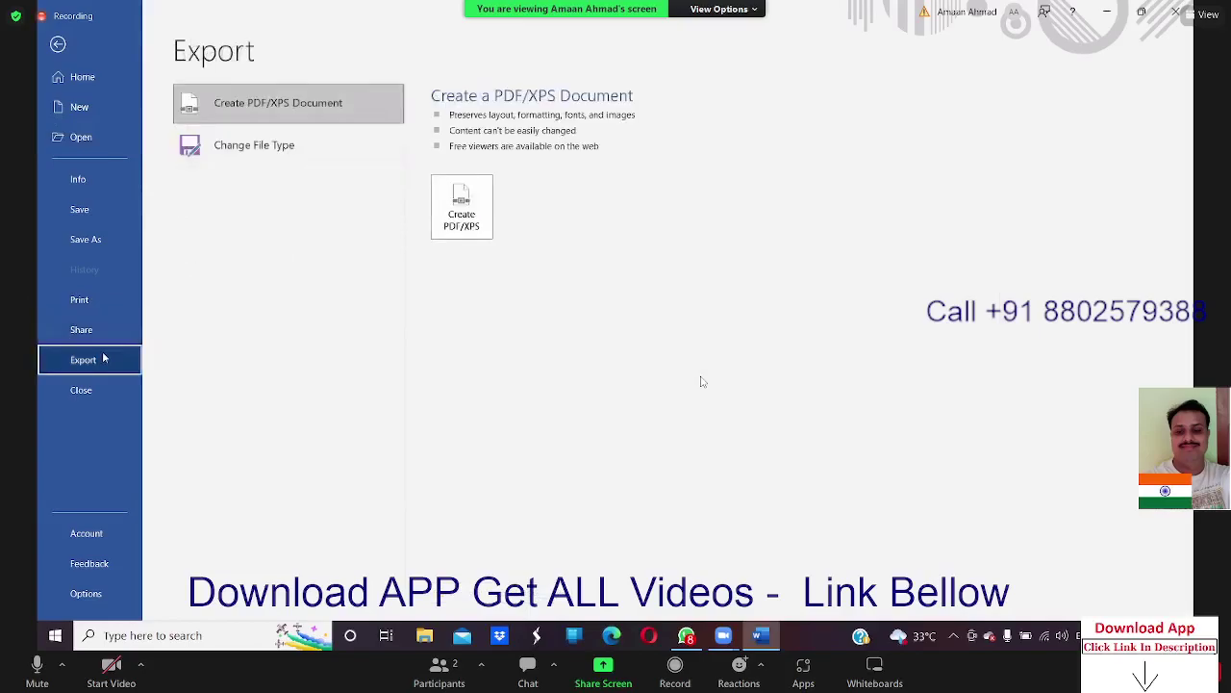
{"action": "left_click", "coordinate": [102, 388]}
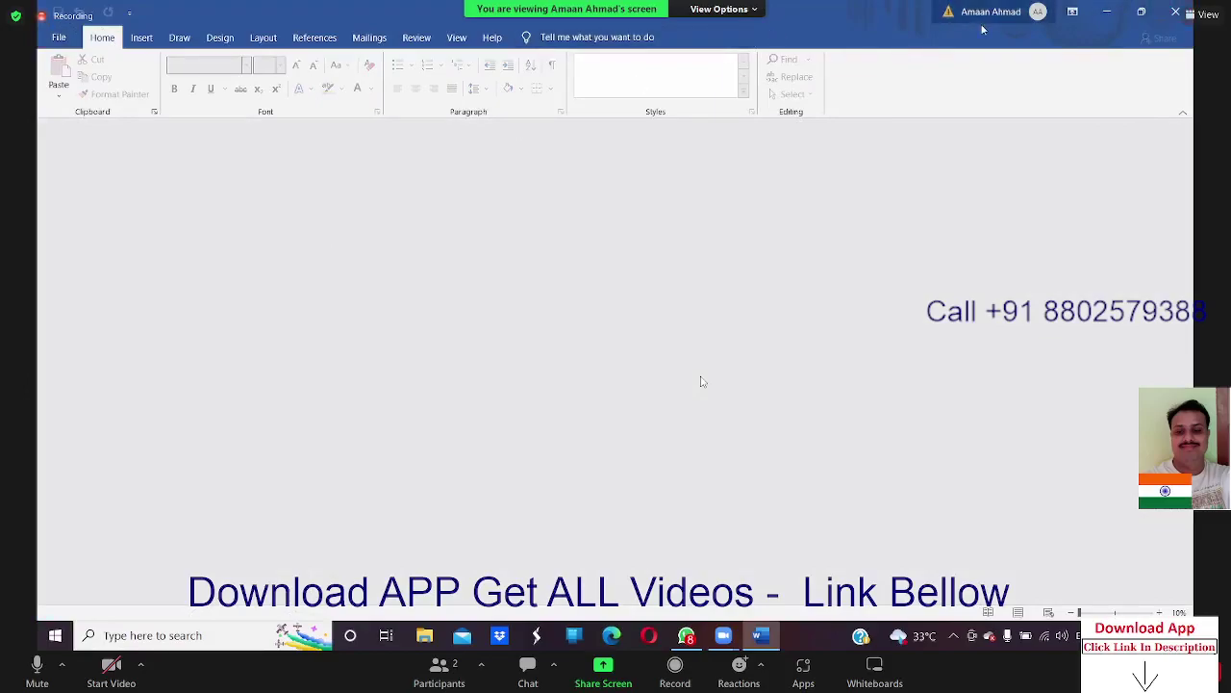
- Close the empty Word window and reopen New Microsoft Word Document from the desktop
{"action": "left_click", "coordinate": [1178, 10]}
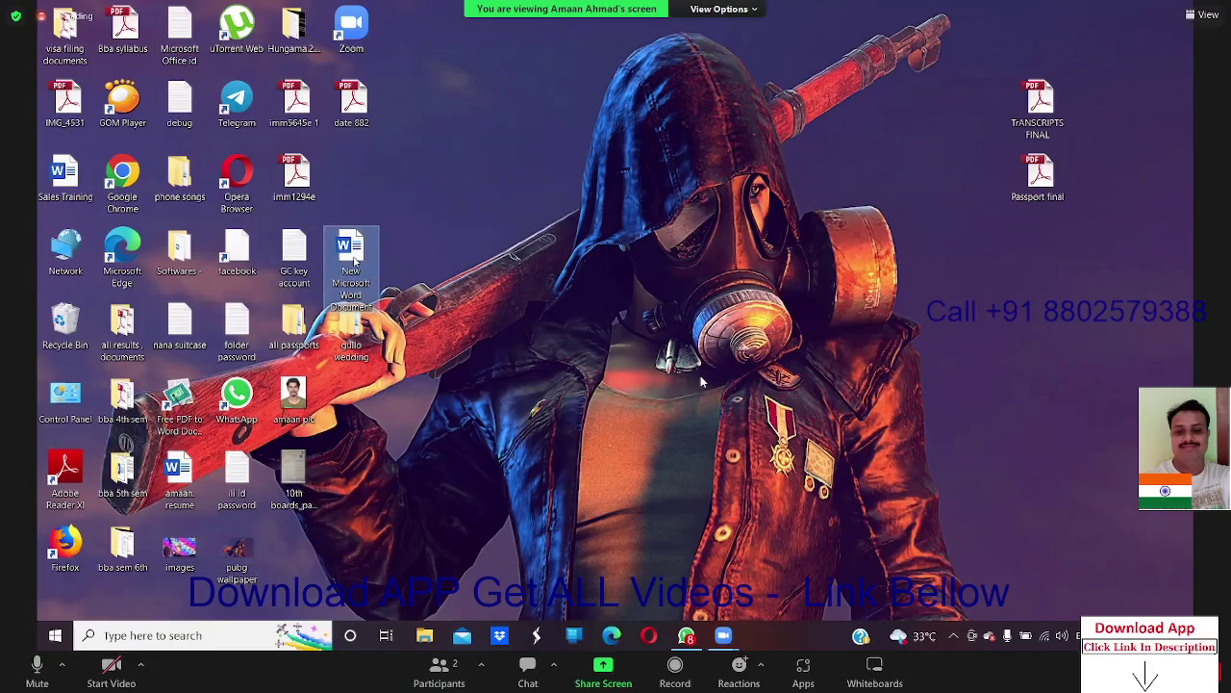
{"action": "right_click", "coordinate": [355, 260]}
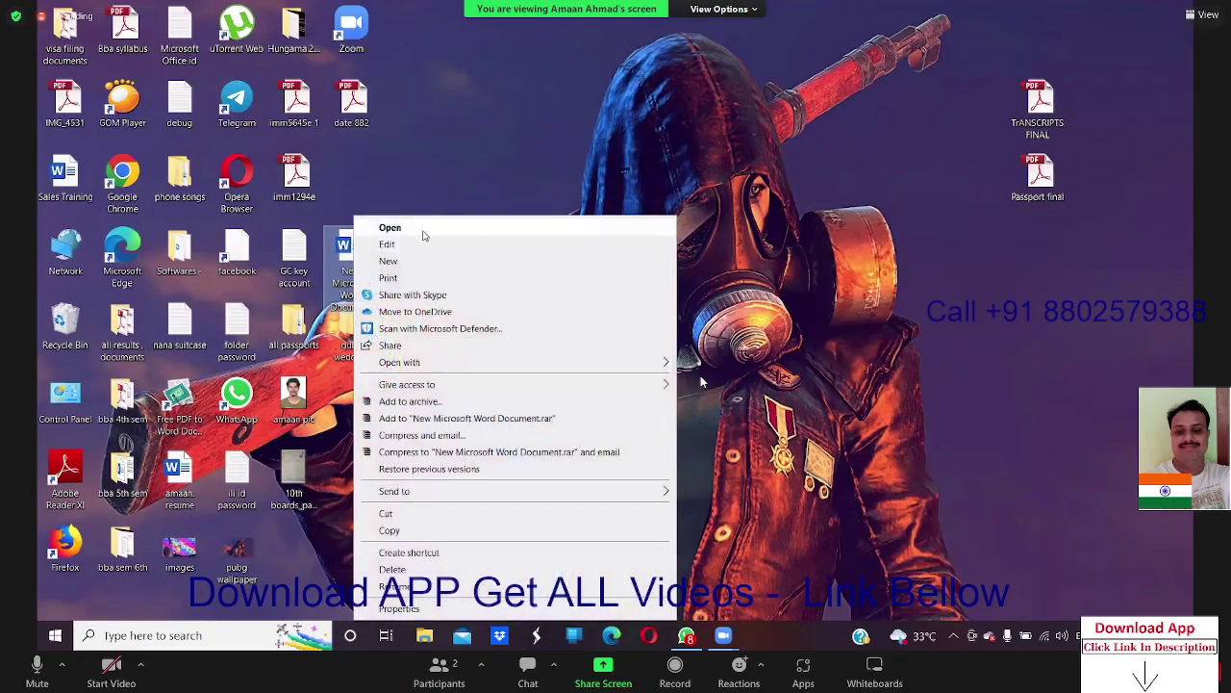
{"action": "left_click", "coordinate": [423, 231]}
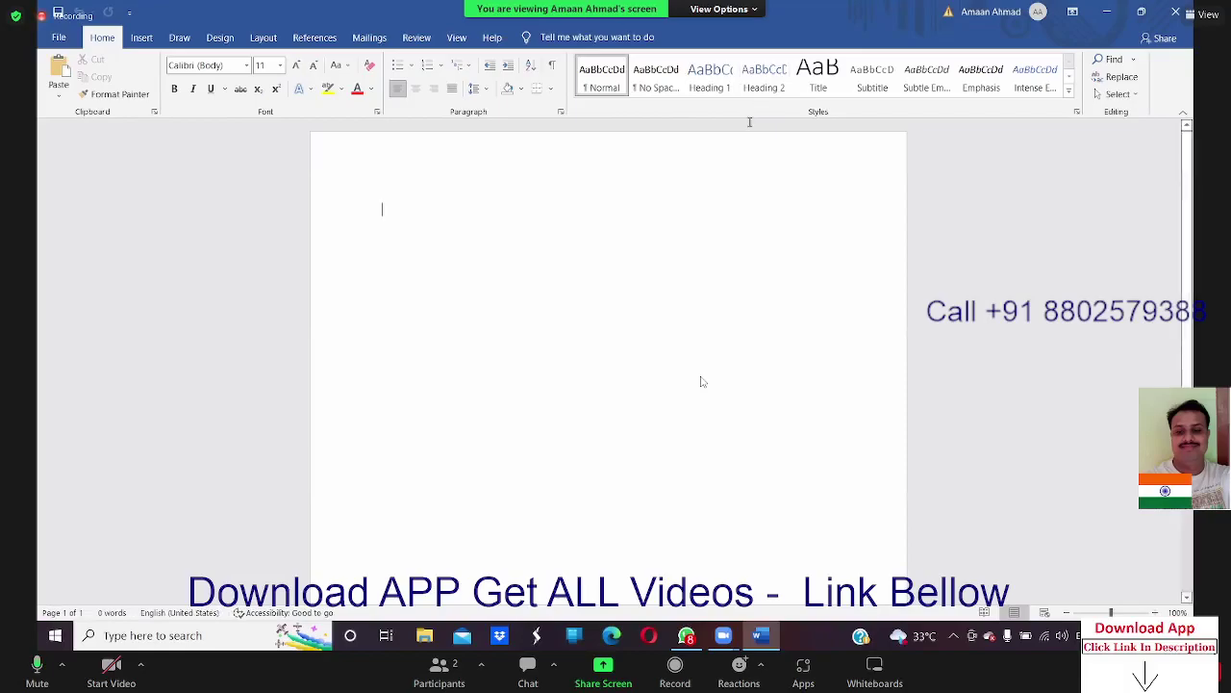
- Show the Account page listing Office Home and Student 2019, version 2207
{"action": "left_click", "coordinate": [45, 37]}
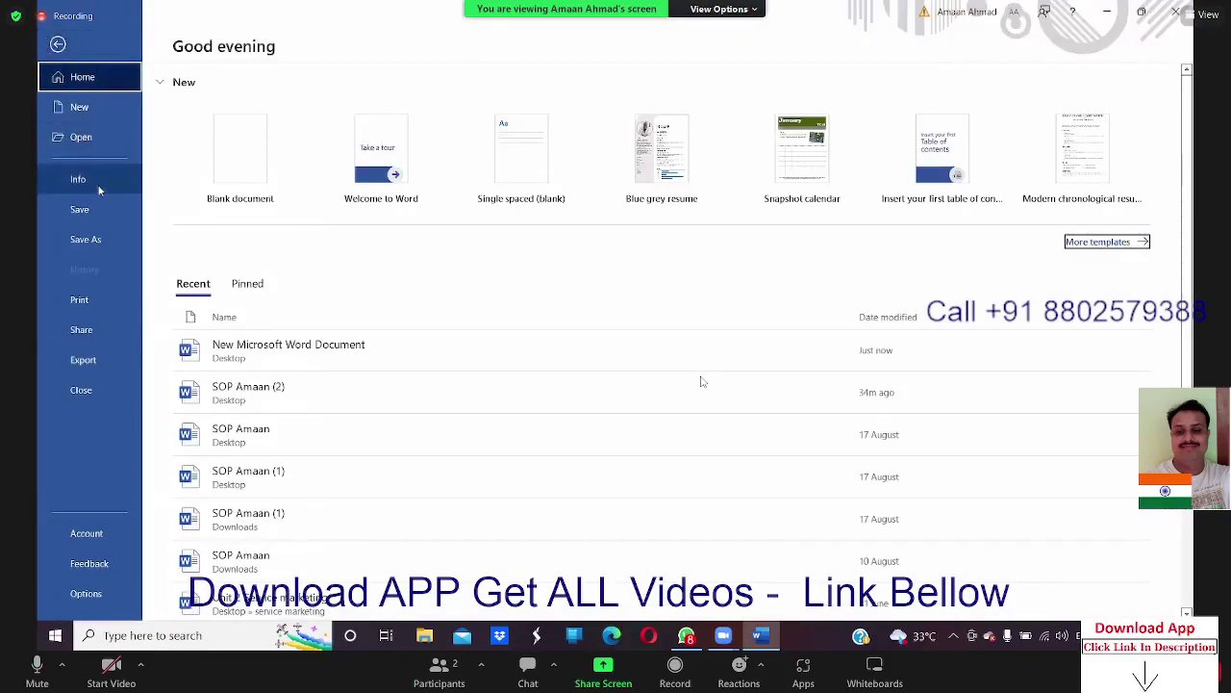
{"action": "left_click", "coordinate": [111, 530]}
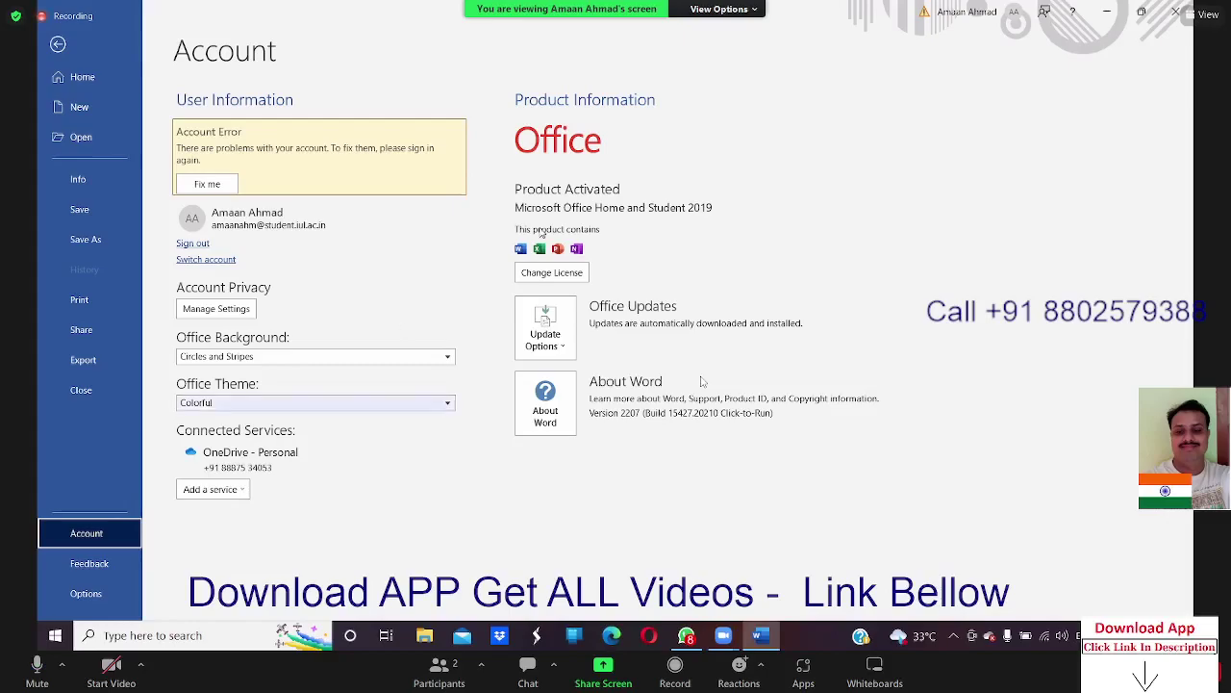
{"action": "left_click", "coordinate": [215, 639]}
{"action": "type", "text": "ou"}
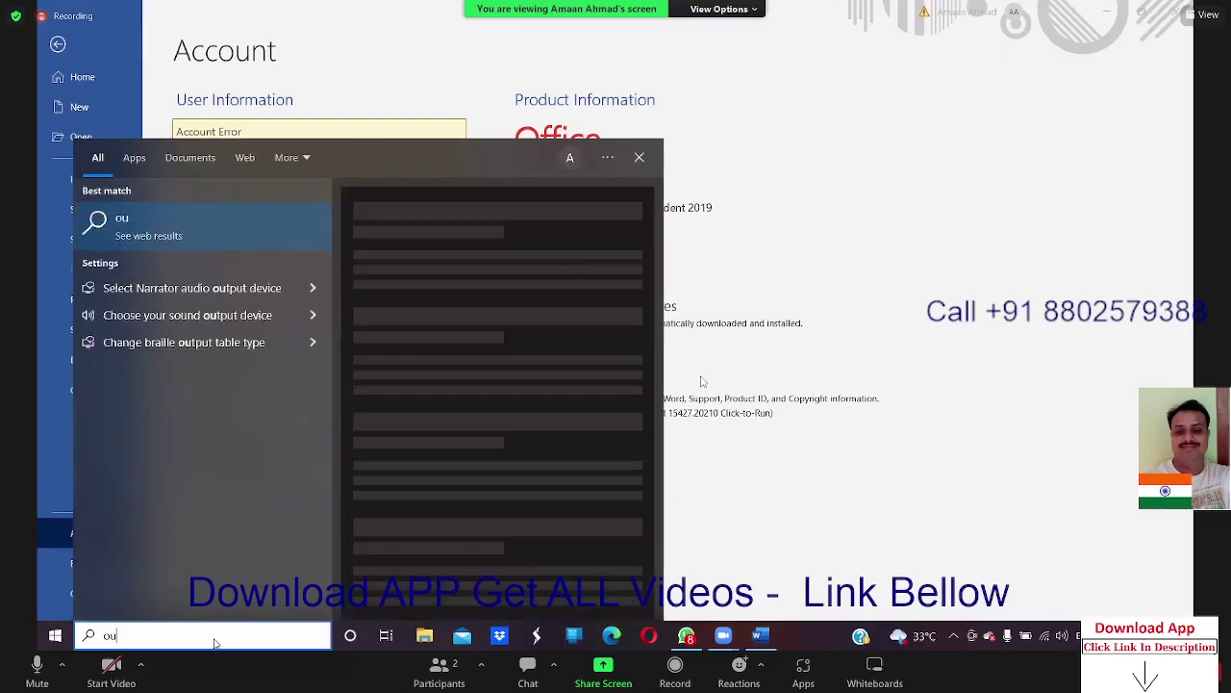
{"action": "type", "text": "t"}
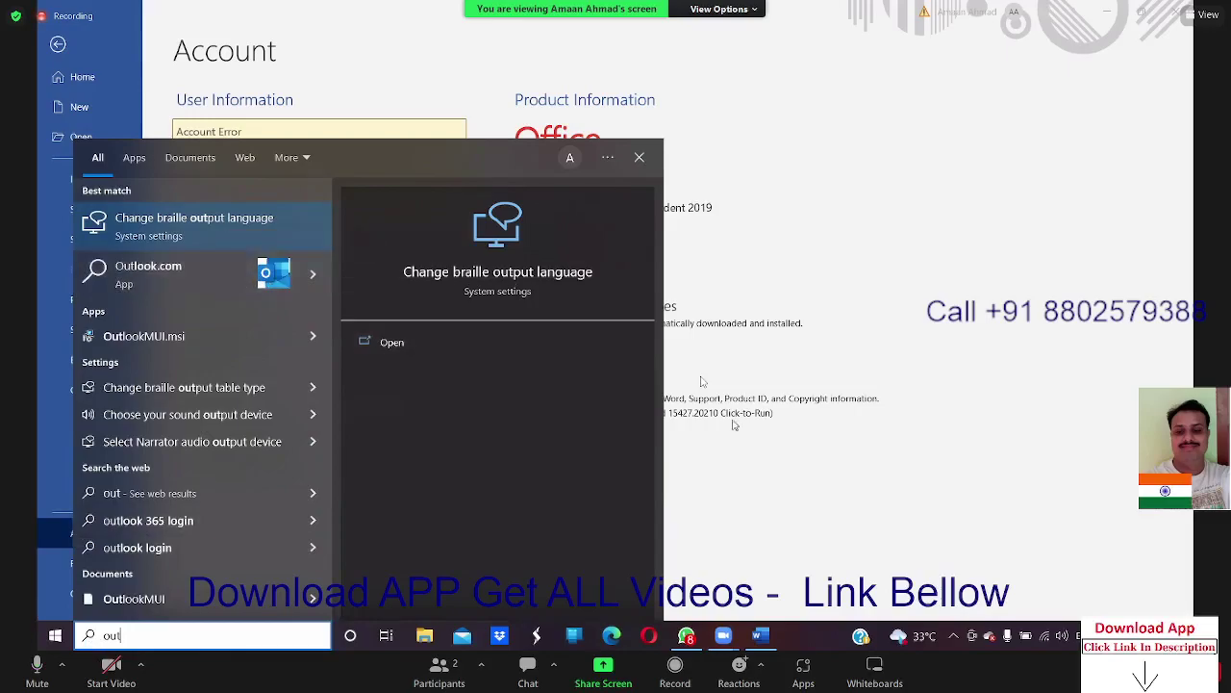
{"action": "left_click", "coordinate": [701, 382]}
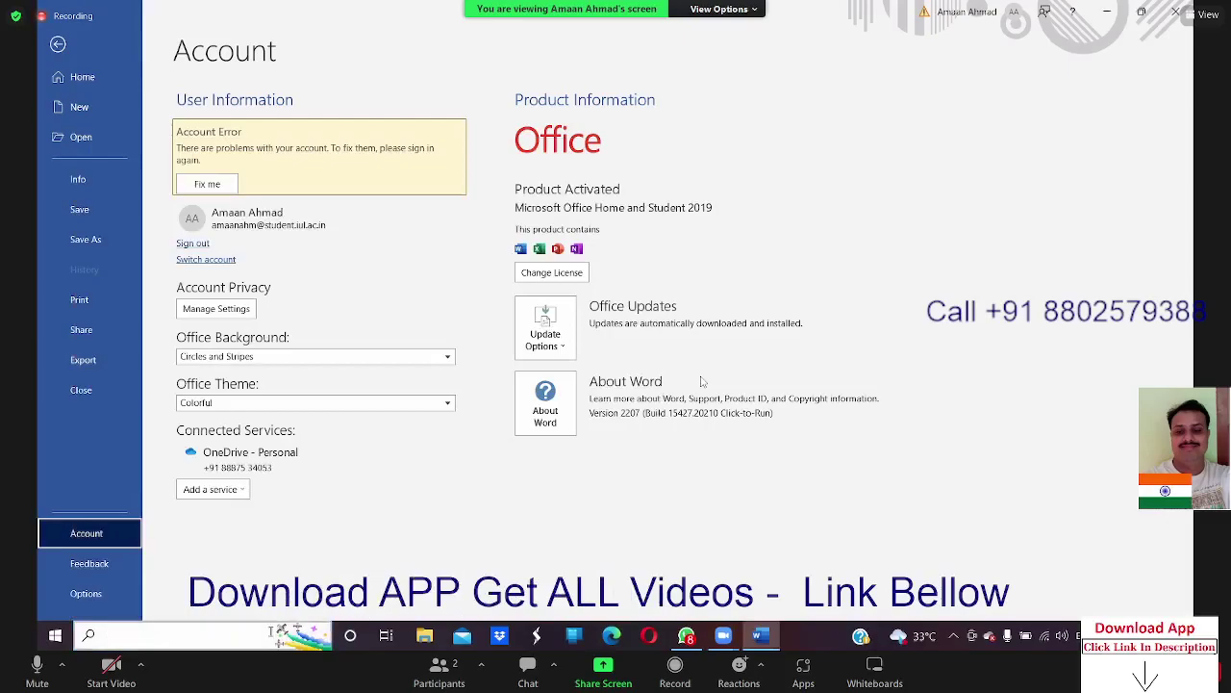
{"action": "type", "text": "a"}
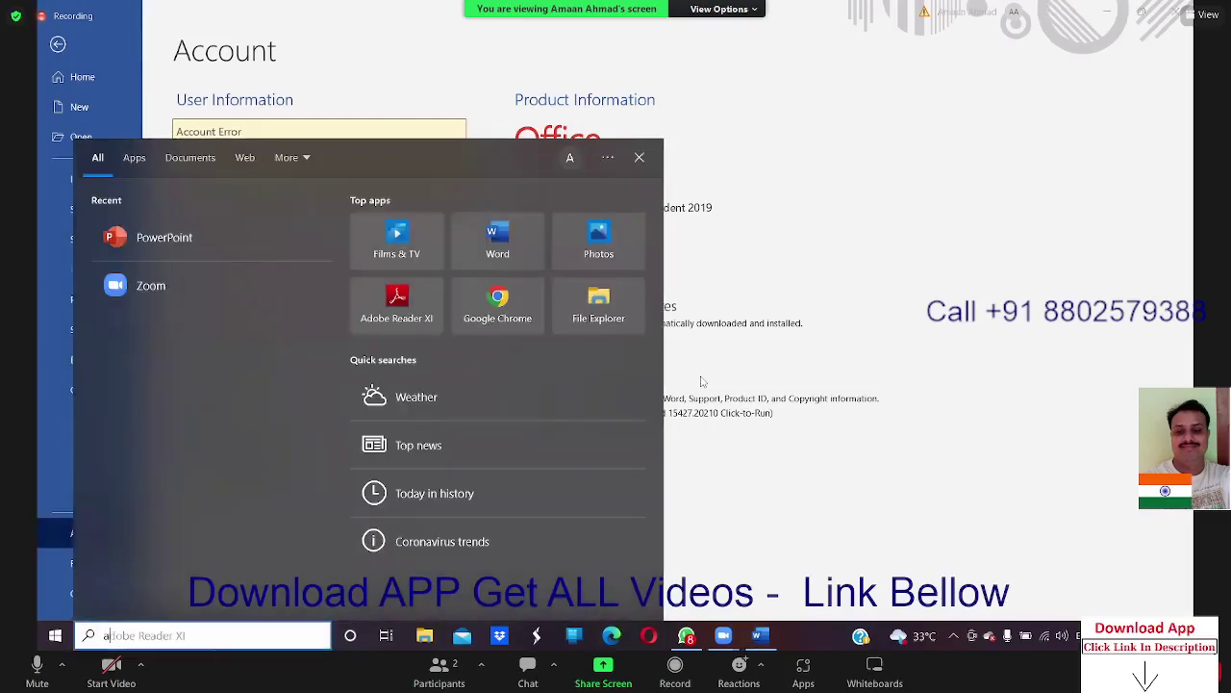
{"action": "type", "text": "cce"}
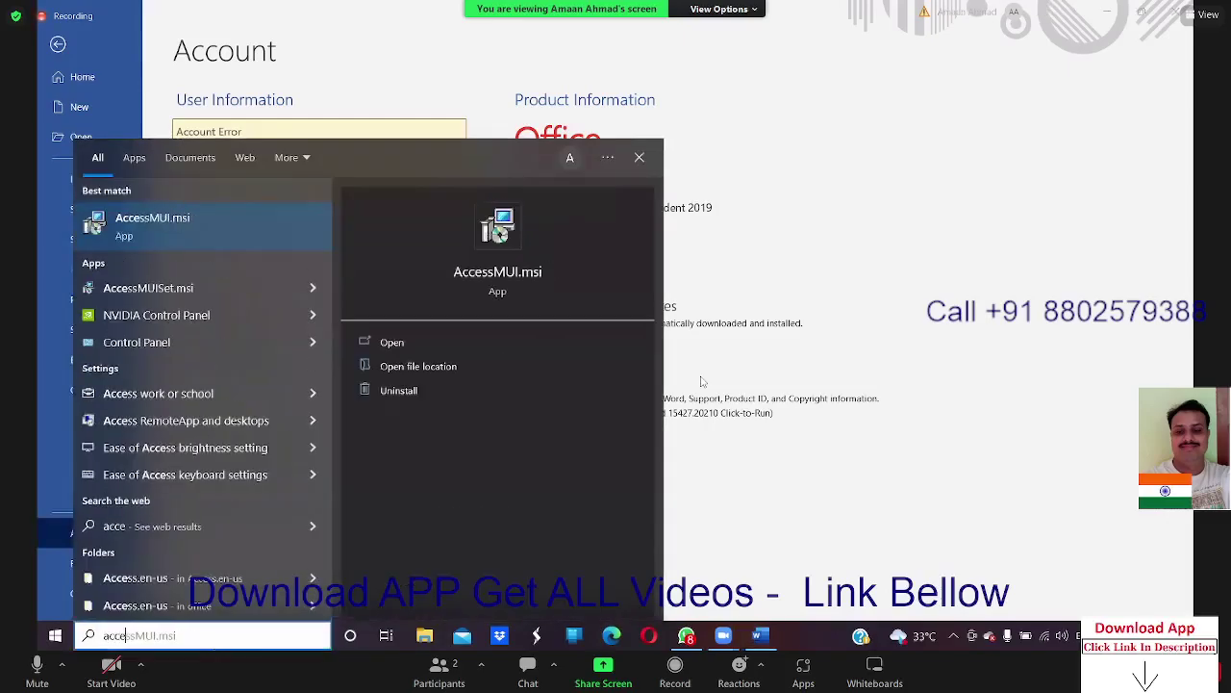
{"action": "key", "text": "BackSpace"}
{"action": "key", "text": "BackSpace"}
{"action": "key", "text": "BackSpace"}
{"action": "key", "text": "BackSpace"}
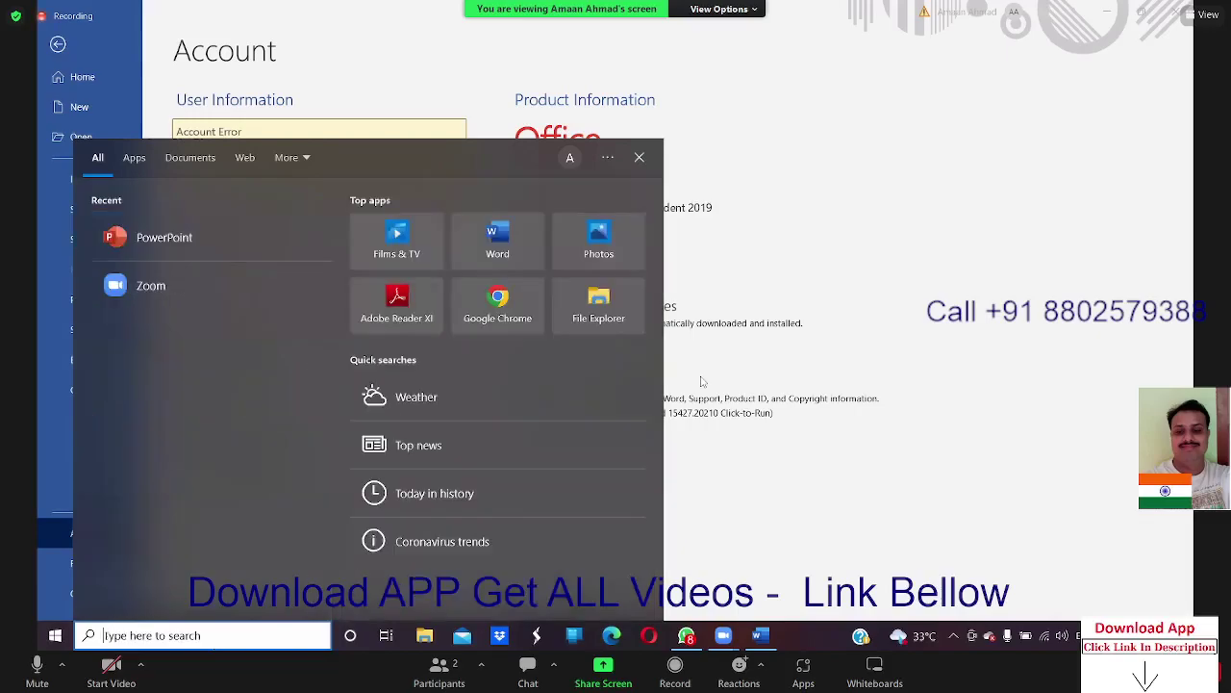
{"action": "type", "text": "out"}
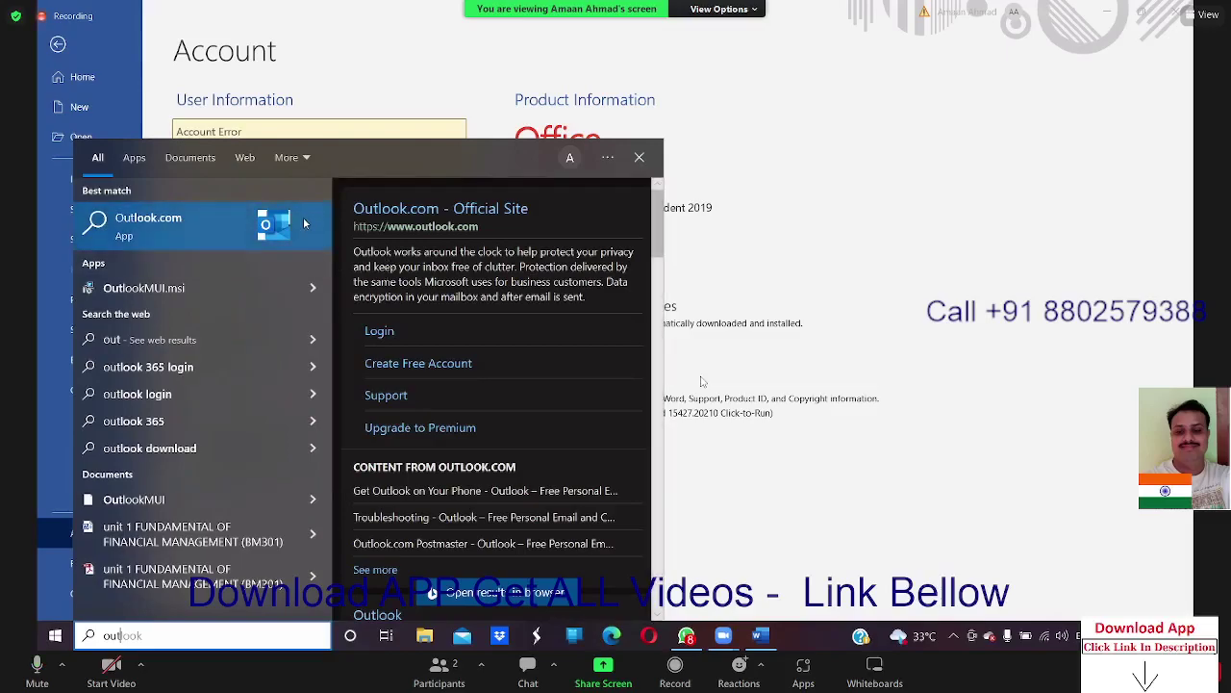
{"action": "mouse_move", "coordinate": [493, 289]}
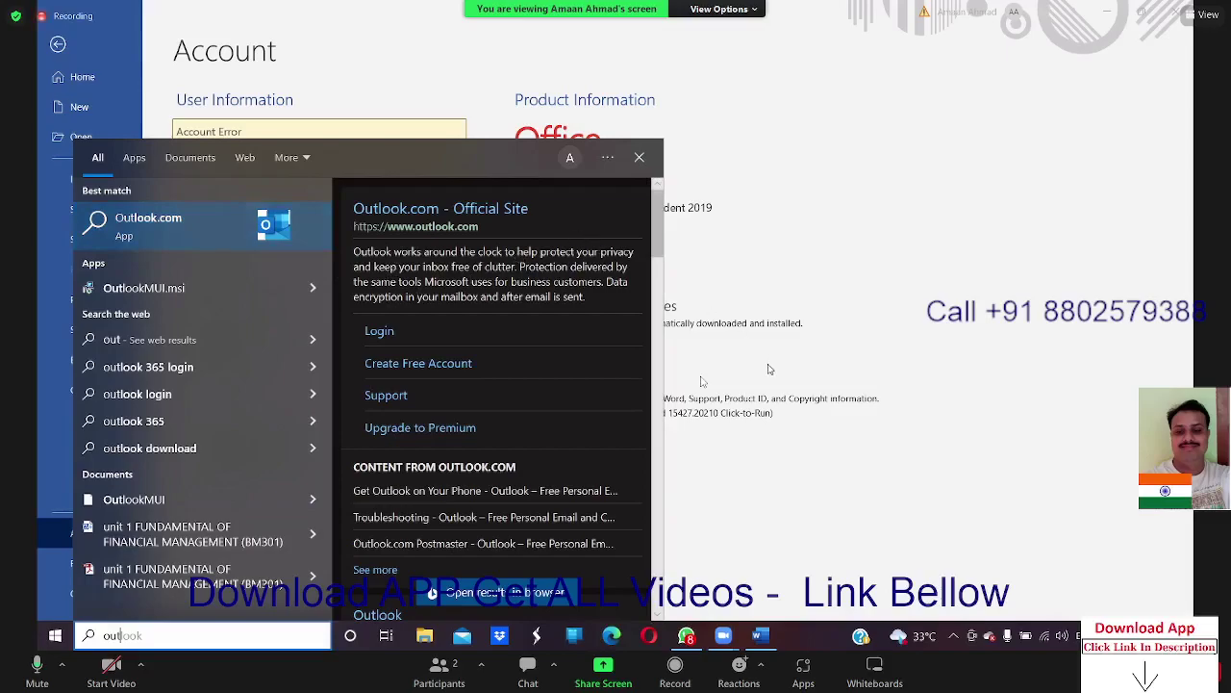
{"action": "left_click", "coordinate": [835, 370]}
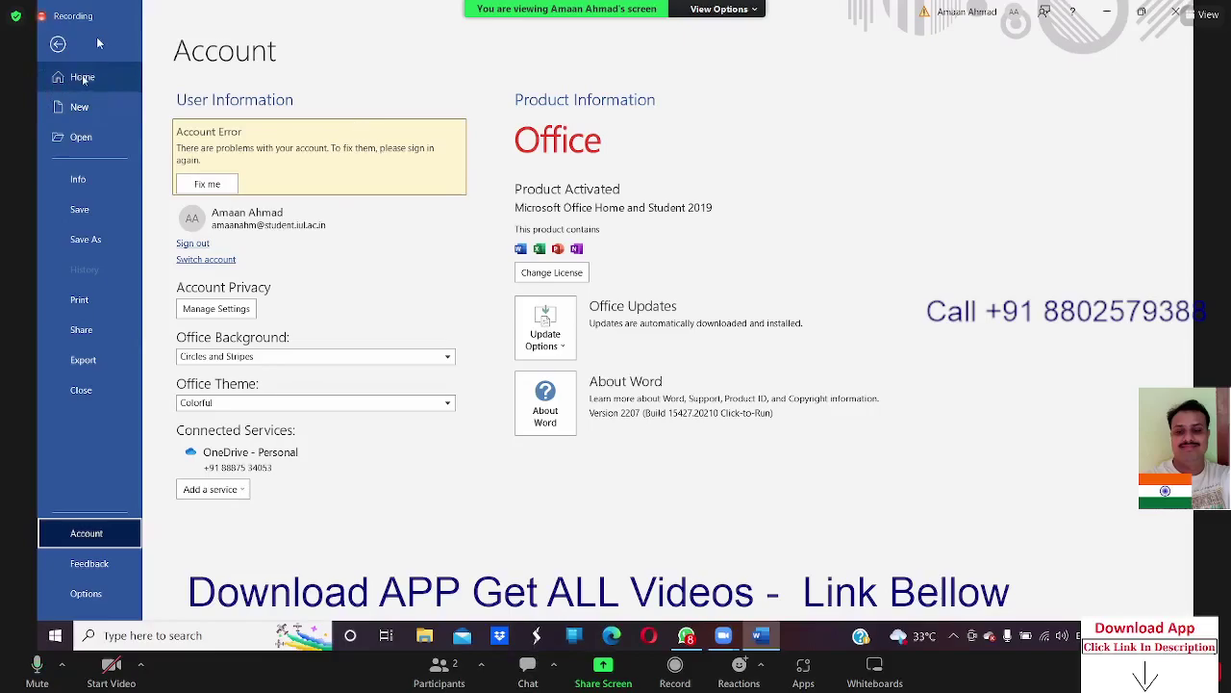
- Dismiss the sharing-disabled notice and share Screen 1 showing the diploma certificate
{"action": "left_click", "coordinate": [608, 671]}
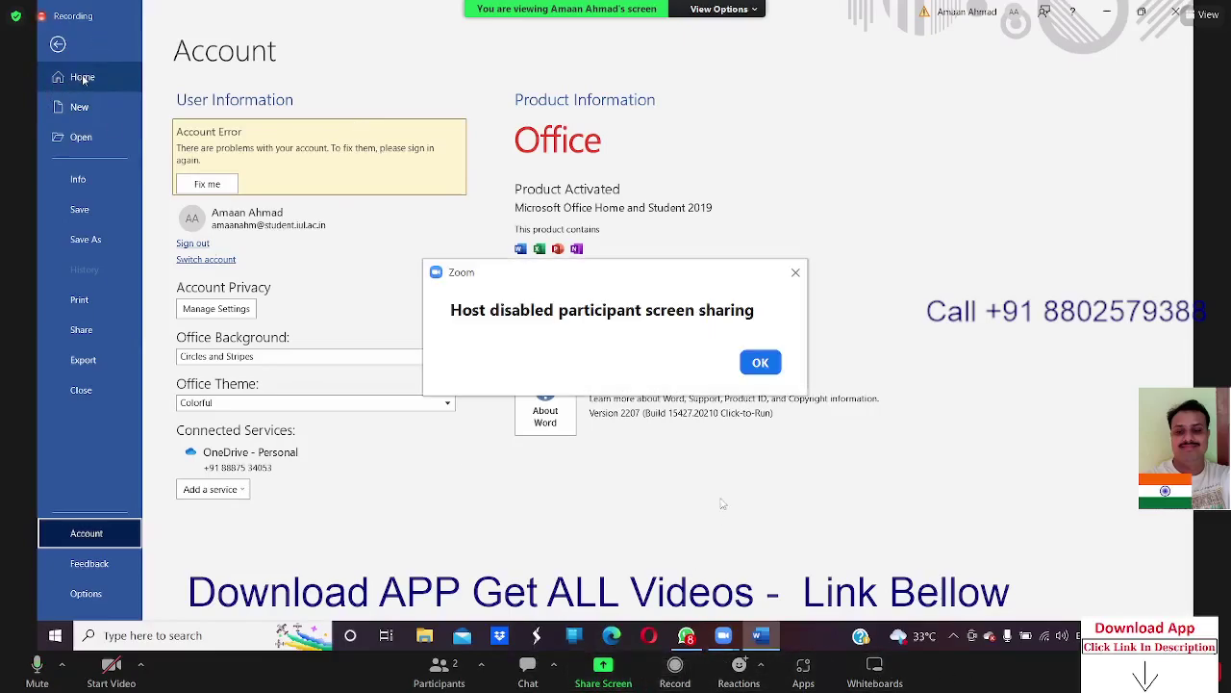
{"action": "left_click", "coordinate": [755, 362]}
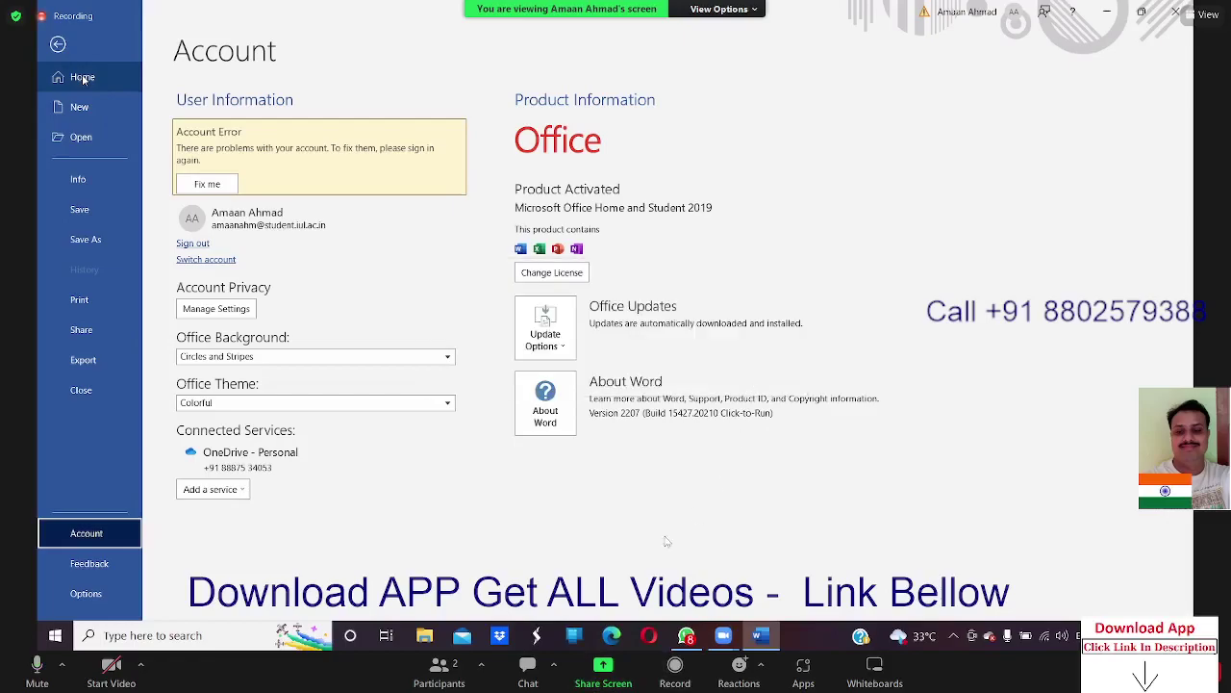
{"action": "left_click", "coordinate": [458, 662]}
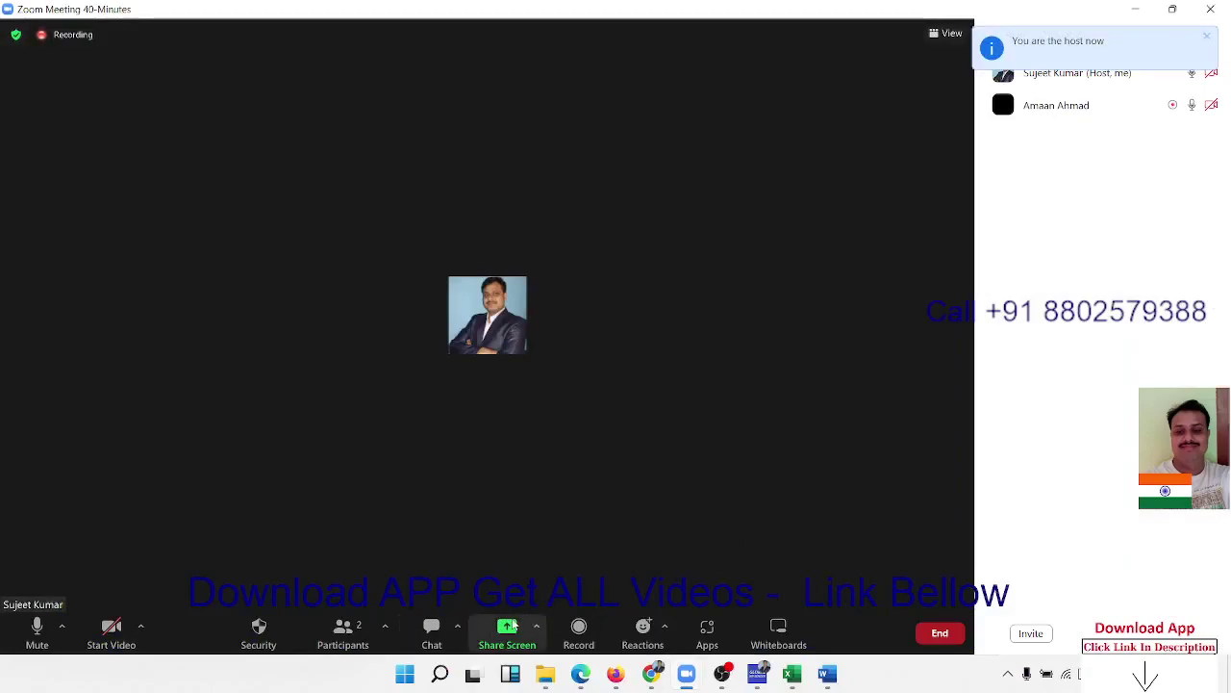
{"action": "left_click", "coordinate": [515, 624]}
{"action": "left_click", "coordinate": [948, 553]}
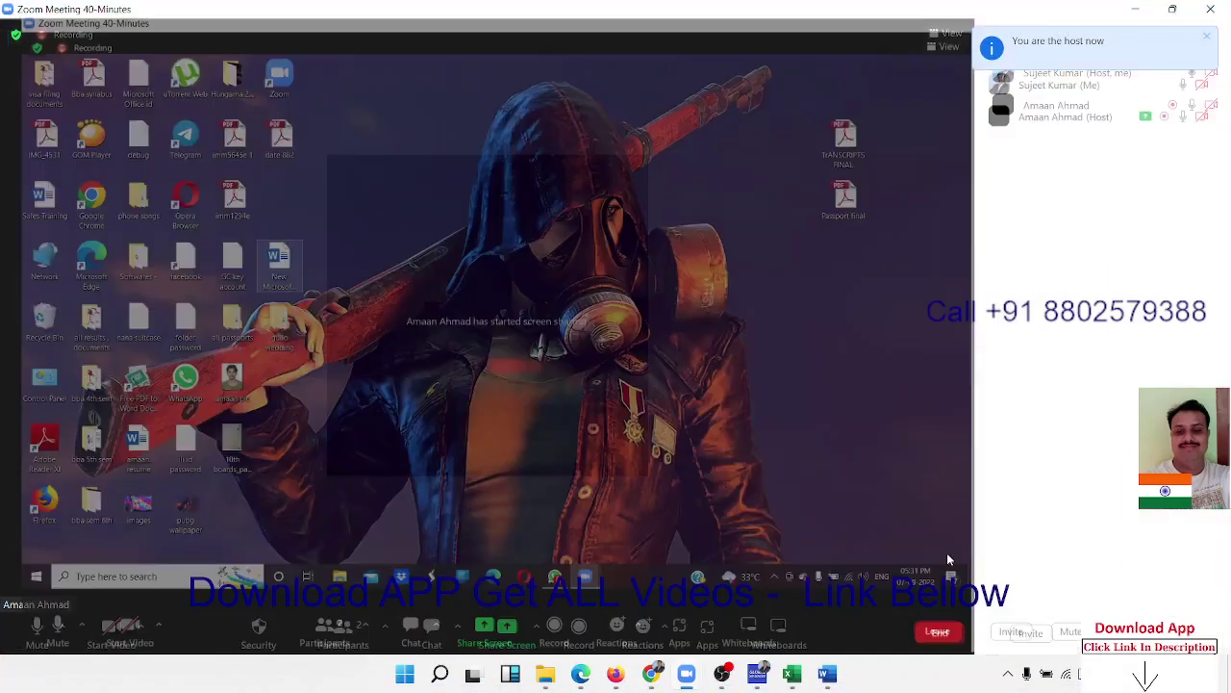
{"action": "scroll", "coordinate": [165, 197], "scroll_direction": "up", "scroll_amount": 5}
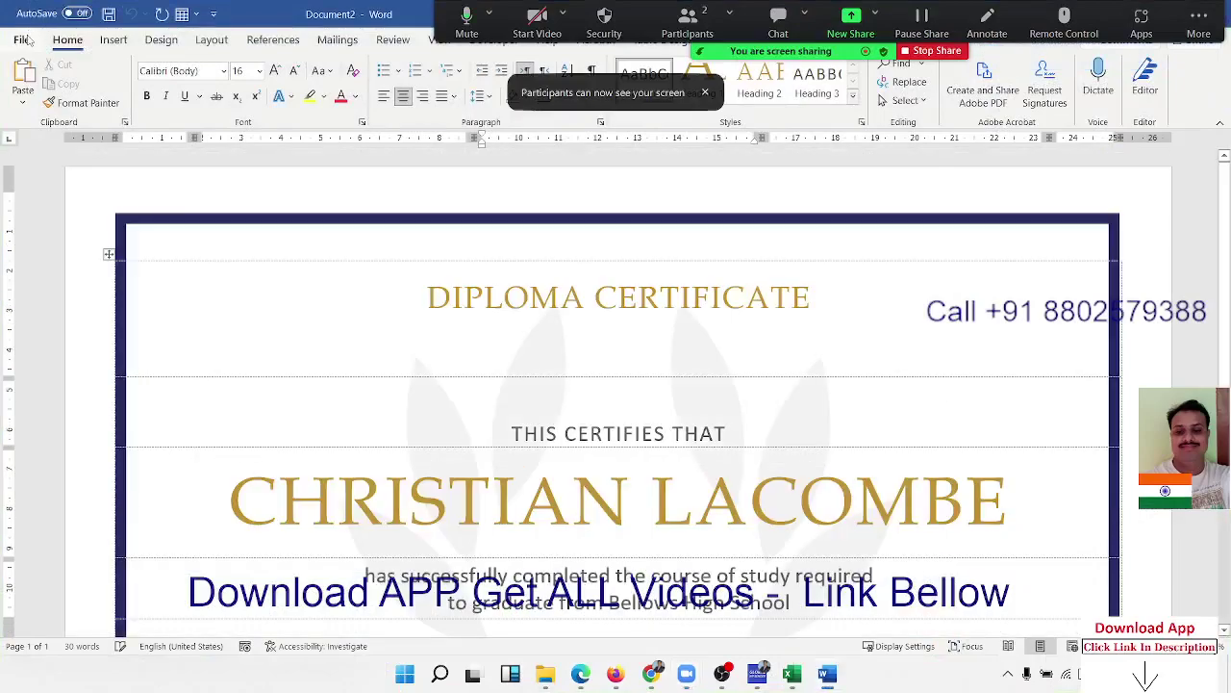
- Open the New page and scroll down through the template gallery
{"action": "left_click", "coordinate": [21, 40]}
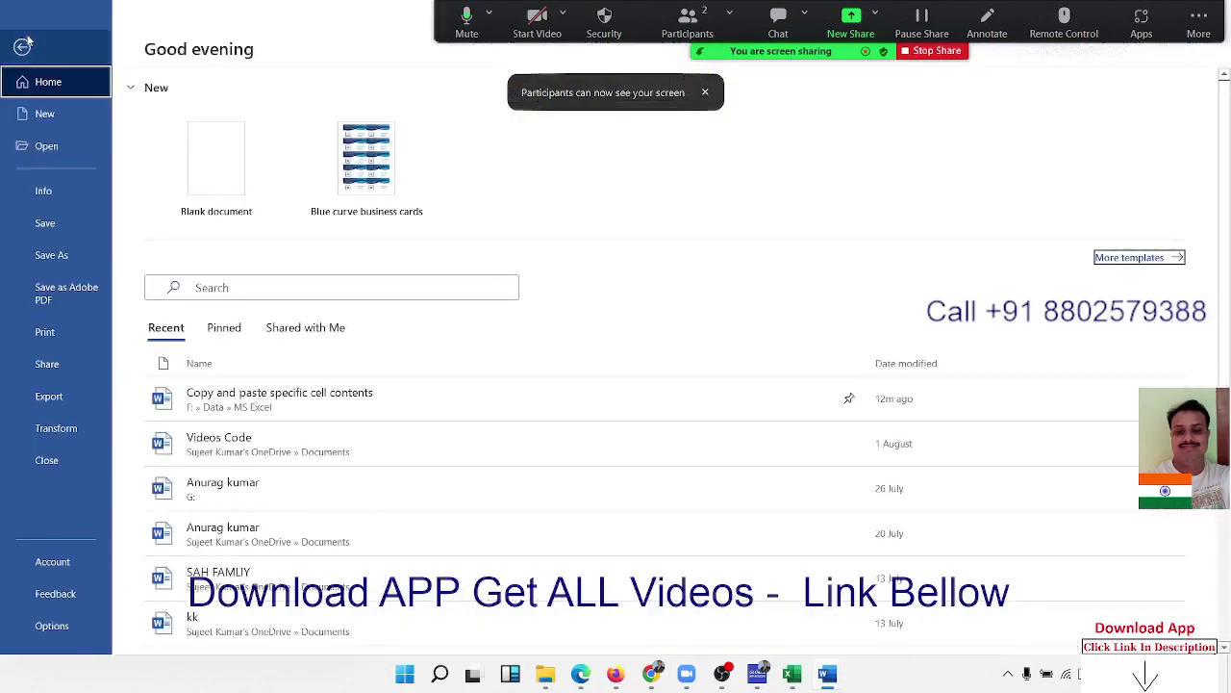
{"action": "left_click", "coordinate": [44, 109]}
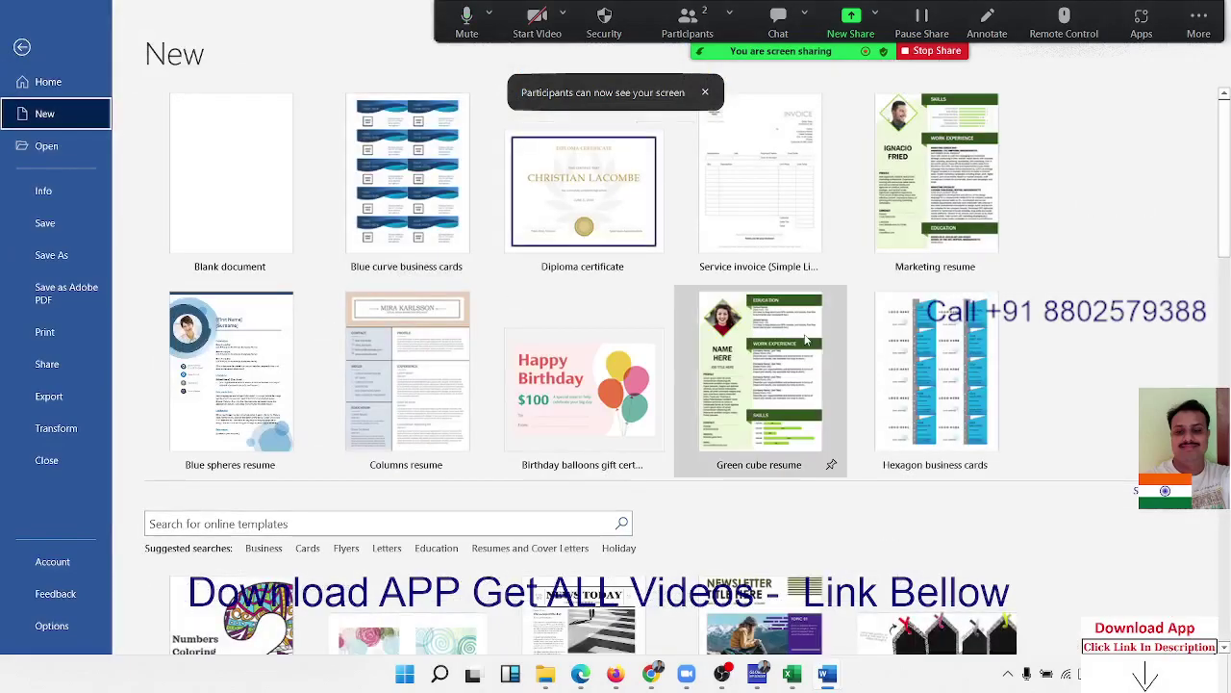
{"action": "scroll", "coordinate": [806, 340], "scroll_direction": "down", "scroll_amount": 5}
{"action": "scroll", "coordinate": [806, 339], "scroll_direction": "down", "scroll_amount": 2}
{"action": "scroll", "coordinate": [806, 340], "scroll_direction": "down", "scroll_amount": 5}
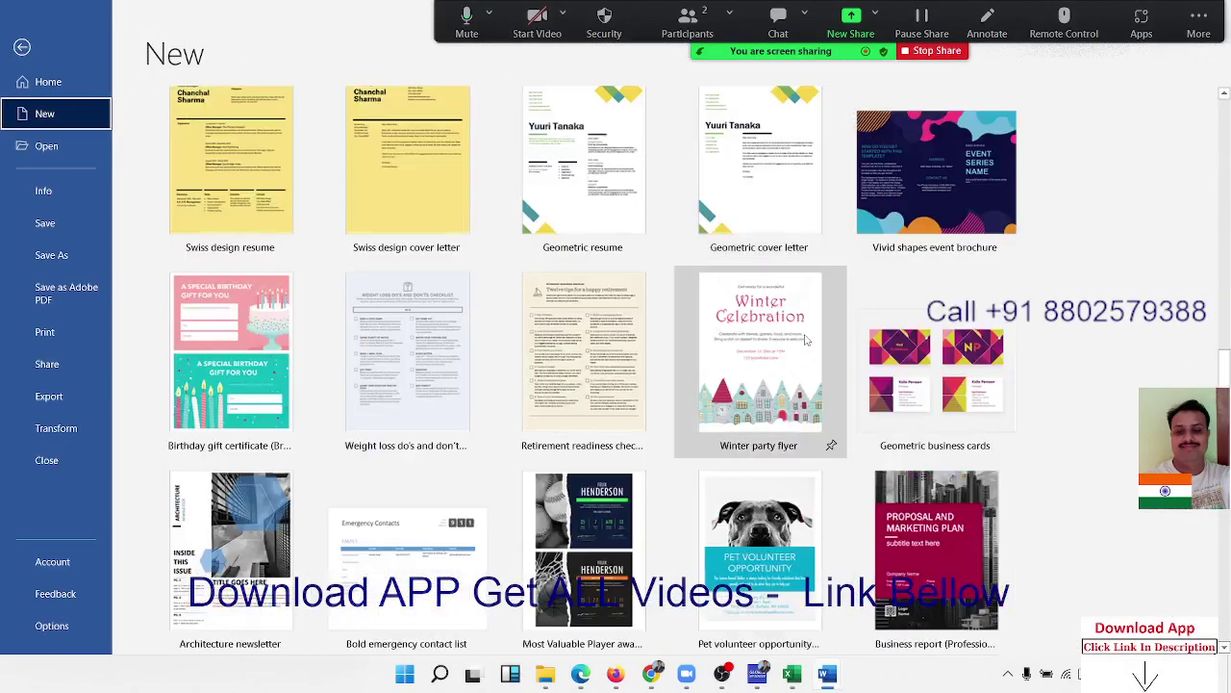
{"action": "scroll", "coordinate": [806, 340], "scroll_direction": "down", "scroll_amount": 2}
{"action": "scroll", "coordinate": [807, 340], "scroll_direction": "down", "scroll_amount": 5}
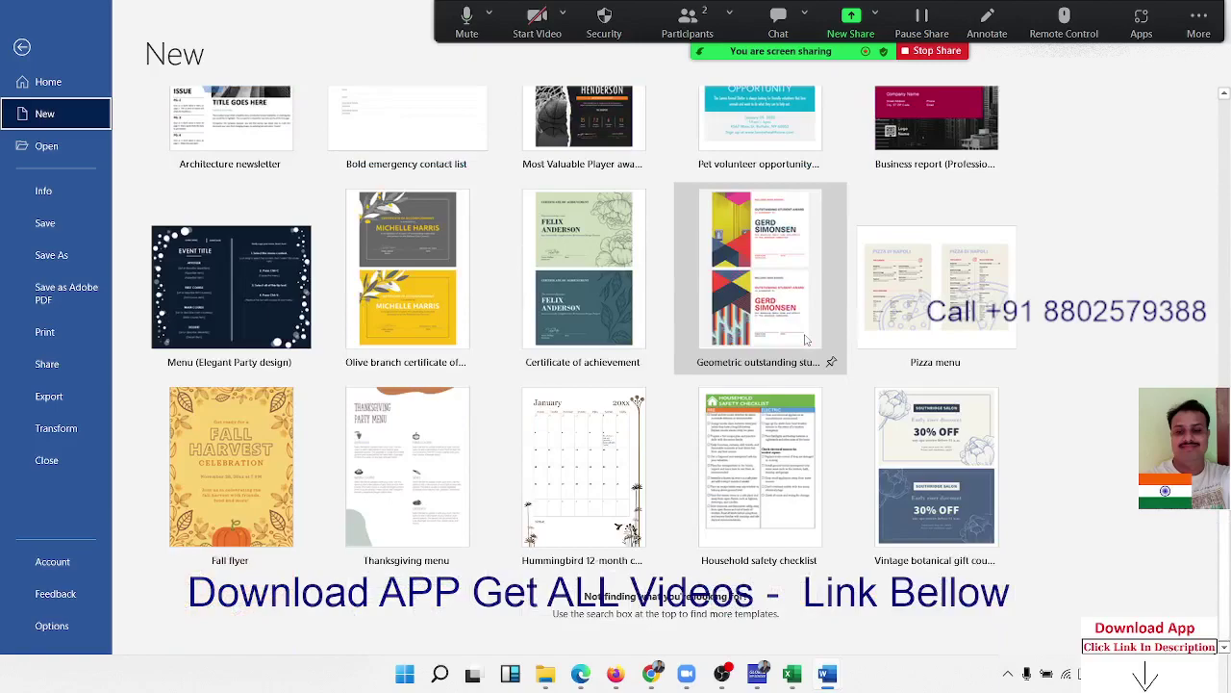
- Scroll back to the top, where Blank document and Diploma certificate appear
{"action": "scroll", "coordinate": [806, 340], "scroll_direction": "up", "scroll_amount": 2}
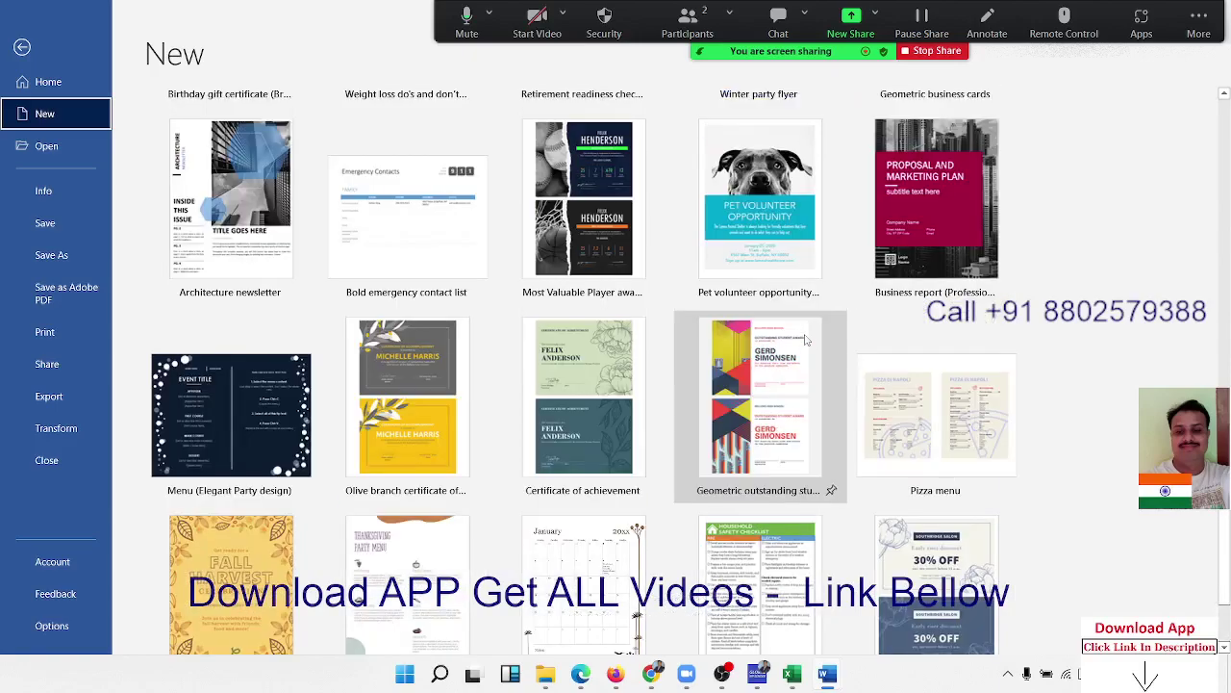
{"action": "scroll", "coordinate": [806, 339], "scroll_direction": "up", "scroll_amount": 2}
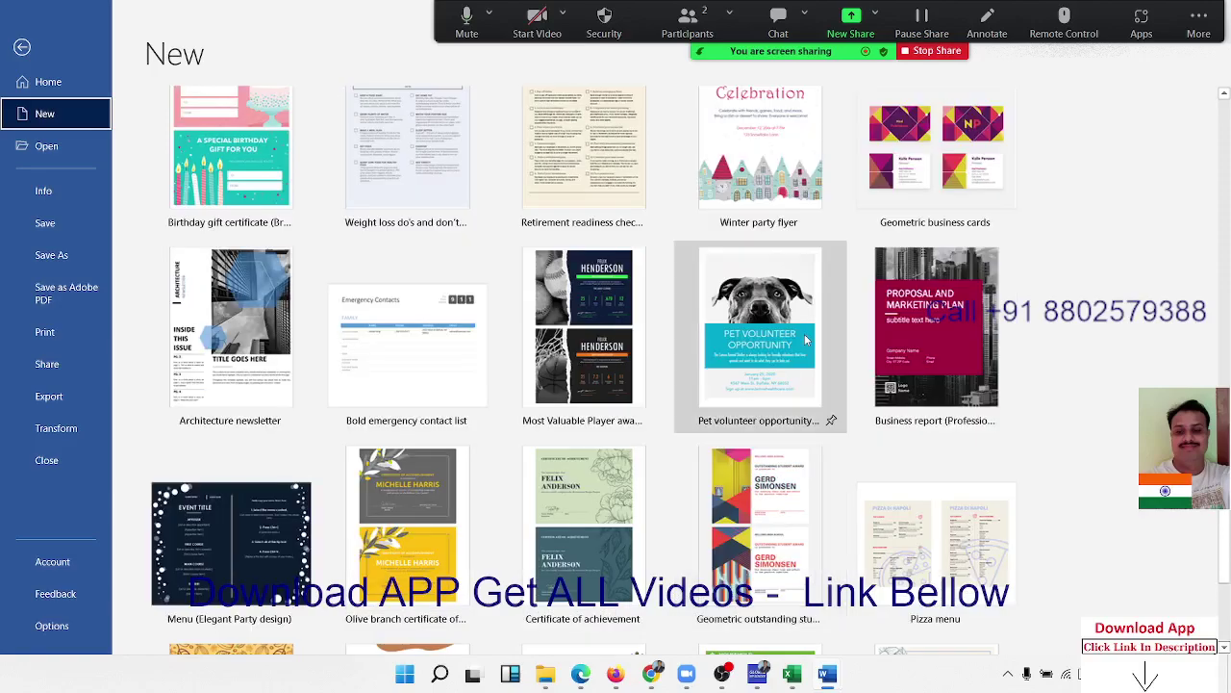
{"action": "scroll", "coordinate": [807, 339], "scroll_direction": "up", "scroll_amount": 2}
{"action": "scroll", "coordinate": [806, 340], "scroll_direction": "up", "scroll_amount": 2}
{"action": "scroll", "coordinate": [806, 340], "scroll_direction": "up", "scroll_amount": 2}
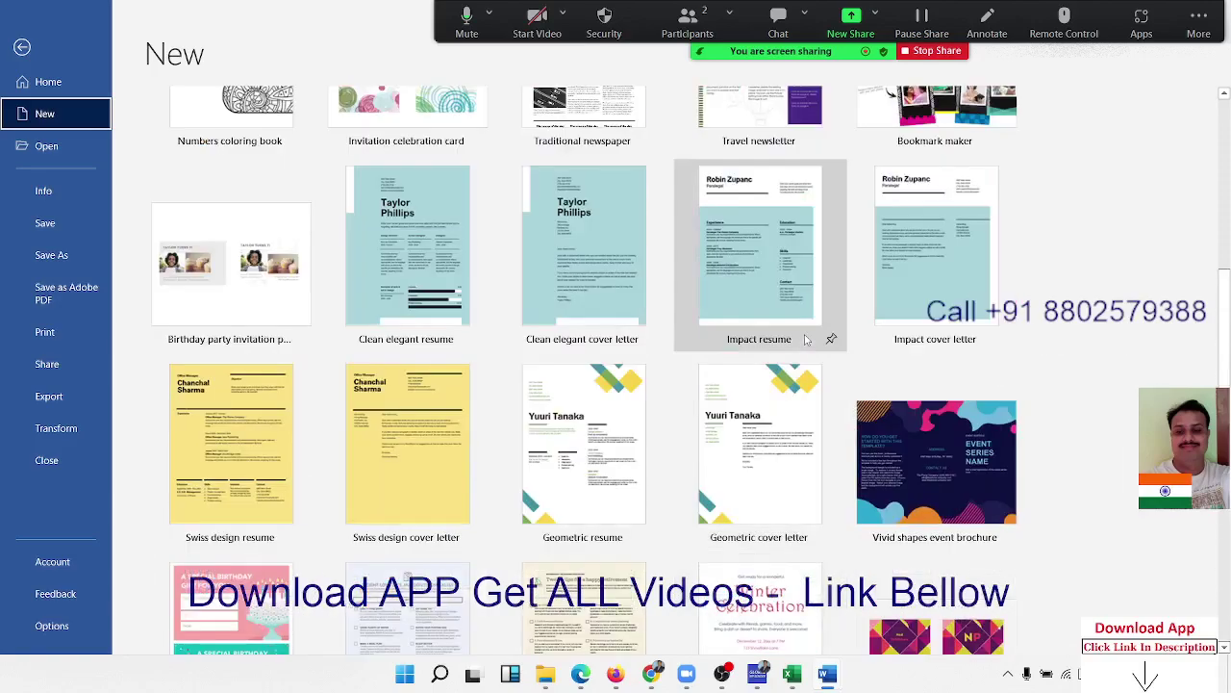
{"action": "scroll", "coordinate": [806, 339], "scroll_direction": "up", "scroll_amount": 2}
{"action": "scroll", "coordinate": [806, 339], "scroll_direction": "up", "scroll_amount": 5}
{"action": "scroll", "coordinate": [806, 340], "scroll_direction": "up", "scroll_amount": 1}
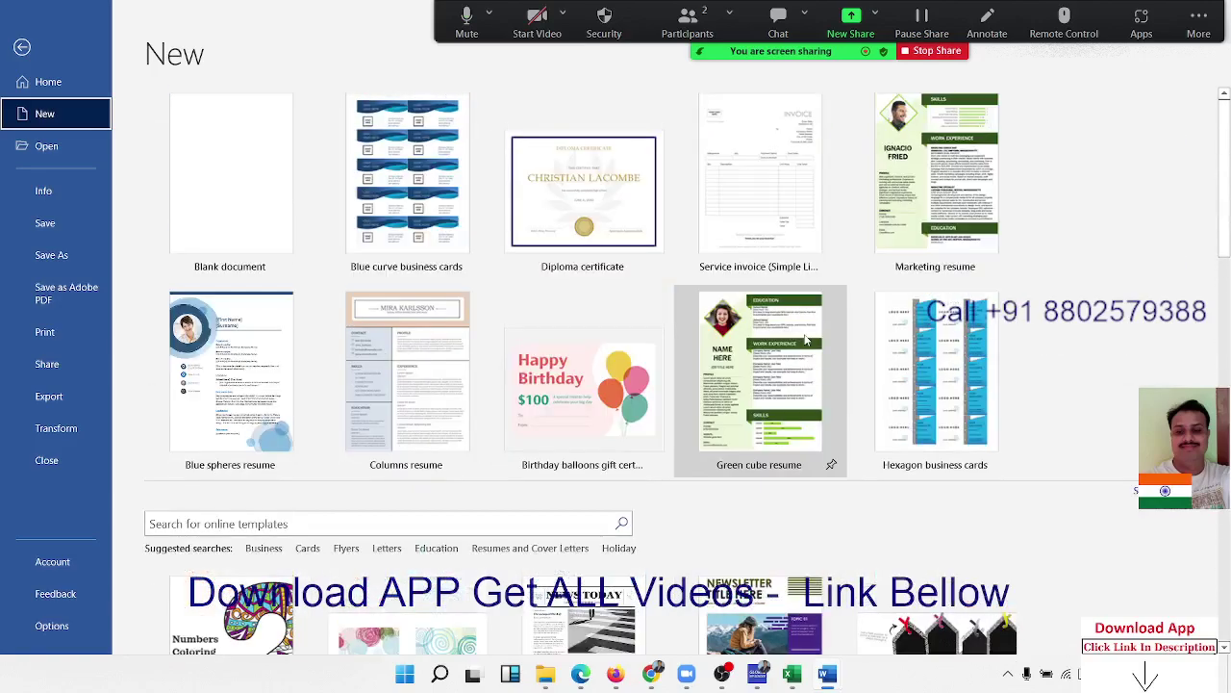
- Preview the Blue spheres resume template, then return to the Document2 diploma certificate
{"action": "left_click", "coordinate": [244, 320]}
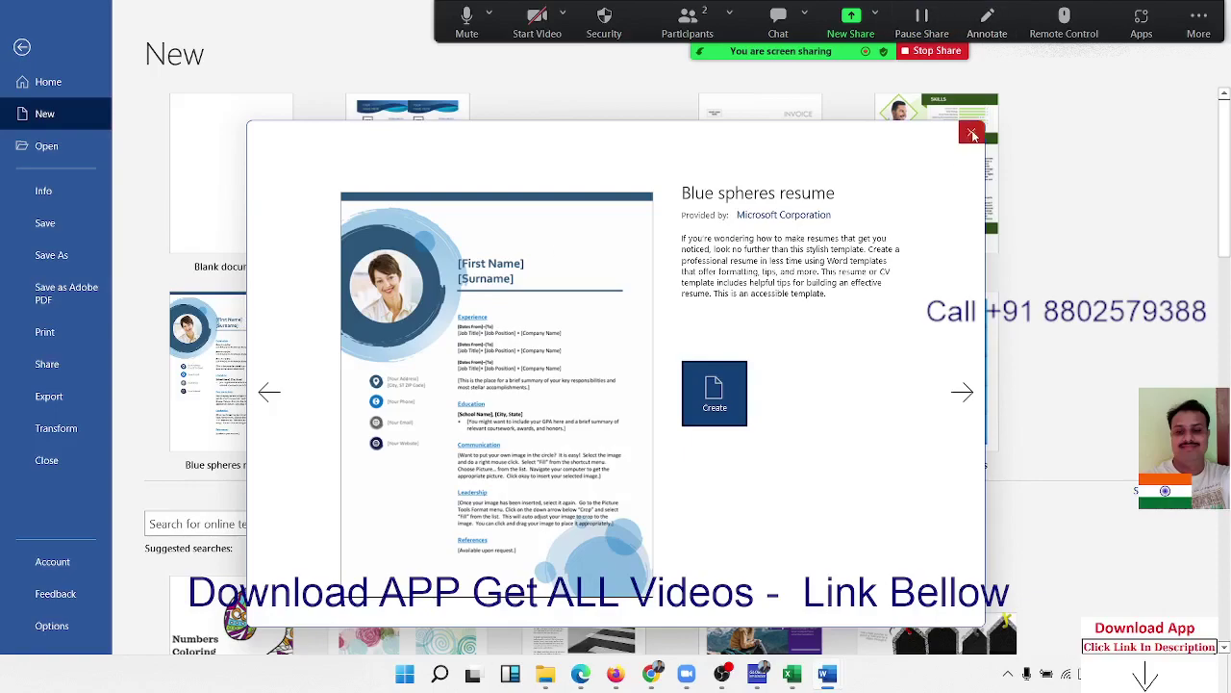
{"action": "left_click", "coordinate": [971, 131]}
{"action": "left_click", "coordinate": [22, 47]}
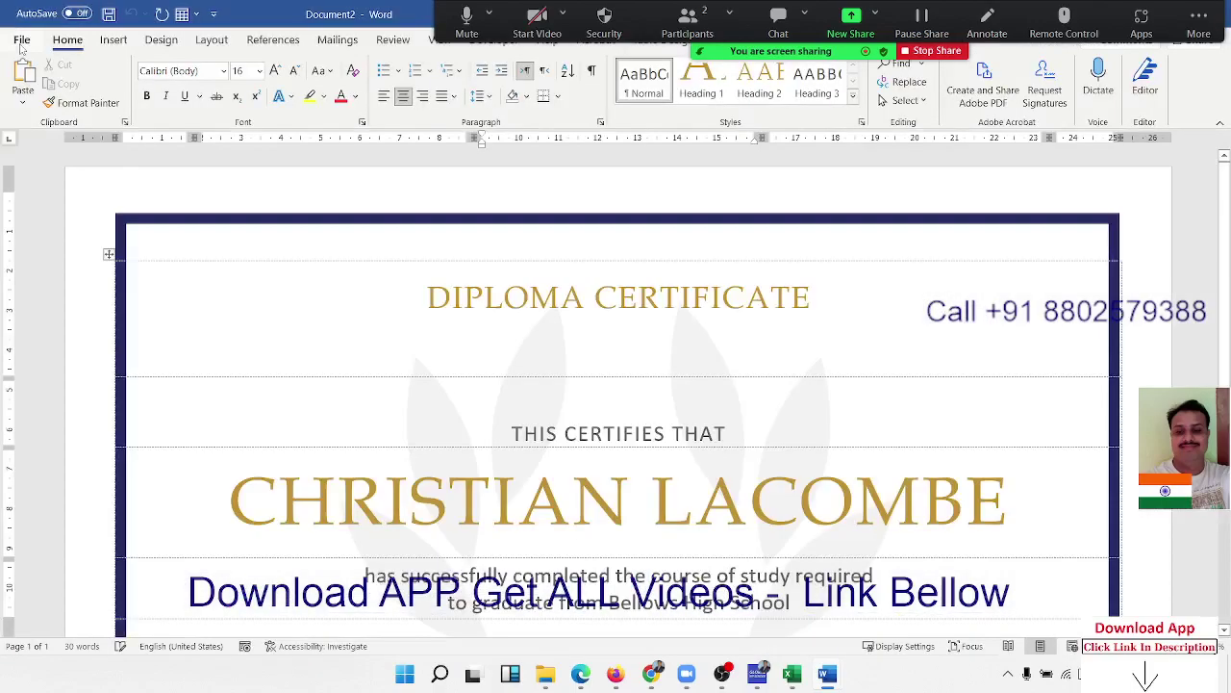